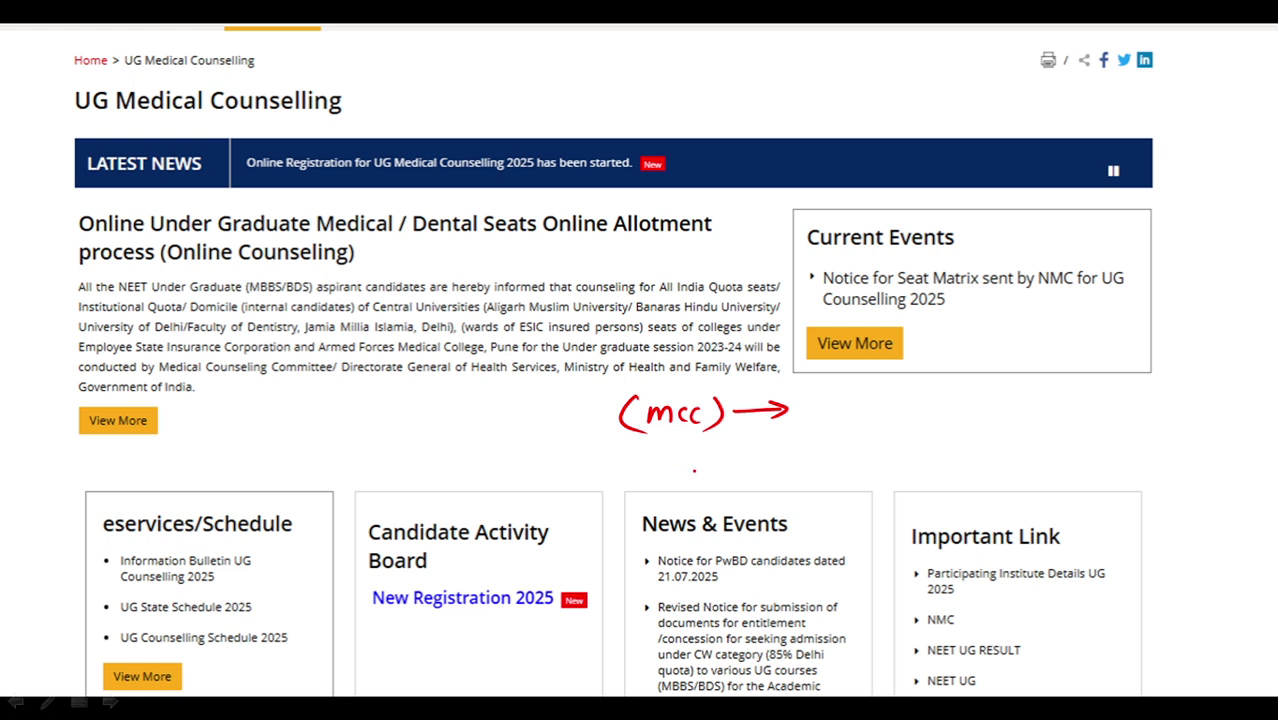
Handwrite "Last" with an arrow above News & Events and an underlined "mcc" with an arrow above Candidate Activity Board
{"action": "mouse_move", "coordinate": [680, 456]}
{"action": "left_mouse_down"}
{"action": "mouse_move", "coordinate": [686, 481]}
{"action": "mouse_move", "coordinate": [752, 474]}
{"action": "mouse_move", "coordinate": [738, 482]}
{"action": "left_mouse_up"}
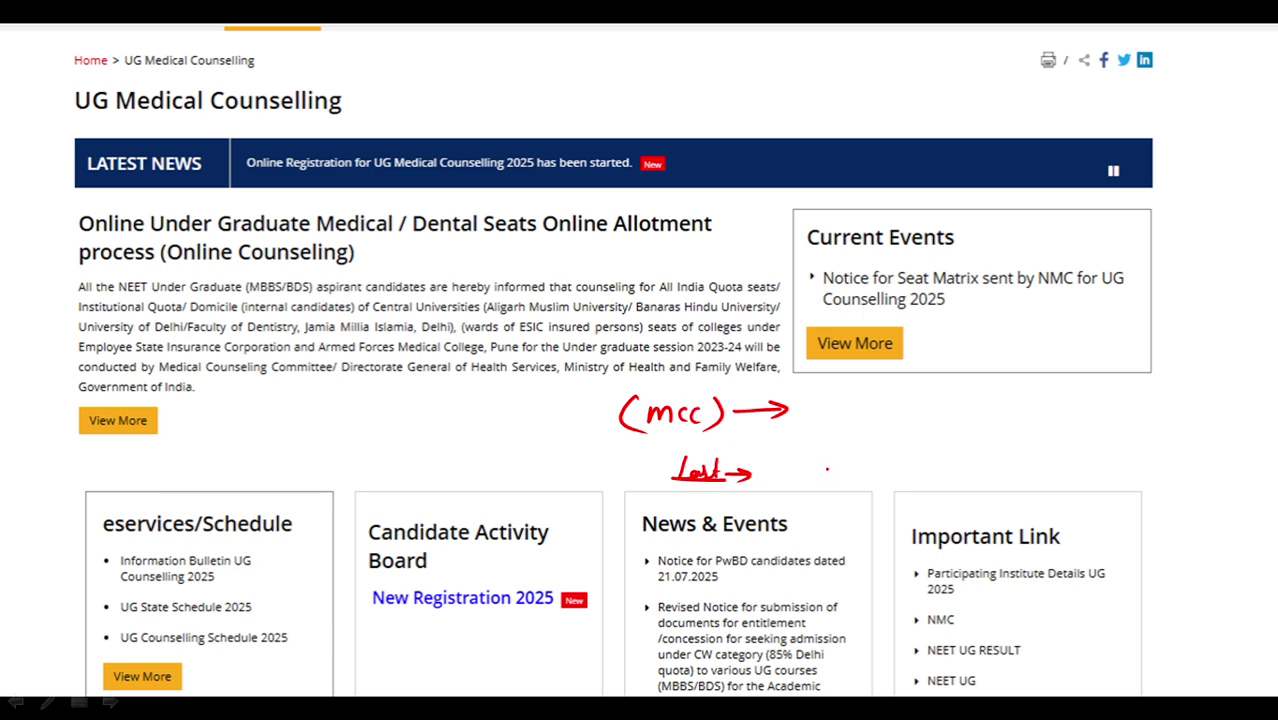
{"action": "mouse_move", "coordinate": [397, 397]}
{"action": "left_mouse_down"}
{"action": "mouse_move", "coordinate": [410, 413]}
{"action": "mouse_move", "coordinate": [449, 402]}
{"action": "mouse_move", "coordinate": [434, 427]}
{"action": "mouse_move", "coordinate": [500, 410]}
{"action": "mouse_move", "coordinate": [489, 416]}
{"action": "left_mouse_up"}
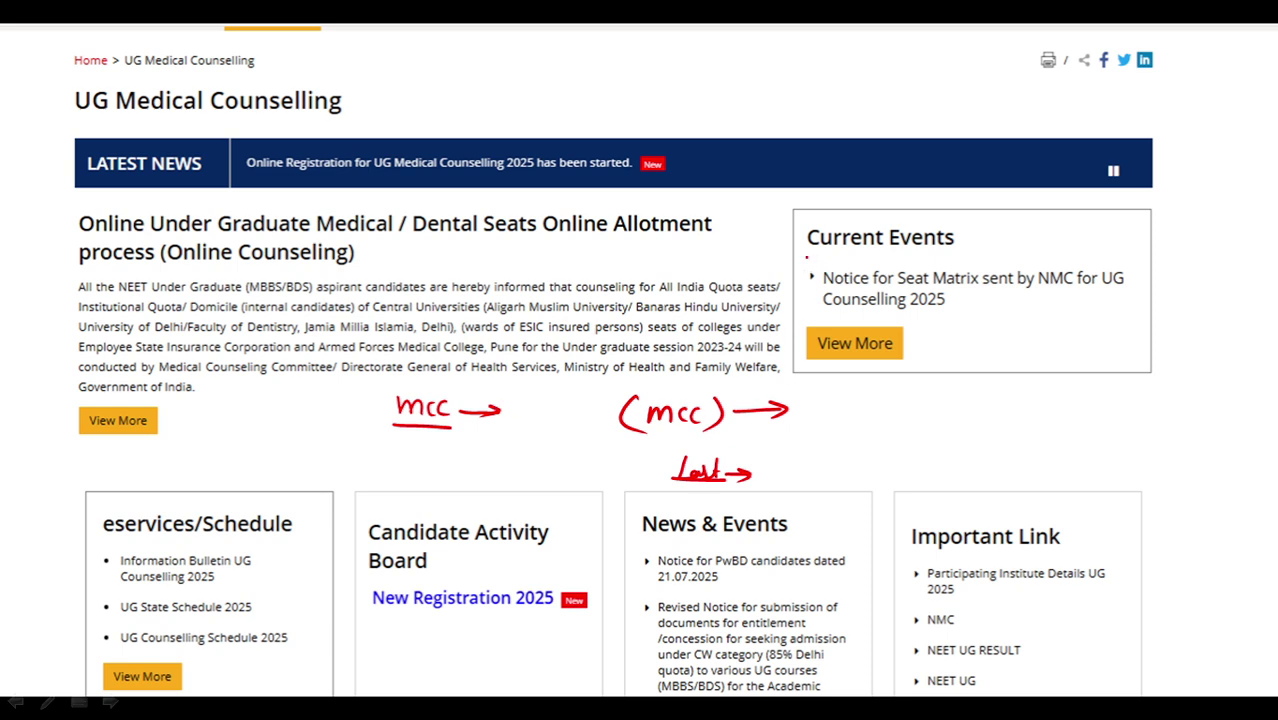
Mark up the Current Events notice with a brace, underline strokes above Seat Matrix, and a circle around NMC
{"action": "left_click_drag", "start_coordinate": [807, 258], "coordinate": [798, 322]}
{"action": "mouse_move", "coordinate": [886, 264]}
{"action": "left_mouse_down"}
{"action": "mouse_move", "coordinate": [972, 259]}
{"action": "mouse_move", "coordinate": [1060, 297]}
{"action": "mouse_move", "coordinate": [1046, 260]}
{"action": "left_mouse_up"}
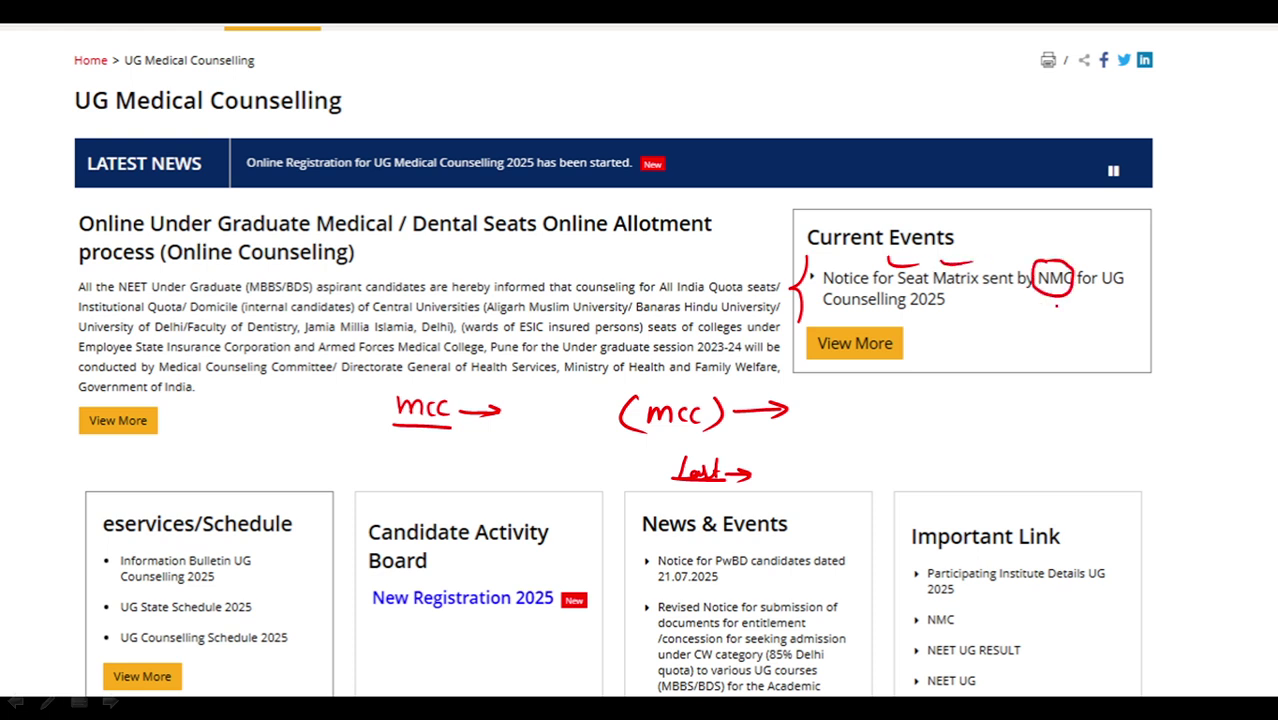
{"action": "left_click_drag", "start_coordinate": [1066, 306], "coordinate": [1094, 311]}
Bracket the Information Bulletin UG Counselling 2025 entry and add curved marks at the eservices/Schedule heading
{"action": "left_click_drag", "start_coordinate": [109, 546], "coordinate": [117, 589]}
{"action": "left_click_drag", "start_coordinate": [249, 547], "coordinate": [240, 590]}
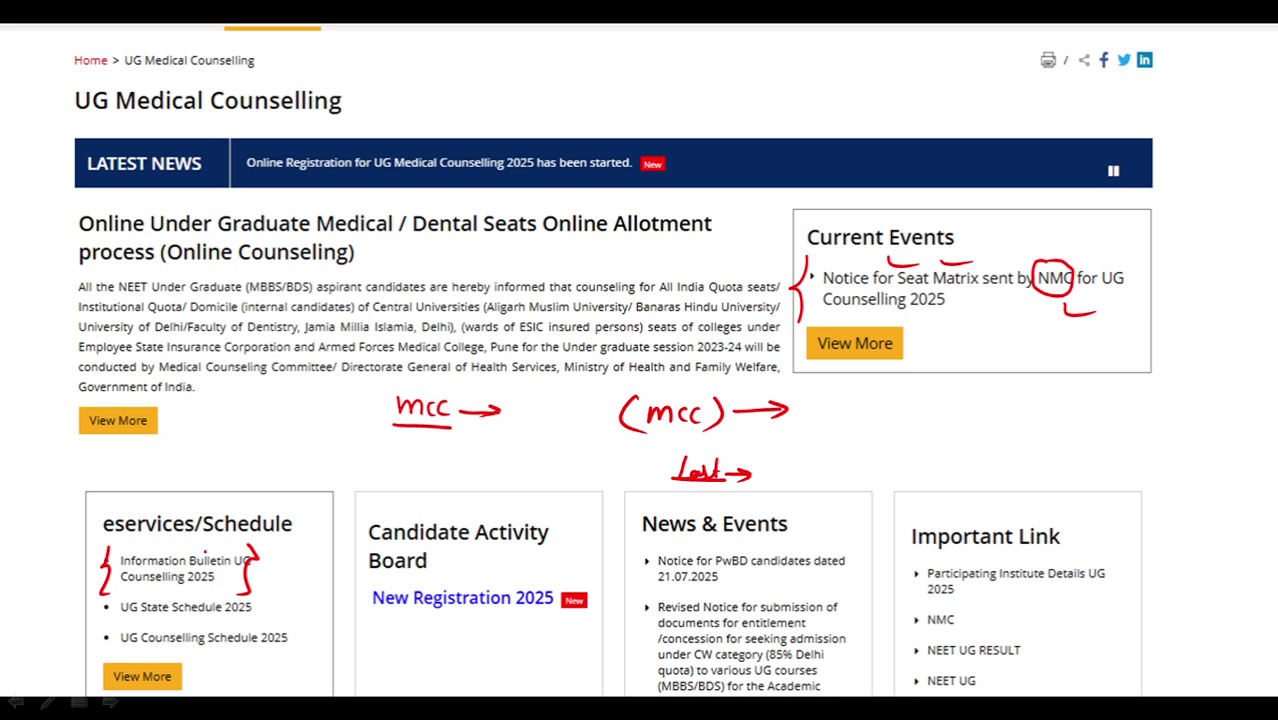
{"action": "left_click_drag", "start_coordinate": [185, 533], "coordinate": [228, 505]}
Handwrite the institute notes "ESIC", "Delhi", "CU", "NI", "AIIMS" and "JIPMER" around the underlined mcc note
{"action": "left_click_drag", "start_coordinate": [300, 479], "coordinate": [346, 478]}
{"action": "mouse_move", "coordinate": [276, 420]}
{"action": "left_mouse_down"}
{"action": "mouse_move", "coordinate": [278, 444]}
{"action": "mouse_move", "coordinate": [308, 412]}
{"action": "mouse_move", "coordinate": [372, 472]}
{"action": "mouse_move", "coordinate": [398, 458]}
{"action": "mouse_move", "coordinate": [420, 494]}
{"action": "mouse_move", "coordinate": [432, 472]}
{"action": "mouse_move", "coordinate": [440, 490]}
{"action": "mouse_move", "coordinate": [490, 494]}
{"action": "mouse_move", "coordinate": [562, 456]}
{"action": "mouse_move", "coordinate": [572, 474]}
{"action": "left_mouse_up"}
{"action": "mouse_move", "coordinate": [502, 456]}
{"action": "left_mouse_down"}
{"action": "mouse_move", "coordinate": [572, 436]}
{"action": "mouse_move", "coordinate": [562, 452]}
{"action": "mouse_move", "coordinate": [507, 451]}
{"action": "left_mouse_up"}
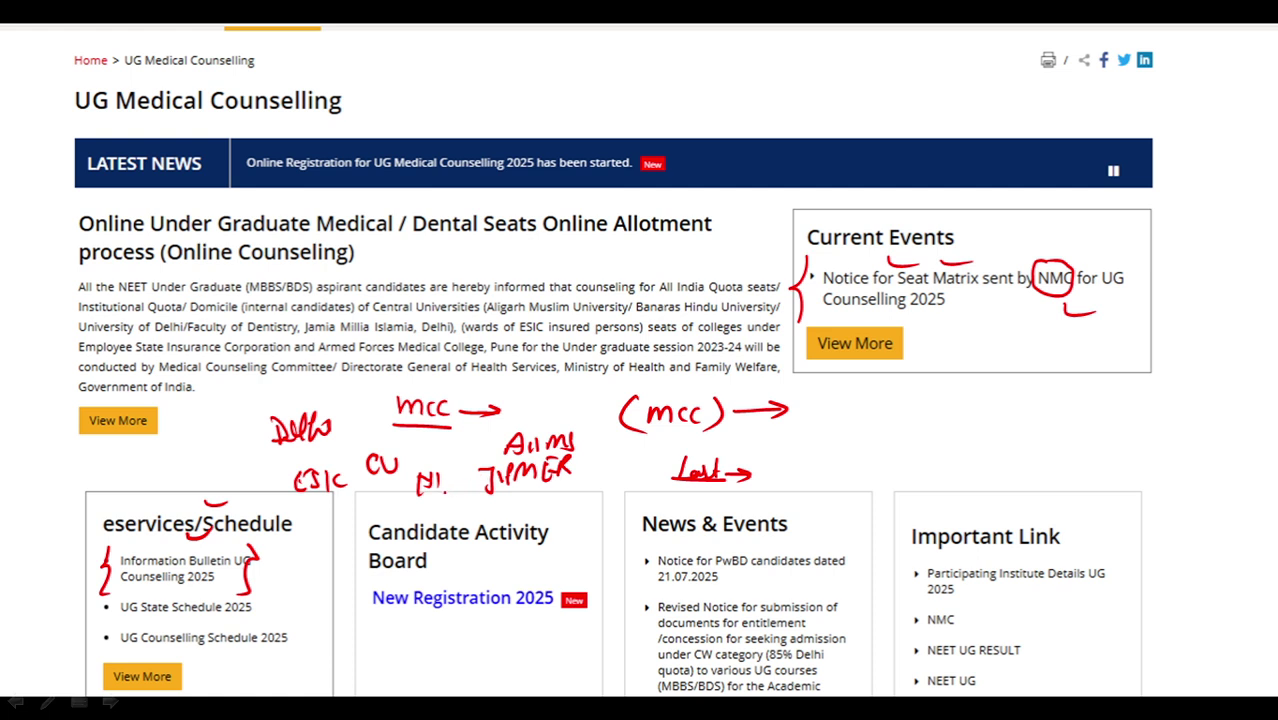
{"action": "left_click_drag", "start_coordinate": [436, 489], "coordinate": [444, 495]}
Handwrite an underlined "mcc" below Current Events with an arrow pointing to "CU", "(N)", "AIIMS" and "JIPMER"
{"action": "mouse_move", "coordinate": [877, 416]}
{"action": "left_mouse_down"}
{"action": "mouse_move", "coordinate": [880, 400]}
{"action": "mouse_move", "coordinate": [936, 425]}
{"action": "mouse_move", "coordinate": [984, 409]}
{"action": "mouse_move", "coordinate": [975, 416]}
{"action": "left_mouse_up"}
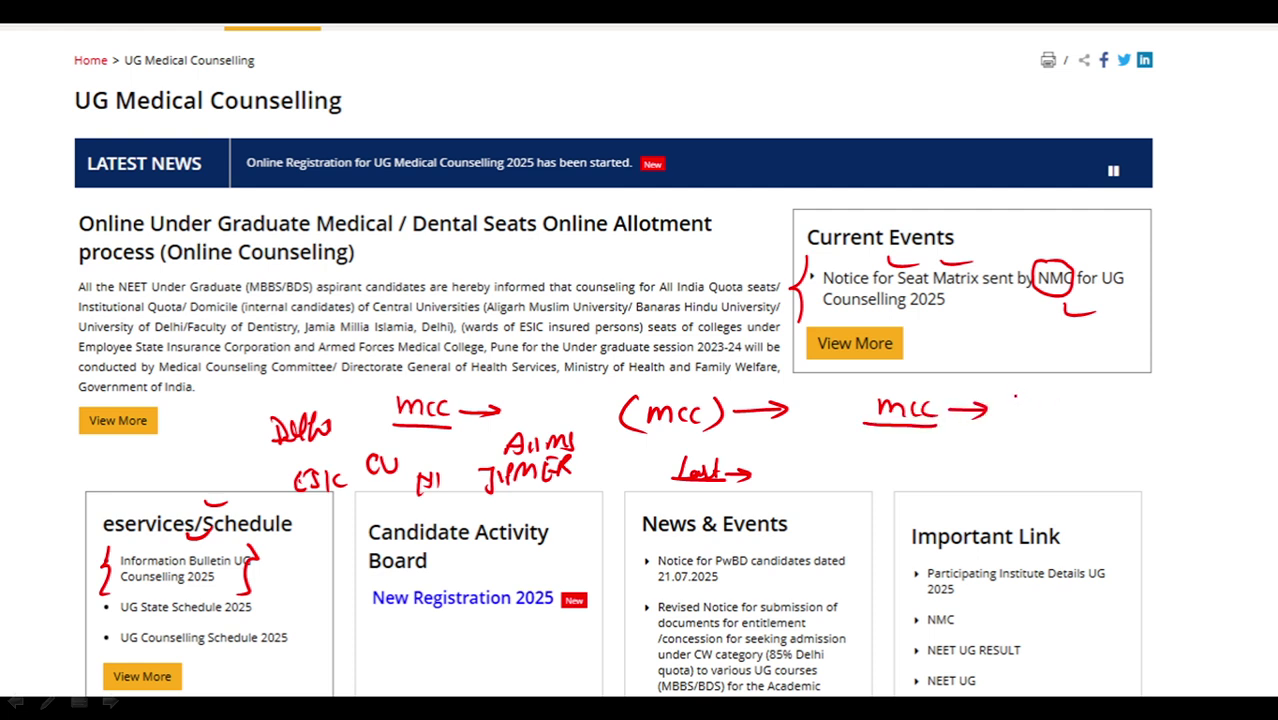
{"action": "mouse_move", "coordinate": [1018, 383]}
{"action": "left_mouse_down"}
{"action": "mouse_move", "coordinate": [1010, 398]}
{"action": "mouse_move", "coordinate": [1036, 384]}
{"action": "mouse_move", "coordinate": [1106, 402]}
{"action": "left_mouse_up"}
{"action": "left_click_drag", "start_coordinate": [996, 442], "coordinate": [1012, 432]}
{"action": "left_click_drag", "start_coordinate": [1018, 426], "coordinate": [1028, 440]}
{"action": "mouse_move", "coordinate": [1040, 424]}
{"action": "left_mouse_down"}
{"action": "mouse_move", "coordinate": [1096, 440]}
{"action": "mouse_move", "coordinate": [1144, 418]}
{"action": "mouse_move", "coordinate": [1150, 434]}
{"action": "mouse_move", "coordinate": [1176, 412]}
{"action": "mouse_move", "coordinate": [1154, 432]}
{"action": "left_mouse_up"}
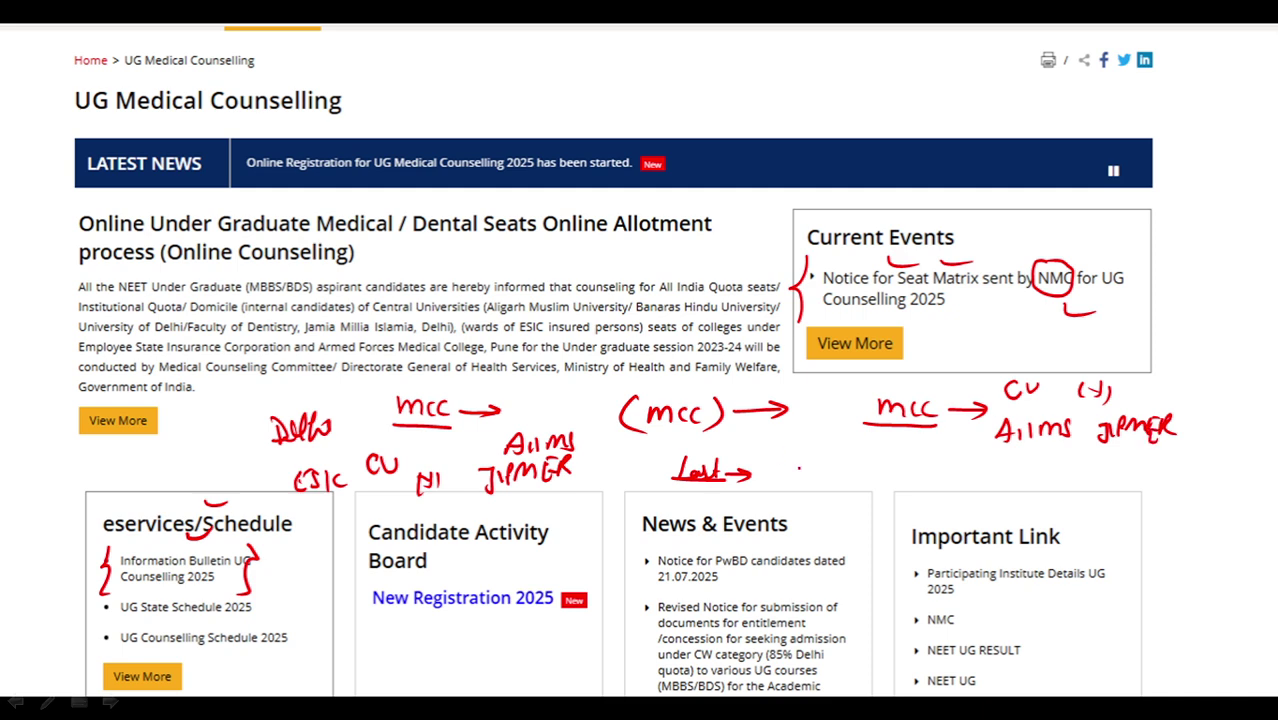
Handwrite "Sd - 15% AIQ" after the Last arrow, underline its first part and add an opening bracket
{"action": "mouse_move", "coordinate": [812, 453]}
{"action": "left_mouse_down"}
{"action": "mouse_move", "coordinate": [798, 474]}
{"action": "mouse_move", "coordinate": [830, 446]}
{"action": "left_mouse_up"}
{"action": "left_click", "coordinate": [836, 468]}
{"action": "left_click_drag", "start_coordinate": [778, 481], "coordinate": [864, 476]}
{"action": "mouse_move", "coordinate": [882, 459]}
{"action": "left_mouse_down"}
{"action": "mouse_move", "coordinate": [872, 480]}
{"action": "mouse_move", "coordinate": [898, 482]}
{"action": "left_mouse_up"}
{"action": "mouse_move", "coordinate": [898, 462]}
{"action": "left_mouse_down"}
{"action": "mouse_move", "coordinate": [884, 482]}
{"action": "mouse_move", "coordinate": [916, 454]}
{"action": "left_mouse_up"}
{"action": "left_click_drag", "start_coordinate": [916, 454], "coordinate": [928, 480]}
{"action": "left_click_drag", "start_coordinate": [924, 459], "coordinate": [940, 456]}
{"action": "left_click_drag", "start_coordinate": [924, 480], "coordinate": [944, 462]}
{"action": "left_click_drag", "start_coordinate": [938, 474], "coordinate": [947, 485]}
{"action": "left_click_drag", "start_coordinate": [787, 451], "coordinate": [808, 492]}
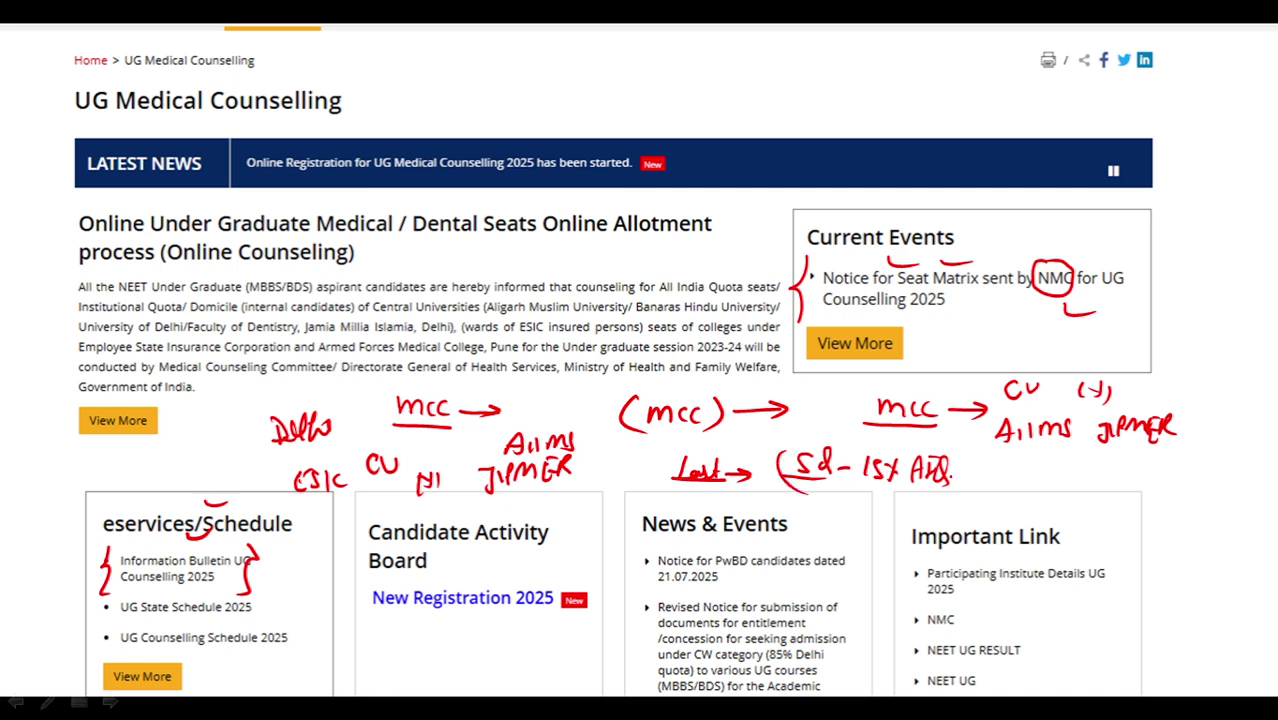
Close the bracket after the AIQ note and handwrite "Deemed Uni." beside it with an arrow pointing down
{"action": "mouse_move", "coordinate": [950, 446]}
{"action": "left_mouse_down"}
{"action": "mouse_move", "coordinate": [958, 496]}
{"action": "mouse_move", "coordinate": [998, 480]}
{"action": "mouse_move", "coordinate": [1106, 479]}
{"action": "left_mouse_up"}
{"action": "left_click", "coordinate": [1114, 477]}
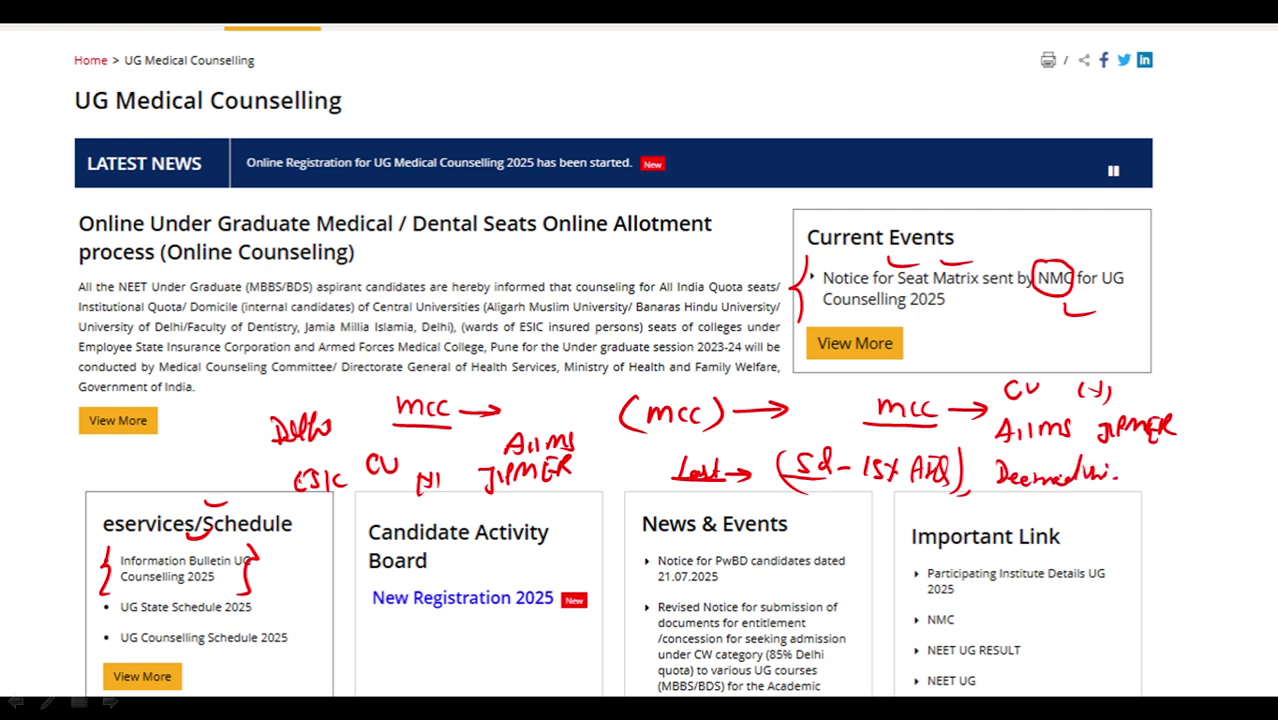
{"action": "left_click", "coordinate": [968, 477]}
{"action": "left_click", "coordinate": [924, 487]}
{"action": "mouse_move", "coordinate": [1008, 486]}
{"action": "left_mouse_down"}
{"action": "mouse_move", "coordinate": [997, 518]}
{"action": "mouse_move", "coordinate": [1012, 517]}
{"action": "mouse_move", "coordinate": [997, 519]}
{"action": "left_mouse_up"}
Handwrite "ESIC" with "BSc nursing" beneath it, and add "Delhi - BSc nursing" above the bracketed mcc note
{"action": "mouse_move", "coordinate": [788, 384]}
{"action": "left_mouse_down"}
{"action": "mouse_move", "coordinate": [802, 406]}
{"action": "mouse_move", "coordinate": [832, 404]}
{"action": "mouse_move", "coordinate": [807, 380]}
{"action": "left_mouse_up"}
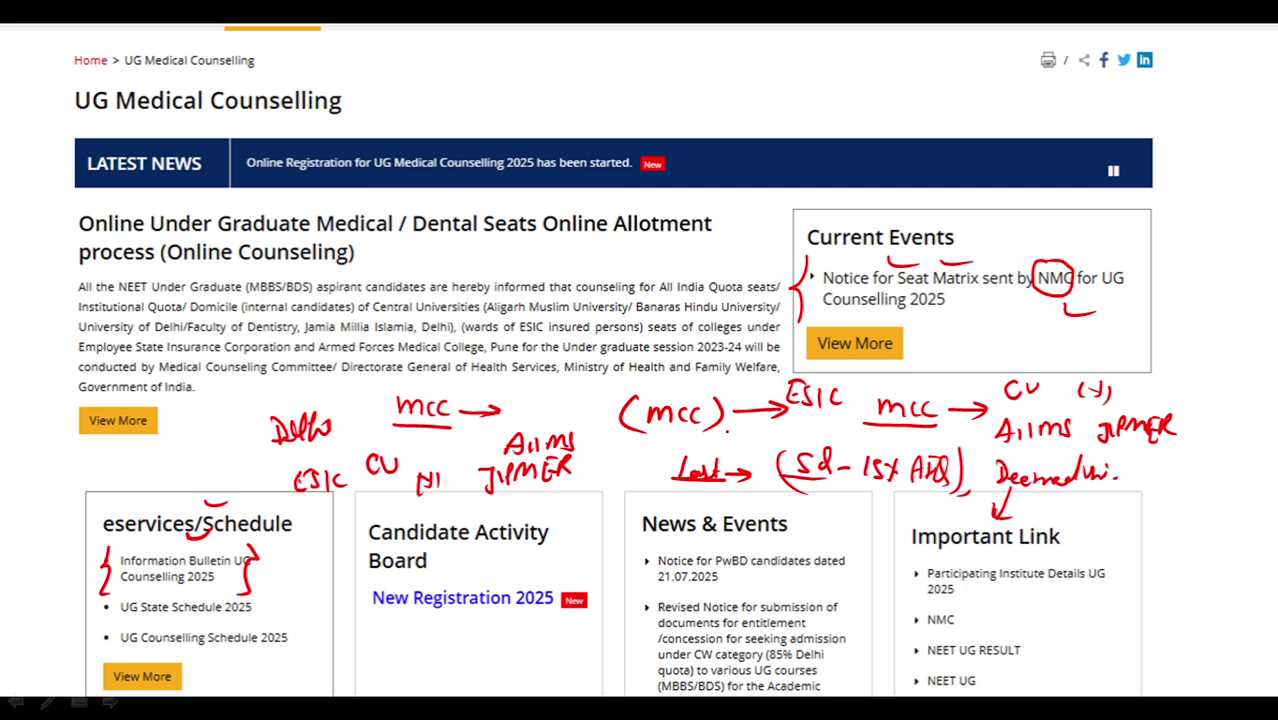
{"action": "mouse_move", "coordinate": [727, 426]}
{"action": "left_mouse_down"}
{"action": "mouse_move", "coordinate": [727, 446]}
{"action": "mouse_move", "coordinate": [798, 444]}
{"action": "mouse_move", "coordinate": [822, 428]}
{"action": "mouse_move", "coordinate": [848, 438]}
{"action": "mouse_move", "coordinate": [846, 454]}
{"action": "left_mouse_up"}
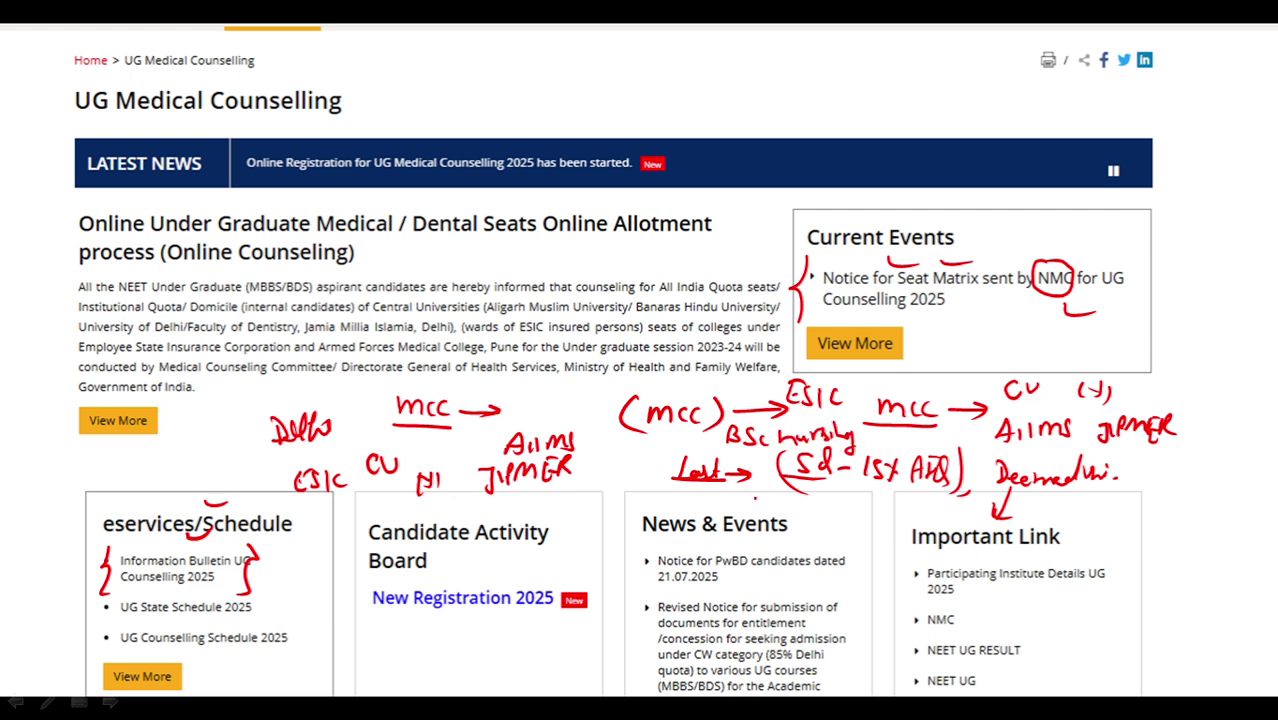
{"action": "mouse_move", "coordinate": [534, 388]}
{"action": "left_mouse_down"}
{"action": "mouse_move", "coordinate": [546, 408]}
{"action": "mouse_move", "coordinate": [570, 386]}
{"action": "mouse_move", "coordinate": [590, 408]}
{"action": "mouse_move", "coordinate": [560, 406]}
{"action": "mouse_move", "coordinate": [640, 380]}
{"action": "mouse_move", "coordinate": [646, 396]}
{"action": "mouse_move", "coordinate": [758, 384]}
{"action": "mouse_move", "coordinate": [758, 410]}
{"action": "left_mouse_up"}
{"action": "right_click", "coordinate": [568, 430]}
{"action": "key", "text": "Escape"}
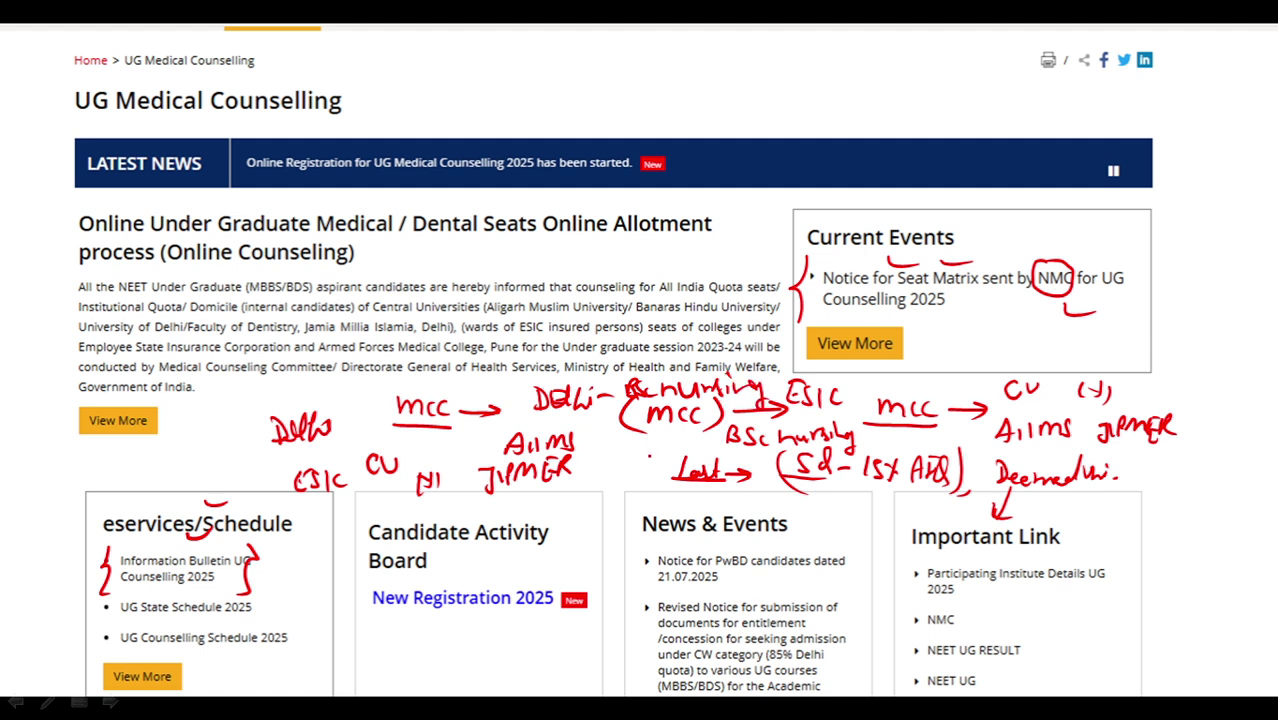
Handwrite "AFMC" in brackets beside JIPMER and draw an arrow to it from the Delhi BSc nursing note
{"action": "mouse_move", "coordinate": [588, 480]}
{"action": "left_mouse_down"}
{"action": "mouse_move", "coordinate": [628, 442]}
{"action": "mouse_move", "coordinate": [688, 476]}
{"action": "mouse_move", "coordinate": [676, 486]}
{"action": "left_mouse_up"}
{"action": "left_click_drag", "start_coordinate": [600, 440], "coordinate": [592, 486]}
{"action": "mouse_move", "coordinate": [606, 408]}
{"action": "left_mouse_down"}
{"action": "mouse_move", "coordinate": [606, 446]}
{"action": "mouse_move", "coordinate": [614, 436]}
{"action": "left_mouse_up"}
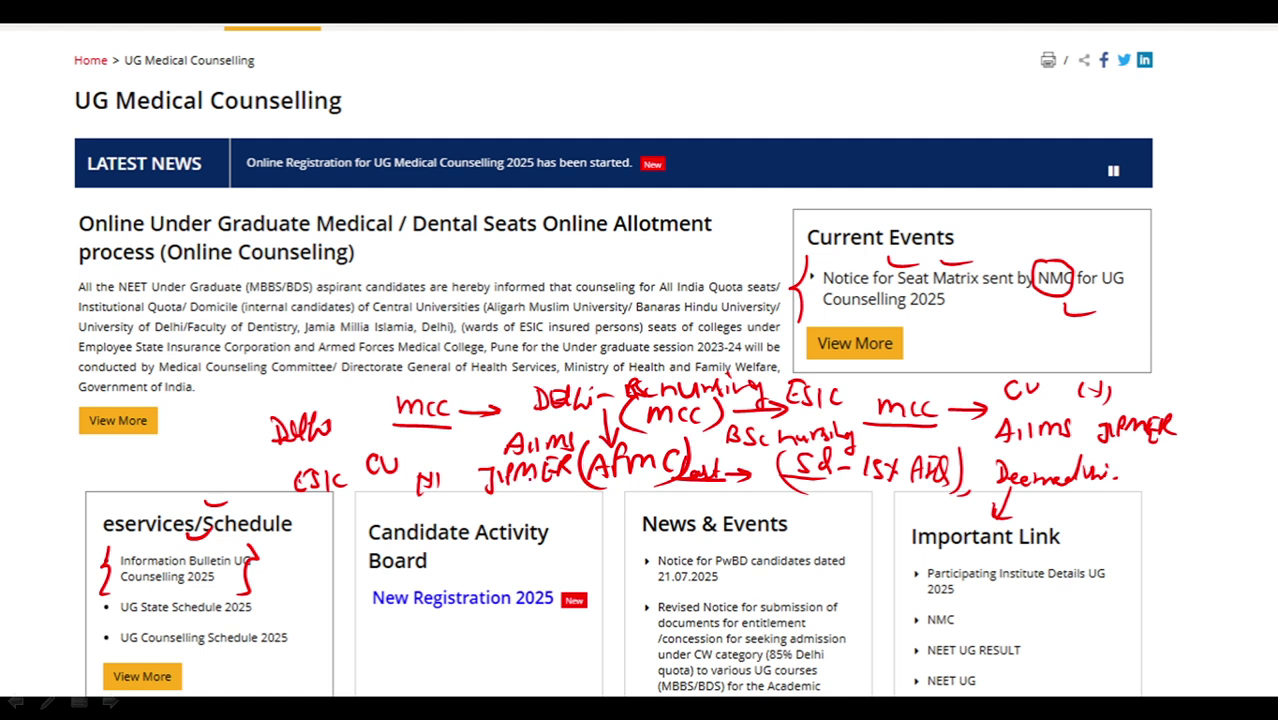
Handwrite "(Delhi mcc)" and "(IPU)" above eservices/Schedule and enclose the row of handwritten notes at both ends
{"action": "mouse_move", "coordinate": [160, 452]}
{"action": "left_mouse_down"}
{"action": "mouse_move", "coordinate": [162, 474]}
{"action": "mouse_move", "coordinate": [246, 466]}
{"action": "mouse_move", "coordinate": [234, 484]}
{"action": "mouse_move", "coordinate": [262, 496]}
{"action": "mouse_move", "coordinate": [150, 494]}
{"action": "left_mouse_up"}
{"action": "mouse_move", "coordinate": [208, 396]}
{"action": "left_mouse_down"}
{"action": "mouse_move", "coordinate": [202, 418]}
{"action": "mouse_move", "coordinate": [214, 396]}
{"action": "mouse_move", "coordinate": [240, 390]}
{"action": "mouse_move", "coordinate": [246, 424]}
{"action": "left_mouse_up"}
{"action": "left_click_drag", "start_coordinate": [192, 396], "coordinate": [188, 428]}
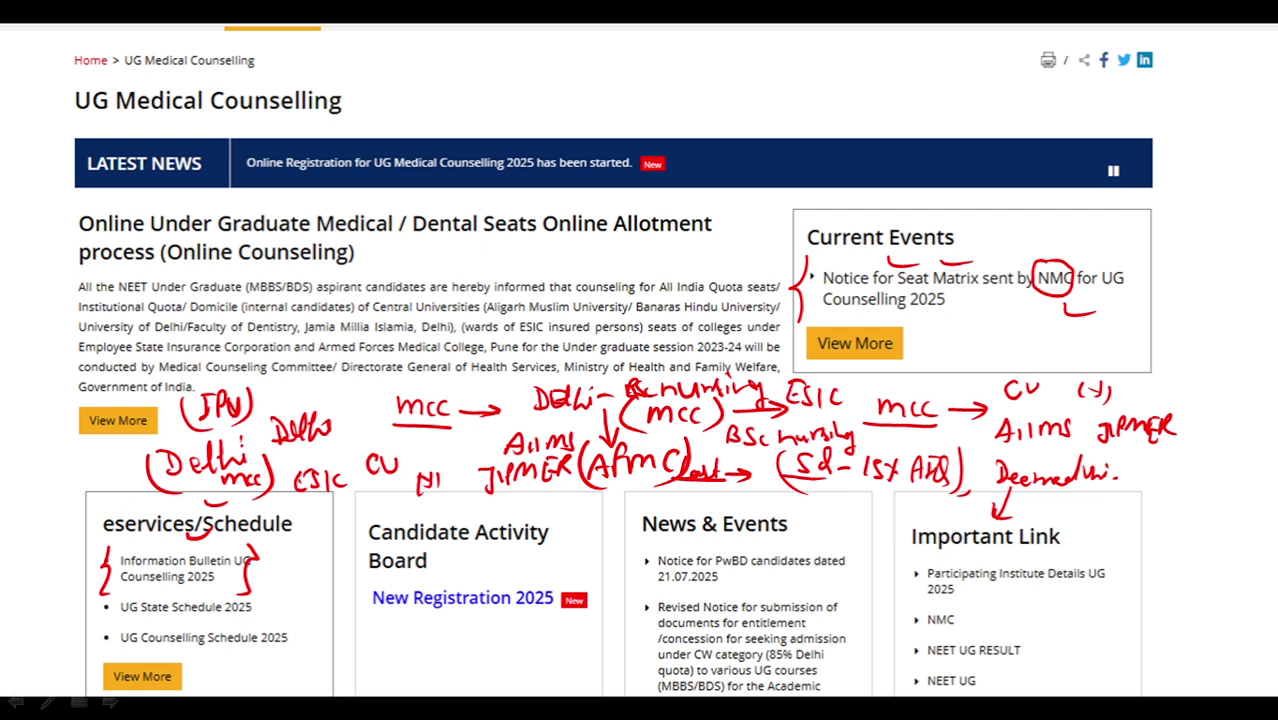
{"action": "left_click_drag", "start_coordinate": [148, 391], "coordinate": [134, 494]}
{"action": "mouse_move", "coordinate": [1164, 377]}
{"action": "left_mouse_down"}
{"action": "mouse_move", "coordinate": [1178, 380]}
{"action": "mouse_move", "coordinate": [1162, 492]}
{"action": "left_mouse_up"}
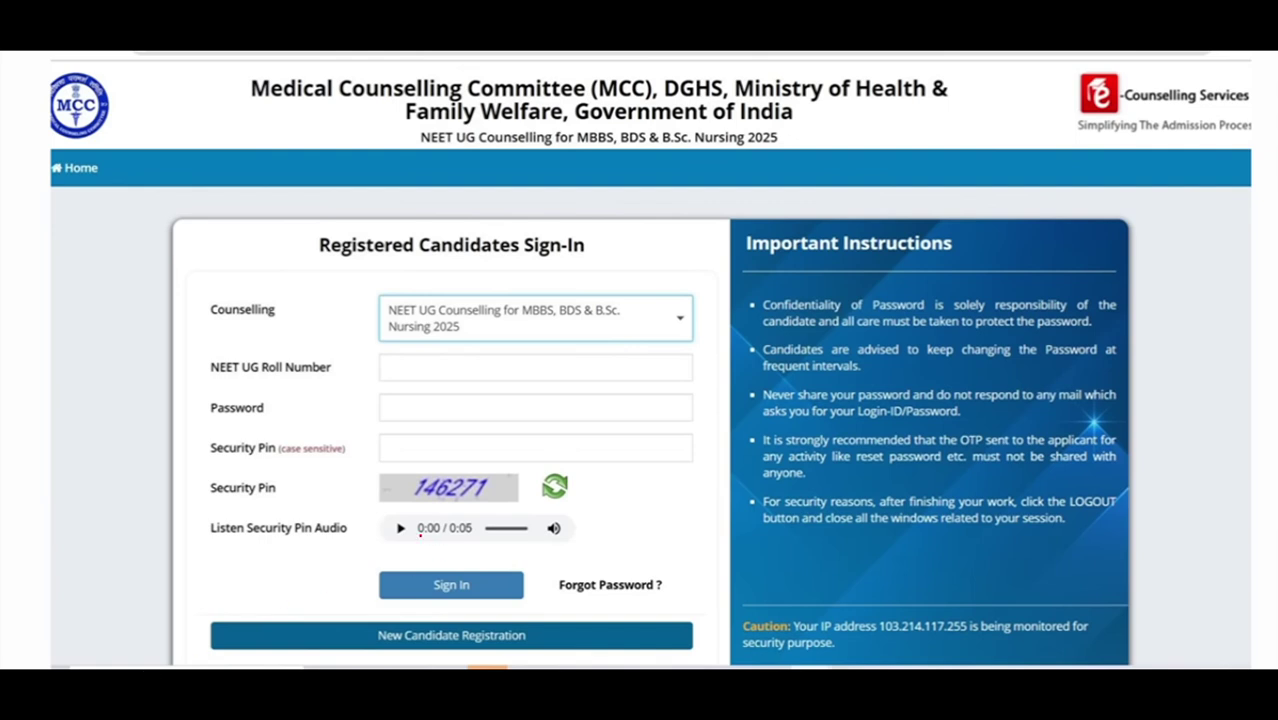
Put a pen mark beside the NEET UG Roll Number, Password and Security Pin fields on the sign-in slide
{"action": "mouse_move", "coordinate": [351, 350]}
{"action": "left_mouse_down"}
{"action": "mouse_move", "coordinate": [364, 372]}
{"action": "mouse_move", "coordinate": [355, 391]}
{"action": "left_mouse_up"}
{"action": "mouse_move", "coordinate": [356, 408]}
{"action": "left_mouse_down"}
{"action": "mouse_move", "coordinate": [373, 416]}
{"action": "mouse_move", "coordinate": [361, 437]}
{"action": "left_mouse_up"}
{"action": "mouse_move", "coordinate": [353, 444]}
{"action": "left_mouse_down"}
{"action": "mouse_move", "coordinate": [374, 455]}
{"action": "mouse_move", "coordinate": [354, 471]}
{"action": "left_mouse_up"}
Bracket New Candidate Registration and draw a curved arrow beneath Forgot Password on the sign-in slide
{"action": "mouse_move", "coordinate": [382, 617]}
{"action": "left_mouse_down"}
{"action": "mouse_move", "coordinate": [375, 640]}
{"action": "mouse_move", "coordinate": [408, 658]}
{"action": "left_mouse_up"}
{"action": "left_click_drag", "start_coordinate": [526, 612], "coordinate": [497, 657]}
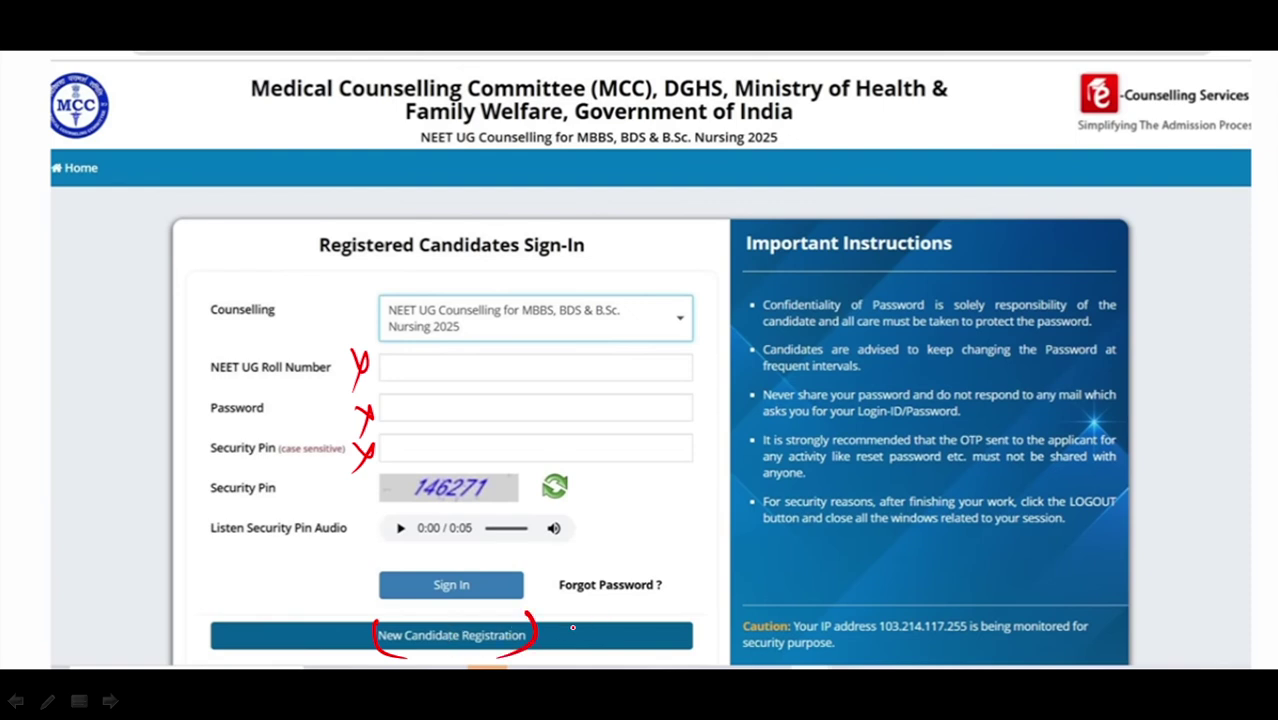
{"action": "mouse_move", "coordinate": [563, 597]}
{"action": "left_mouse_down"}
{"action": "mouse_move", "coordinate": [640, 605]}
{"action": "mouse_move", "coordinate": [652, 589]}
{"action": "mouse_move", "coordinate": [646, 619]}
{"action": "left_mouse_up"}
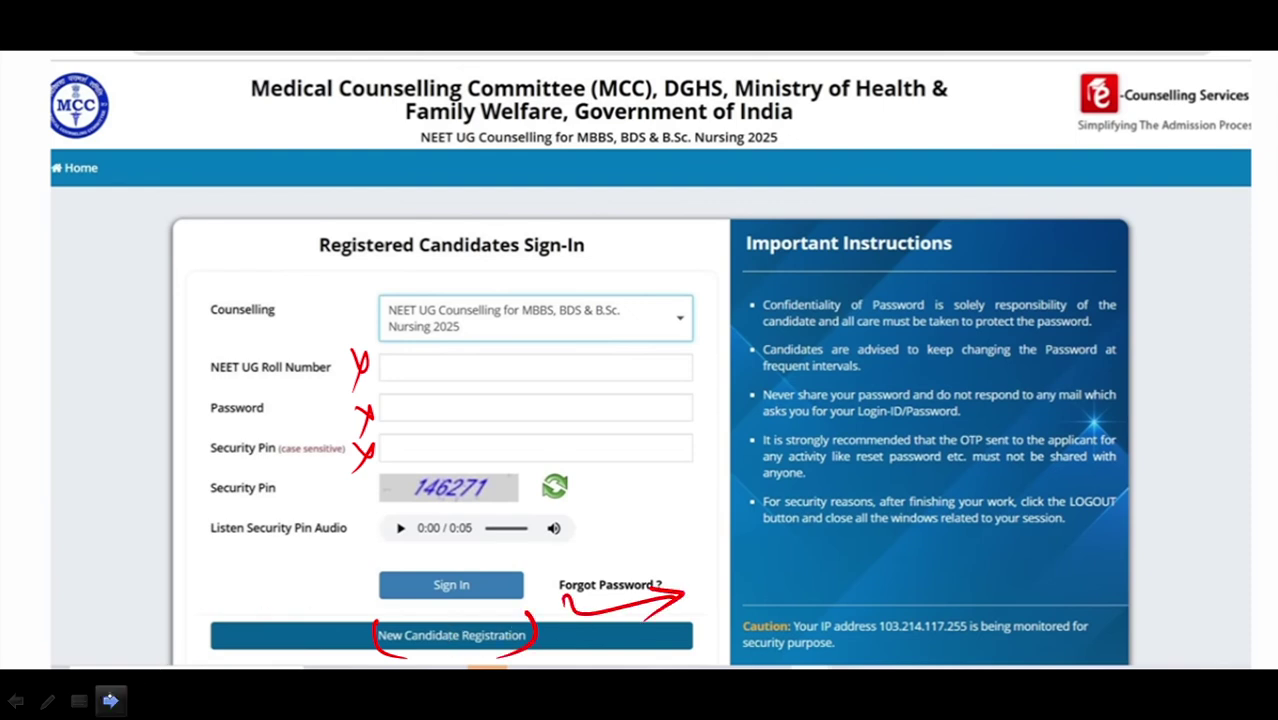
Advance past the terms and password policy slide to the Personal Details registration slide
{"action": "left_click", "coordinate": [110, 700]}
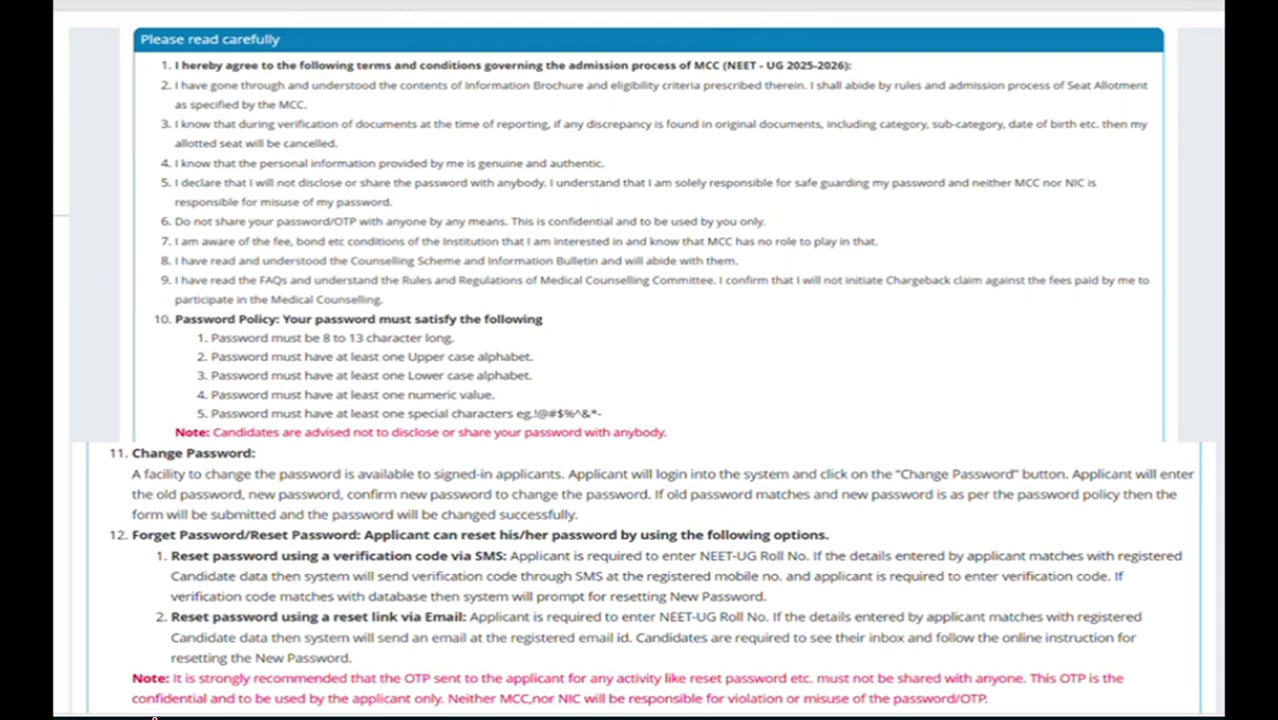
{"action": "mouse_move", "coordinate": [112, 713]}
{"action": "left_click", "coordinate": [110, 700]}
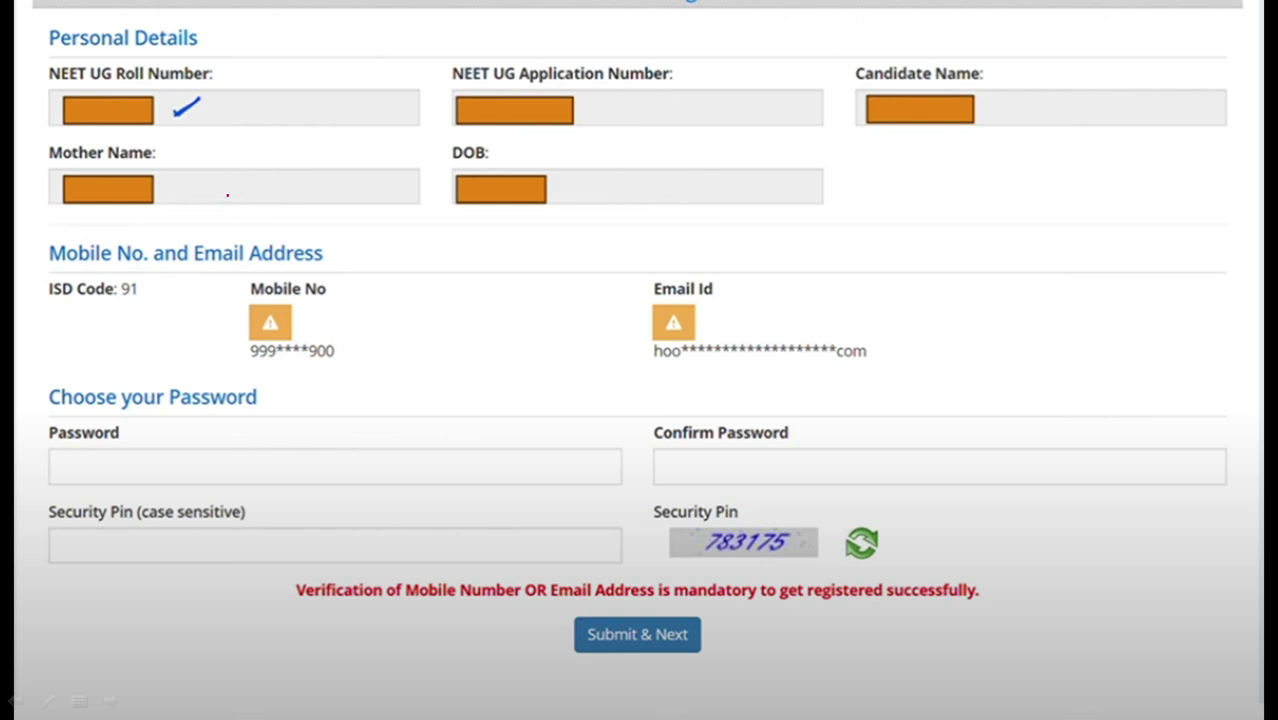
Tick the roll number, application number, candidate name, mother name and DOB fields under Personal Details
{"action": "left_click_drag", "start_coordinate": [236, 100], "coordinate": [288, 97]}
{"action": "left_click_drag", "start_coordinate": [612, 108], "coordinate": [673, 112]}
{"action": "left_click_drag", "start_coordinate": [1010, 101], "coordinate": [1048, 104]}
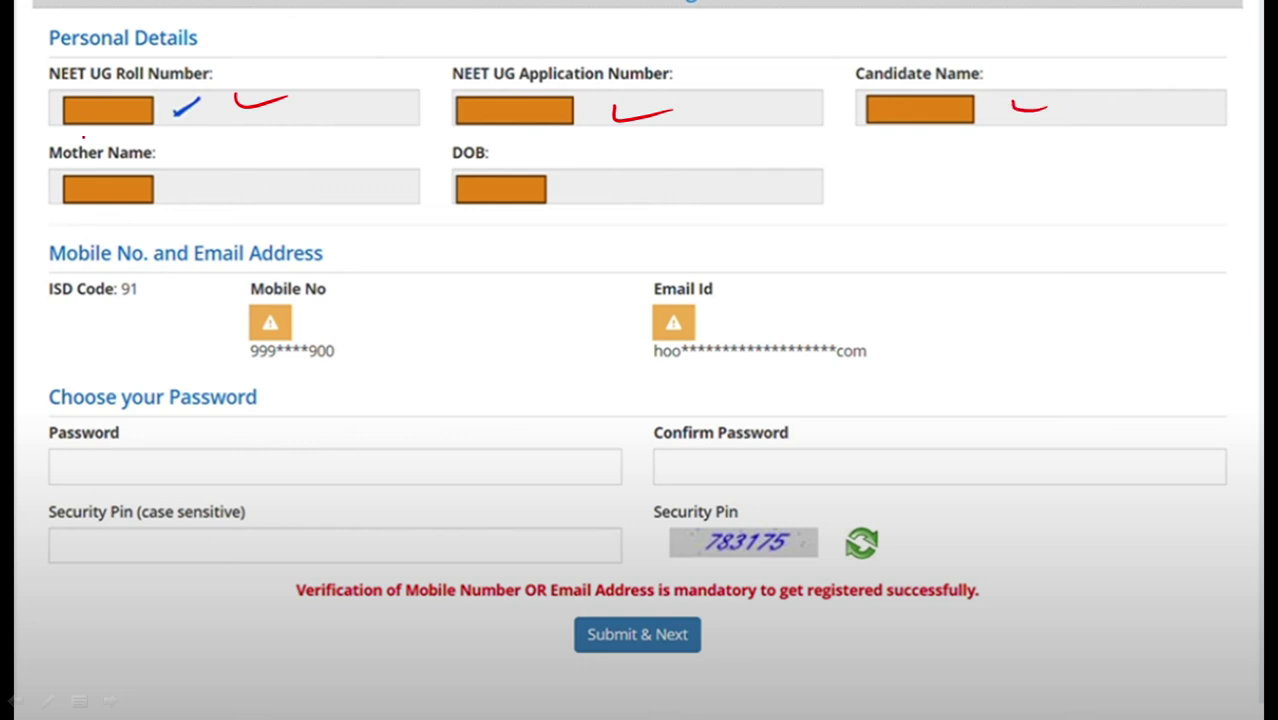
{"action": "left_click_drag", "start_coordinate": [191, 177], "coordinate": [231, 182]}
{"action": "left_click_drag", "start_coordinate": [590, 180], "coordinate": [638, 183]}
Circle the masked mobile number and email address, and tick the Password and Confirm Password fields
{"action": "mouse_move", "coordinate": [281, 338]}
{"action": "left_mouse_down"}
{"action": "mouse_move", "coordinate": [250, 364]}
{"action": "mouse_move", "coordinate": [332, 366]}
{"action": "mouse_move", "coordinate": [322, 336]}
{"action": "mouse_move", "coordinate": [246, 349]}
{"action": "left_mouse_up"}
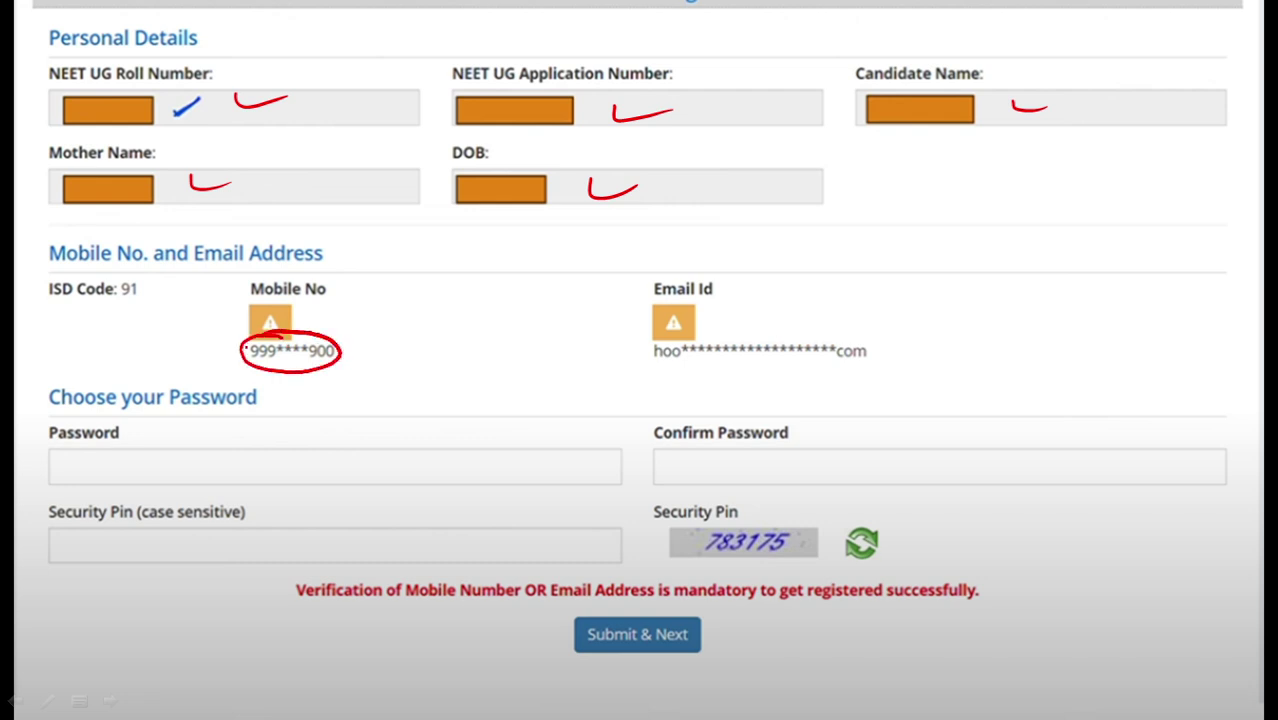
{"action": "mouse_move", "coordinate": [656, 335]}
{"action": "left_mouse_down"}
{"action": "mouse_move", "coordinate": [724, 378]}
{"action": "mouse_move", "coordinate": [874, 358]}
{"action": "mouse_move", "coordinate": [656, 332]}
{"action": "left_mouse_up"}
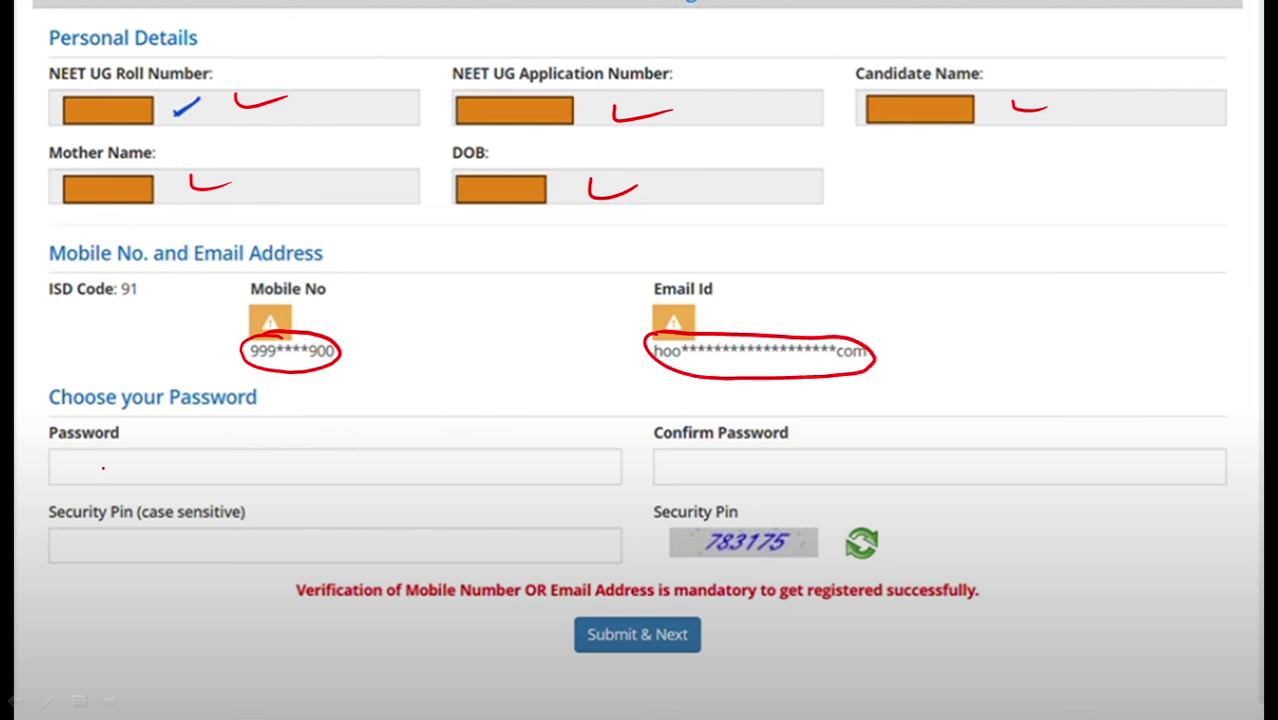
{"action": "left_click_drag", "start_coordinate": [76, 464], "coordinate": [121, 447]}
{"action": "left_click_drag", "start_coordinate": [842, 452], "coordinate": [881, 451]}
Handwrite "Alfanumeric" in the Password field and a bracketed sample password containing special characters above it
{"action": "mouse_move", "coordinate": [298, 474]}
{"action": "left_mouse_down"}
{"action": "mouse_move", "coordinate": [332, 470]}
{"action": "mouse_move", "coordinate": [348, 490]}
{"action": "mouse_move", "coordinate": [370, 466]}
{"action": "mouse_move", "coordinate": [488, 472]}
{"action": "left_mouse_up"}
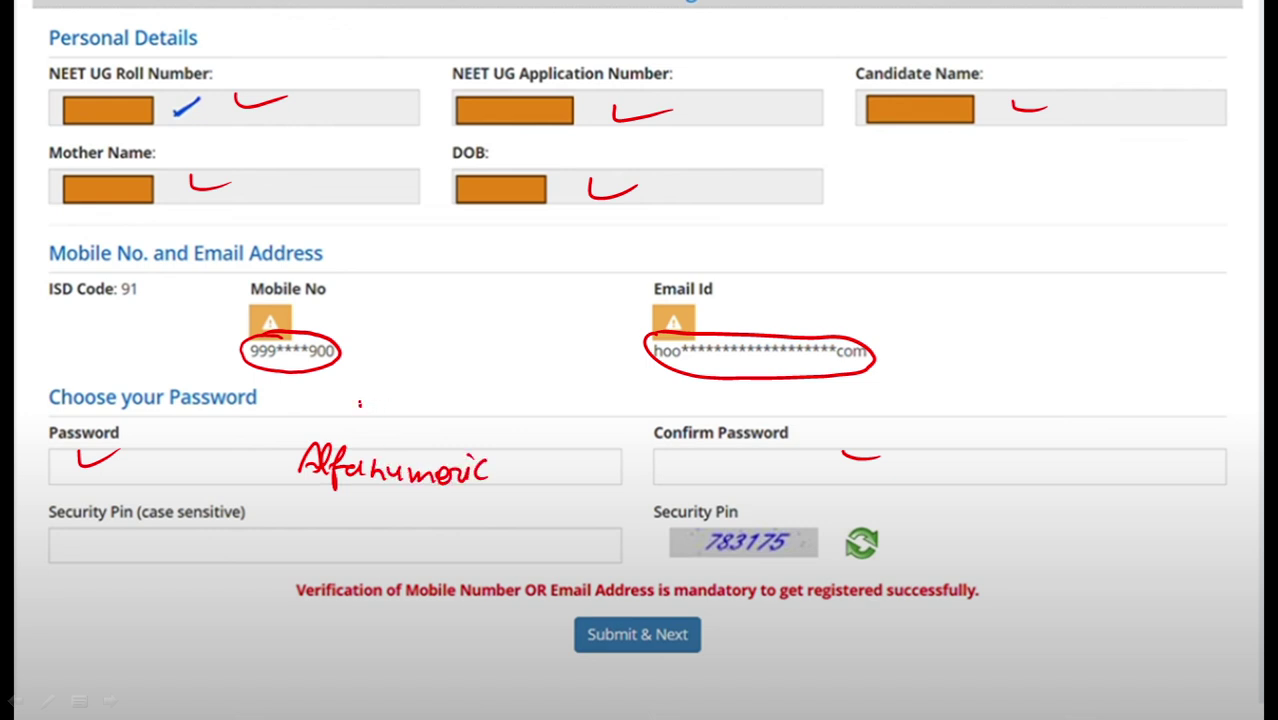
{"action": "mouse_move", "coordinate": [360, 404]}
{"action": "left_mouse_down"}
{"action": "mouse_move", "coordinate": [408, 410]}
{"action": "mouse_move", "coordinate": [432, 376]}
{"action": "mouse_move", "coordinate": [474, 410]}
{"action": "mouse_move", "coordinate": [506, 382]}
{"action": "left_mouse_up"}
{"action": "mouse_move", "coordinate": [486, 400]}
{"action": "left_mouse_down"}
{"action": "mouse_move", "coordinate": [516, 396]}
{"action": "mouse_move", "coordinate": [492, 406]}
{"action": "left_mouse_up"}
{"action": "mouse_move", "coordinate": [514, 374]}
{"action": "left_mouse_down"}
{"action": "mouse_move", "coordinate": [508, 412]}
{"action": "mouse_move", "coordinate": [530, 410]}
{"action": "left_mouse_up"}
{"action": "mouse_move", "coordinate": [538, 376]}
{"action": "left_mouse_down"}
{"action": "mouse_move", "coordinate": [525, 430]}
{"action": "mouse_move", "coordinate": [580, 396]}
{"action": "left_mouse_up"}
{"action": "left_click", "coordinate": [555, 400]}
{"action": "left_click_drag", "start_coordinate": [585, 396], "coordinate": [610, 395]}
{"action": "mouse_move", "coordinate": [626, 395]}
{"action": "left_mouse_down"}
{"action": "mouse_move", "coordinate": [652, 396]}
{"action": "mouse_move", "coordinate": [656, 378]}
{"action": "mouse_move", "coordinate": [650, 408]}
{"action": "left_mouse_up"}
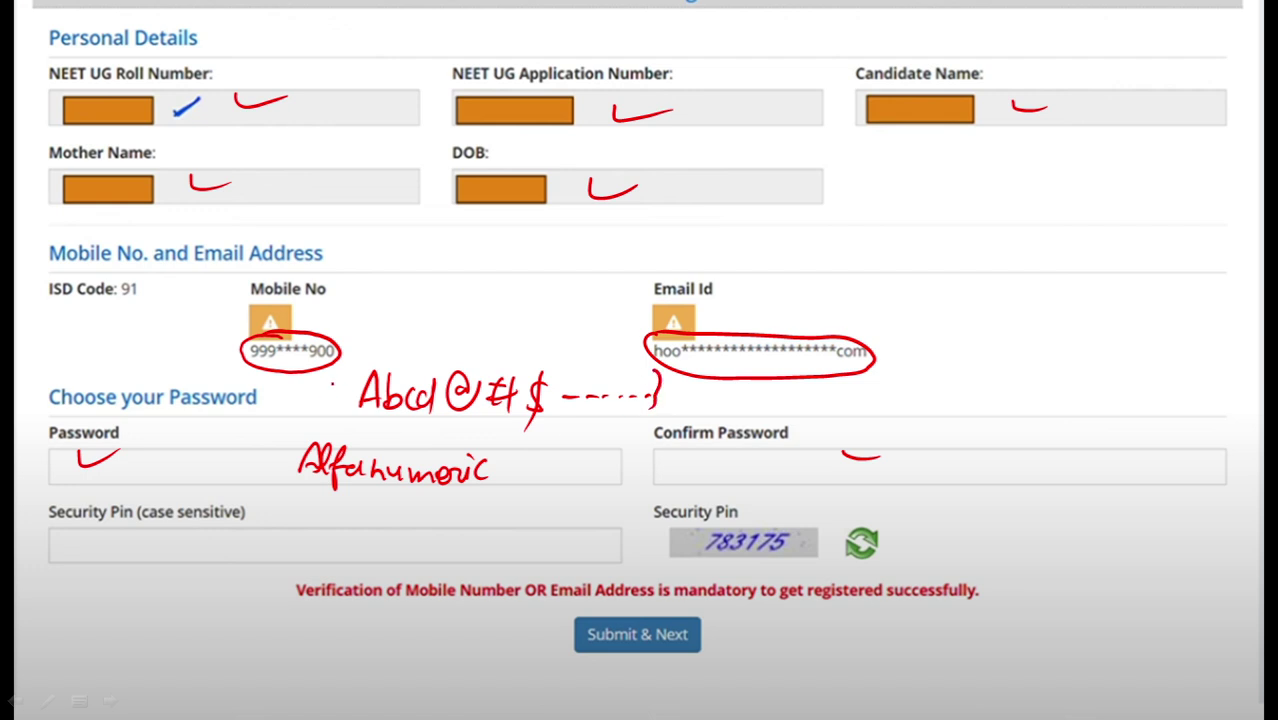
{"action": "left_click_drag", "start_coordinate": [356, 370], "coordinate": [353, 418]}
Underline the Choose your Password heading and draw a stroke from the displayed Security Pin to its entry field
{"action": "left_click_drag", "start_coordinate": [147, 418], "coordinate": [212, 418]}
{"action": "mouse_move", "coordinate": [700, 545]}
{"action": "left_mouse_down"}
{"action": "mouse_move", "coordinate": [568, 533]}
{"action": "mouse_move", "coordinate": [598, 550]}
{"action": "left_mouse_up"}
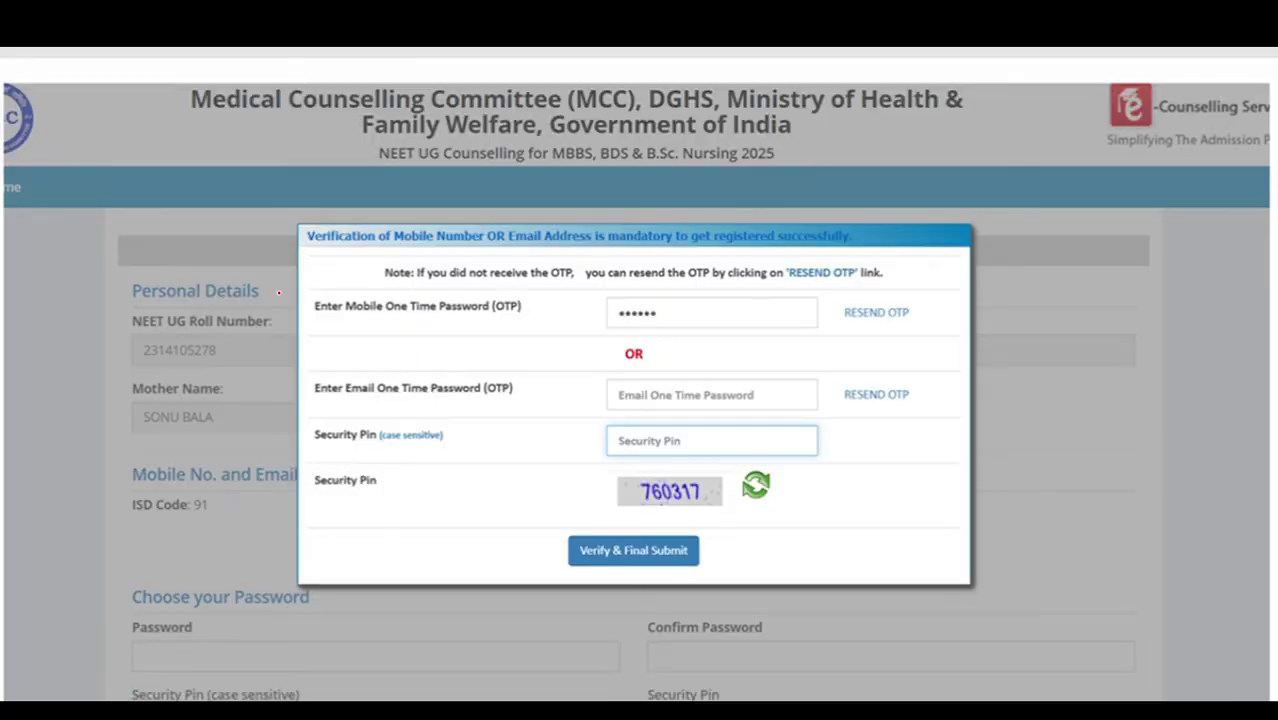
Add two ticks beside the OTP verification dialog and draw arrows under the mobile and email OTP labels
{"action": "left_click_drag", "start_coordinate": [277, 276], "coordinate": [345, 262]}
{"action": "left_click_drag", "start_coordinate": [252, 315], "coordinate": [330, 300]}
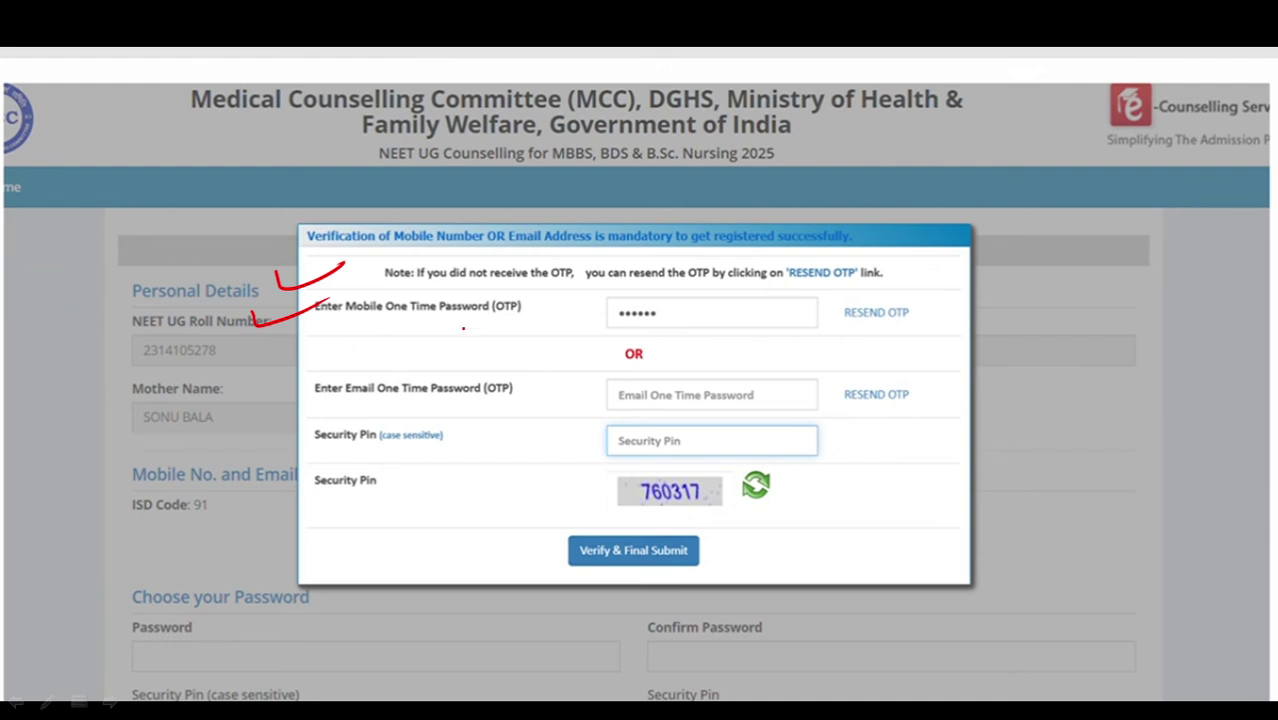
{"action": "mouse_move", "coordinate": [314, 321]}
{"action": "left_mouse_down"}
{"action": "mouse_move", "coordinate": [436, 327]}
{"action": "mouse_move", "coordinate": [410, 343]}
{"action": "left_mouse_up"}
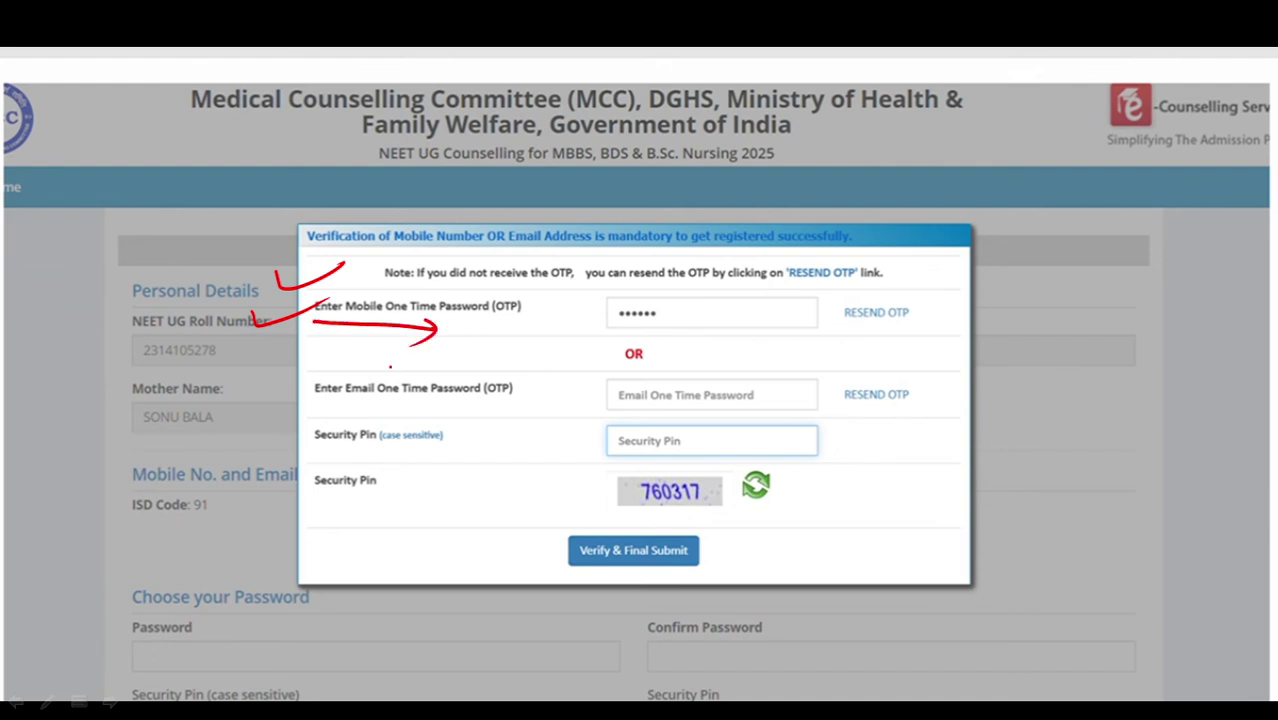
{"action": "mouse_move", "coordinate": [310, 410]}
{"action": "left_mouse_down"}
{"action": "mouse_move", "coordinate": [415, 403]}
{"action": "mouse_move", "coordinate": [392, 411]}
{"action": "left_mouse_up"}
Handwrite "Verify" in brackets beside the mobile and email OTP labels
{"action": "mouse_move", "coordinate": [233, 350]}
{"action": "left_mouse_down"}
{"action": "mouse_move", "coordinate": [258, 344]}
{"action": "mouse_move", "coordinate": [290, 368]}
{"action": "mouse_move", "coordinate": [312, 356]}
{"action": "mouse_move", "coordinate": [305, 394]}
{"action": "left_mouse_up"}
{"action": "left_click_drag", "start_coordinate": [333, 328], "coordinate": [312, 400]}
{"action": "left_click_drag", "start_coordinate": [212, 336], "coordinate": [250, 420]}
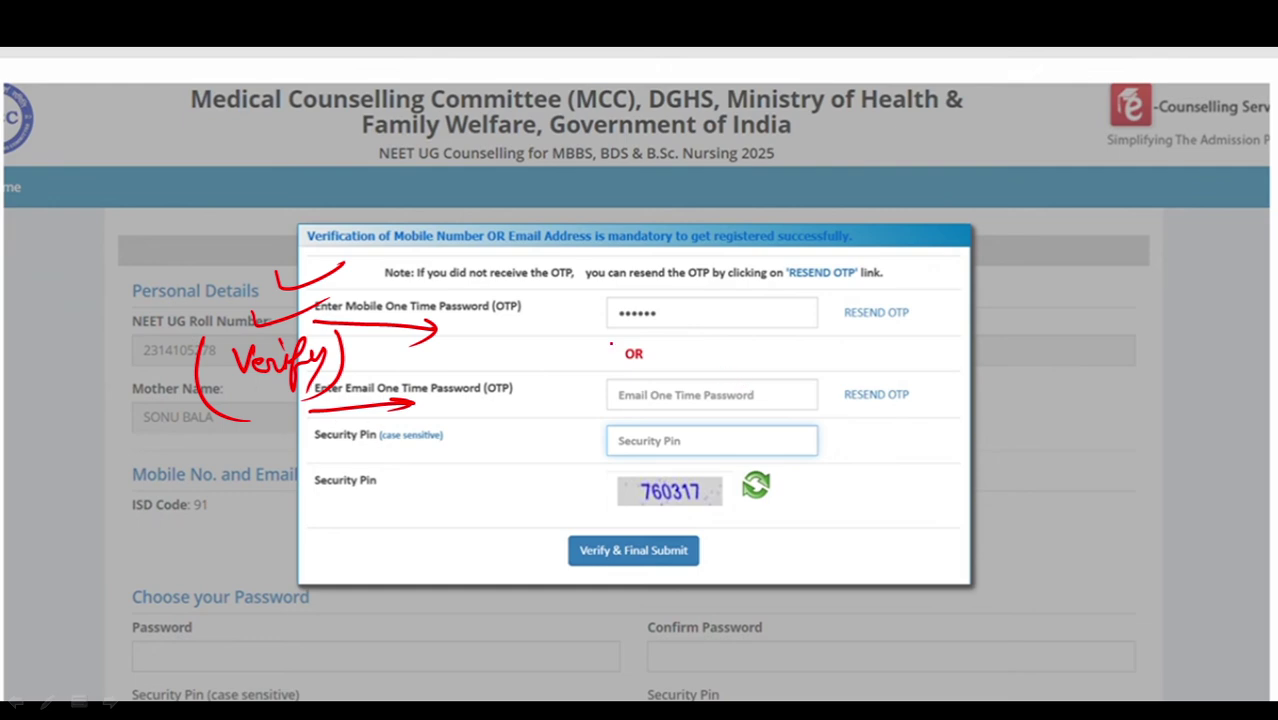
Circle the mobile OTP field, the email OTP field and the word OR, and bracket them together
{"action": "mouse_move", "coordinate": [678, 297]}
{"action": "left_mouse_down"}
{"action": "mouse_move", "coordinate": [646, 294]}
{"action": "mouse_move", "coordinate": [688, 305]}
{"action": "left_mouse_up"}
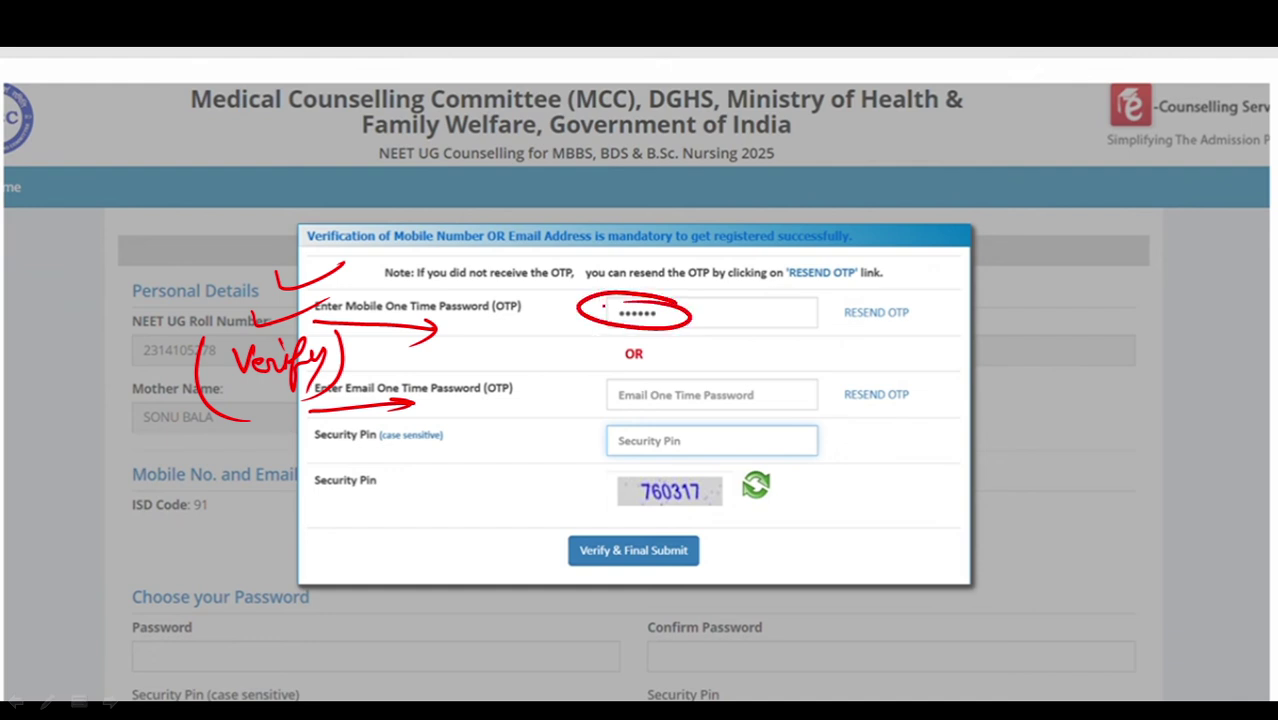
{"action": "mouse_move", "coordinate": [685, 382]}
{"action": "left_mouse_down"}
{"action": "mouse_move", "coordinate": [700, 416]}
{"action": "mouse_move", "coordinate": [578, 374]}
{"action": "left_mouse_up"}
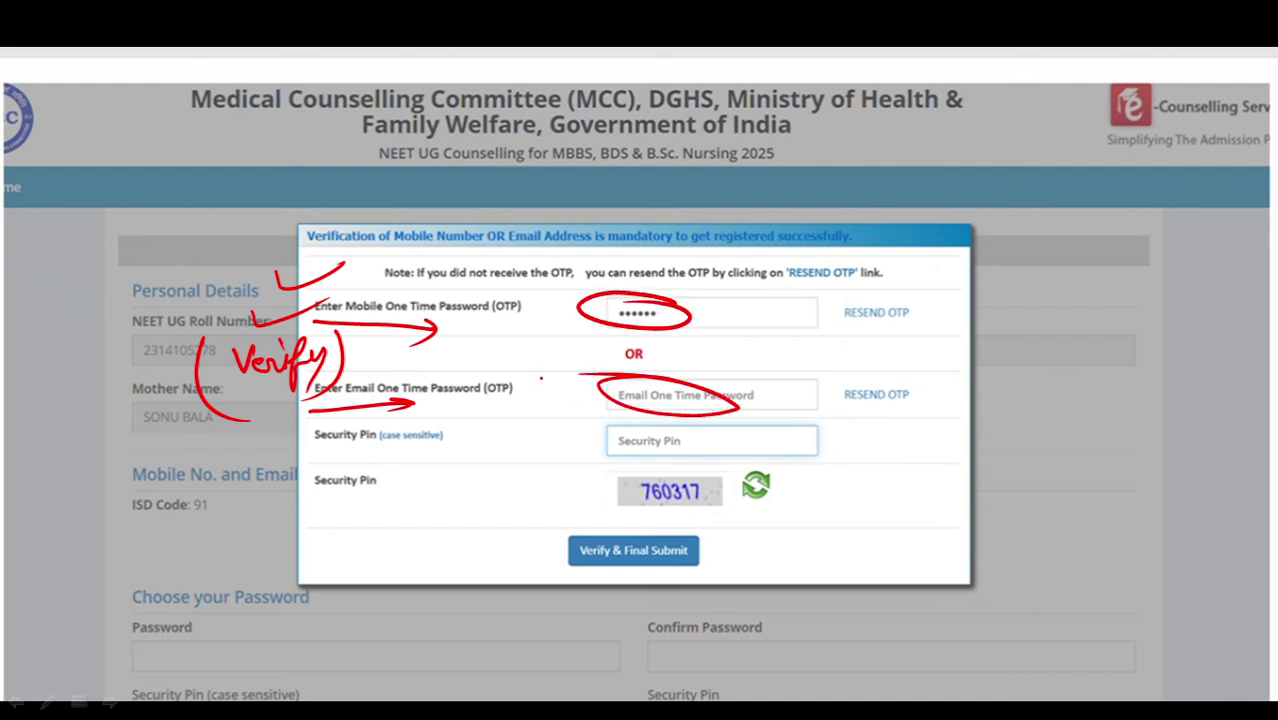
{"action": "mouse_move", "coordinate": [651, 351]}
{"action": "left_mouse_down"}
{"action": "mouse_move", "coordinate": [618, 336]}
{"action": "mouse_move", "coordinate": [656, 338]}
{"action": "left_mouse_up"}
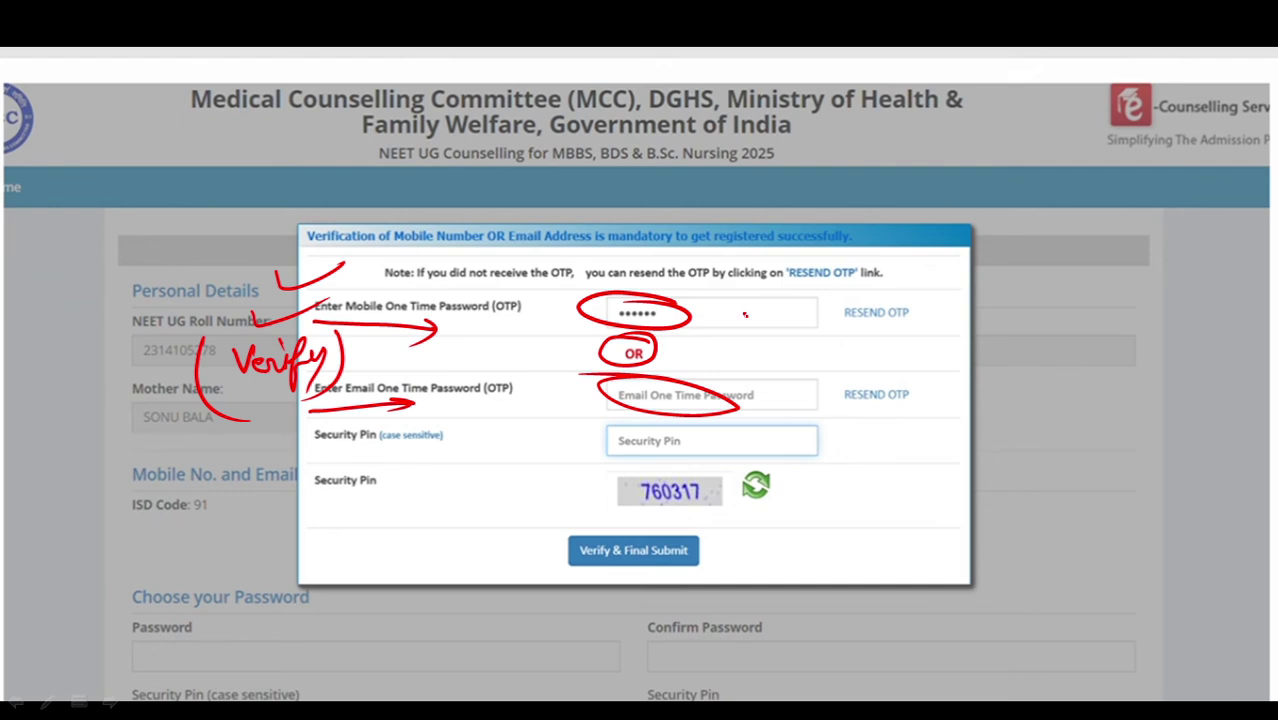
{"action": "left_click_drag", "start_coordinate": [745, 314], "coordinate": [737, 378]}
{"action": "mouse_move", "coordinate": [580, 312]}
{"action": "left_mouse_down"}
{"action": "mouse_move", "coordinate": [572, 390]}
{"action": "mouse_move", "coordinate": [588, 392]}
{"action": "left_mouse_up"}
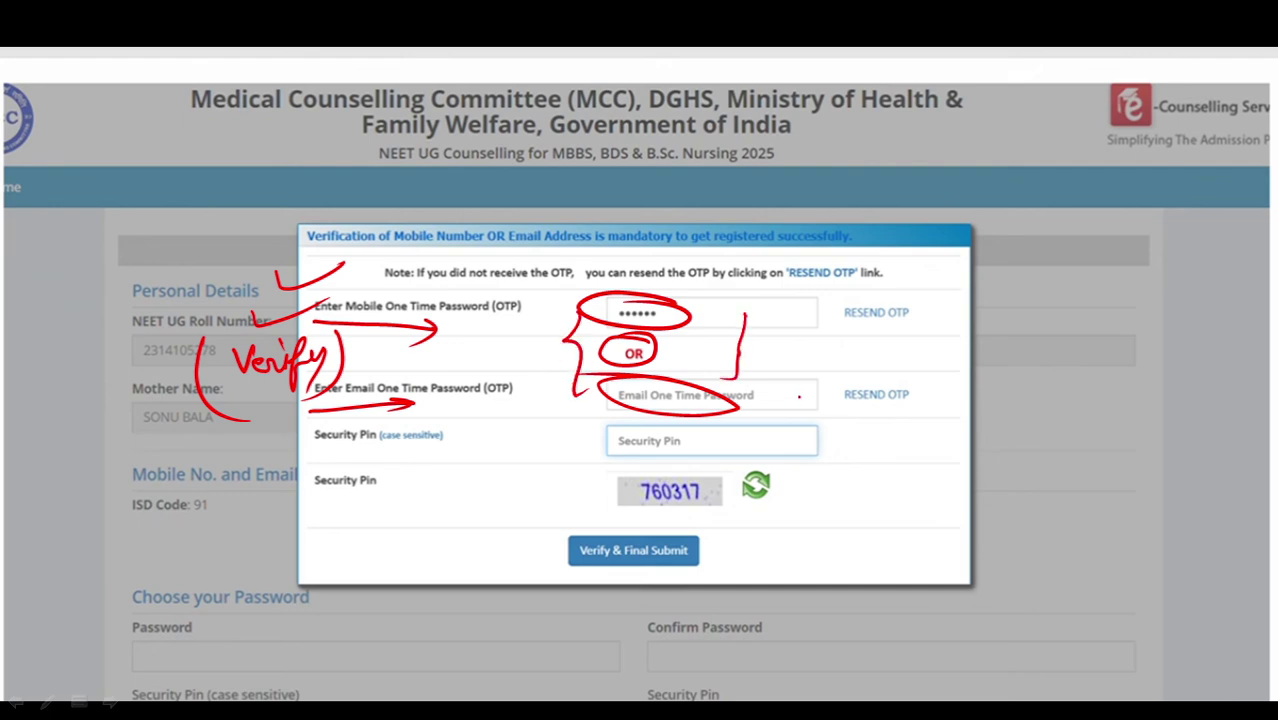
Tick both OTP options, draw an arrow from the security pin image to its field, and advance to the Application Progress Status slide
{"action": "left_click_drag", "start_coordinate": [786, 397], "coordinate": [848, 382]}
{"action": "mouse_move", "coordinate": [856, 357]}
{"action": "left_mouse_down"}
{"action": "mouse_move", "coordinate": [860, 380]}
{"action": "mouse_move", "coordinate": [935, 362]}
{"action": "left_mouse_up"}
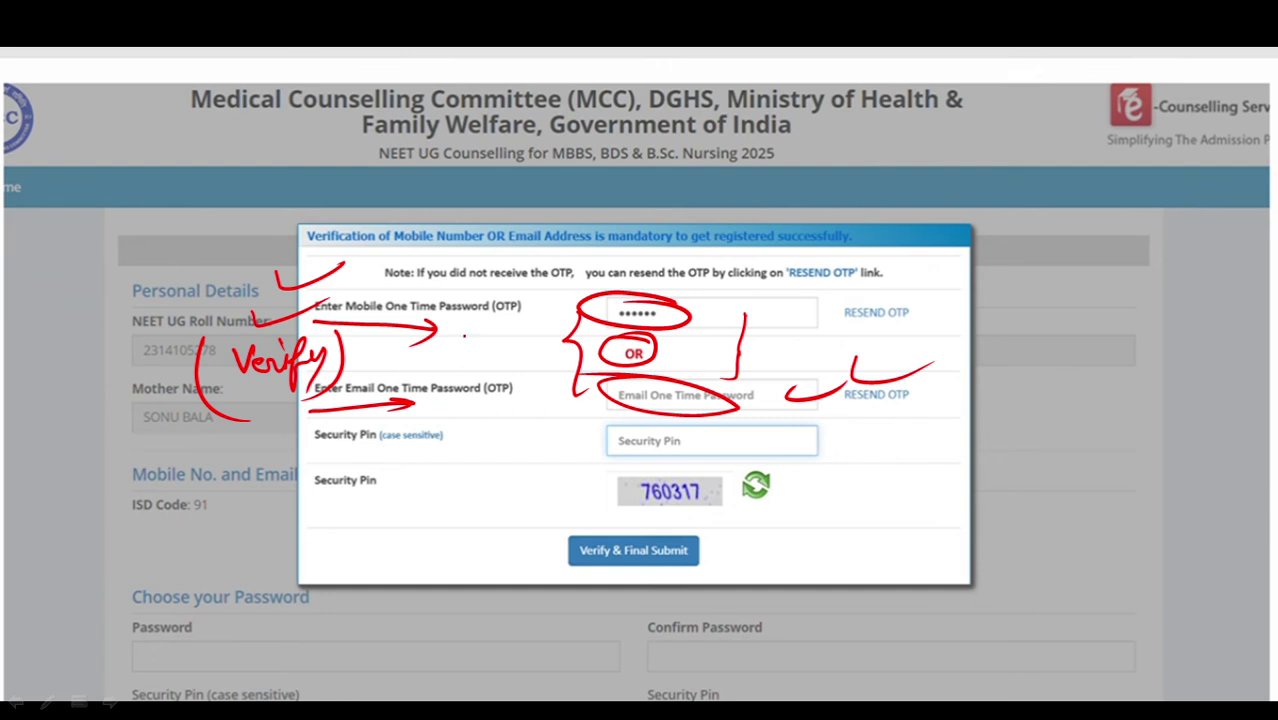
{"action": "left_click_drag", "start_coordinate": [463, 341], "coordinate": [530, 318]}
{"action": "left_click_drag", "start_coordinate": [616, 497], "coordinate": [658, 452]}
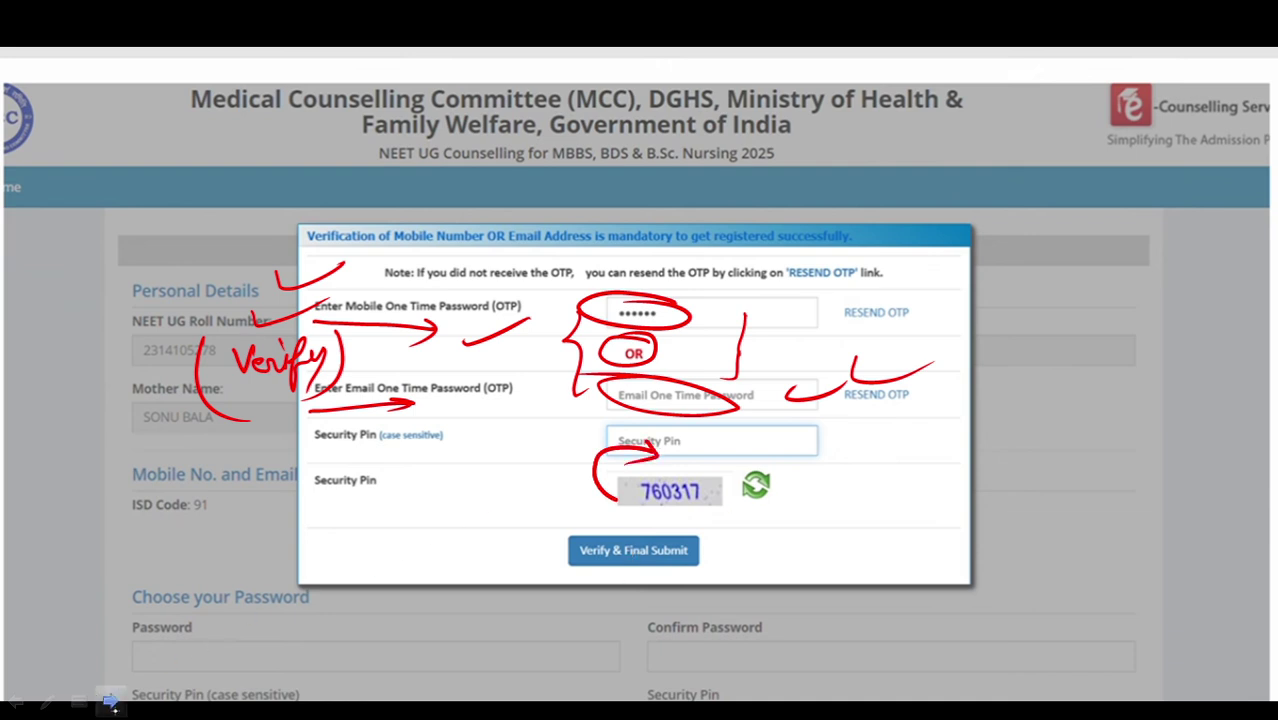
{"action": "left_click", "coordinate": [110, 700]}
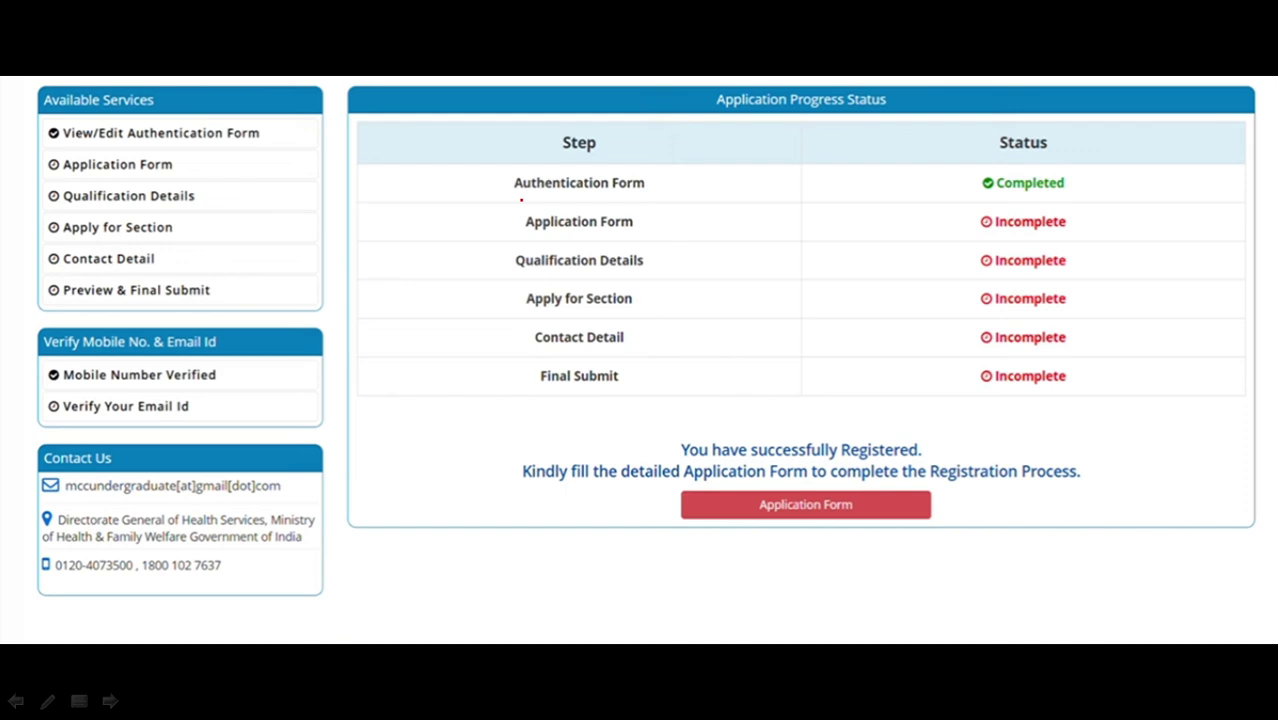
Draw a tick beside each of the six steps in the Application Progress Status table, from Authentication Form to Final Submit
{"action": "mouse_move", "coordinate": [471, 179]}
{"action": "left_mouse_down"}
{"action": "mouse_move", "coordinate": [475, 191]}
{"action": "mouse_move", "coordinate": [512, 182]}
{"action": "mouse_move", "coordinate": [515, 216]}
{"action": "mouse_move", "coordinate": [525, 209]}
{"action": "left_mouse_up"}
{"action": "mouse_move", "coordinate": [474, 251]}
{"action": "left_mouse_down"}
{"action": "mouse_move", "coordinate": [477, 274]}
{"action": "mouse_move", "coordinate": [522, 250]}
{"action": "left_mouse_up"}
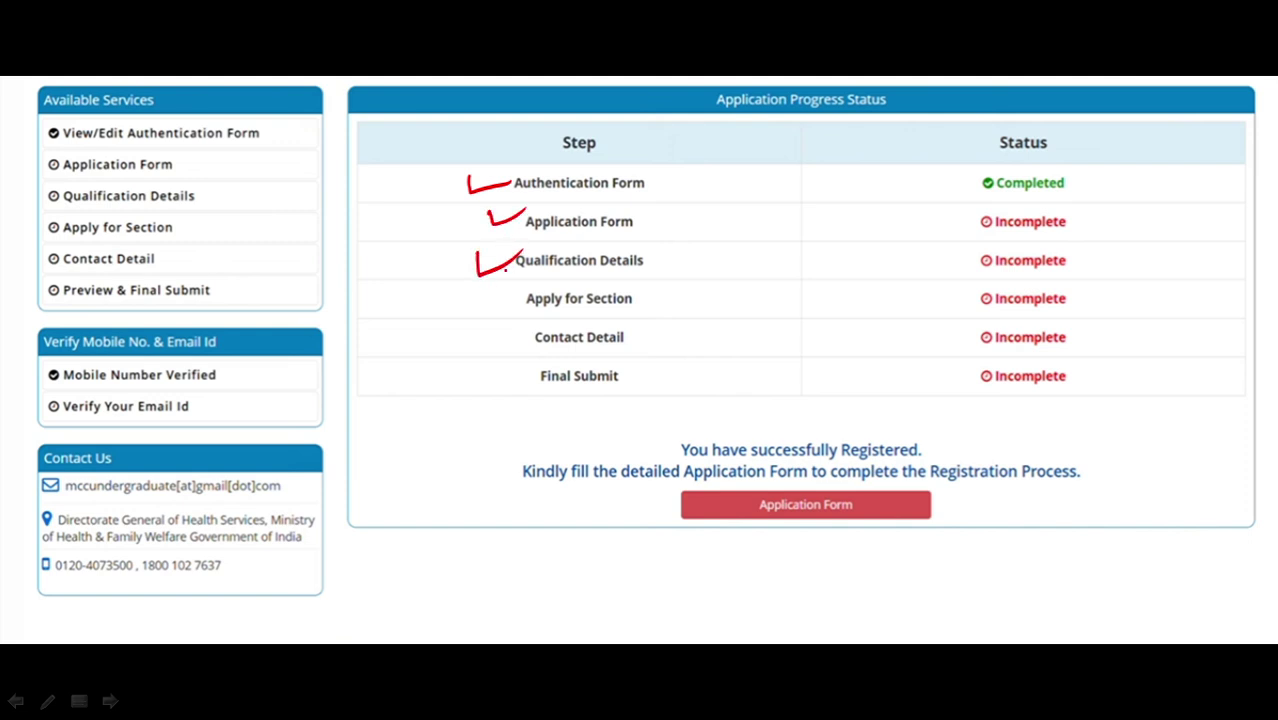
{"action": "mouse_move", "coordinate": [480, 287]}
{"action": "left_mouse_down"}
{"action": "mouse_move", "coordinate": [480, 305]}
{"action": "mouse_move", "coordinate": [528, 293]}
{"action": "left_mouse_up"}
{"action": "left_click_drag", "start_coordinate": [487, 336], "coordinate": [532, 332]}
{"action": "mouse_move", "coordinate": [502, 372]}
{"action": "left_mouse_down"}
{"action": "mouse_move", "coordinate": [503, 383]}
{"action": "mouse_move", "coordinate": [548, 381]}
{"action": "left_mouse_up"}
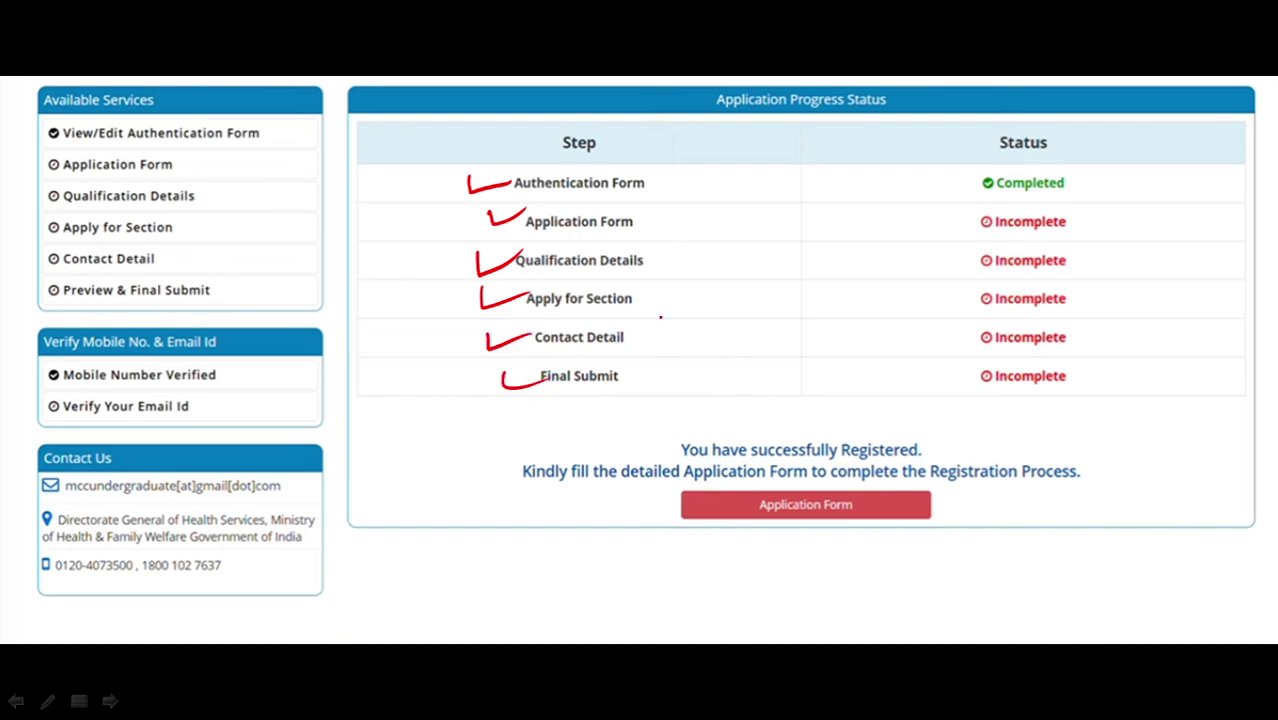
Circle Qualification Details and Apply for Section together and handwrite "Important" in brackets beside them
{"action": "mouse_move", "coordinate": [656, 250]}
{"action": "left_mouse_down"}
{"action": "mouse_move", "coordinate": [507, 234]}
{"action": "mouse_move", "coordinate": [472, 298]}
{"action": "mouse_move", "coordinate": [528, 330]}
{"action": "mouse_move", "coordinate": [606, 328]}
{"action": "mouse_move", "coordinate": [662, 294]}
{"action": "mouse_move", "coordinate": [648, 245]}
{"action": "mouse_move", "coordinate": [630, 240]}
{"action": "mouse_move", "coordinate": [676, 290]}
{"action": "mouse_move", "coordinate": [692, 256]}
{"action": "mouse_move", "coordinate": [716, 292]}
{"action": "mouse_move", "coordinate": [838, 250]}
{"action": "left_mouse_up"}
{"action": "left_click_drag", "start_coordinate": [848, 230], "coordinate": [818, 314]}
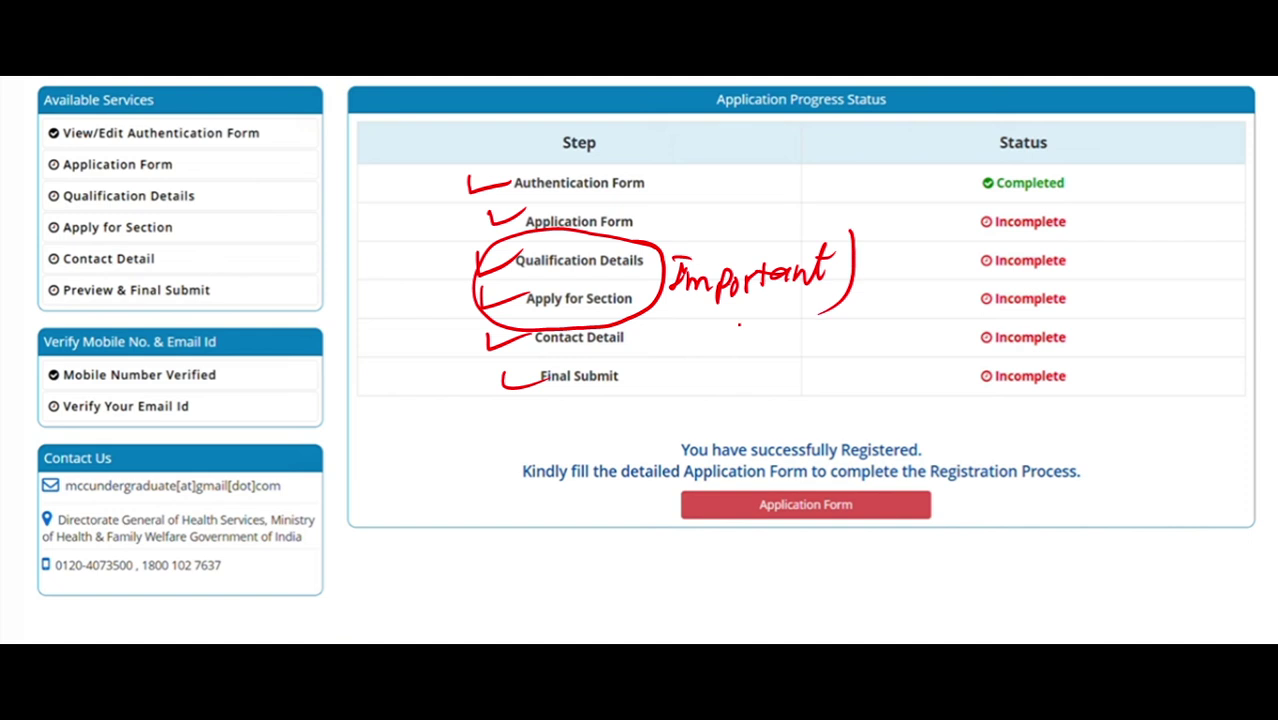
{"action": "mouse_move", "coordinate": [676, 230]}
{"action": "left_mouse_down"}
{"action": "mouse_move", "coordinate": [664, 242]}
{"action": "mouse_move", "coordinate": [690, 312]}
{"action": "left_mouse_up"}
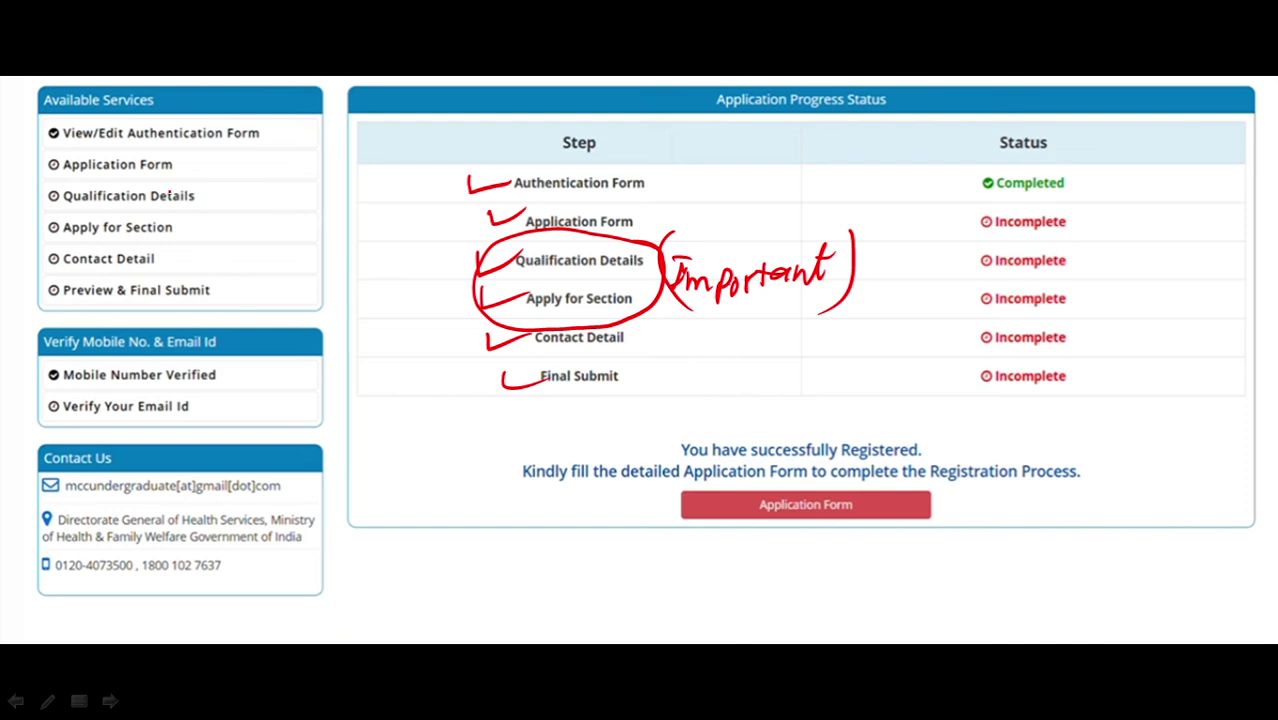
Tick the services from Application Form to Preview & Final Submit and both verification items, and advance to the application form slide
{"action": "left_click_drag", "start_coordinate": [198, 157], "coordinate": [240, 156]}
{"action": "left_click_drag", "start_coordinate": [222, 199], "coordinate": [265, 184]}
{"action": "mouse_move", "coordinate": [216, 228]}
{"action": "left_mouse_down"}
{"action": "mouse_move", "coordinate": [252, 224]}
{"action": "mouse_move", "coordinate": [240, 250]}
{"action": "left_mouse_up"}
{"action": "left_click_drag", "start_coordinate": [217, 289], "coordinate": [248, 279]}
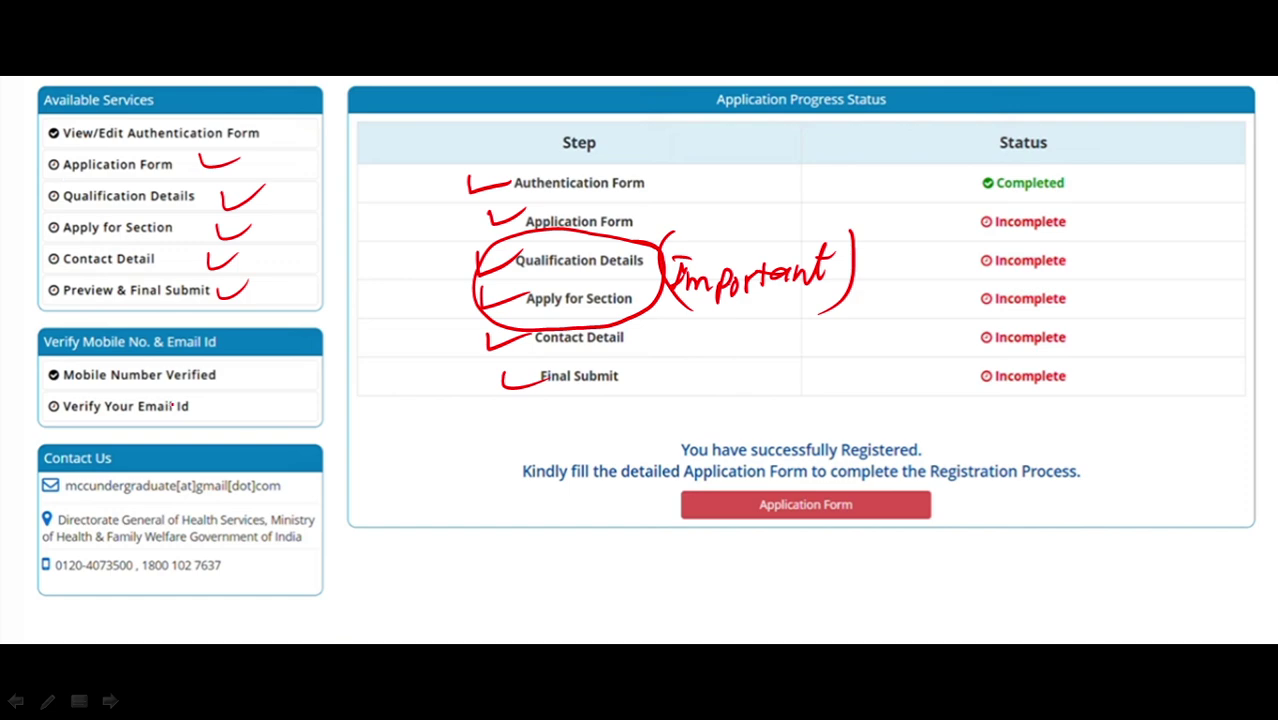
{"action": "left_click_drag", "start_coordinate": [243, 376], "coordinate": [293, 366]}
{"action": "left_click_drag", "start_coordinate": [207, 400], "coordinate": [266, 404]}
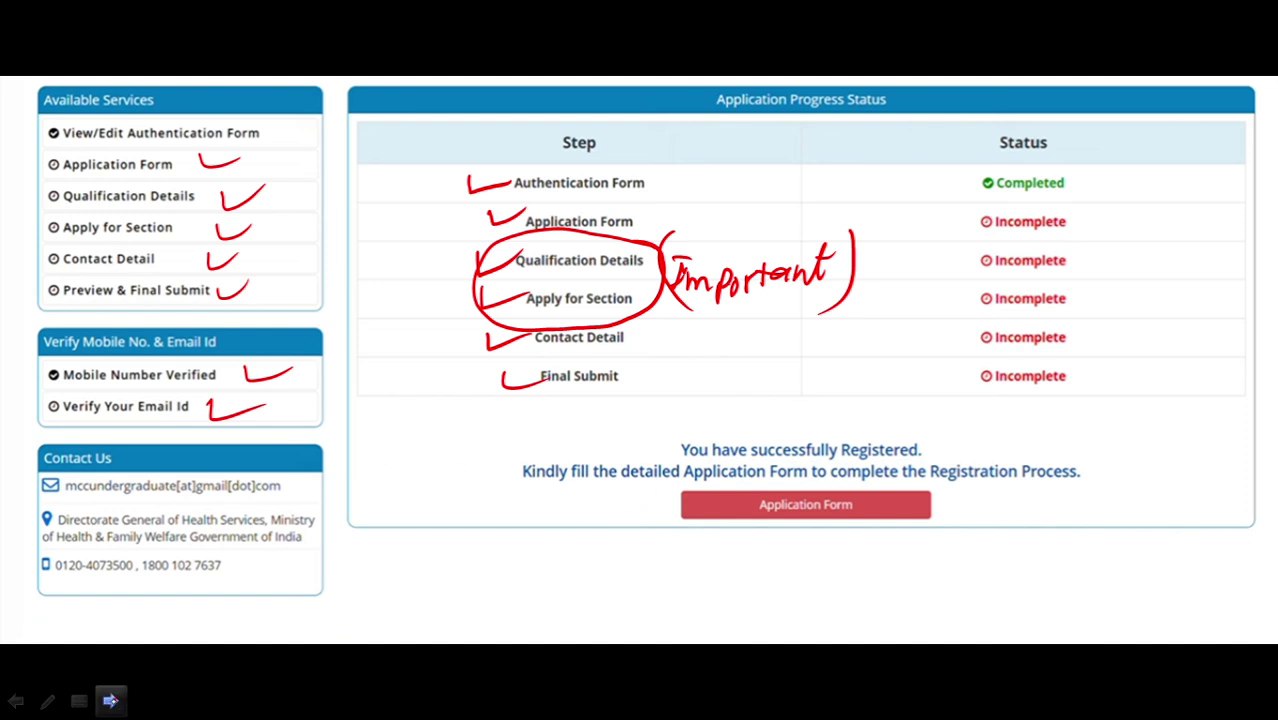
{"action": "left_click", "coordinate": [111, 702]}
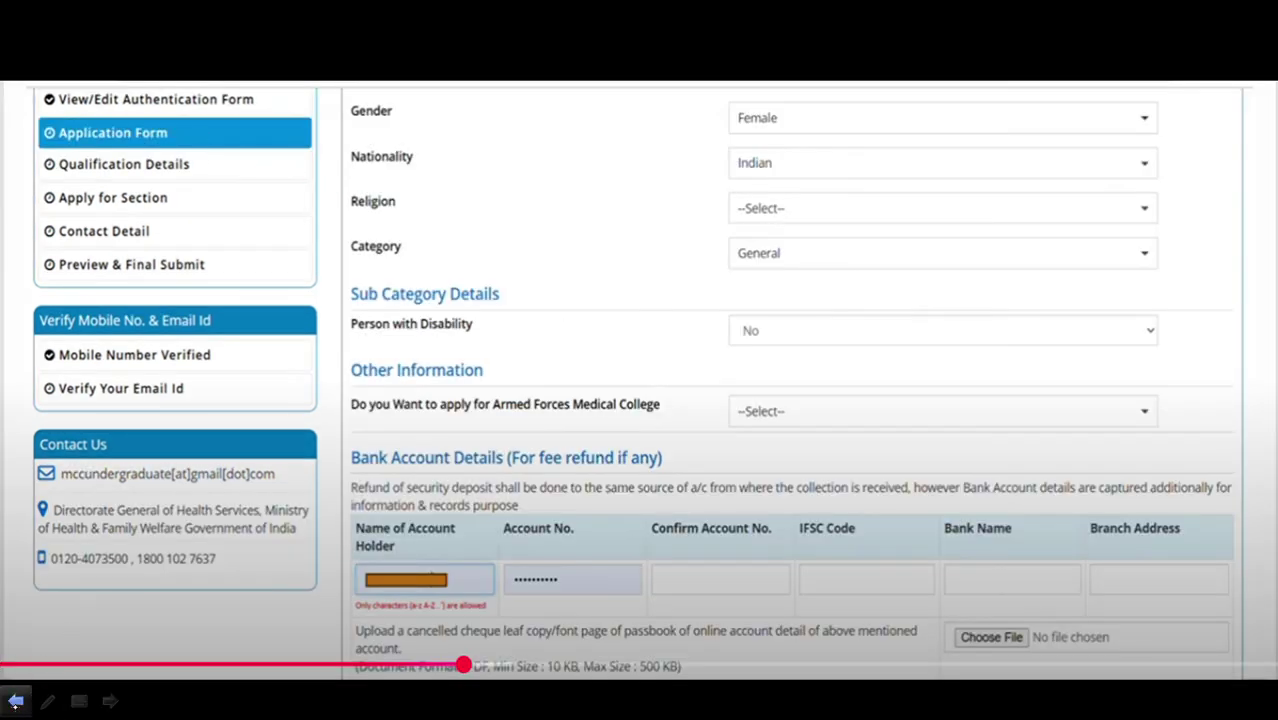
{"action": "left_click", "coordinate": [12, 702]}
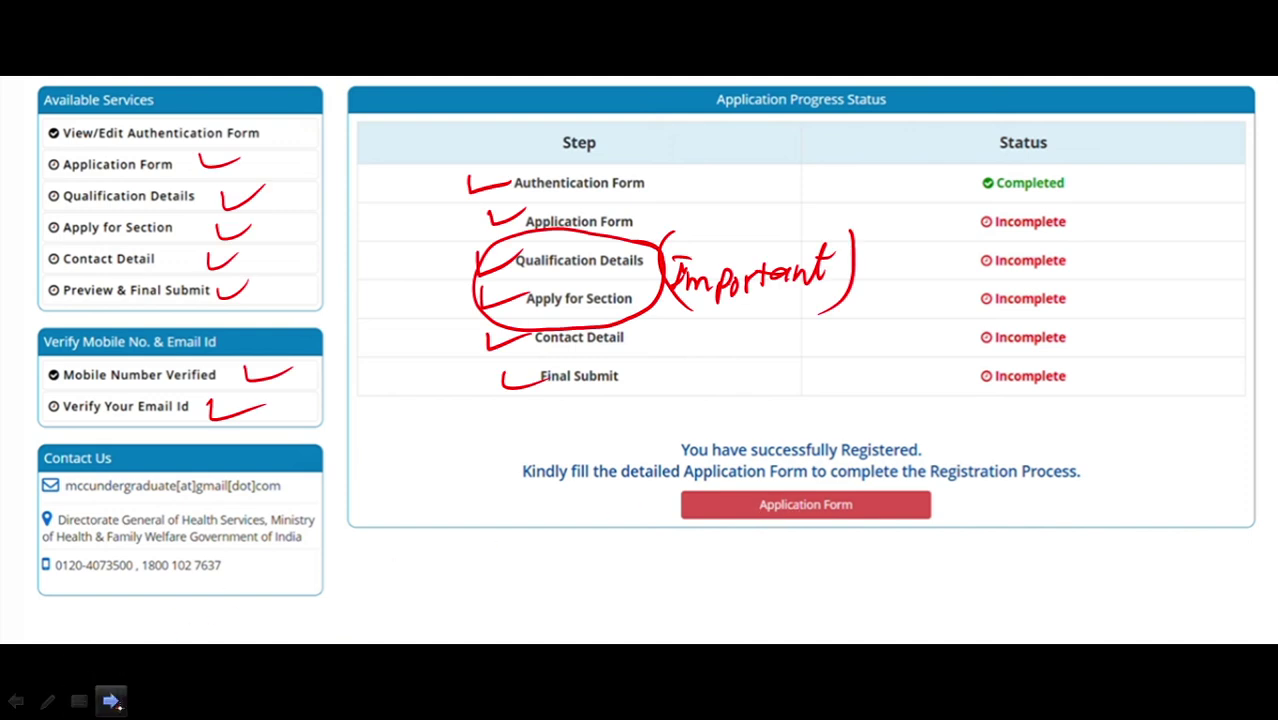
{"action": "left_click", "coordinate": [111, 701]}
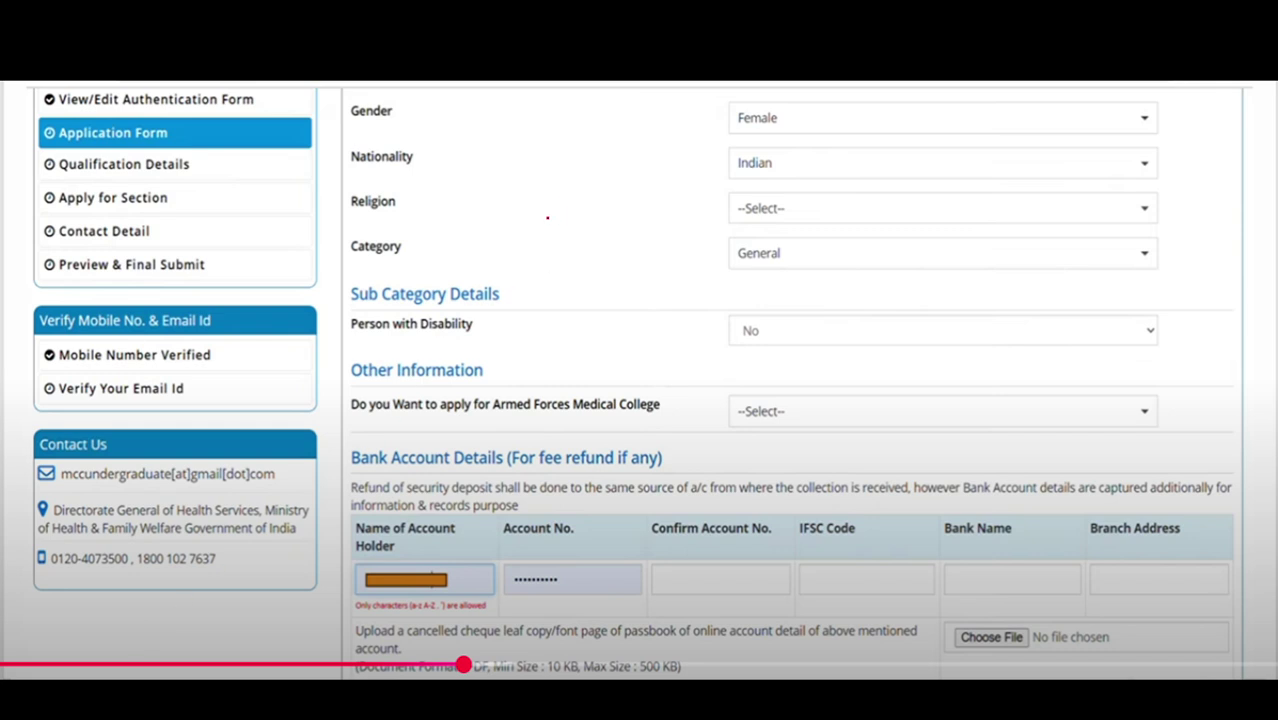
Strike through the Gender value, tick the Gender and Nationality fields, and put curly brackets around the Religion field
{"action": "mouse_move", "coordinate": [740, 118]}
{"action": "left_mouse_down"}
{"action": "mouse_move", "coordinate": [842, 122]}
{"action": "mouse_move", "coordinate": [860, 162]}
{"action": "left_mouse_up"}
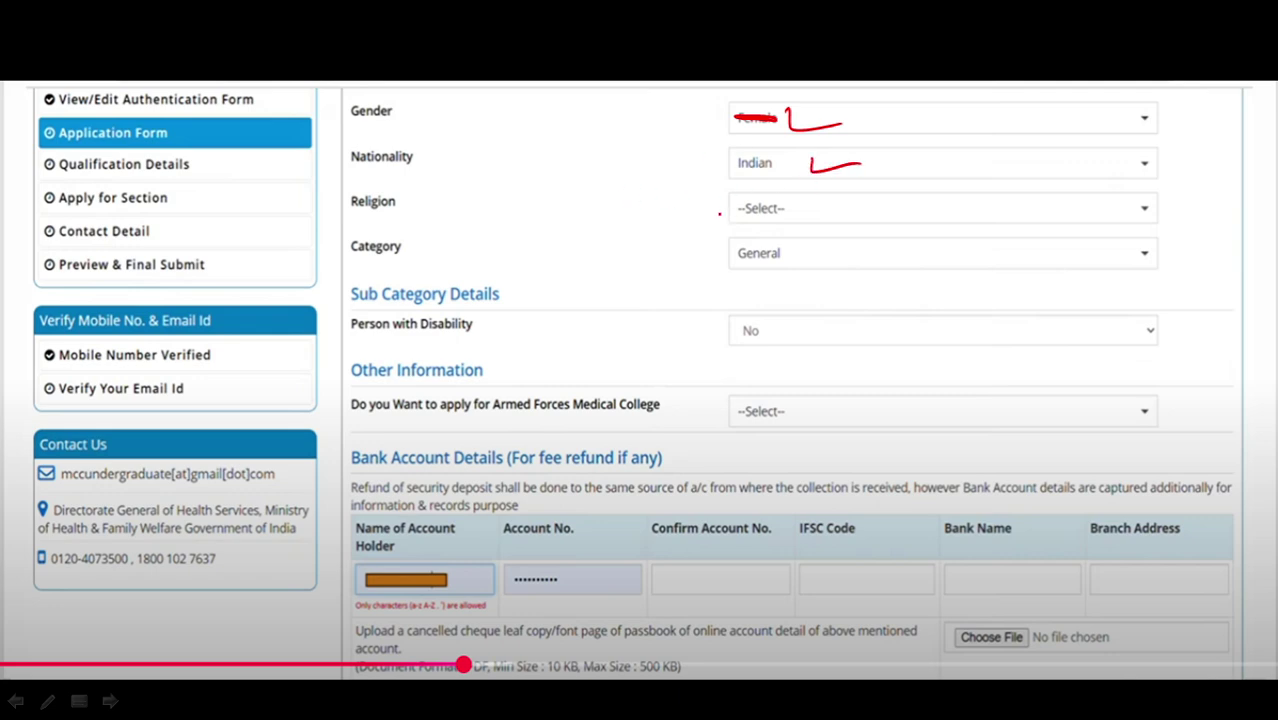
{"action": "left_click_drag", "start_coordinate": [718, 187], "coordinate": [713, 231]}
{"action": "left_click_drag", "start_coordinate": [1160, 186], "coordinate": [1163, 225]}
Handwrite "Hindu", "Muslim" and "Jain" beside the Religion label, with brackets around Jain and Muslim
{"action": "mouse_move", "coordinate": [551, 168]}
{"action": "left_mouse_down"}
{"action": "mouse_move", "coordinate": [547, 196]}
{"action": "mouse_move", "coordinate": [558, 196]}
{"action": "mouse_move", "coordinate": [616, 158]}
{"action": "mouse_move", "coordinate": [612, 190]}
{"action": "left_mouse_up"}
{"action": "left_click_drag", "start_coordinate": [624, 172], "coordinate": [643, 176]}
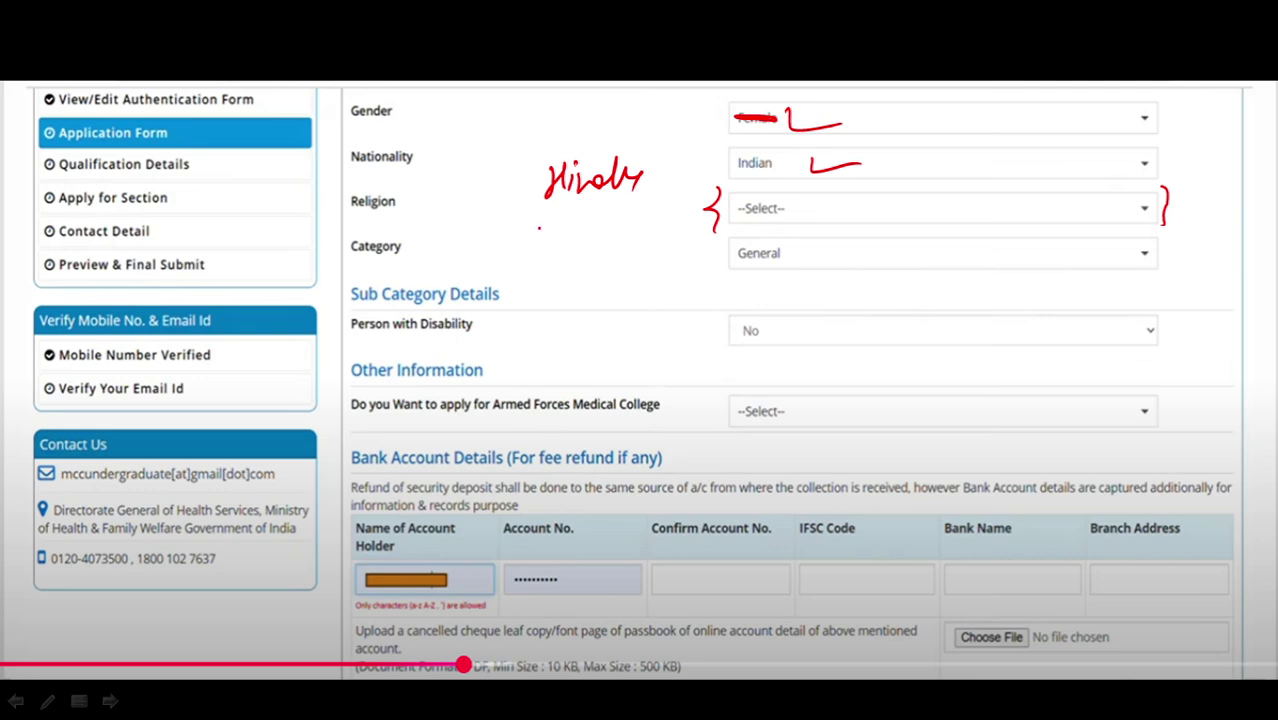
{"action": "mouse_move", "coordinate": [545, 228]}
{"action": "left_mouse_down"}
{"action": "mouse_move", "coordinate": [552, 214]}
{"action": "mouse_move", "coordinate": [608, 222]}
{"action": "mouse_move", "coordinate": [618, 200]}
{"action": "mouse_move", "coordinate": [660, 212]}
{"action": "left_mouse_up"}
{"action": "mouse_move", "coordinate": [418, 182]}
{"action": "left_mouse_down"}
{"action": "mouse_move", "coordinate": [456, 192]}
{"action": "mouse_move", "coordinate": [468, 170]}
{"action": "mouse_move", "coordinate": [492, 196]}
{"action": "left_mouse_up"}
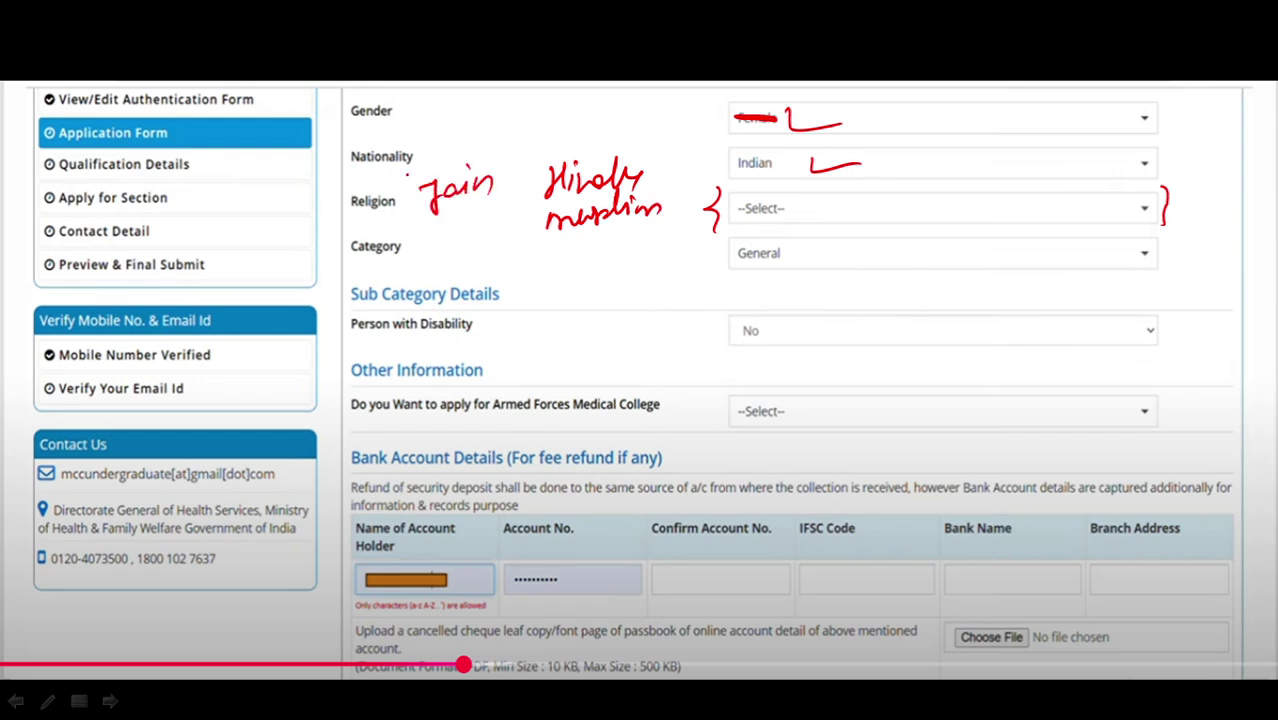
{"action": "left_click_drag", "start_coordinate": [420, 172], "coordinate": [442, 236]}
{"action": "mouse_move", "coordinate": [480, 158]}
{"action": "left_mouse_down"}
{"action": "mouse_move", "coordinate": [474, 220]}
{"action": "mouse_move", "coordinate": [560, 262]}
{"action": "left_mouse_up"}
{"action": "left_click_drag", "start_coordinate": [670, 184], "coordinate": [656, 240]}
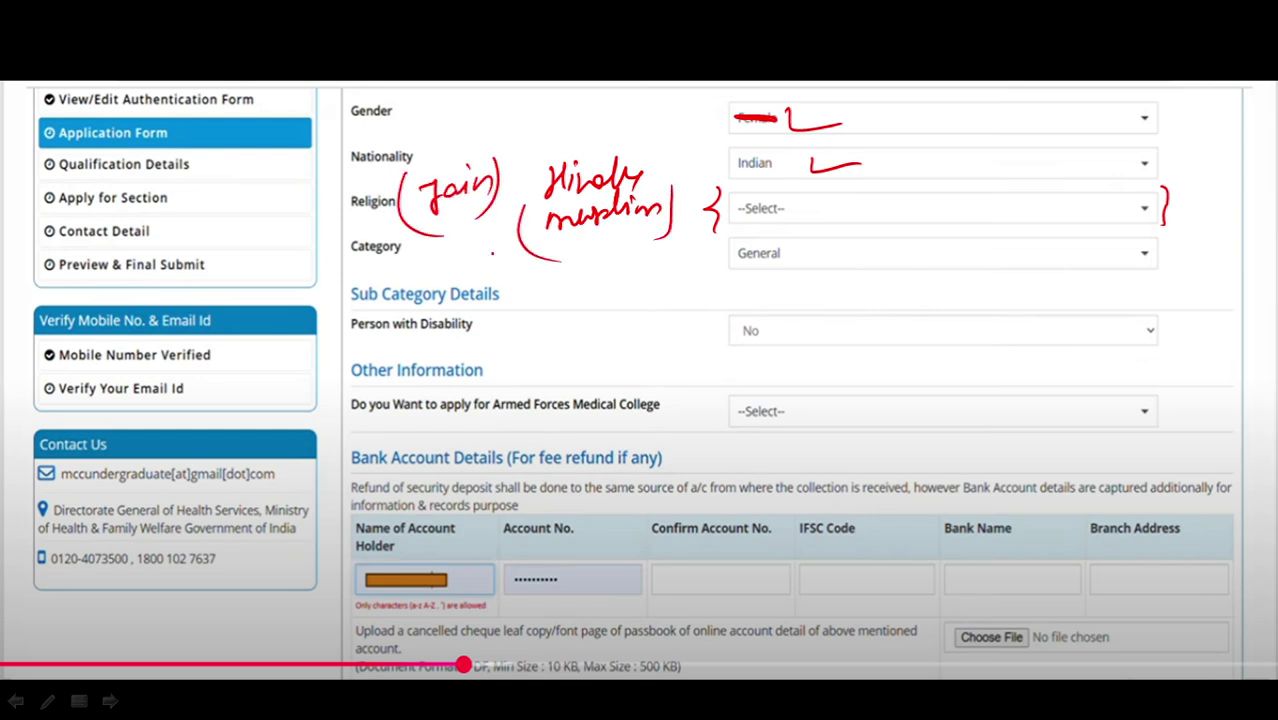
Handwrite "minority" in brackets with an arrow towards Jain, and draw two arrows inside the Religion field
{"action": "mouse_move", "coordinate": [235, 213]}
{"action": "left_mouse_down"}
{"action": "mouse_move", "coordinate": [318, 205]}
{"action": "mouse_move", "coordinate": [346, 182]}
{"action": "mouse_move", "coordinate": [352, 208]}
{"action": "mouse_move", "coordinate": [206, 216]}
{"action": "mouse_move", "coordinate": [212, 240]}
{"action": "left_mouse_up"}
{"action": "mouse_move", "coordinate": [316, 212]}
{"action": "left_mouse_down"}
{"action": "mouse_move", "coordinate": [326, 246]}
{"action": "mouse_move", "coordinate": [432, 240]}
{"action": "left_mouse_up"}
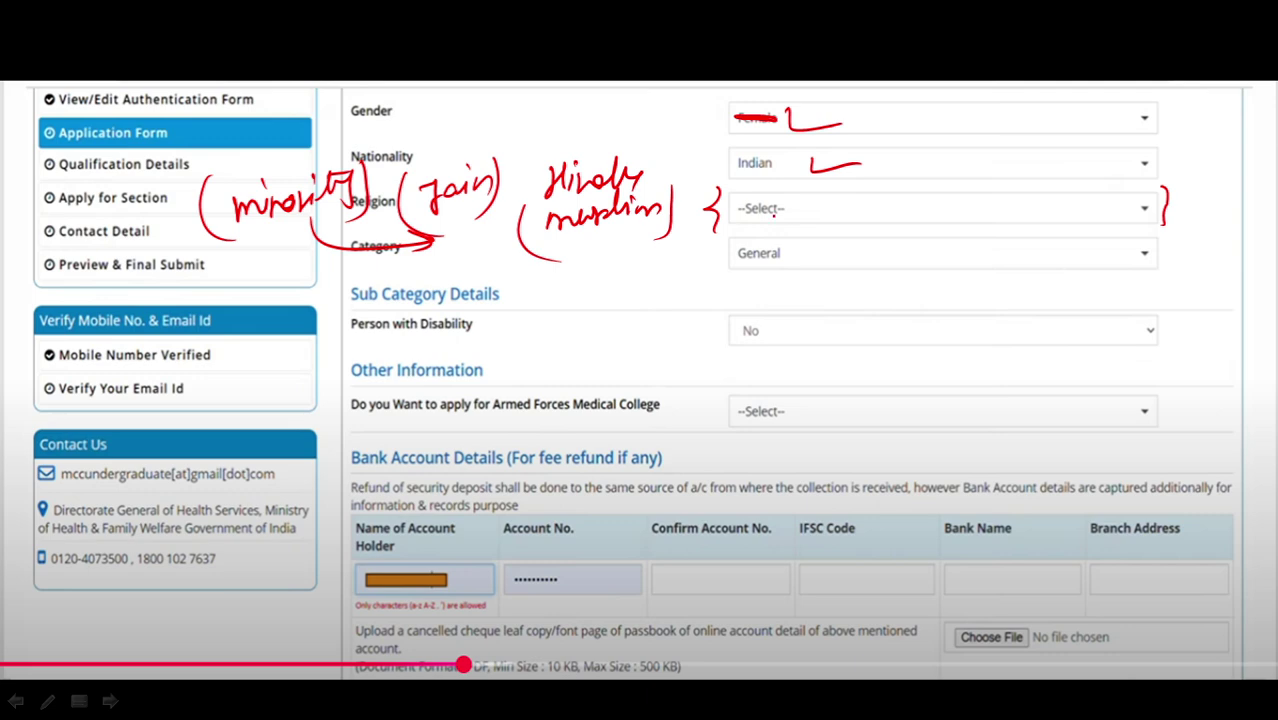
{"action": "mouse_move", "coordinate": [810, 204]}
{"action": "left_mouse_down"}
{"action": "mouse_move", "coordinate": [878, 214]}
{"action": "mouse_move", "coordinate": [866, 222]}
{"action": "left_mouse_up"}
{"action": "left_click_drag", "start_coordinate": [900, 212], "coordinate": [966, 212]}
{"action": "left_click_drag", "start_coordinate": [938, 204], "coordinate": [940, 226]}
Underline and box the Category label and handwrite the categories UR, EWS, OBC, SC and ST beside it
{"action": "left_click_drag", "start_coordinate": [338, 263], "coordinate": [406, 262]}
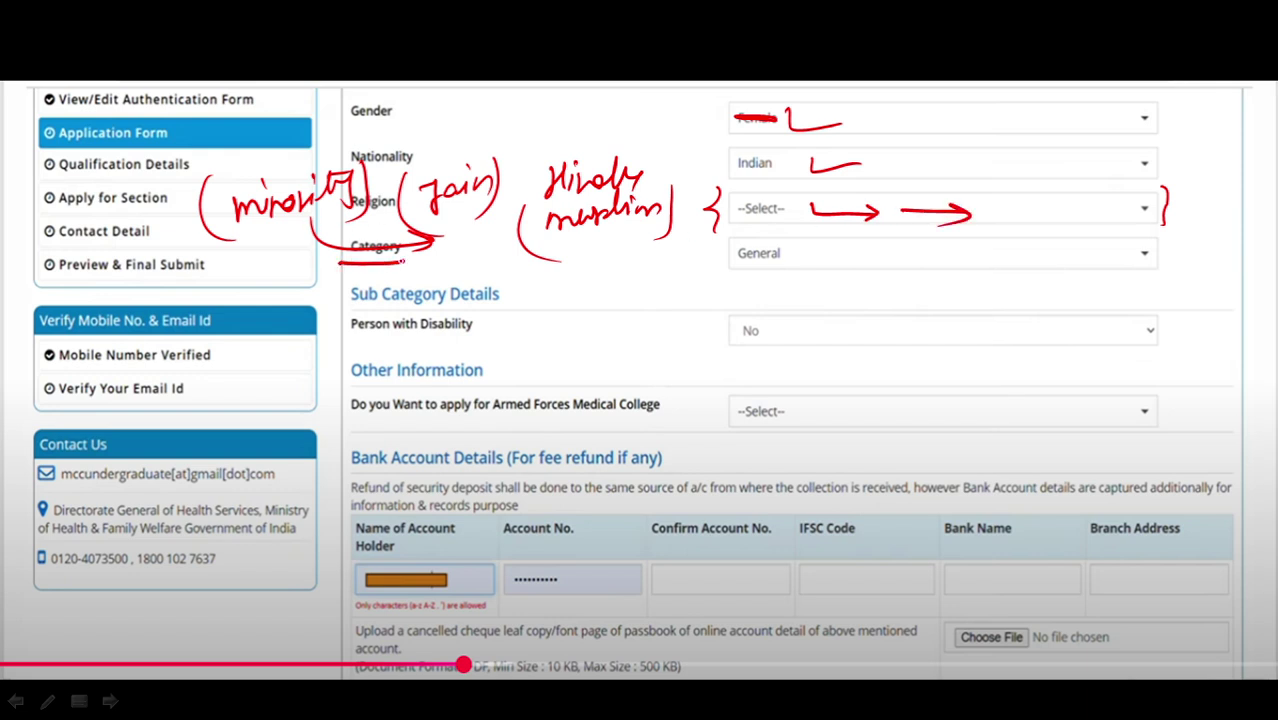
{"action": "mouse_move", "coordinate": [334, 228]}
{"action": "left_mouse_down"}
{"action": "mouse_move", "coordinate": [330, 262]}
{"action": "mouse_move", "coordinate": [418, 242]}
{"action": "mouse_move", "coordinate": [400, 268]}
{"action": "left_mouse_up"}
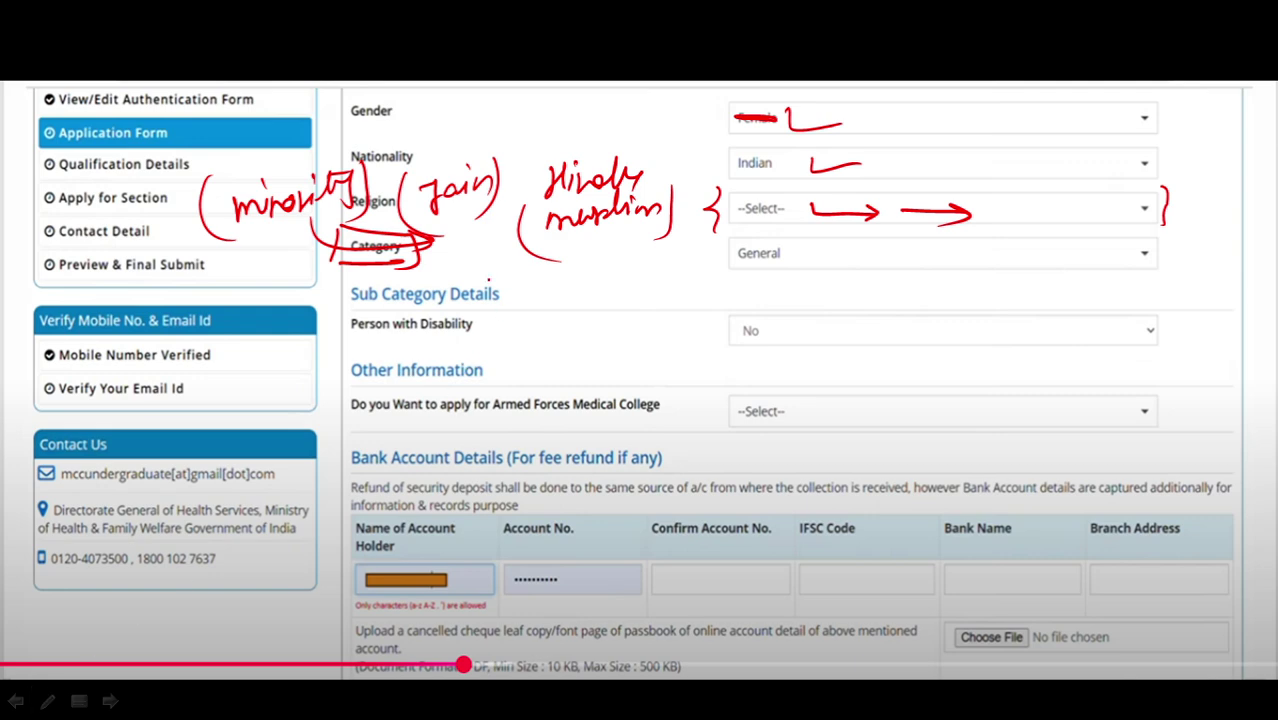
{"action": "mouse_move", "coordinate": [448, 244]}
{"action": "left_mouse_down"}
{"action": "mouse_move", "coordinate": [453, 262]}
{"action": "mouse_move", "coordinate": [472, 244]}
{"action": "mouse_move", "coordinate": [524, 268]}
{"action": "mouse_move", "coordinate": [590, 252]}
{"action": "left_mouse_up"}
{"action": "mouse_move", "coordinate": [610, 252]}
{"action": "left_mouse_down"}
{"action": "mouse_move", "coordinate": [610, 266]}
{"action": "mouse_move", "coordinate": [640, 264]}
{"action": "left_mouse_up"}
{"action": "mouse_move", "coordinate": [676, 242]}
{"action": "left_mouse_down"}
{"action": "mouse_move", "coordinate": [664, 266]}
{"action": "mouse_move", "coordinate": [700, 264]}
{"action": "left_mouse_up"}
{"action": "mouse_move", "coordinate": [712, 248]}
{"action": "left_mouse_down"}
{"action": "mouse_move", "coordinate": [726, 248]}
{"action": "mouse_move", "coordinate": [722, 266]}
{"action": "left_mouse_up"}
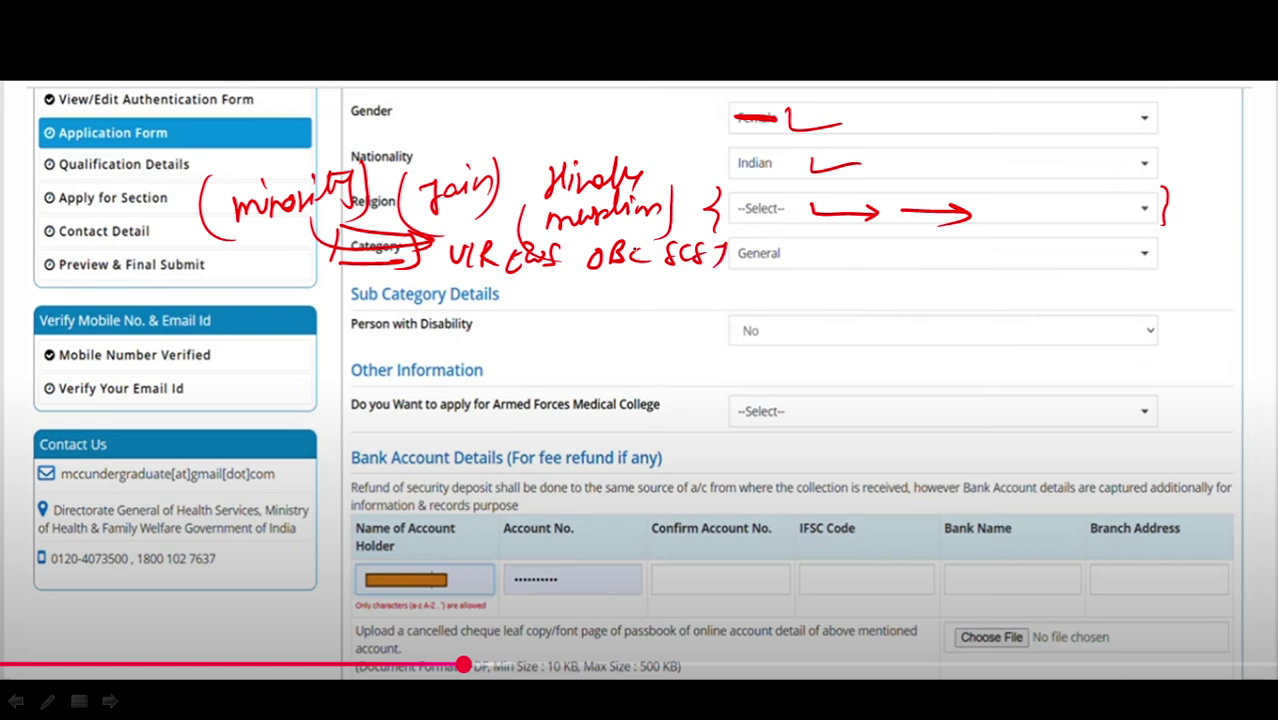
Circle OBC and handwrite "MCC (AIQ)" and "AI - Central" branching to "Jaat OBC" and "Gen" beside the Category field
{"action": "mouse_move", "coordinate": [654, 240]}
{"action": "left_mouse_down"}
{"action": "mouse_move", "coordinate": [628, 228]}
{"action": "mouse_move", "coordinate": [570, 270]}
{"action": "mouse_move", "coordinate": [656, 270]}
{"action": "mouse_move", "coordinate": [630, 224]}
{"action": "left_mouse_up"}
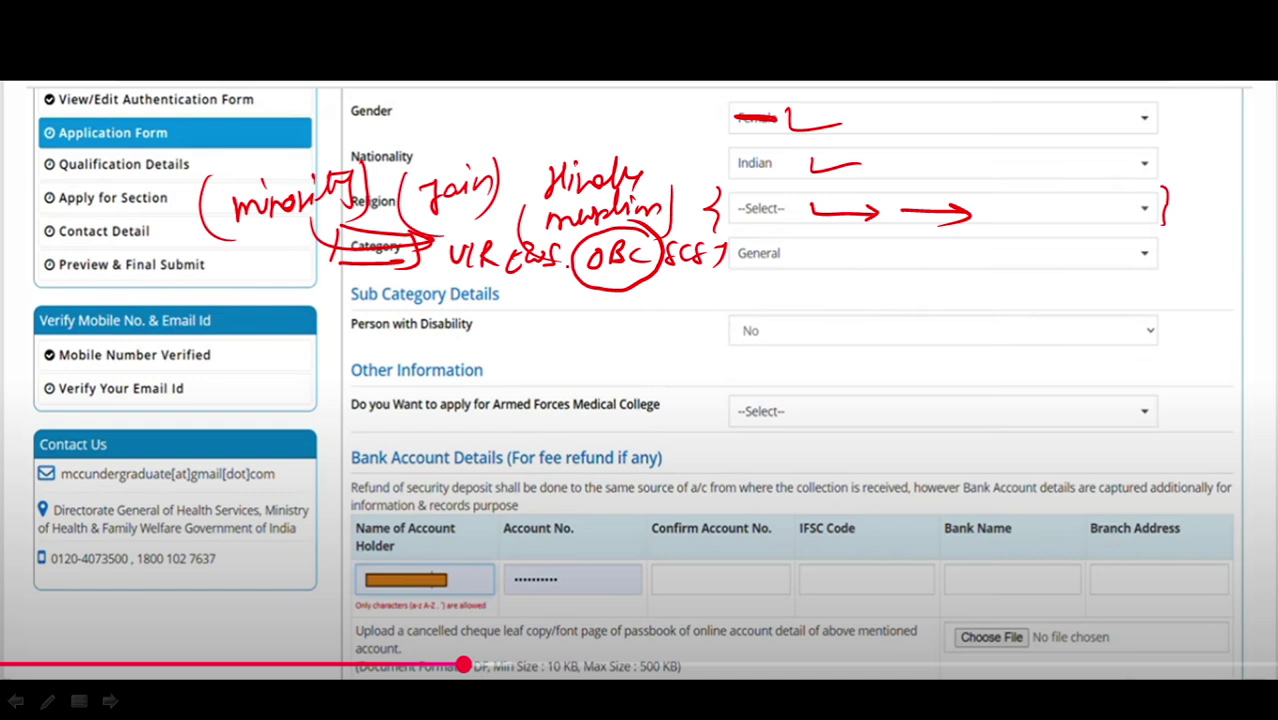
{"action": "left_click_drag", "start_coordinate": [797, 253], "coordinate": [946, 266]}
{"action": "left_click_drag", "start_coordinate": [878, 236], "coordinate": [868, 272]}
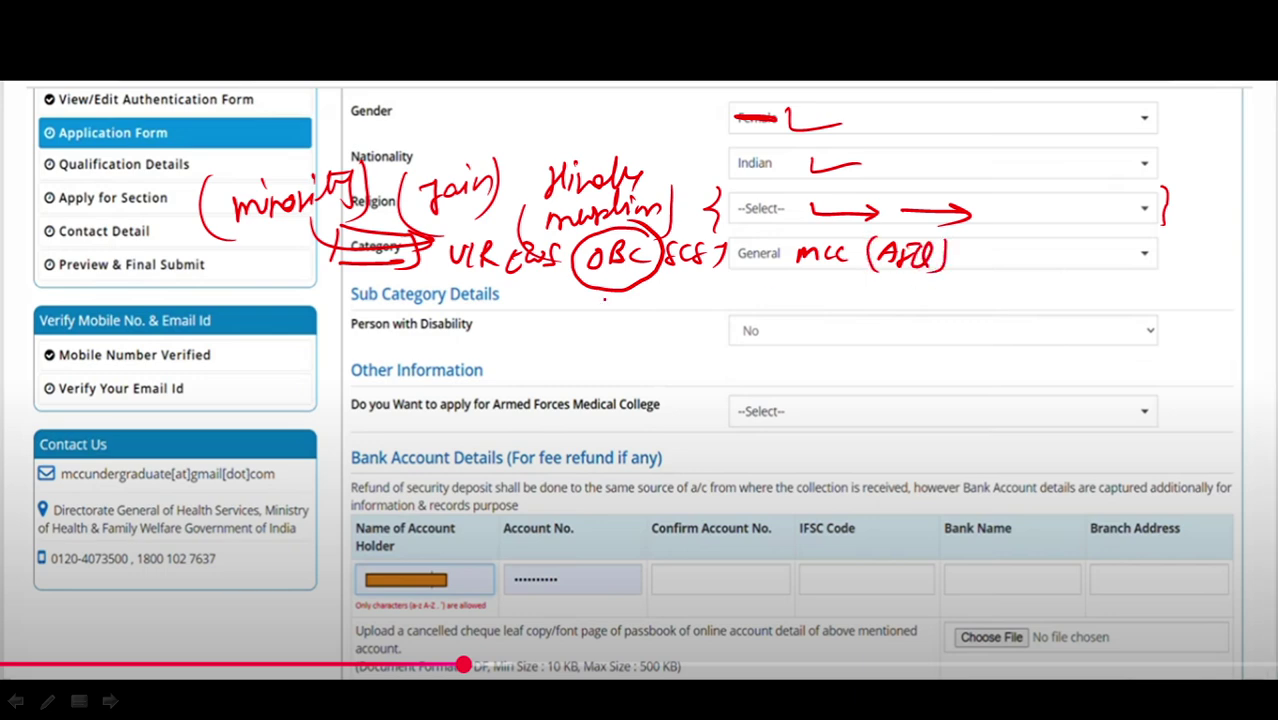
{"action": "mouse_move", "coordinate": [540, 284]}
{"action": "left_mouse_down"}
{"action": "mouse_move", "coordinate": [666, 286]}
{"action": "mouse_move", "coordinate": [648, 298]}
{"action": "left_mouse_up"}
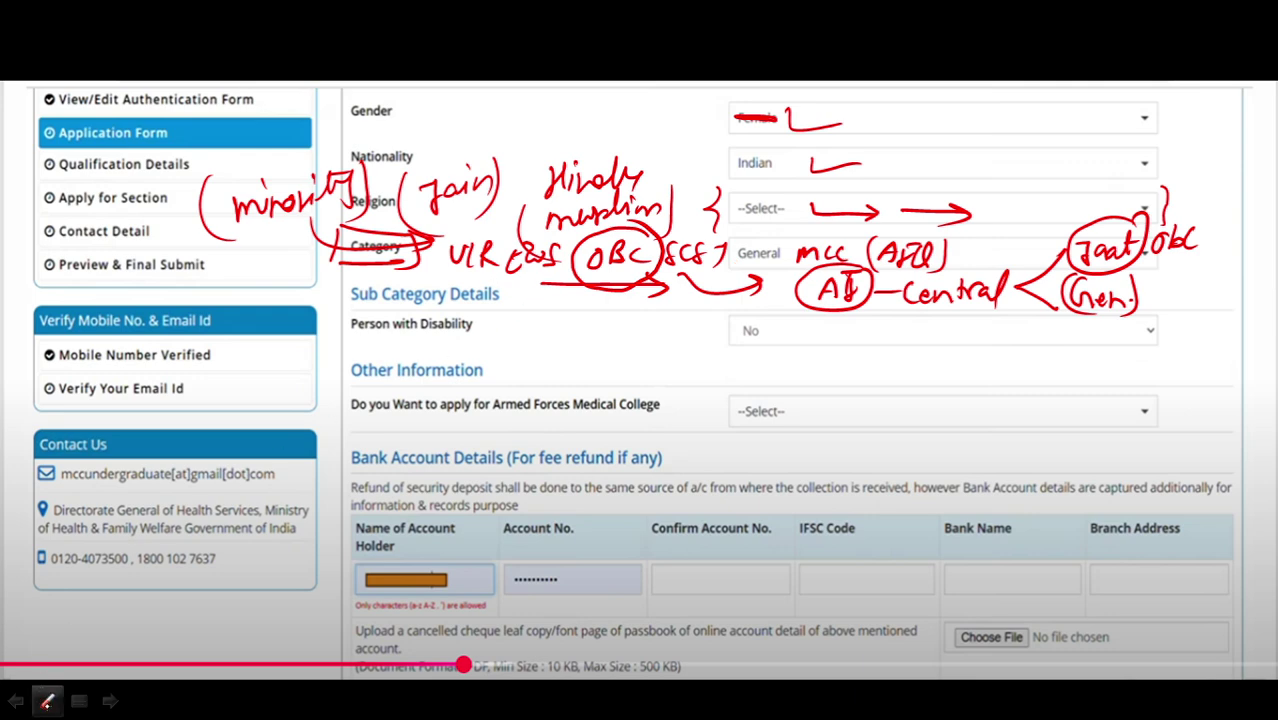
Erase all ink from the slide and handwrite an underlined "OBC" between two arrows beside the Category label
{"action": "left_click", "coordinate": [46, 700]}
{"action": "left_click", "coordinate": [70, 651]}
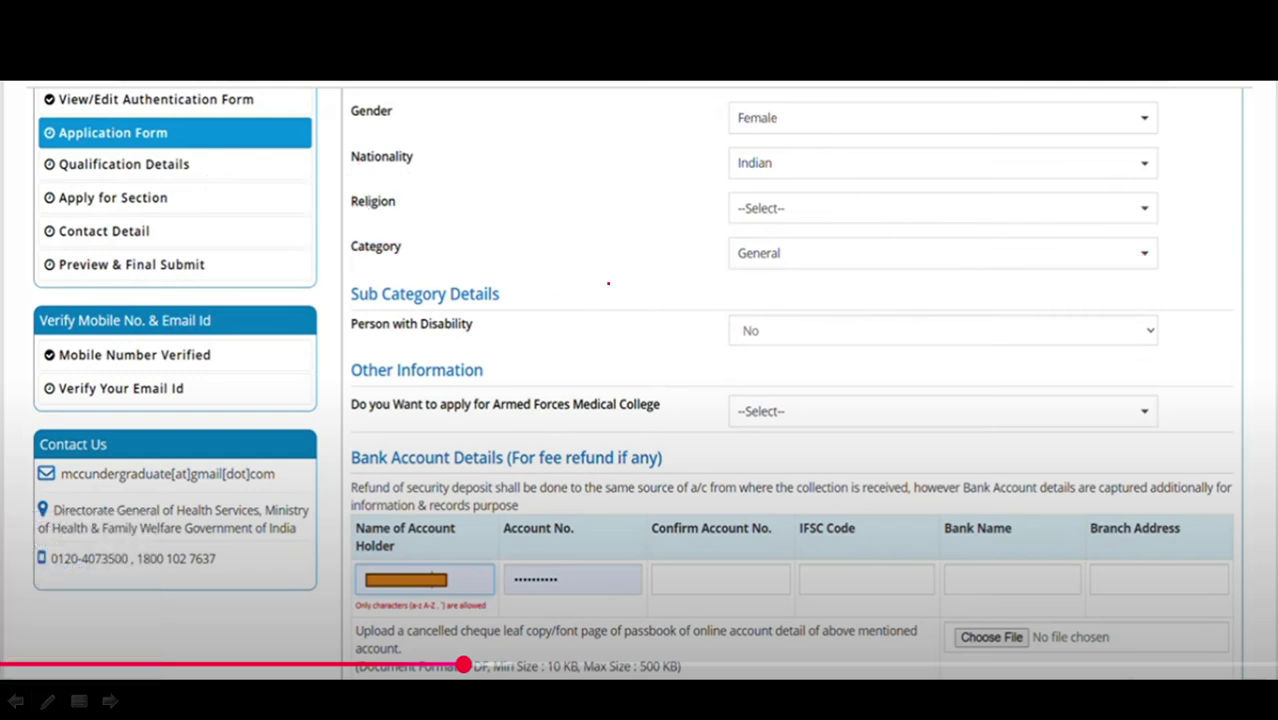
{"action": "mouse_move", "coordinate": [427, 247]}
{"action": "left_mouse_down"}
{"action": "mouse_move", "coordinate": [467, 247]}
{"action": "mouse_move", "coordinate": [455, 257]}
{"action": "mouse_move", "coordinate": [498, 241]}
{"action": "mouse_move", "coordinate": [540, 268]}
{"action": "mouse_move", "coordinate": [588, 258]}
{"action": "mouse_move", "coordinate": [578, 266]}
{"action": "left_mouse_up"}
{"action": "left_click", "coordinate": [560, 266]}
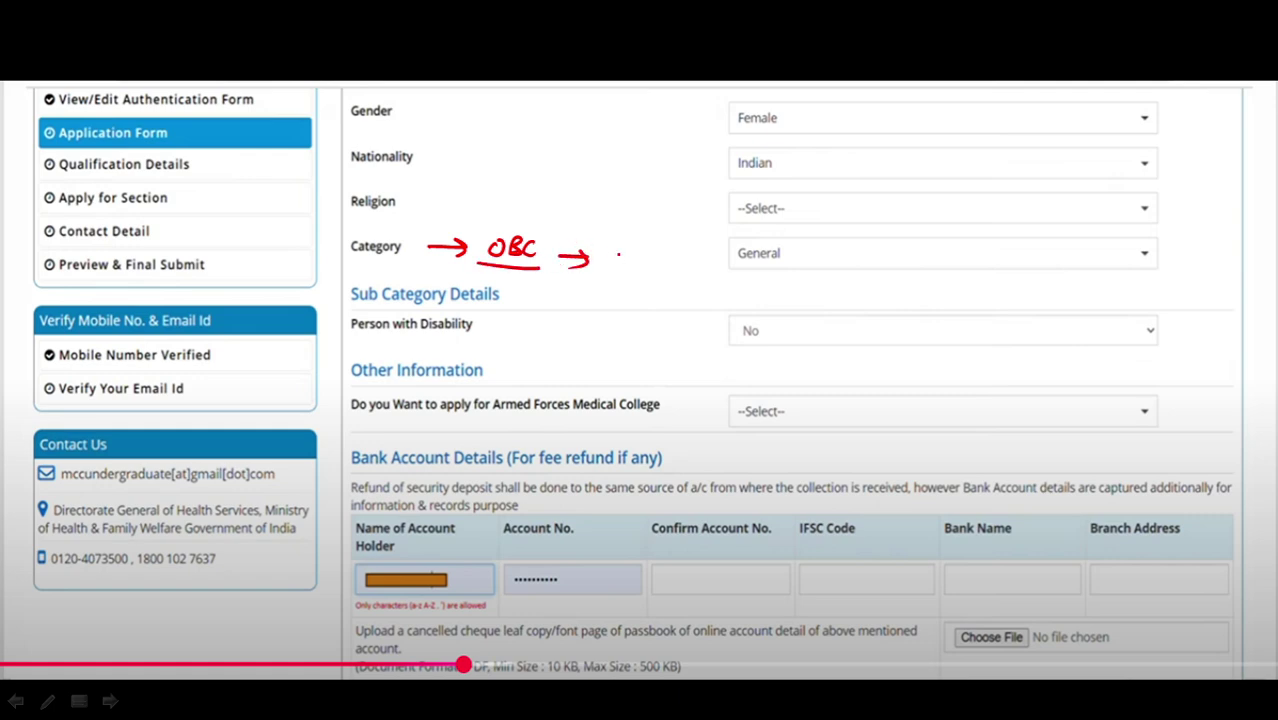
Handwrite an underlined "Delhi" after OBC, with one arrow back towards OBC and one on to the Category field
{"action": "mouse_move", "coordinate": [662, 238]}
{"action": "left_mouse_down"}
{"action": "mouse_move", "coordinate": [592, 240]}
{"action": "mouse_move", "coordinate": [637, 270]}
{"action": "left_mouse_up"}
{"action": "left_click_drag", "start_coordinate": [628, 251], "coordinate": [629, 267]}
{"action": "mouse_move", "coordinate": [644, 263]}
{"action": "left_mouse_down"}
{"action": "mouse_move", "coordinate": [671, 246]}
{"action": "mouse_move", "coordinate": [669, 266]}
{"action": "left_mouse_up"}
{"action": "left_click_drag", "start_coordinate": [682, 241], "coordinate": [686, 266]}
{"action": "mouse_move", "coordinate": [691, 254]}
{"action": "left_mouse_down"}
{"action": "mouse_move", "coordinate": [692, 266]}
{"action": "mouse_move", "coordinate": [660, 276]}
{"action": "mouse_move", "coordinate": [738, 257]}
{"action": "left_mouse_up"}
{"action": "left_click_drag", "start_coordinate": [728, 251], "coordinate": [729, 265]}
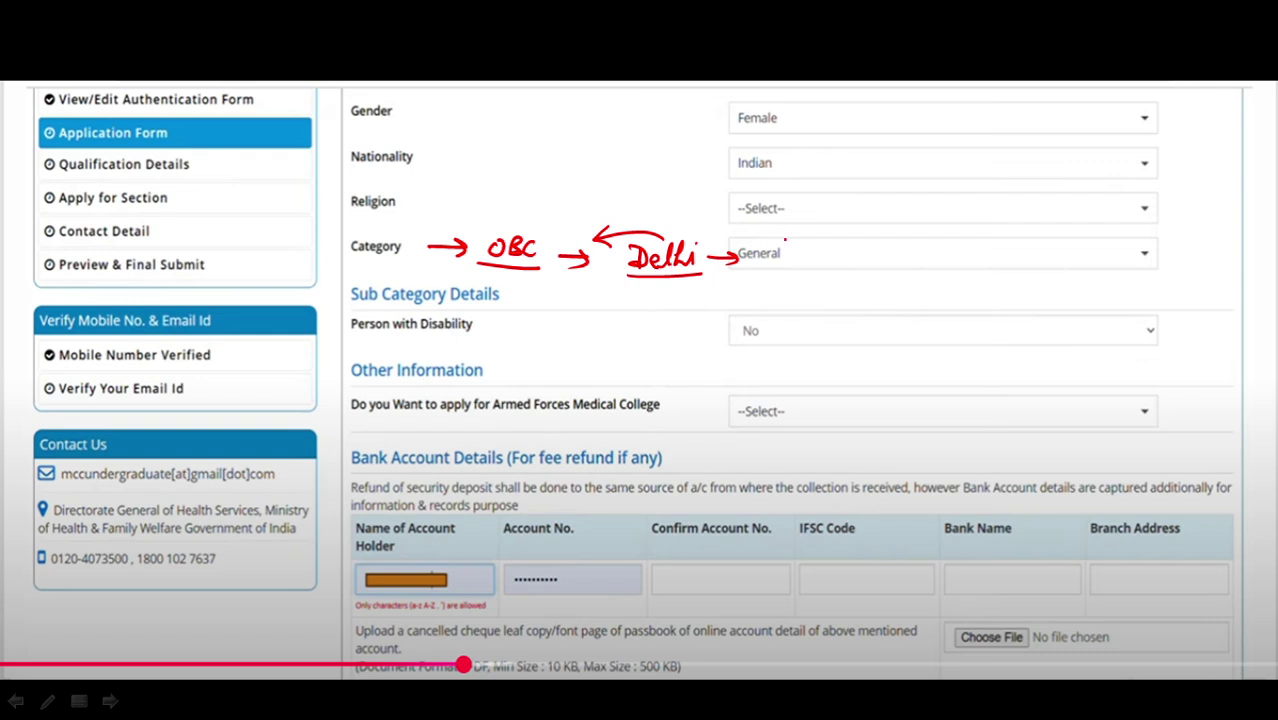
Handwrite "MCC", an underlined "15%" and a circled "85%" over the Category field
{"action": "mouse_move", "coordinate": [852, 265]}
{"action": "left_mouse_down"}
{"action": "mouse_move", "coordinate": [856, 252]}
{"action": "mouse_move", "coordinate": [887, 265]}
{"action": "left_mouse_up"}
{"action": "mouse_move", "coordinate": [901, 257]}
{"action": "left_mouse_down"}
{"action": "mouse_move", "coordinate": [977, 268]}
{"action": "mouse_move", "coordinate": [978, 253]}
{"action": "mouse_move", "coordinate": [1002, 270]}
{"action": "left_mouse_up"}
{"action": "left_click", "coordinate": [951, 246]}
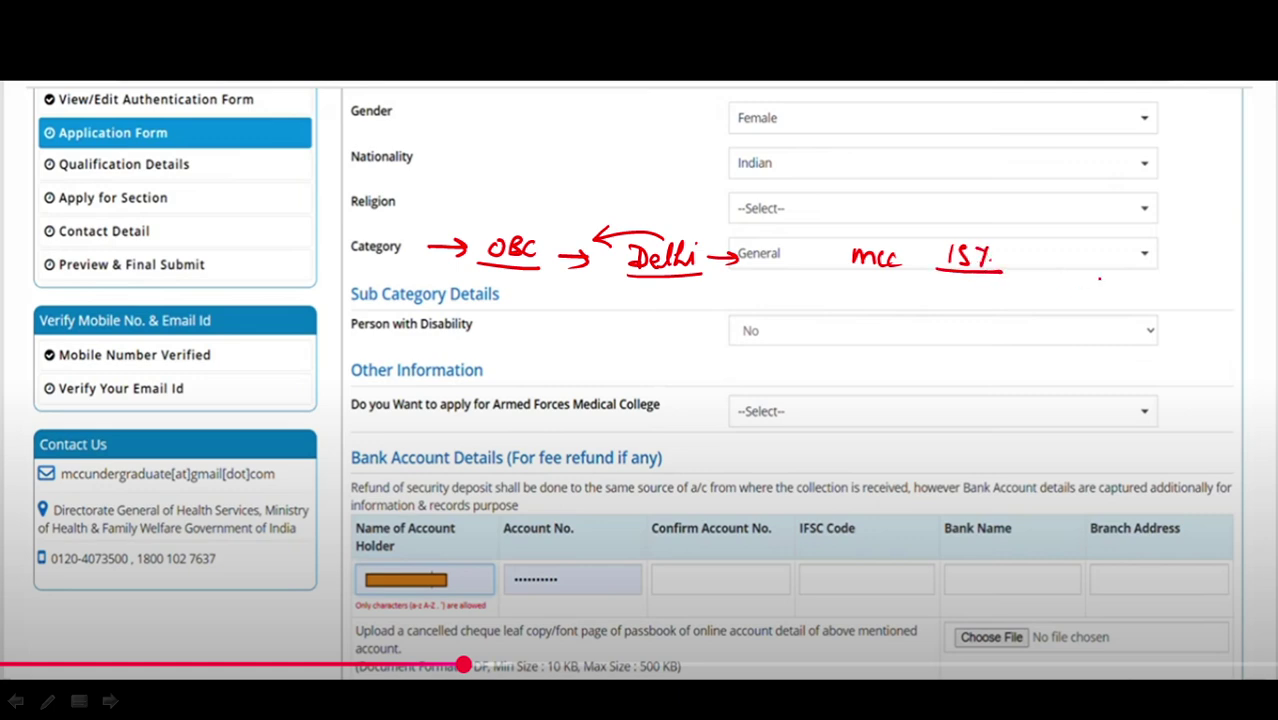
{"action": "mouse_move", "coordinate": [1082, 244]}
{"action": "left_mouse_down"}
{"action": "mouse_move", "coordinate": [1090, 270]}
{"action": "mouse_move", "coordinate": [1110, 272]}
{"action": "mouse_move", "coordinate": [1114, 254]}
{"action": "left_mouse_up"}
{"action": "mouse_move", "coordinate": [1090, 240]}
{"action": "left_mouse_down"}
{"action": "mouse_move", "coordinate": [1128, 237]}
{"action": "mouse_move", "coordinate": [1148, 252]}
{"action": "mouse_move", "coordinate": [1084, 246]}
{"action": "left_mouse_up"}
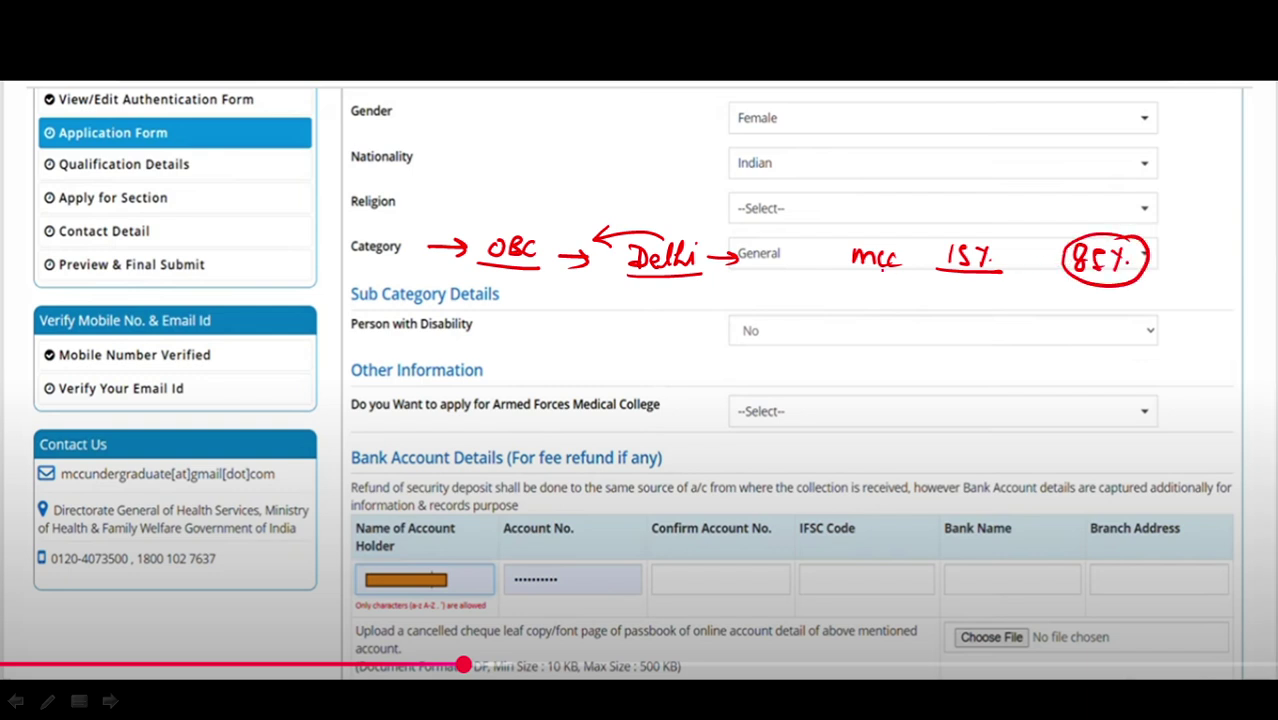
Link MCC to 15% and enclose them in brackets, circle OBC, and add pointer strokes to the circled 85%
{"action": "left_click_drag", "start_coordinate": [884, 264], "coordinate": [936, 280]}
{"action": "left_click_drag", "start_coordinate": [1032, 288], "coordinate": [1078, 278]}
{"action": "mouse_move", "coordinate": [508, 220]}
{"action": "left_mouse_down"}
{"action": "mouse_move", "coordinate": [490, 222]}
{"action": "mouse_move", "coordinate": [530, 266]}
{"action": "mouse_move", "coordinate": [480, 222]}
{"action": "left_mouse_up"}
{"action": "mouse_move", "coordinate": [1105, 208]}
{"action": "left_mouse_down"}
{"action": "mouse_move", "coordinate": [1118, 240]}
{"action": "mouse_move", "coordinate": [1127, 226]}
{"action": "left_mouse_up"}
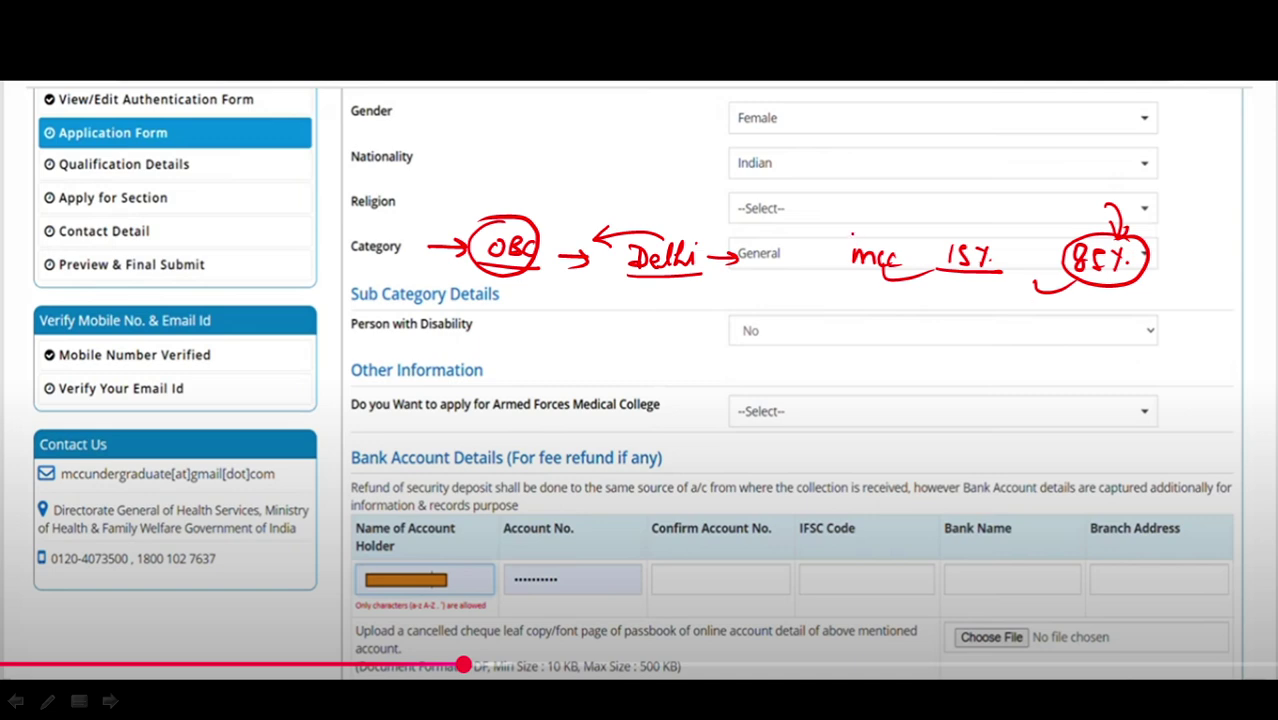
{"action": "left_click_drag", "start_coordinate": [846, 236], "coordinate": [843, 281]}
{"action": "left_click_drag", "start_coordinate": [1000, 236], "coordinate": [982, 287]}
{"action": "left_click_drag", "start_coordinate": [943, 233], "coordinate": [965, 280]}
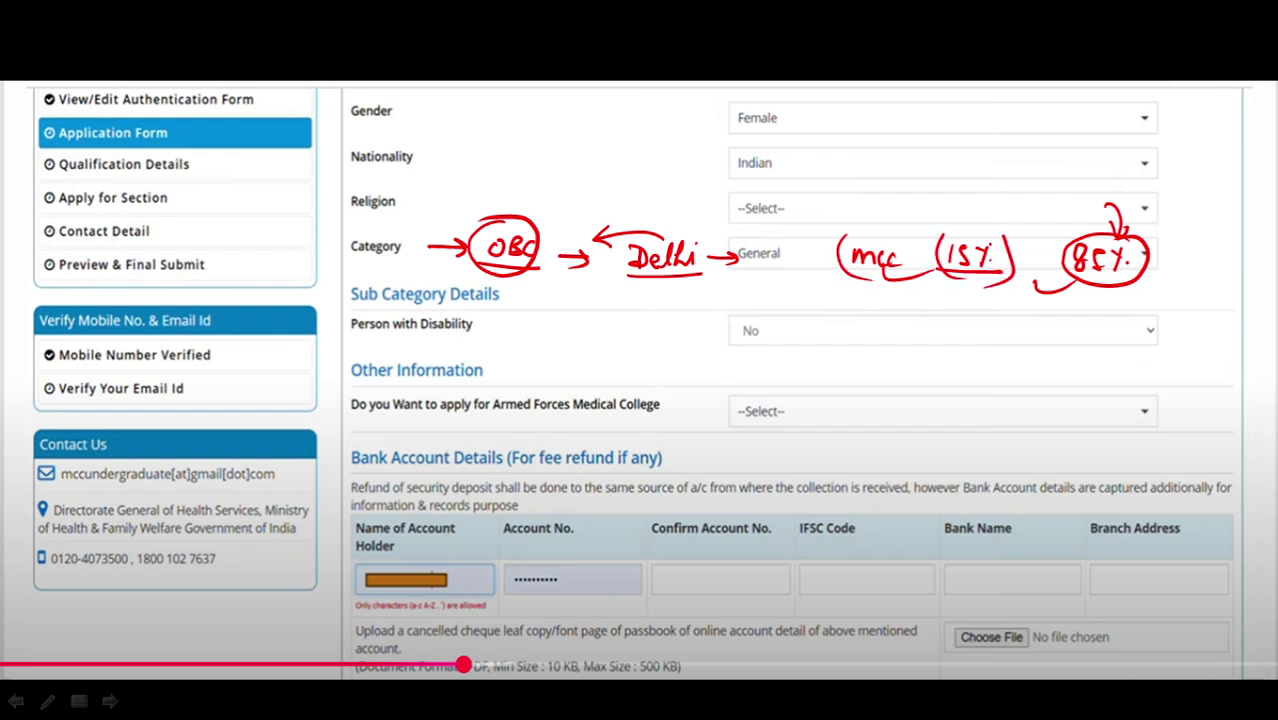
{"action": "left_click_drag", "start_coordinate": [991, 234], "coordinate": [990, 270]}
Handwrite "Central govt" in brackets above the circled OBC
{"action": "mouse_move", "coordinate": [406, 212]}
{"action": "left_mouse_down"}
{"action": "mouse_move", "coordinate": [400, 231]}
{"action": "mouse_move", "coordinate": [436, 230]}
{"action": "left_mouse_up"}
{"action": "mouse_move", "coordinate": [441, 201]}
{"action": "left_mouse_down"}
{"action": "mouse_move", "coordinate": [444, 226]}
{"action": "mouse_move", "coordinate": [452, 210]}
{"action": "left_mouse_up"}
{"action": "mouse_move", "coordinate": [452, 216]}
{"action": "left_mouse_down"}
{"action": "mouse_move", "coordinate": [468, 206]}
{"action": "mouse_move", "coordinate": [520, 222]}
{"action": "mouse_move", "coordinate": [565, 184]}
{"action": "mouse_move", "coordinate": [592, 208]}
{"action": "left_mouse_up"}
{"action": "left_click_drag", "start_coordinate": [388, 192], "coordinate": [410, 236]}
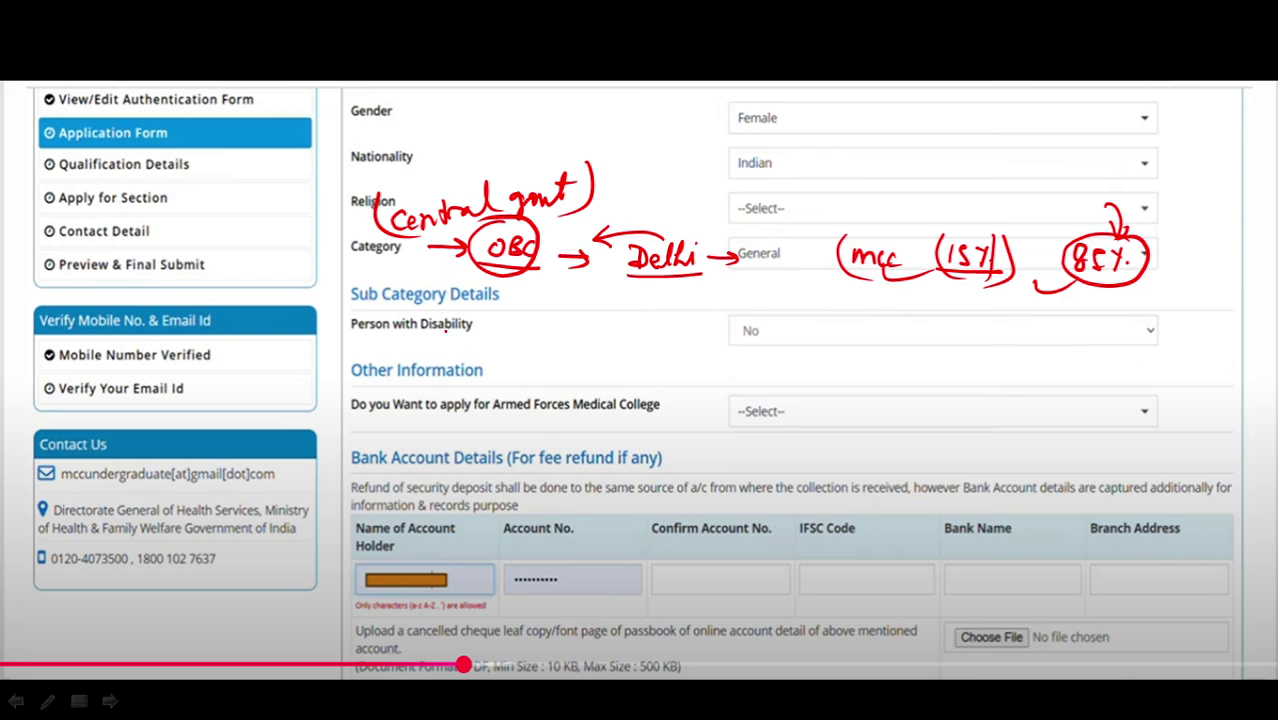
Tick the Person with Disability label, write a circled "Yes" in its field, and draw a downward arrow from No
{"action": "left_click_drag", "start_coordinate": [446, 335], "coordinate": [537, 322]}
{"action": "mouse_move", "coordinate": [816, 333]}
{"action": "left_mouse_down"}
{"action": "mouse_move", "coordinate": [850, 330]}
{"action": "mouse_move", "coordinate": [845, 318]}
{"action": "left_mouse_up"}
{"action": "mouse_move", "coordinate": [762, 345]}
{"action": "left_mouse_down"}
{"action": "mouse_move", "coordinate": [753, 377]}
{"action": "mouse_move", "coordinate": [776, 350]}
{"action": "left_mouse_up"}
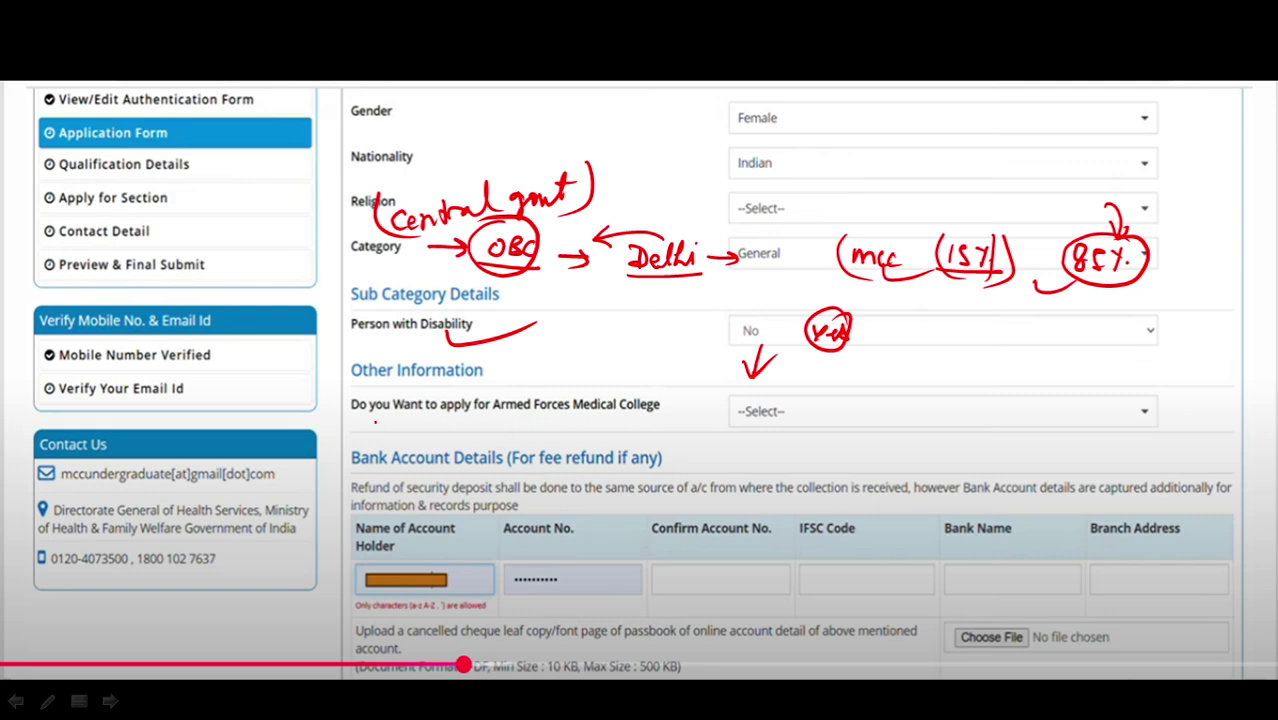
Box the Armed Forces Medical College question and handwrite a circled "YES" with an arrow in its field
{"action": "left_click_drag", "start_coordinate": [336, 421], "coordinate": [666, 420]}
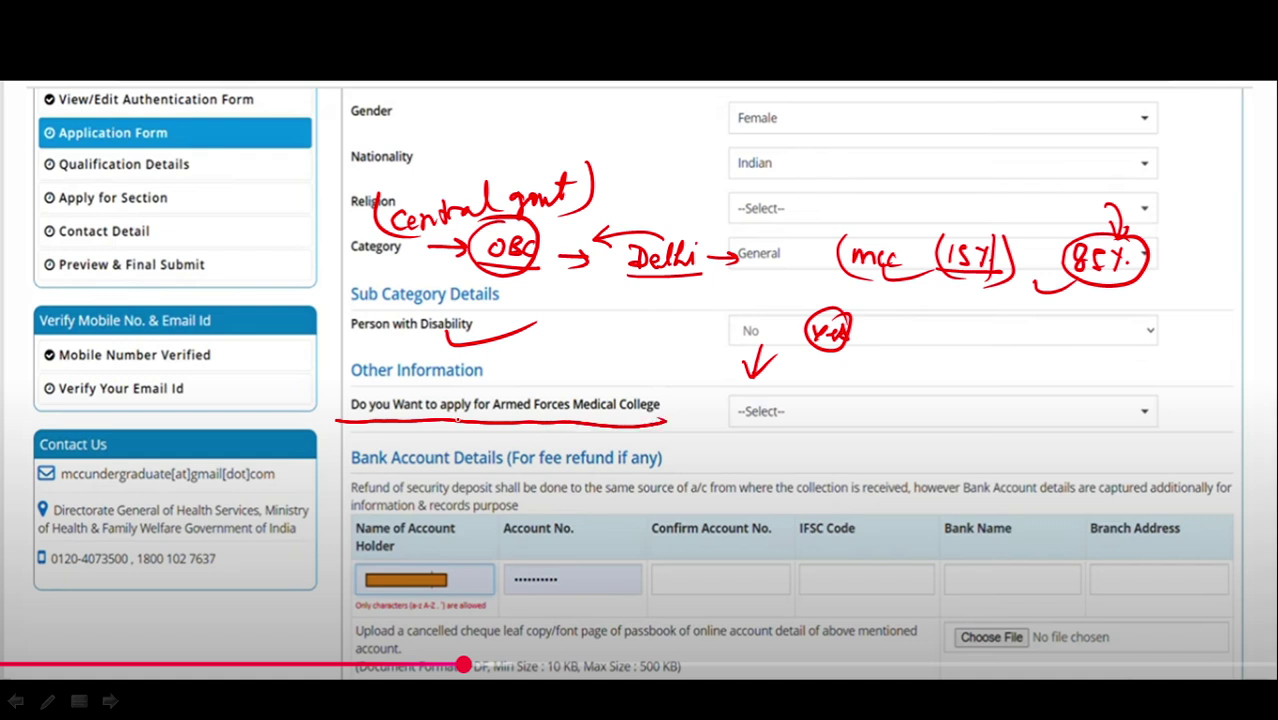
{"action": "mouse_move", "coordinate": [338, 424]}
{"action": "left_mouse_down"}
{"action": "mouse_move", "coordinate": [341, 385]}
{"action": "mouse_move", "coordinate": [496, 379]}
{"action": "mouse_move", "coordinate": [634, 384]}
{"action": "mouse_move", "coordinate": [686, 416]}
{"action": "mouse_move", "coordinate": [660, 424]}
{"action": "left_mouse_up"}
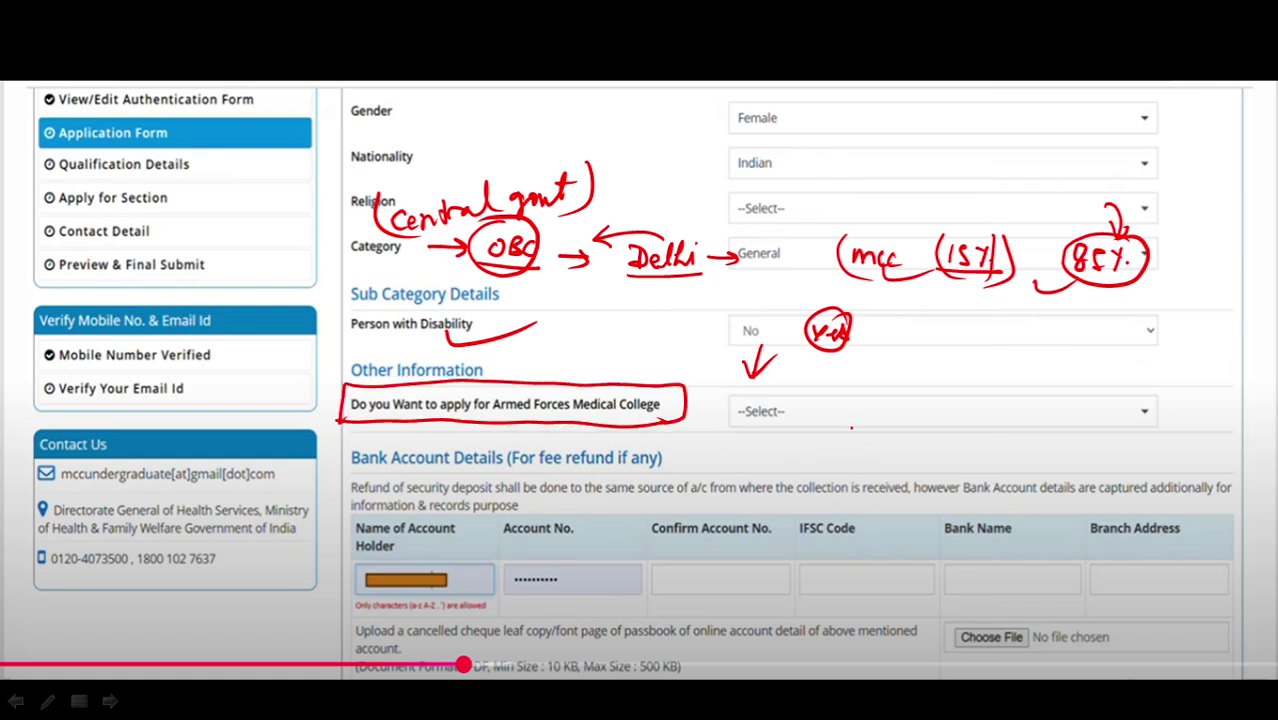
{"action": "mouse_move", "coordinate": [841, 397]}
{"action": "left_mouse_down"}
{"action": "mouse_move", "coordinate": [854, 420]}
{"action": "mouse_move", "coordinate": [892, 414]}
{"action": "mouse_move", "coordinate": [900, 390]}
{"action": "mouse_move", "coordinate": [981, 408]}
{"action": "left_mouse_up"}
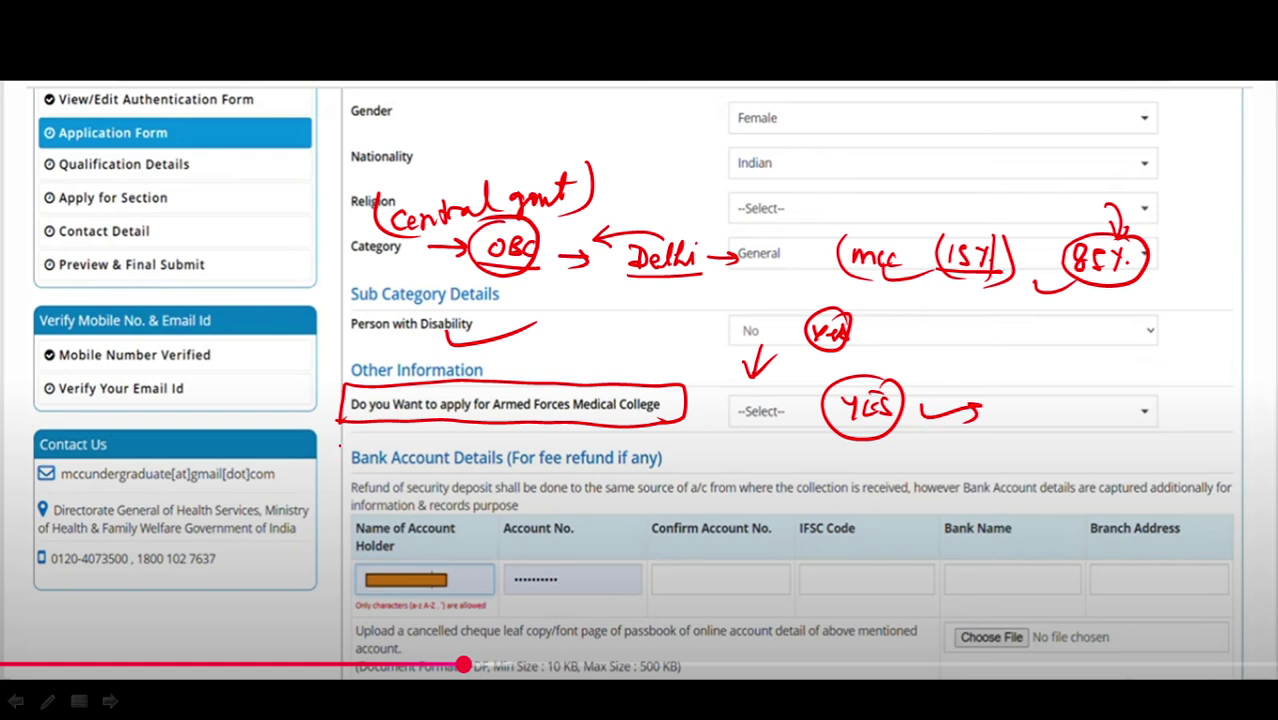
Put a curly bracket beside Bank Account Details, add ticks at its heading and refund note, and handwrite "Security money"
{"action": "mouse_move", "coordinate": [340, 445]}
{"action": "left_mouse_down"}
{"action": "mouse_move", "coordinate": [328, 560]}
{"action": "mouse_move", "coordinate": [350, 610]}
{"action": "left_mouse_up"}
{"action": "left_click_drag", "start_coordinate": [357, 445], "coordinate": [406, 434]}
{"action": "left_click_drag", "start_coordinate": [446, 446], "coordinate": [497, 434]}
{"action": "mouse_move", "coordinate": [602, 435]}
{"action": "left_mouse_down"}
{"action": "mouse_move", "coordinate": [712, 470]}
{"action": "mouse_move", "coordinate": [832, 452]}
{"action": "mouse_move", "coordinate": [836, 478]}
{"action": "mouse_move", "coordinate": [972, 460]}
{"action": "left_mouse_up"}
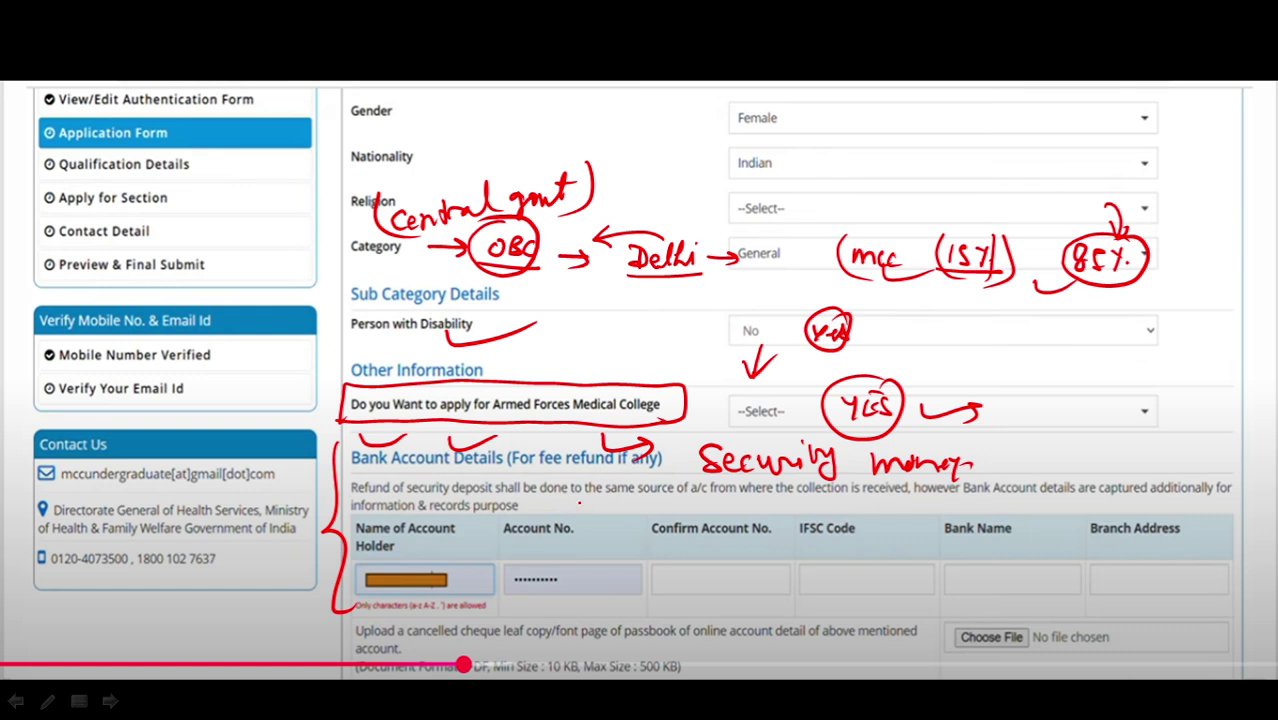
{"action": "left_click_drag", "start_coordinate": [579, 504], "coordinate": [645, 498]}
Tick Name of Account Holder and strike over its field, and circle the account number entry, Confirm Account No. and IFSC Code
{"action": "mouse_move", "coordinate": [388, 546]}
{"action": "left_mouse_down"}
{"action": "mouse_move", "coordinate": [450, 538]}
{"action": "mouse_move", "coordinate": [384, 580]}
{"action": "mouse_move", "coordinate": [452, 584]}
{"action": "left_mouse_up"}
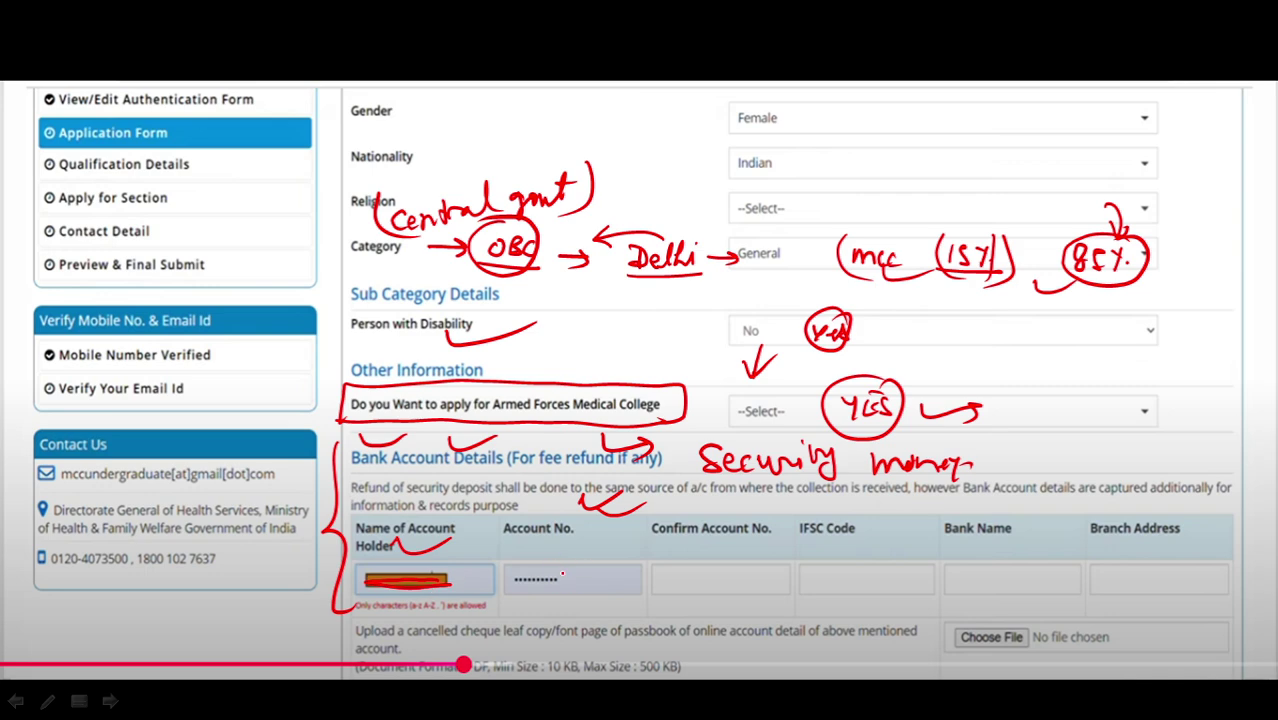
{"action": "mouse_move", "coordinate": [563, 574]}
{"action": "left_mouse_down"}
{"action": "mouse_move", "coordinate": [496, 588]}
{"action": "mouse_move", "coordinate": [548, 567]}
{"action": "left_mouse_up"}
{"action": "mouse_move", "coordinate": [720, 547]}
{"action": "left_mouse_down"}
{"action": "mouse_move", "coordinate": [684, 541]}
{"action": "mouse_move", "coordinate": [772, 520]}
{"action": "mouse_move", "coordinate": [700, 546]}
{"action": "left_mouse_up"}
{"action": "mouse_move", "coordinate": [795, 516]}
{"action": "left_mouse_down"}
{"action": "mouse_move", "coordinate": [858, 510]}
{"action": "mouse_move", "coordinate": [792, 518]}
{"action": "left_mouse_up"}
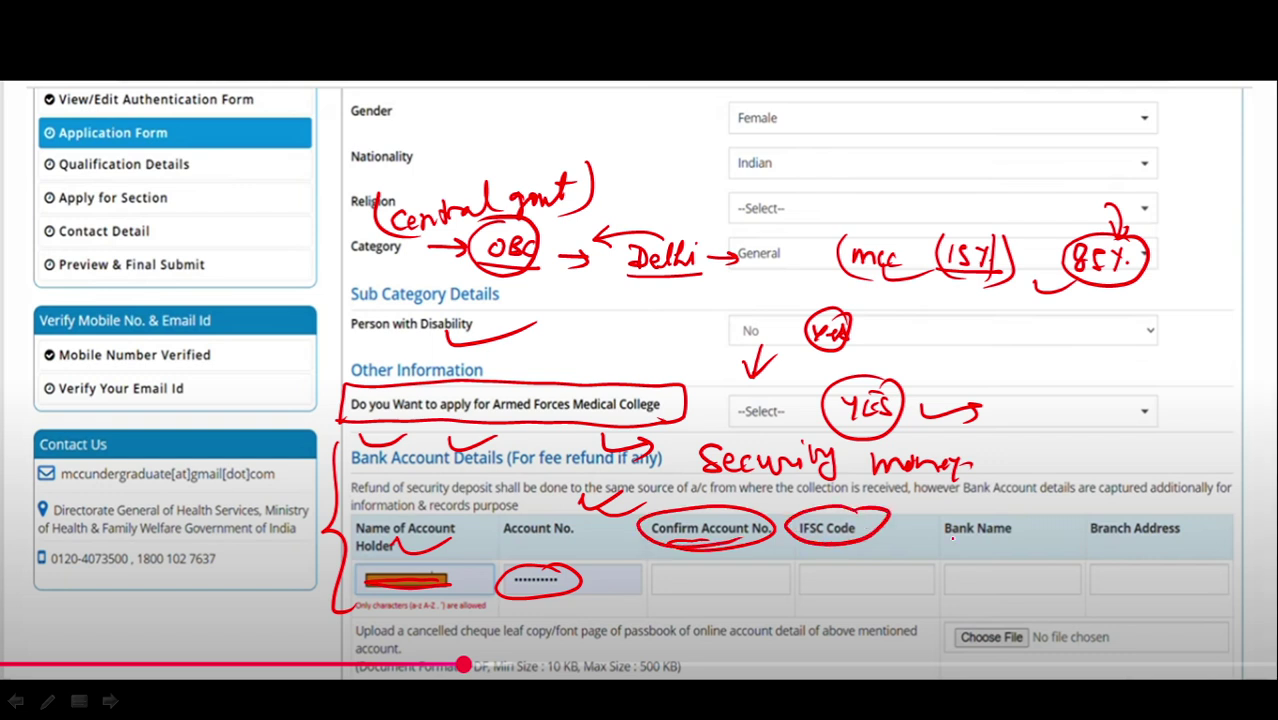
Circle the Bank Name and Branch Address headings and scribble dashed lines in the Branch Address field
{"action": "mouse_move", "coordinate": [1004, 508]}
{"action": "left_mouse_down"}
{"action": "mouse_move", "coordinate": [984, 506]}
{"action": "mouse_move", "coordinate": [1018, 516]}
{"action": "mouse_move", "coordinate": [996, 502]}
{"action": "left_mouse_up"}
{"action": "mouse_move", "coordinate": [1176, 516]}
{"action": "left_mouse_down"}
{"action": "mouse_move", "coordinate": [1110, 552]}
{"action": "mouse_move", "coordinate": [1160, 504]}
{"action": "left_mouse_up"}
{"action": "mouse_move", "coordinate": [1098, 578]}
{"action": "left_mouse_down"}
{"action": "mouse_move", "coordinate": [1172, 570]}
{"action": "mouse_move", "coordinate": [1184, 584]}
{"action": "left_mouse_up"}
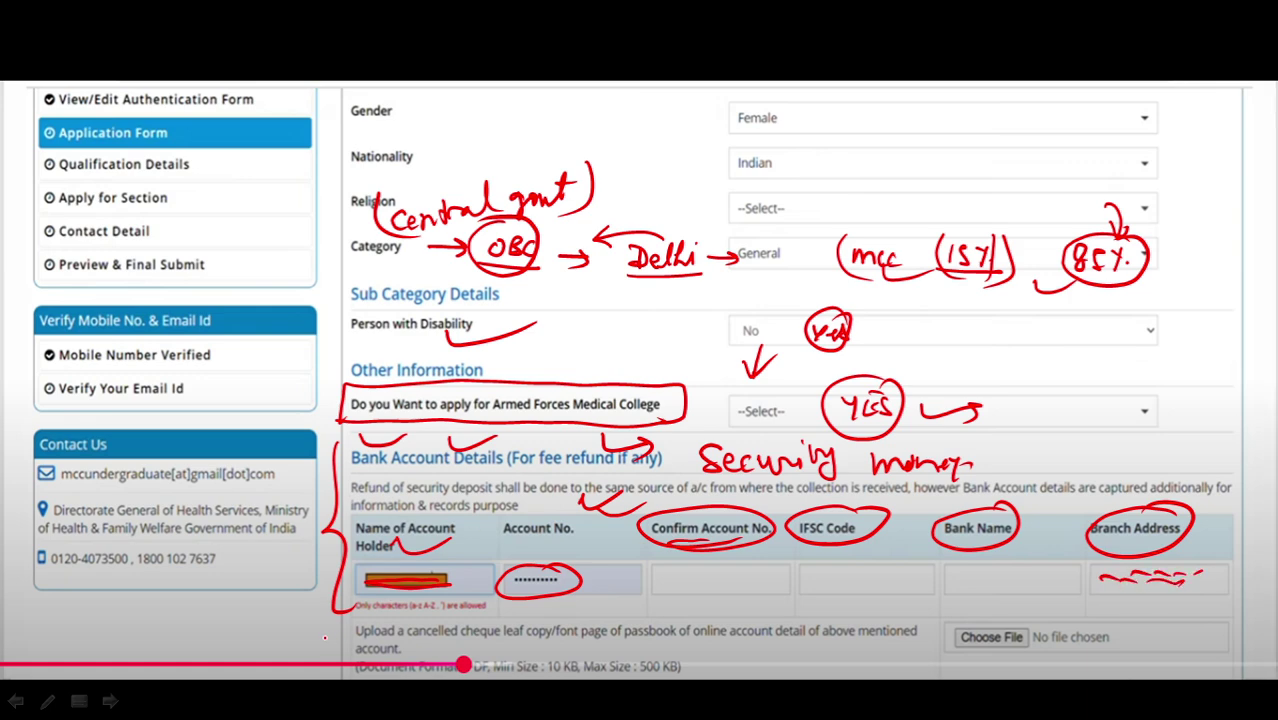
Tick and underline the cheque or passbook upload note, point an arrow at the account number, and handwrite "Cancelled" in the Confirm Account No. field
{"action": "left_click_drag", "start_coordinate": [301, 631], "coordinate": [352, 615]}
{"action": "mouse_move", "coordinate": [520, 647]}
{"action": "left_mouse_down"}
{"action": "mouse_move", "coordinate": [900, 645]}
{"action": "mouse_move", "coordinate": [876, 654]}
{"action": "left_mouse_up"}
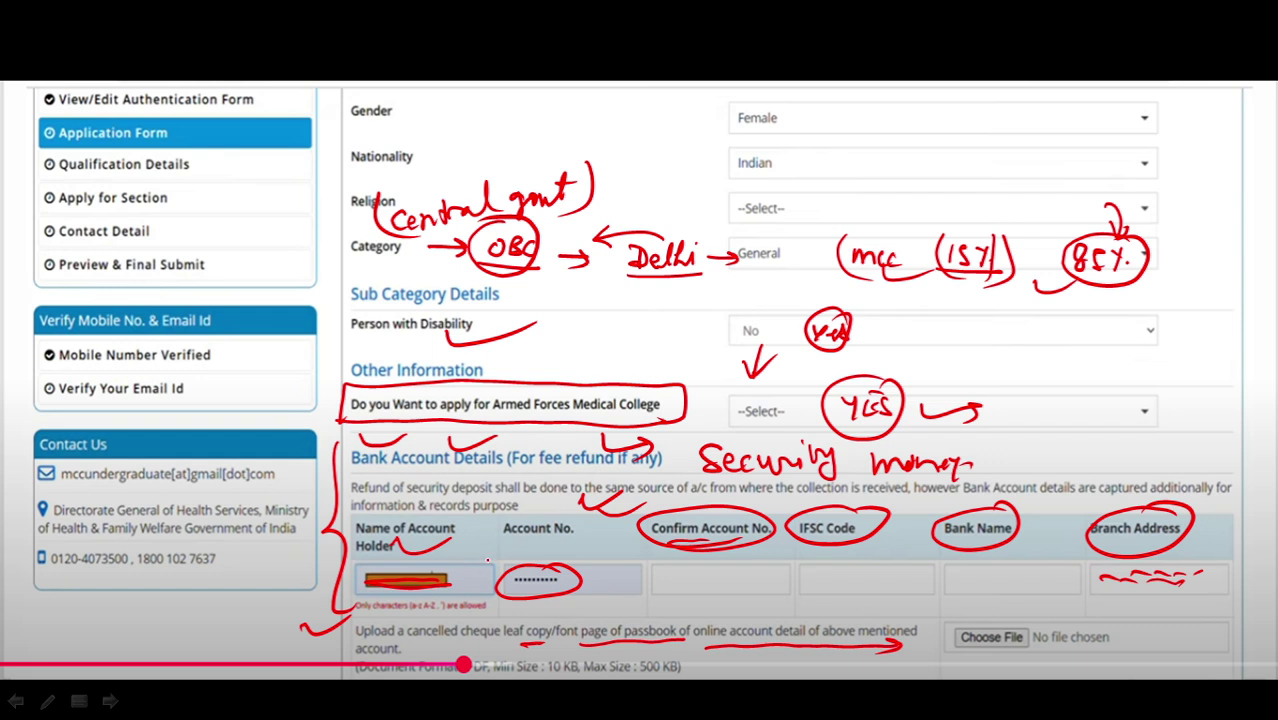
{"action": "mouse_move", "coordinate": [486, 538]}
{"action": "left_mouse_down"}
{"action": "mouse_move", "coordinate": [500, 562]}
{"action": "mouse_move", "coordinate": [504, 552]}
{"action": "left_mouse_up"}
{"action": "mouse_move", "coordinate": [662, 576]}
{"action": "left_mouse_down"}
{"action": "mouse_move", "coordinate": [740, 588]}
{"action": "mouse_move", "coordinate": [766, 566]}
{"action": "mouse_move", "coordinate": [786, 588]}
{"action": "mouse_move", "coordinate": [796, 564]}
{"action": "left_mouse_up"}
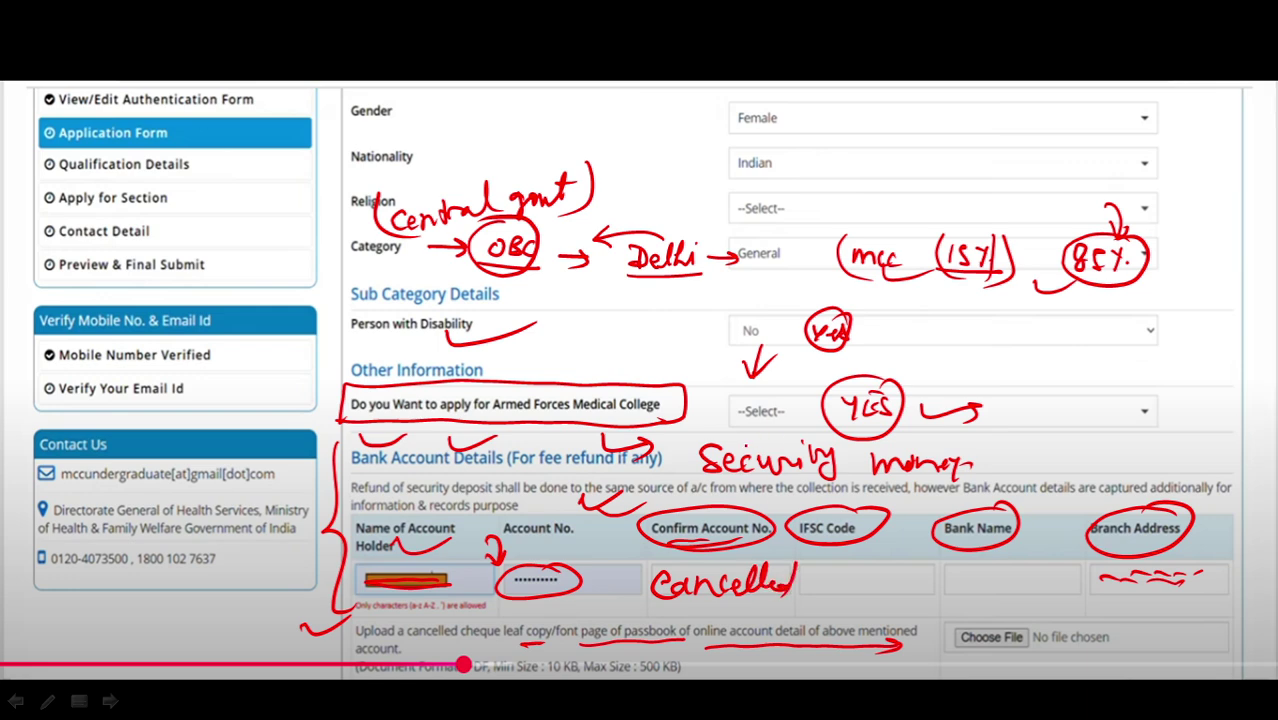
Sketch a cheque box marked "Cancelled" beside Sub Category Details, and handwrite "Cancel" between slanted lines below "Delhi"
{"action": "mouse_move", "coordinate": [1012, 316]}
{"action": "left_mouse_down"}
{"action": "mouse_move", "coordinate": [1014, 392]}
{"action": "mouse_move", "coordinate": [1202, 360]}
{"action": "mouse_move", "coordinate": [1022, 390]}
{"action": "mouse_move", "coordinate": [1082, 349]}
{"action": "left_mouse_up"}
{"action": "mouse_move", "coordinate": [1109, 322]}
{"action": "left_mouse_down"}
{"action": "mouse_move", "coordinate": [1150, 352]}
{"action": "mouse_move", "coordinate": [1228, 310]}
{"action": "left_mouse_up"}
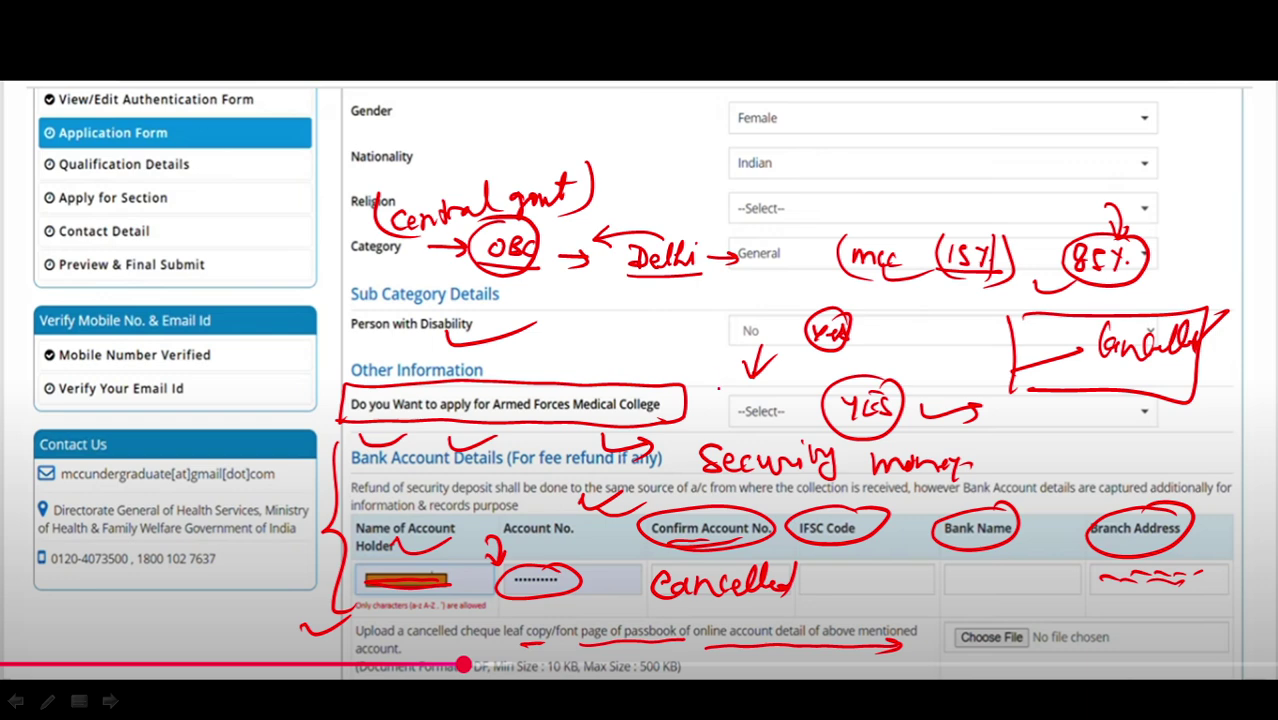
{"action": "mouse_move", "coordinate": [486, 367]}
{"action": "left_mouse_down"}
{"action": "mouse_move", "coordinate": [642, 318]}
{"action": "mouse_move", "coordinate": [708, 316]}
{"action": "left_mouse_up"}
{"action": "mouse_move", "coordinate": [710, 314]}
{"action": "left_mouse_down"}
{"action": "mouse_move", "coordinate": [722, 268]}
{"action": "mouse_move", "coordinate": [782, 270]}
{"action": "mouse_move", "coordinate": [842, 222]}
{"action": "left_mouse_up"}
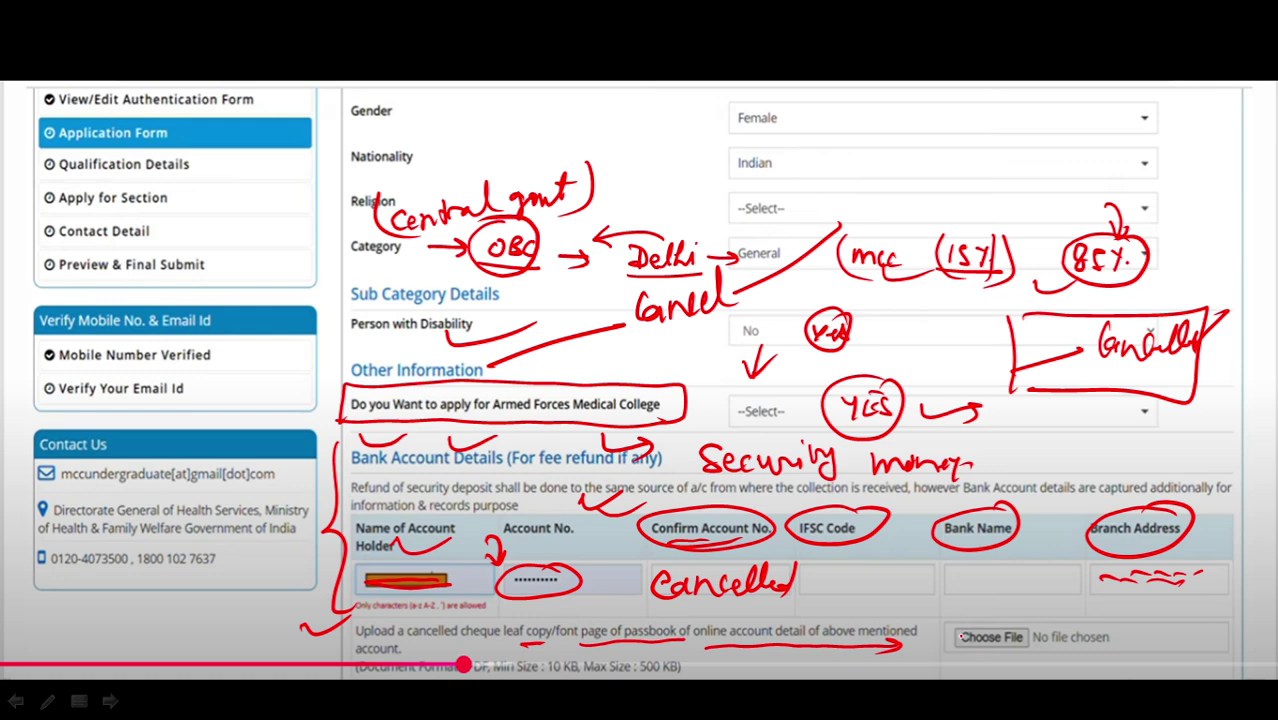
Tick Choose File, handwrite "Passbook" in brackets above it, and add arrows at the account number, the bracket and the file field
{"action": "left_click_drag", "start_coordinate": [950, 631], "coordinate": [1002, 634]}
{"action": "mouse_move", "coordinate": [886, 575]}
{"action": "left_mouse_down"}
{"action": "mouse_move", "coordinate": [896, 568]}
{"action": "mouse_move", "coordinate": [914, 596]}
{"action": "mouse_move", "coordinate": [966, 578]}
{"action": "mouse_move", "coordinate": [1010, 606]}
{"action": "left_mouse_up"}
{"action": "mouse_move", "coordinate": [877, 548]}
{"action": "left_mouse_down"}
{"action": "mouse_move", "coordinate": [866, 592]}
{"action": "mouse_move", "coordinate": [888, 608]}
{"action": "left_mouse_up"}
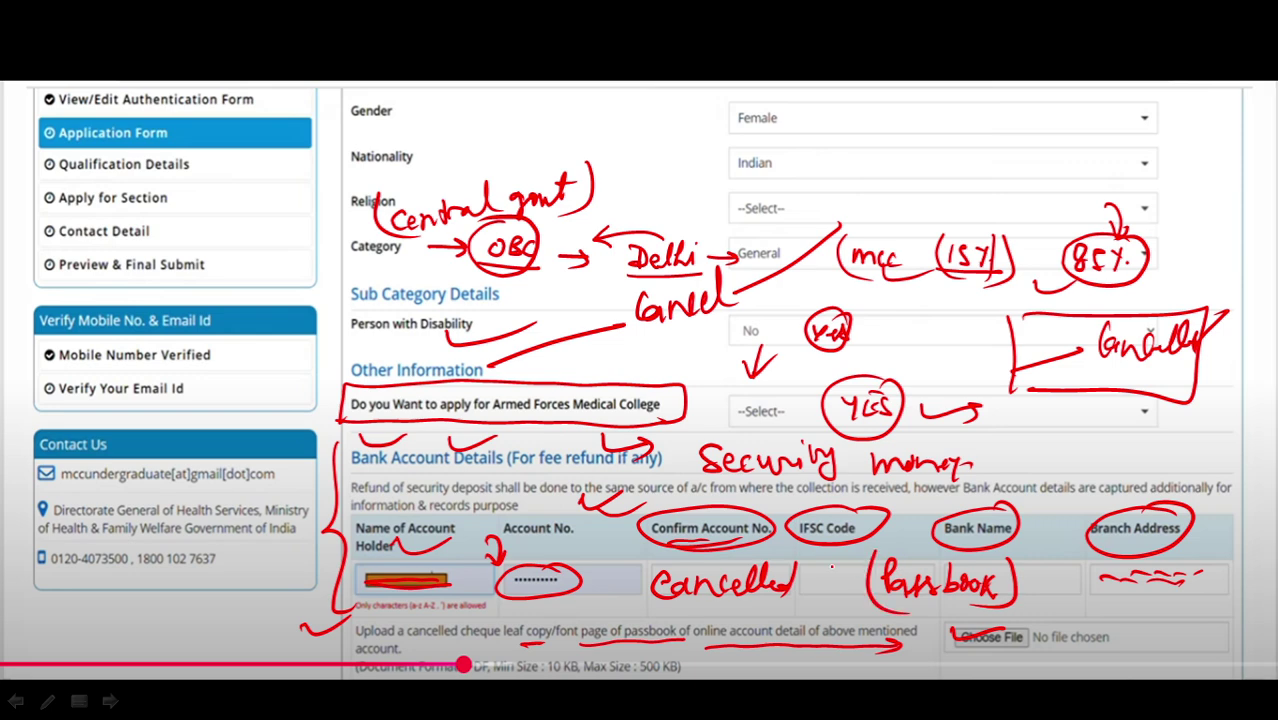
{"action": "mouse_move", "coordinate": [612, 546]}
{"action": "left_mouse_down"}
{"action": "mouse_move", "coordinate": [590, 576]}
{"action": "mouse_move", "coordinate": [618, 574]}
{"action": "left_mouse_up"}
{"action": "mouse_move", "coordinate": [872, 546]}
{"action": "left_mouse_down"}
{"action": "mouse_move", "coordinate": [838, 576]}
{"action": "mouse_move", "coordinate": [856, 572]}
{"action": "left_mouse_up"}
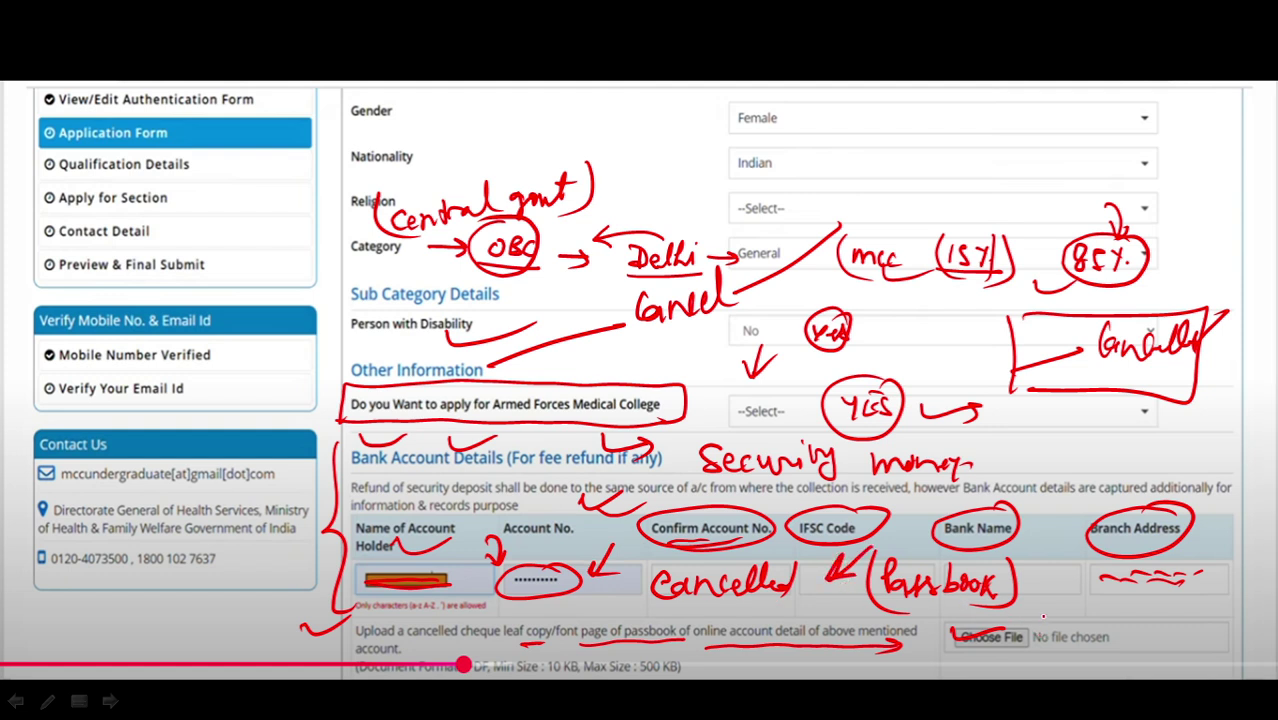
{"action": "left_click_drag", "start_coordinate": [1041, 621], "coordinate": [1150, 626]}
{"action": "left_click_drag", "start_coordinate": [1150, 626], "coordinate": [1120, 638]}
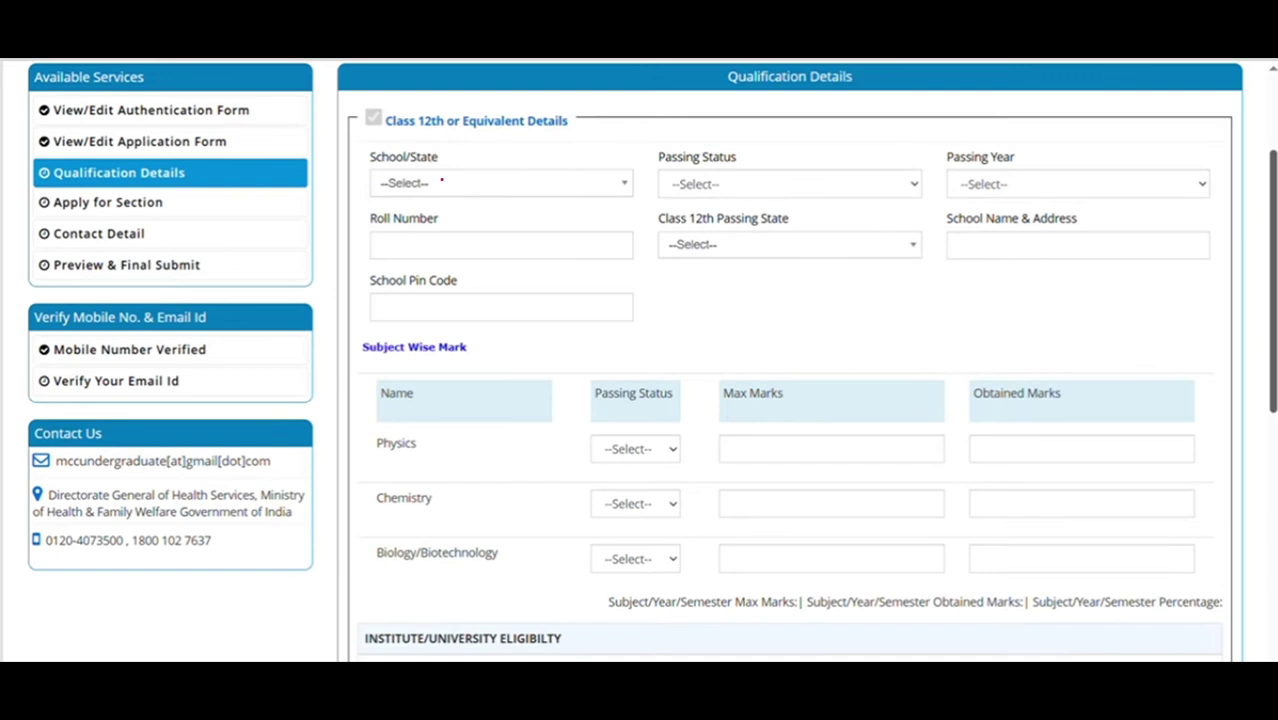
Draw an arrow under the Qualification Details heading and mark Application Form, Qualification Details and Apply for Section in the services list
{"action": "mouse_move", "coordinate": [711, 85]}
{"action": "left_mouse_down"}
{"action": "mouse_move", "coordinate": [713, 97]}
{"action": "mouse_move", "coordinate": [778, 96]}
{"action": "left_mouse_up"}
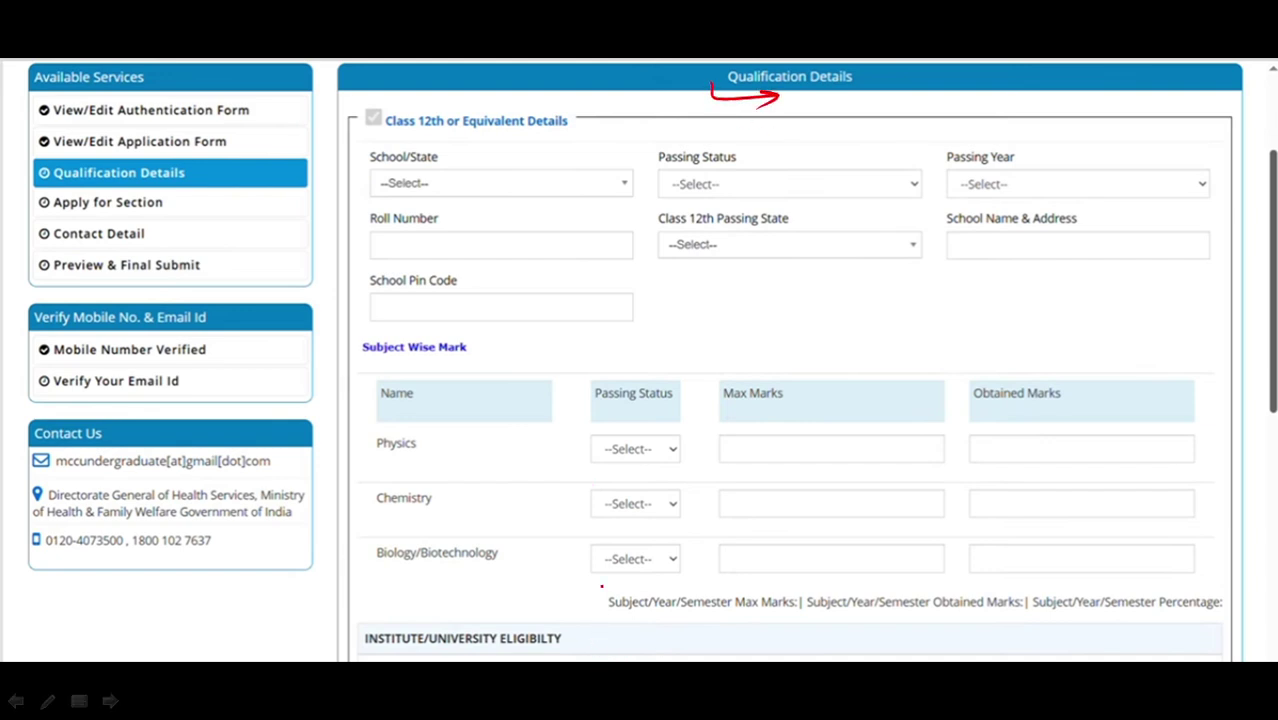
{"action": "left_click_drag", "start_coordinate": [236, 141], "coordinate": [281, 132]}
{"action": "left_click_drag", "start_coordinate": [198, 176], "coordinate": [237, 163]}
{"action": "mouse_move", "coordinate": [171, 198]}
{"action": "left_mouse_down"}
{"action": "mouse_move", "coordinate": [176, 211]}
{"action": "mouse_move", "coordinate": [218, 210]}
{"action": "left_mouse_up"}
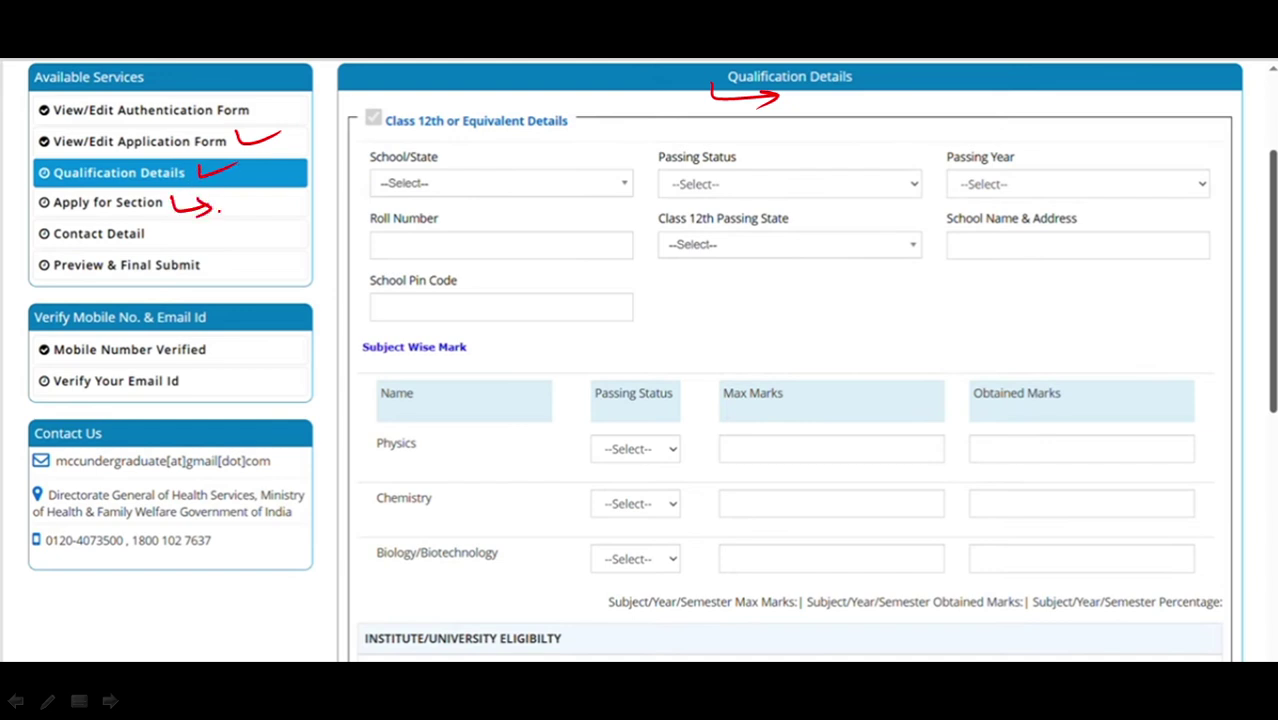
{"action": "mouse_move", "coordinate": [226, 160]}
{"action": "left_mouse_down"}
{"action": "mouse_move", "coordinate": [241, 167]}
{"action": "mouse_move", "coordinate": [230, 175]}
{"action": "left_mouse_up"}
Advance to the slide with the School/State list open, tick its four options, and point an arrow beside Jamia Milia Islamia
{"action": "left_click", "coordinate": [110, 701]}
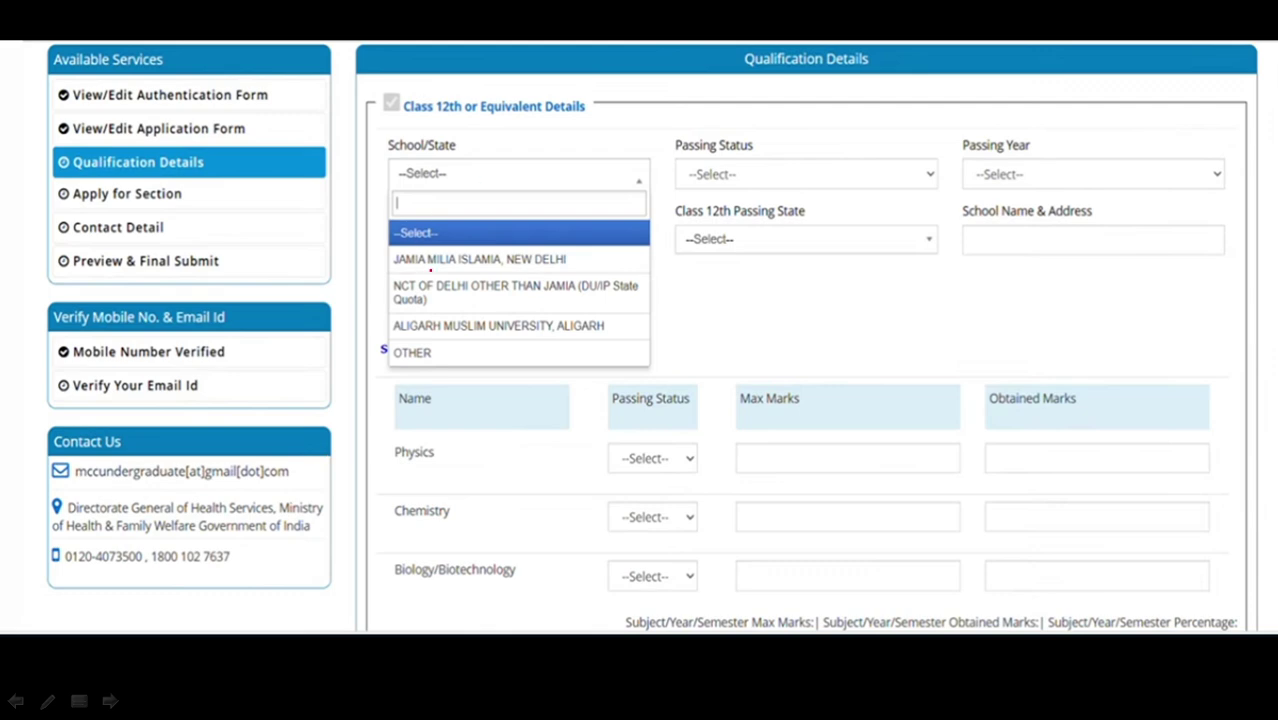
{"action": "left_click_drag", "start_coordinate": [645, 248], "coordinate": [672, 253]}
{"action": "mouse_move", "coordinate": [650, 278]}
{"action": "left_mouse_down"}
{"action": "mouse_move", "coordinate": [662, 294]}
{"action": "mouse_move", "coordinate": [676, 287]}
{"action": "left_mouse_up"}
{"action": "mouse_move", "coordinate": [622, 320]}
{"action": "left_mouse_down"}
{"action": "mouse_move", "coordinate": [646, 331]}
{"action": "mouse_move", "coordinate": [656, 321]}
{"action": "left_mouse_up"}
{"action": "left_click_drag", "start_coordinate": [631, 349], "coordinate": [670, 348]}
{"action": "mouse_move", "coordinate": [586, 259]}
{"action": "left_mouse_down"}
{"action": "mouse_move", "coordinate": [606, 259]}
{"action": "mouse_move", "coordinate": [596, 268]}
{"action": "left_mouse_up"}
Handwrite "JMI 10, 12" in brackets beside the School/State options and add a second tick to Jamia Milia Islamia
{"action": "mouse_move", "coordinate": [712, 276]}
{"action": "left_mouse_down"}
{"action": "mouse_move", "coordinate": [730, 277]}
{"action": "mouse_move", "coordinate": [714, 293]}
{"action": "mouse_move", "coordinate": [761, 291]}
{"action": "left_mouse_up"}
{"action": "mouse_move", "coordinate": [754, 267]}
{"action": "left_mouse_down"}
{"action": "mouse_move", "coordinate": [819, 294]}
{"action": "mouse_move", "coordinate": [833, 274]}
{"action": "mouse_move", "coordinate": [842, 306]}
{"action": "left_mouse_up"}
{"action": "left_click", "coordinate": [846, 293]}
{"action": "left_click_drag", "start_coordinate": [861, 279], "coordinate": [859, 302]}
{"action": "mouse_move", "coordinate": [869, 281]}
{"action": "left_mouse_down"}
{"action": "mouse_move", "coordinate": [882, 278]}
{"action": "mouse_move", "coordinate": [893, 300]}
{"action": "left_mouse_up"}
{"action": "mouse_move", "coordinate": [900, 258]}
{"action": "left_mouse_down"}
{"action": "mouse_move", "coordinate": [908, 293]}
{"action": "mouse_move", "coordinate": [866, 326]}
{"action": "left_mouse_up"}
{"action": "mouse_move", "coordinate": [688, 267]}
{"action": "left_mouse_down"}
{"action": "mouse_move", "coordinate": [684, 278]}
{"action": "mouse_move", "coordinate": [736, 322]}
{"action": "left_mouse_up"}
{"action": "left_click_drag", "start_coordinate": [625, 247], "coordinate": [650, 261]}
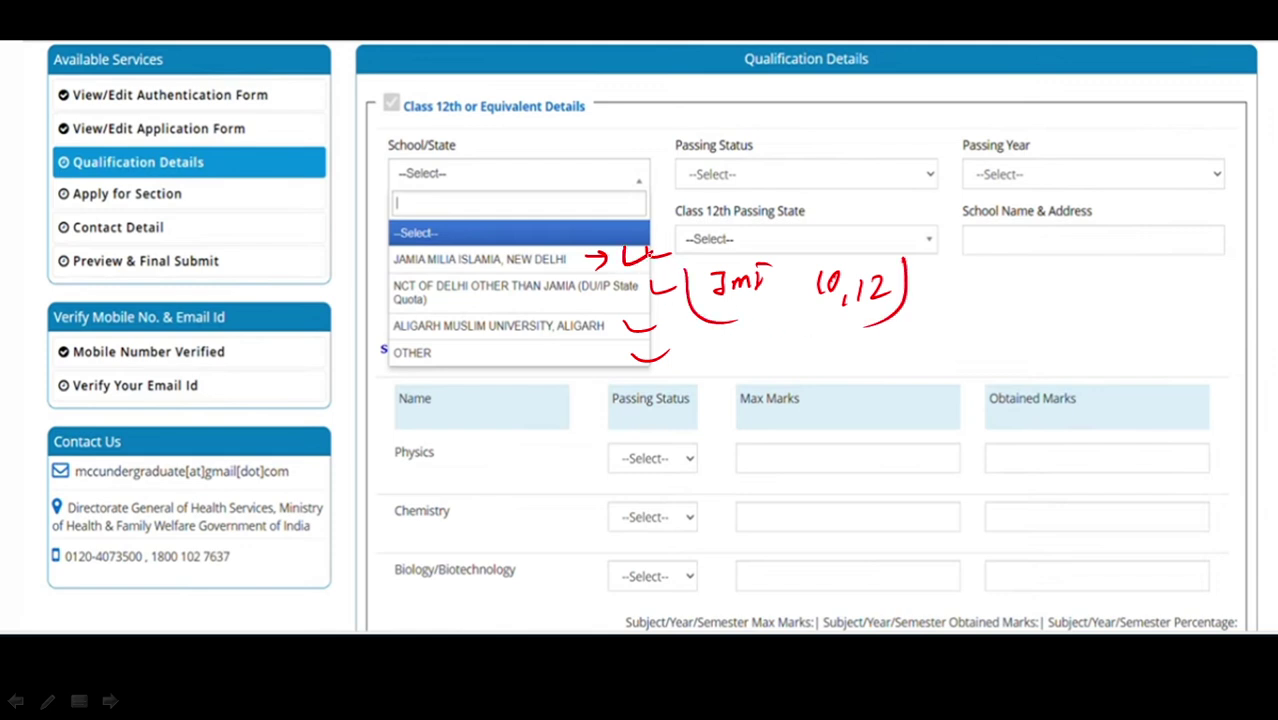
Draw an arrow down from the handwritten "JMI" and write "JMI – 50%" with the percentage circled
{"action": "mouse_move", "coordinate": [757, 297]}
{"action": "left_mouse_down"}
{"action": "mouse_move", "coordinate": [759, 328]}
{"action": "mouse_move", "coordinate": [769, 313]}
{"action": "left_mouse_up"}
{"action": "mouse_move", "coordinate": [775, 324]}
{"action": "left_mouse_down"}
{"action": "mouse_move", "coordinate": [793, 321]}
{"action": "mouse_move", "coordinate": [784, 346]}
{"action": "left_mouse_up"}
{"action": "left_click_drag", "start_coordinate": [797, 330], "coordinate": [880, 336]}
{"action": "left_click_drag", "start_coordinate": [916, 324], "coordinate": [900, 348]}
{"action": "left_click_drag", "start_coordinate": [926, 330], "coordinate": [944, 346]}
{"action": "mouse_move", "coordinate": [958, 318]}
{"action": "left_mouse_down"}
{"action": "mouse_move", "coordinate": [892, 322]}
{"action": "mouse_move", "coordinate": [955, 316]}
{"action": "left_mouse_up"}
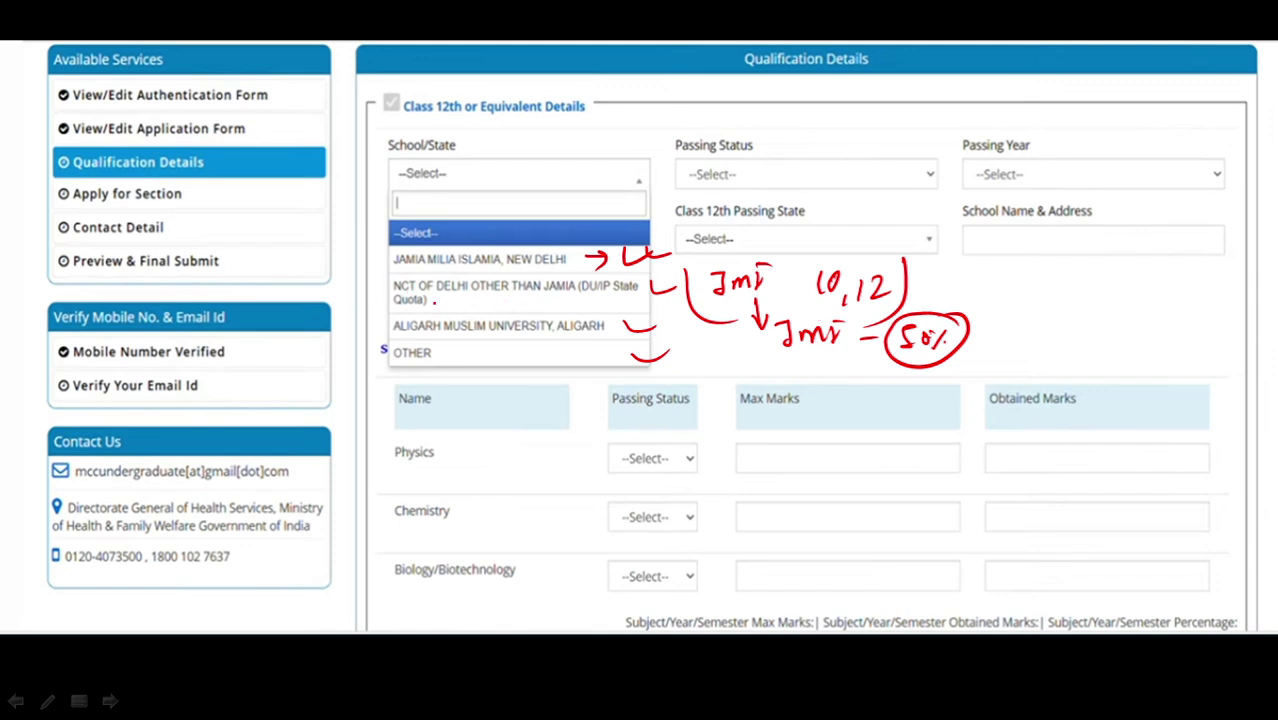
Underline the NCT of Delhi option with an arrow and handwrite "NCT – 10, 12" with the numbers circled
{"action": "mouse_move", "coordinate": [381, 313]}
{"action": "left_mouse_down"}
{"action": "mouse_move", "coordinate": [462, 313]}
{"action": "mouse_move", "coordinate": [440, 322]}
{"action": "left_mouse_up"}
{"action": "mouse_move", "coordinate": [998, 314]}
{"action": "left_mouse_down"}
{"action": "mouse_move", "coordinate": [1006, 291]}
{"action": "mouse_move", "coordinate": [1108, 316]}
{"action": "mouse_move", "coordinate": [1122, 304]}
{"action": "mouse_move", "coordinate": [1132, 328]}
{"action": "left_mouse_up"}
{"action": "mouse_move", "coordinate": [1144, 300]}
{"action": "left_mouse_down"}
{"action": "mouse_move", "coordinate": [1160, 318]}
{"action": "mouse_move", "coordinate": [1118, 338]}
{"action": "mouse_move", "coordinate": [1165, 290]}
{"action": "mouse_move", "coordinate": [1140, 320]}
{"action": "left_mouse_up"}
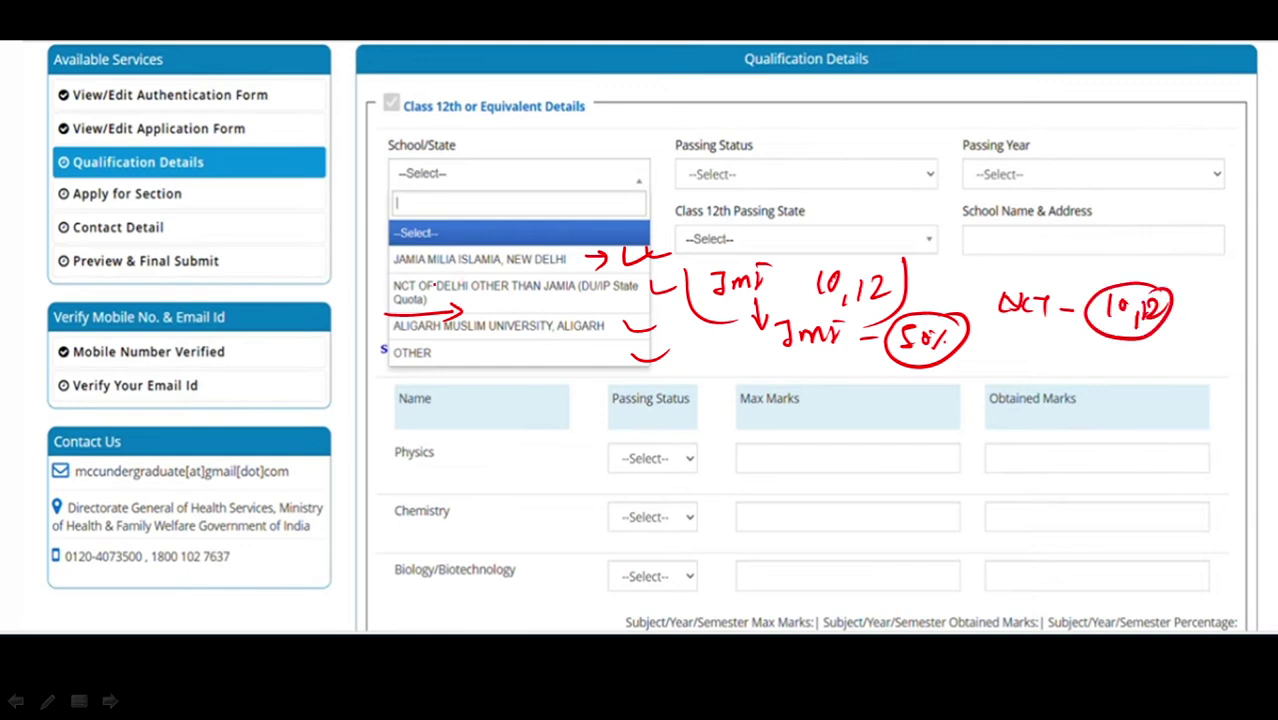
Add another arrow under the NCT of Delhi option and handwrite "MBBS", "BDS" and a bracketed, underlined "BSc nursing" beside the list
{"action": "left_click_drag", "start_coordinate": [491, 302], "coordinate": [539, 308]}
{"action": "mouse_move", "coordinate": [380, 292]}
{"action": "left_mouse_down"}
{"action": "mouse_move", "coordinate": [338, 246]}
{"action": "mouse_move", "coordinate": [355, 256]}
{"action": "left_mouse_up"}
{"action": "mouse_move", "coordinate": [262, 230]}
{"action": "left_mouse_down"}
{"action": "mouse_move", "coordinate": [268, 216]}
{"action": "mouse_move", "coordinate": [320, 222]}
{"action": "mouse_move", "coordinate": [262, 266]}
{"action": "mouse_move", "coordinate": [300, 264]}
{"action": "mouse_move", "coordinate": [244, 304]}
{"action": "mouse_move", "coordinate": [370, 286]}
{"action": "mouse_move", "coordinate": [360, 312]}
{"action": "mouse_move", "coordinate": [378, 298]}
{"action": "left_mouse_up"}
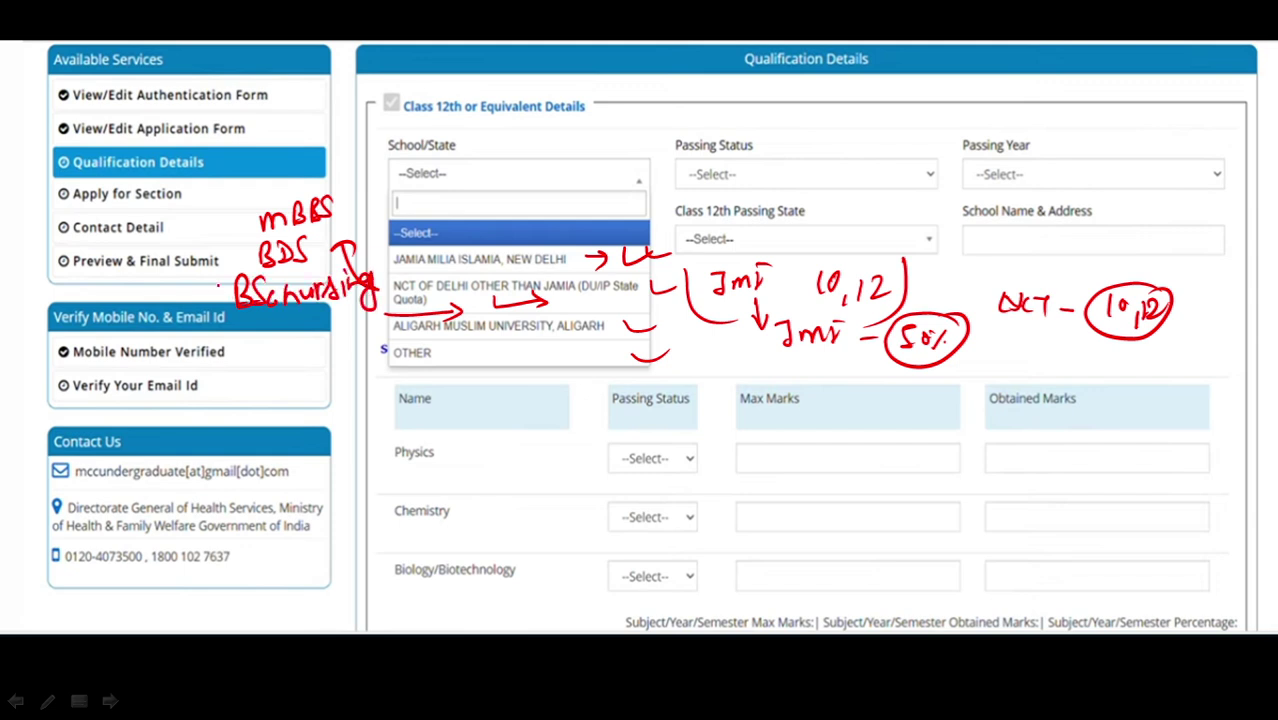
{"action": "left_click_drag", "start_coordinate": [244, 270], "coordinate": [278, 334]}
{"action": "left_click_drag", "start_coordinate": [376, 247], "coordinate": [378, 318]}
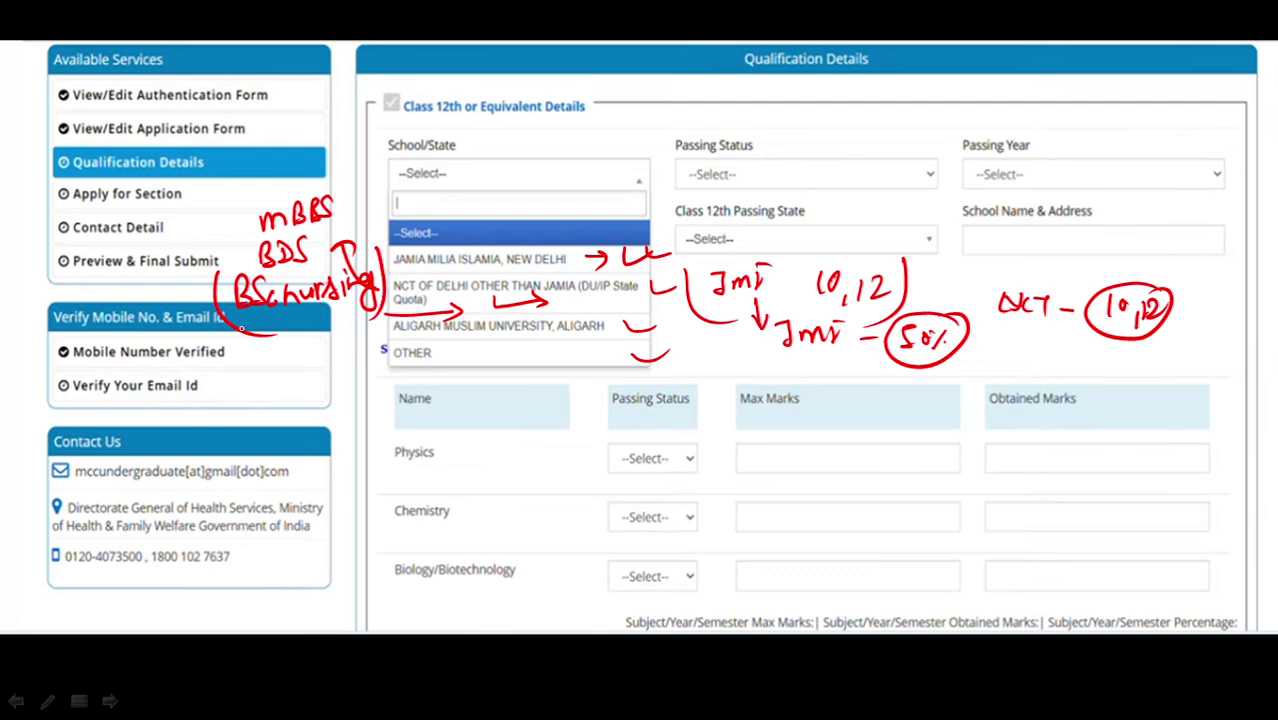
{"action": "mouse_move", "coordinate": [236, 324]}
{"action": "left_mouse_down"}
{"action": "mouse_move", "coordinate": [336, 312]}
{"action": "mouse_move", "coordinate": [318, 326]}
{"action": "left_mouse_up"}
Draw an arrow and a circled "50%" at Aligarh Muslim University, and circle the OTHER option
{"action": "mouse_move", "coordinate": [613, 325]}
{"action": "left_mouse_down"}
{"action": "mouse_move", "coordinate": [670, 325]}
{"action": "mouse_move", "coordinate": [648, 334]}
{"action": "left_mouse_up"}
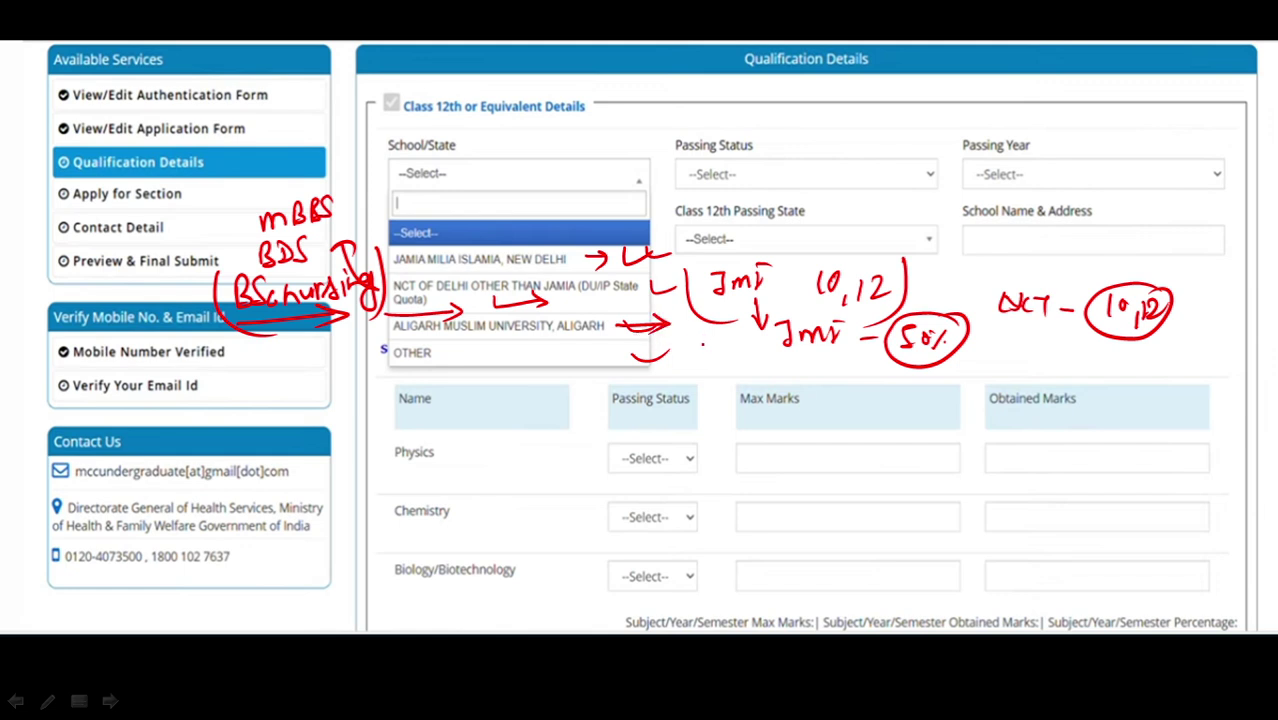
{"action": "mouse_move", "coordinate": [692, 339]}
{"action": "left_mouse_down"}
{"action": "mouse_move", "coordinate": [680, 360]}
{"action": "mouse_move", "coordinate": [716, 358]}
{"action": "mouse_move", "coordinate": [704, 328]}
{"action": "mouse_move", "coordinate": [664, 336]}
{"action": "mouse_move", "coordinate": [736, 362]}
{"action": "mouse_move", "coordinate": [722, 328]}
{"action": "left_mouse_up"}
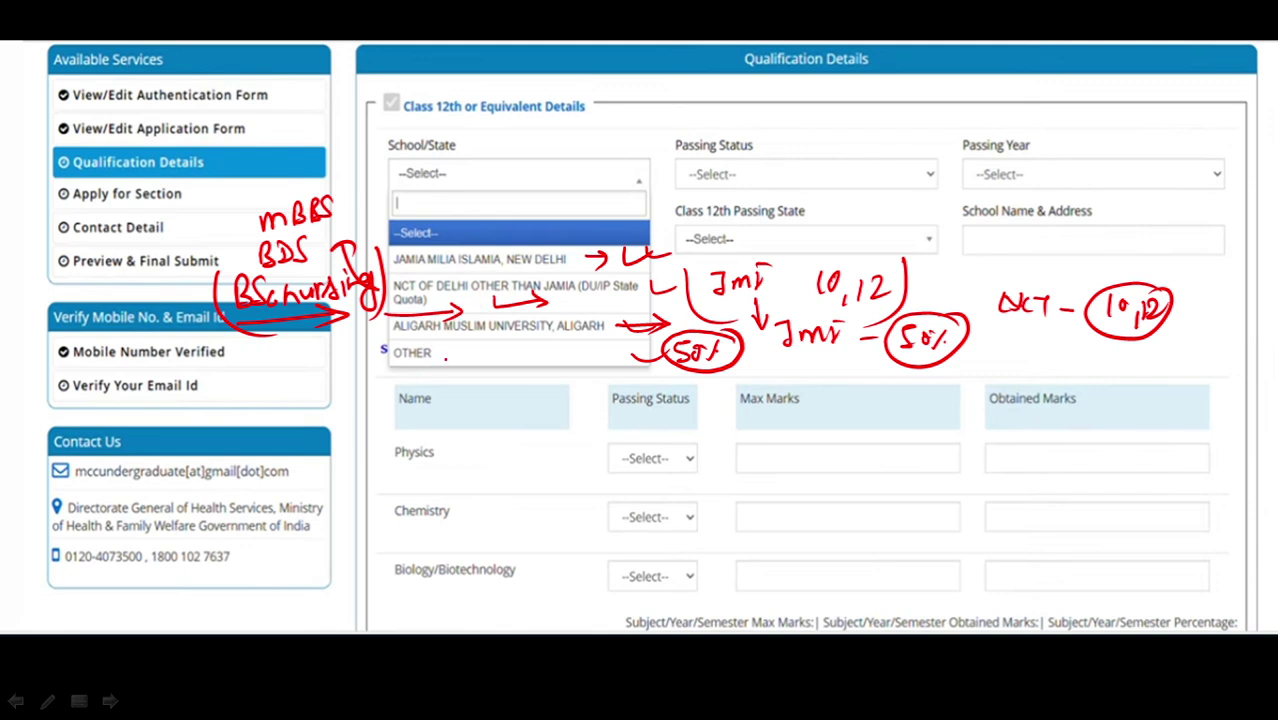
{"action": "mouse_move", "coordinate": [436, 336]}
{"action": "left_mouse_down"}
{"action": "mouse_move", "coordinate": [382, 352]}
{"action": "mouse_move", "coordinate": [436, 374]}
{"action": "mouse_move", "coordinate": [410, 337]}
{"action": "left_mouse_up"}
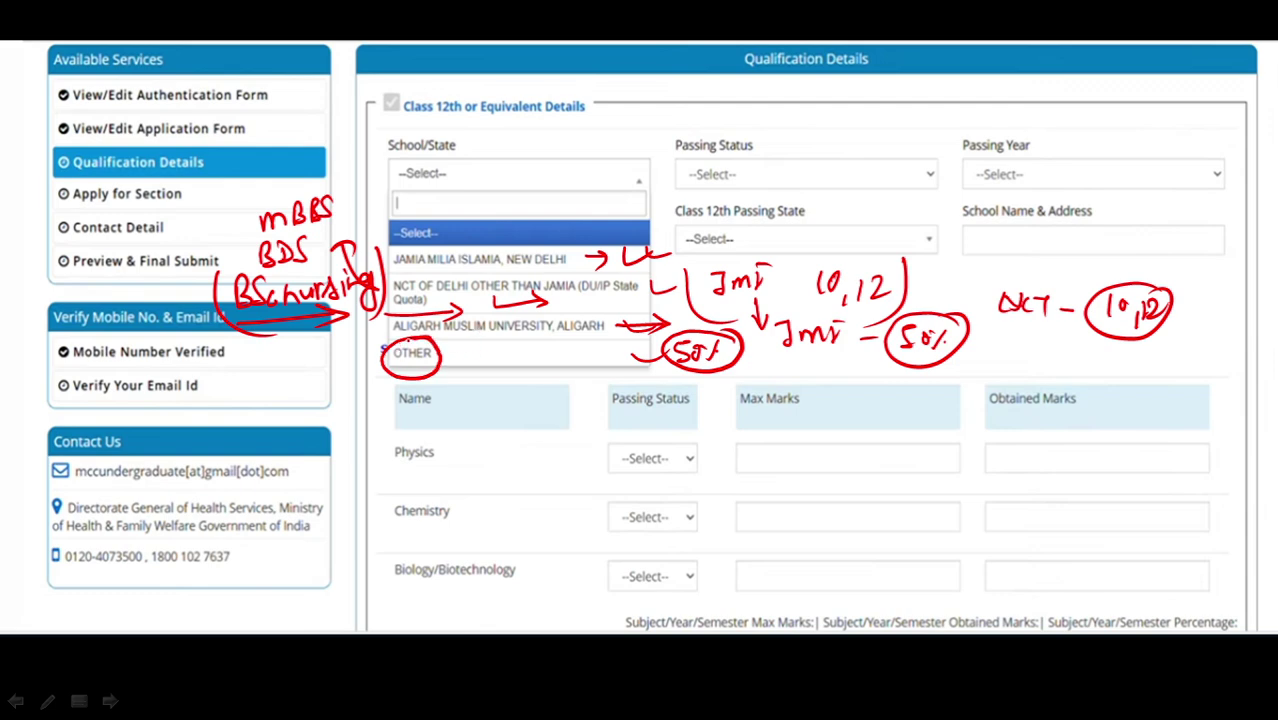
Return to the previous Qualification Details slide and mark the School/State, Passing Status and Passing Year fields
{"action": "left_click", "coordinate": [15, 701]}
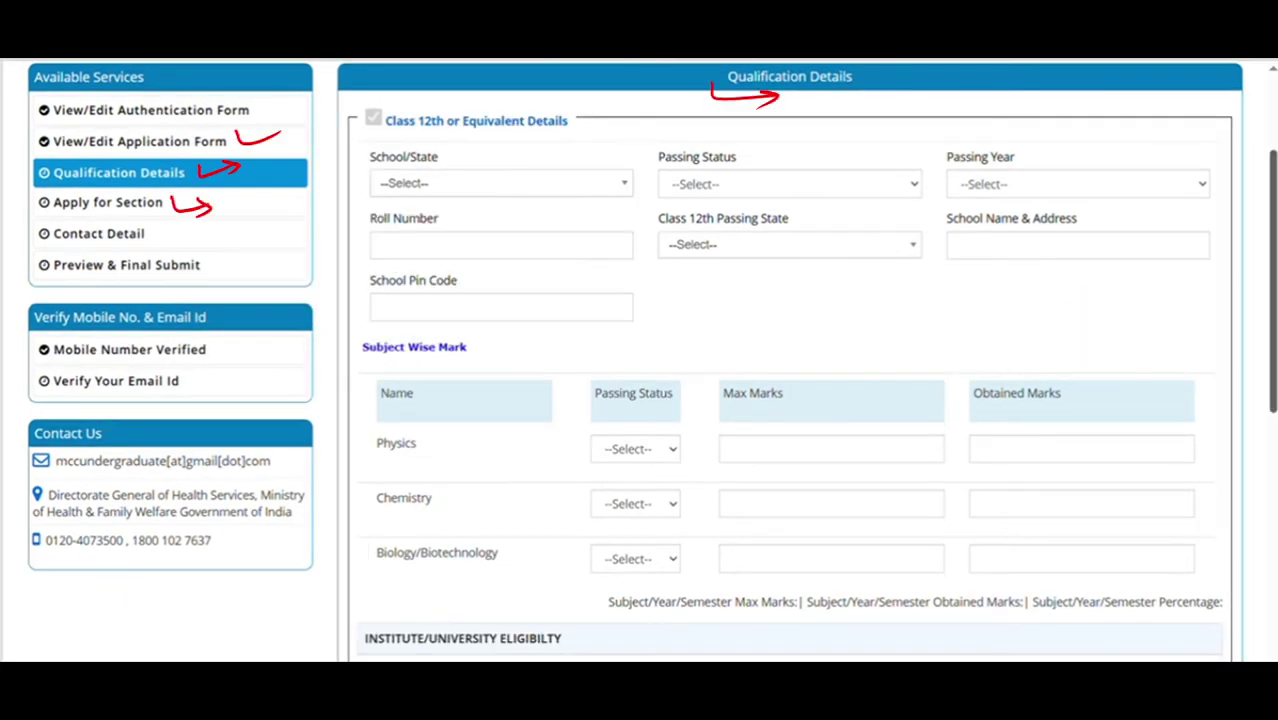
{"action": "left_click_drag", "start_coordinate": [457, 178], "coordinate": [507, 180]}
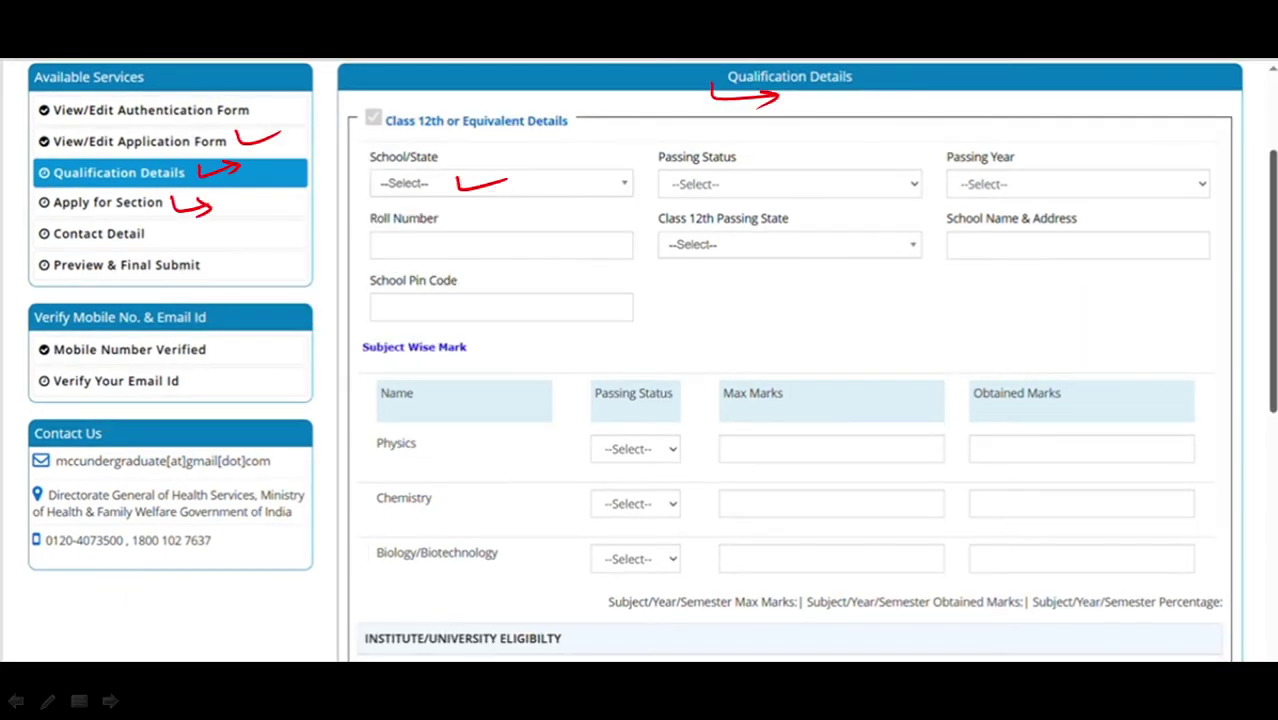
{"action": "left_click_drag", "start_coordinate": [762, 188], "coordinate": [810, 180]}
{"action": "mouse_move", "coordinate": [1043, 178]}
{"action": "left_mouse_down"}
{"action": "mouse_move", "coordinate": [1047, 194]}
{"action": "mouse_move", "coordinate": [1088, 186]}
{"action": "left_mouse_up"}
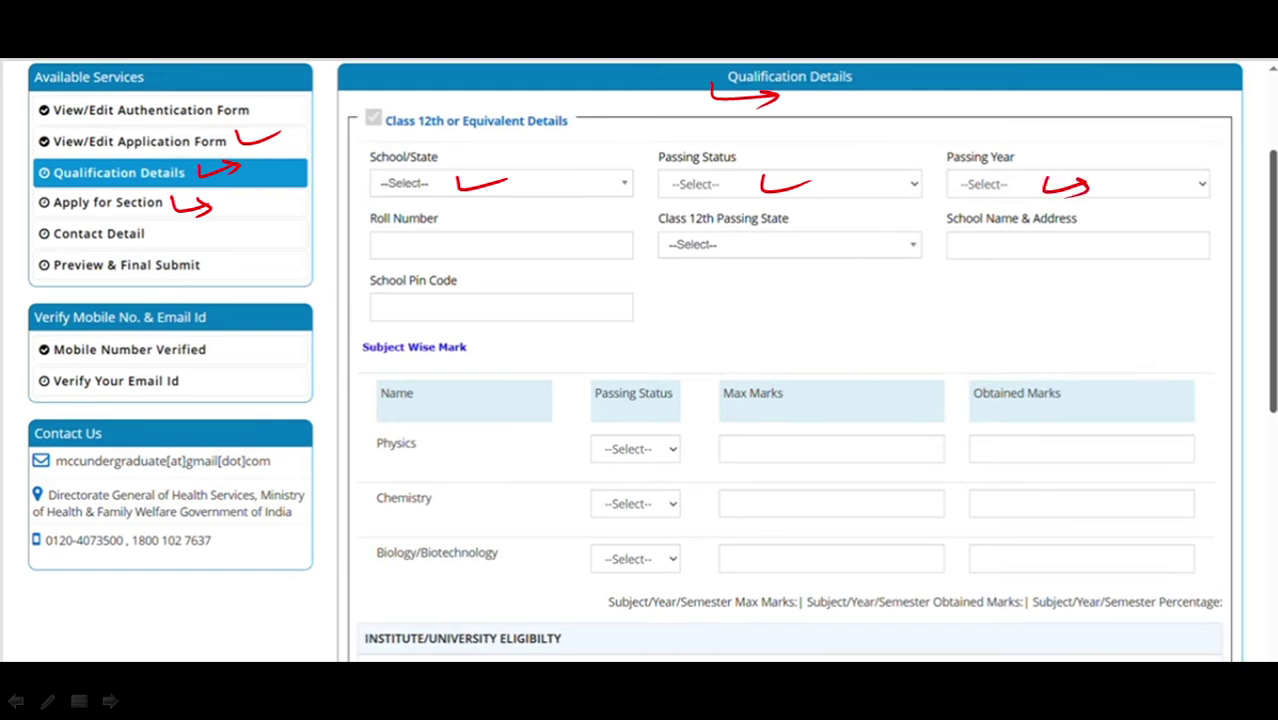
Draw arrows in the Roll Number and Class 12th Passing State fields and handwrite "State" below the latter
{"action": "mouse_move", "coordinate": [432, 242]}
{"action": "left_mouse_down"}
{"action": "mouse_move", "coordinate": [488, 245]}
{"action": "mouse_move", "coordinate": [476, 256]}
{"action": "left_mouse_up"}
{"action": "mouse_move", "coordinate": [736, 248]}
{"action": "left_mouse_down"}
{"action": "mouse_move", "coordinate": [816, 250]}
{"action": "mouse_move", "coordinate": [790, 262]}
{"action": "left_mouse_up"}
{"action": "mouse_move", "coordinate": [756, 266]}
{"action": "left_mouse_down"}
{"action": "mouse_move", "coordinate": [744, 292]}
{"action": "mouse_move", "coordinate": [786, 290]}
{"action": "left_mouse_up"}
{"action": "mouse_move", "coordinate": [786, 264]}
{"action": "left_mouse_down"}
{"action": "mouse_move", "coordinate": [790, 290]}
{"action": "mouse_move", "coordinate": [812, 290]}
{"action": "mouse_move", "coordinate": [814, 266]}
{"action": "left_mouse_up"}
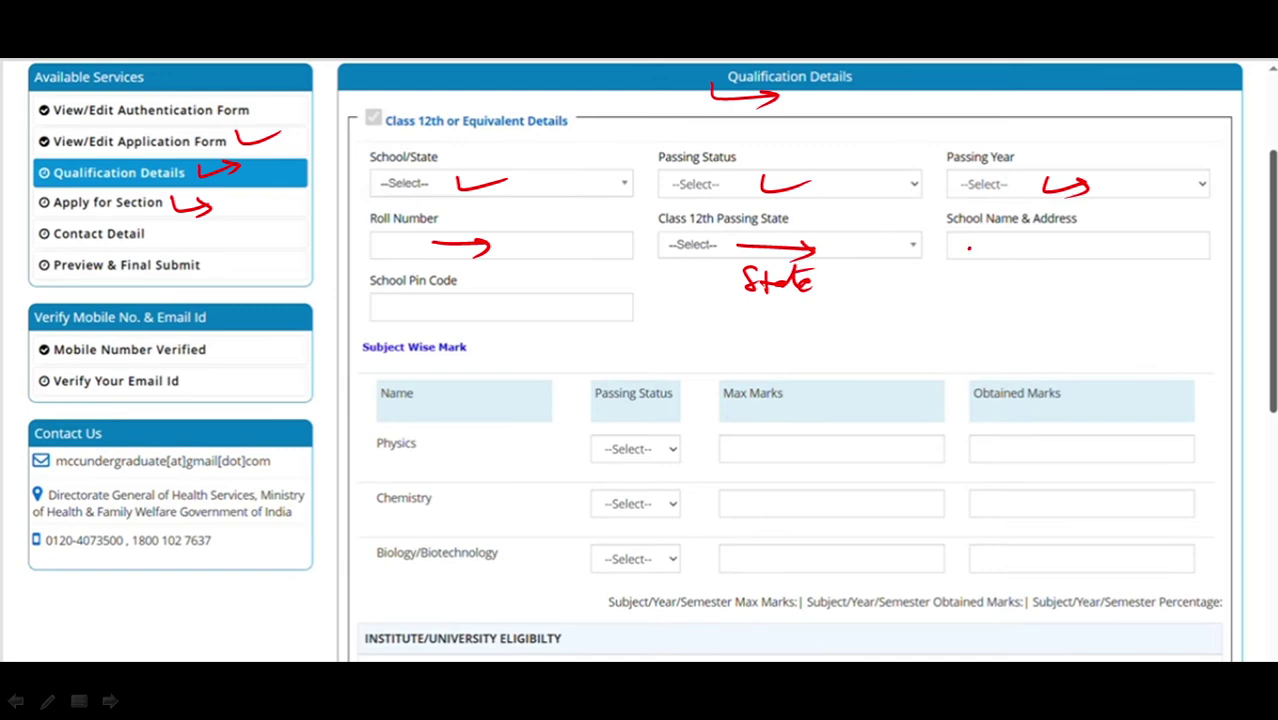
Draw an arrow in School Name & Address, circle School Pin Code, and handwrite "Lucknow → area →" followed by a circled sample pin code
{"action": "left_click_drag", "start_coordinate": [968, 248], "coordinate": [1054, 248]}
{"action": "mouse_move", "coordinate": [444, 266]}
{"action": "left_mouse_down"}
{"action": "mouse_move", "coordinate": [380, 258]}
{"action": "mouse_move", "coordinate": [438, 300]}
{"action": "mouse_move", "coordinate": [410, 262]}
{"action": "mouse_move", "coordinate": [464, 318]}
{"action": "mouse_move", "coordinate": [652, 312]}
{"action": "mouse_move", "coordinate": [640, 292]}
{"action": "mouse_move", "coordinate": [734, 312]}
{"action": "mouse_move", "coordinate": [714, 326]}
{"action": "mouse_move", "coordinate": [840, 324]}
{"action": "mouse_move", "coordinate": [746, 318]}
{"action": "mouse_move", "coordinate": [850, 306]}
{"action": "mouse_move", "coordinate": [862, 330]}
{"action": "mouse_move", "coordinate": [928, 322]}
{"action": "left_mouse_up"}
{"action": "left_click_drag", "start_coordinate": [904, 310], "coordinate": [906, 336]}
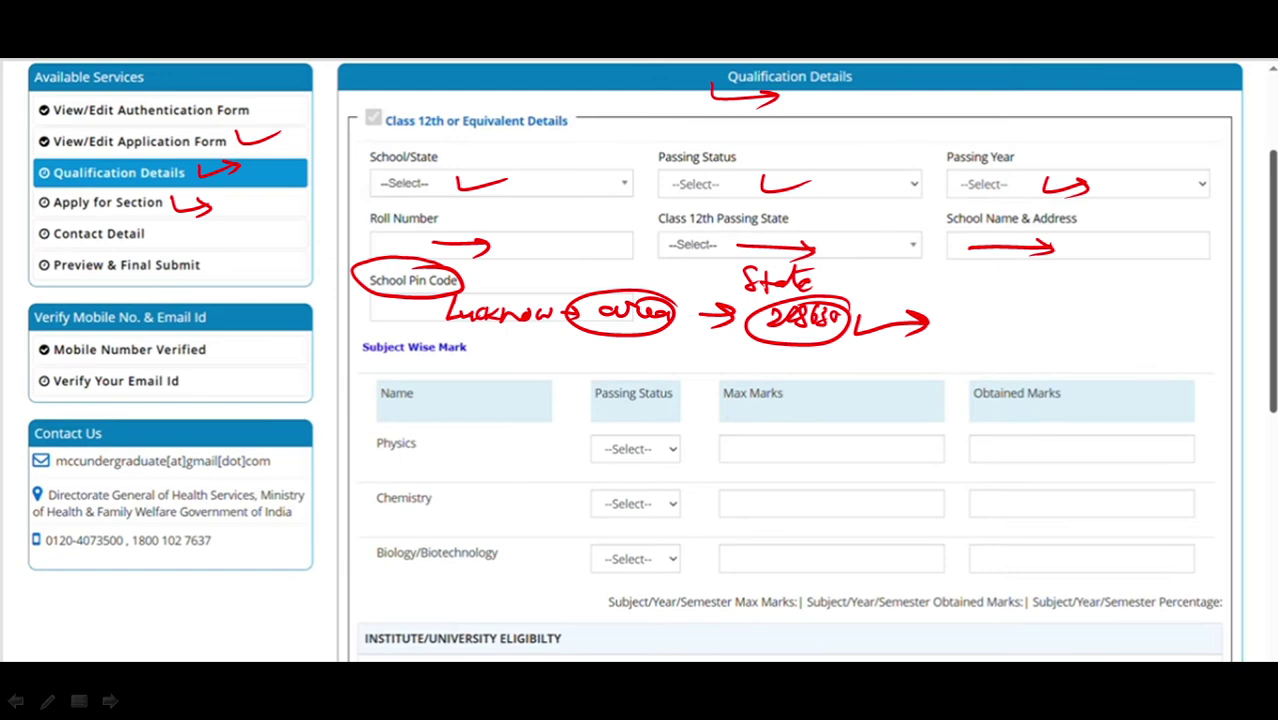
Circle Physics, Chemistry and Biology/Biotechnology in the subject table and add ticks beside them
{"action": "left_click_drag", "start_coordinate": [420, 418], "coordinate": [412, 418]}
{"action": "mouse_move", "coordinate": [428, 482]}
{"action": "left_mouse_down"}
{"action": "mouse_move", "coordinate": [372, 490]}
{"action": "mouse_move", "coordinate": [438, 486]}
{"action": "left_mouse_up"}
{"action": "mouse_move", "coordinate": [500, 528]}
{"action": "left_mouse_down"}
{"action": "mouse_move", "coordinate": [458, 588]}
{"action": "mouse_move", "coordinate": [440, 520]}
{"action": "left_mouse_up"}
{"action": "left_click_drag", "start_coordinate": [501, 417], "coordinate": [502, 430]}
{"action": "left_click_drag", "start_coordinate": [532, 506], "coordinate": [577, 494]}
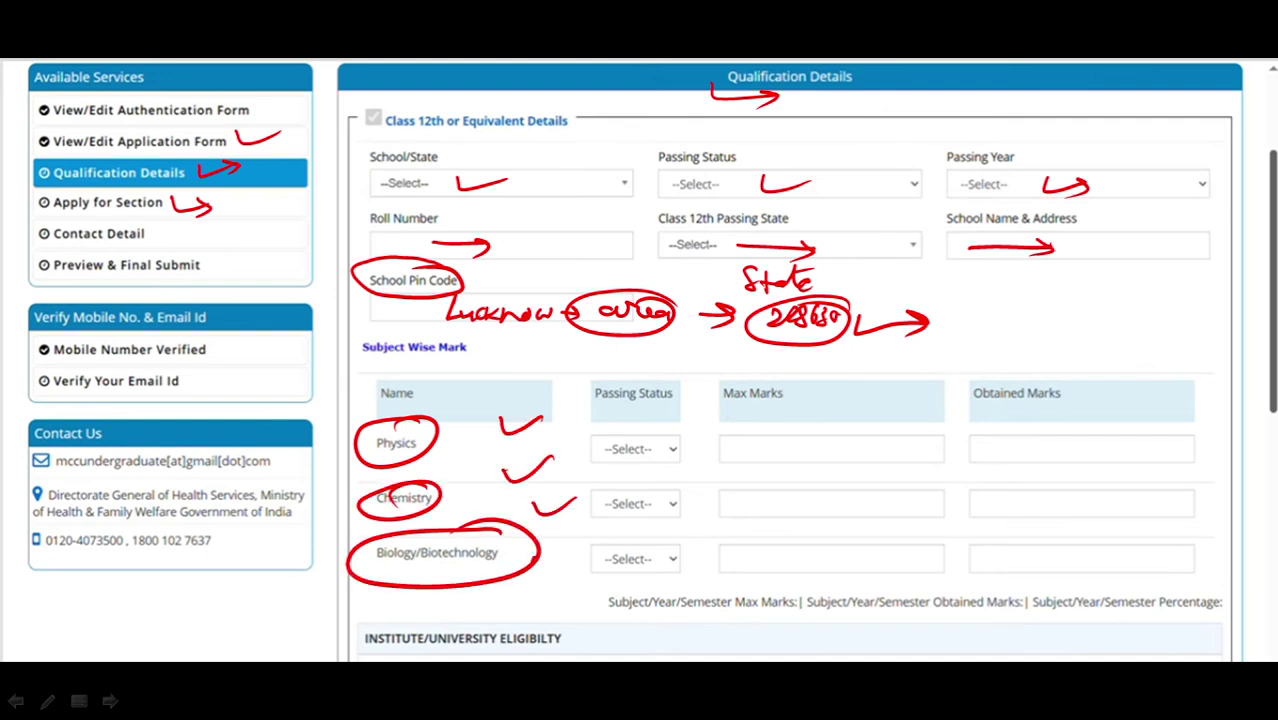
{"action": "left_click_drag", "start_coordinate": [532, 562], "coordinate": [581, 546]}
Circle the Passing Status column heading and tick its Physics, Chemistry and Biology/Biotechnology selections
{"action": "left_click_drag", "start_coordinate": [652, 368], "coordinate": [640, 366]}
{"action": "left_click_drag", "start_coordinate": [624, 448], "coordinate": [681, 441]}
{"action": "left_click_drag", "start_coordinate": [632, 500], "coordinate": [675, 505]}
{"action": "left_click_drag", "start_coordinate": [626, 552], "coordinate": [696, 538]}
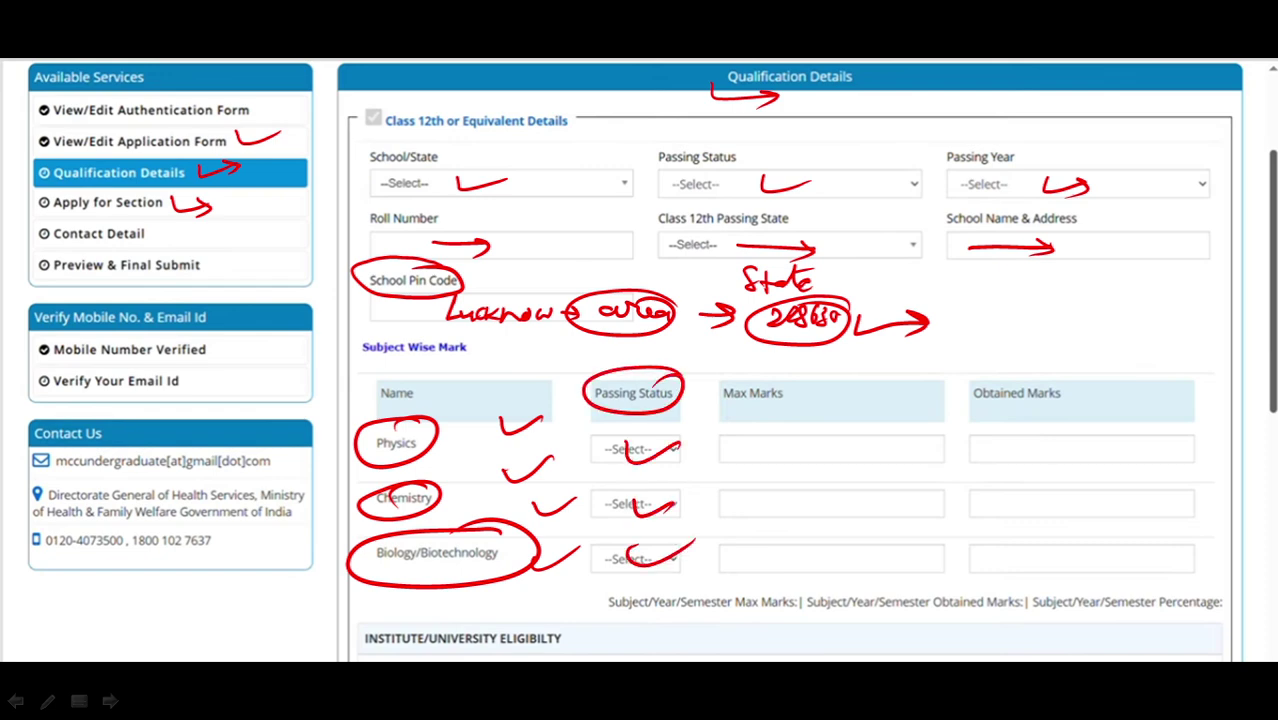
Circle Max Marks, handwrite sample maximum marks such as 100 in the three subject rows, and enclose them in curly brackets
{"action": "left_click_drag", "start_coordinate": [808, 380], "coordinate": [775, 370]}
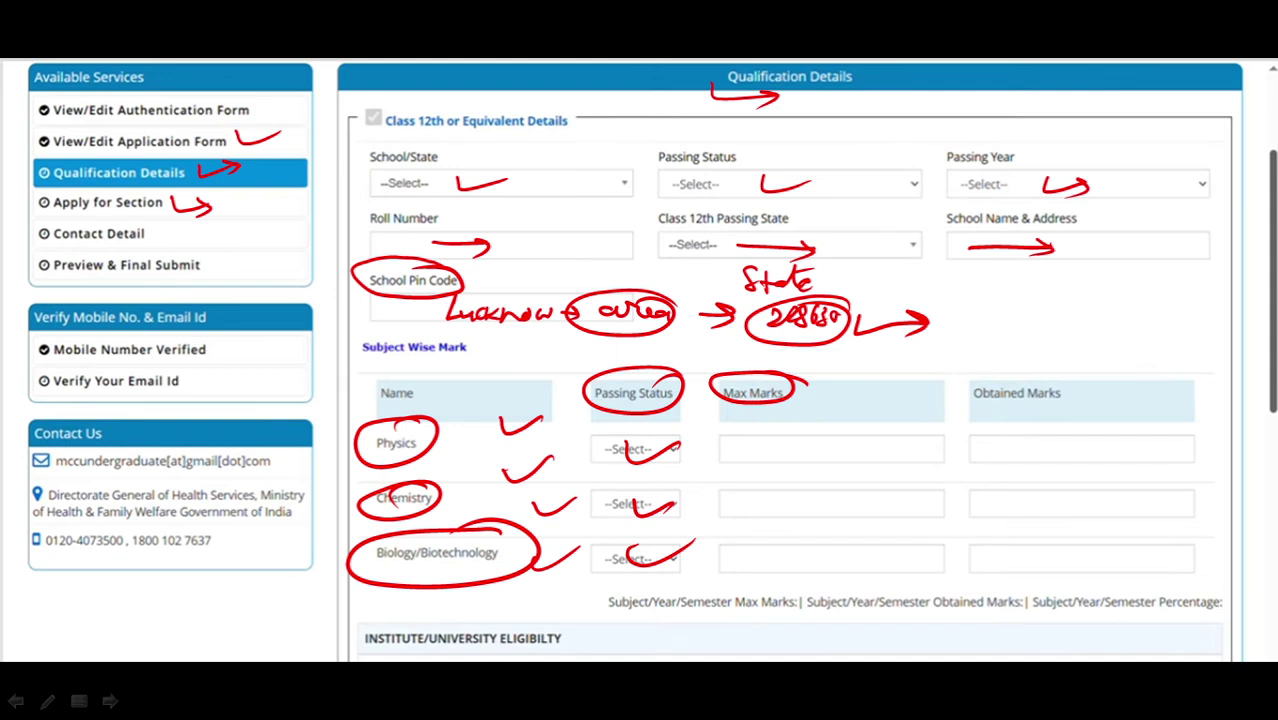
{"action": "mouse_move", "coordinate": [740, 444]}
{"action": "left_mouse_down"}
{"action": "mouse_move", "coordinate": [750, 467]}
{"action": "mouse_move", "coordinate": [758, 454]}
{"action": "mouse_move", "coordinate": [792, 456]}
{"action": "mouse_move", "coordinate": [756, 516]}
{"action": "mouse_move", "coordinate": [774, 498]}
{"action": "left_mouse_up"}
{"action": "left_click_drag", "start_coordinate": [754, 550], "coordinate": [760, 574]}
{"action": "left_click_drag", "start_coordinate": [764, 568], "coordinate": [774, 568]}
{"action": "left_click_drag", "start_coordinate": [790, 550], "coordinate": [792, 554]}
{"action": "mouse_move", "coordinate": [731, 442]}
{"action": "left_mouse_down"}
{"action": "mouse_move", "coordinate": [722, 568]}
{"action": "mouse_move", "coordinate": [744, 586]}
{"action": "left_mouse_up"}
{"action": "mouse_move", "coordinate": [800, 440]}
{"action": "left_mouse_down"}
{"action": "mouse_move", "coordinate": [812, 520]}
{"action": "mouse_move", "coordinate": [786, 574]}
{"action": "left_mouse_up"}
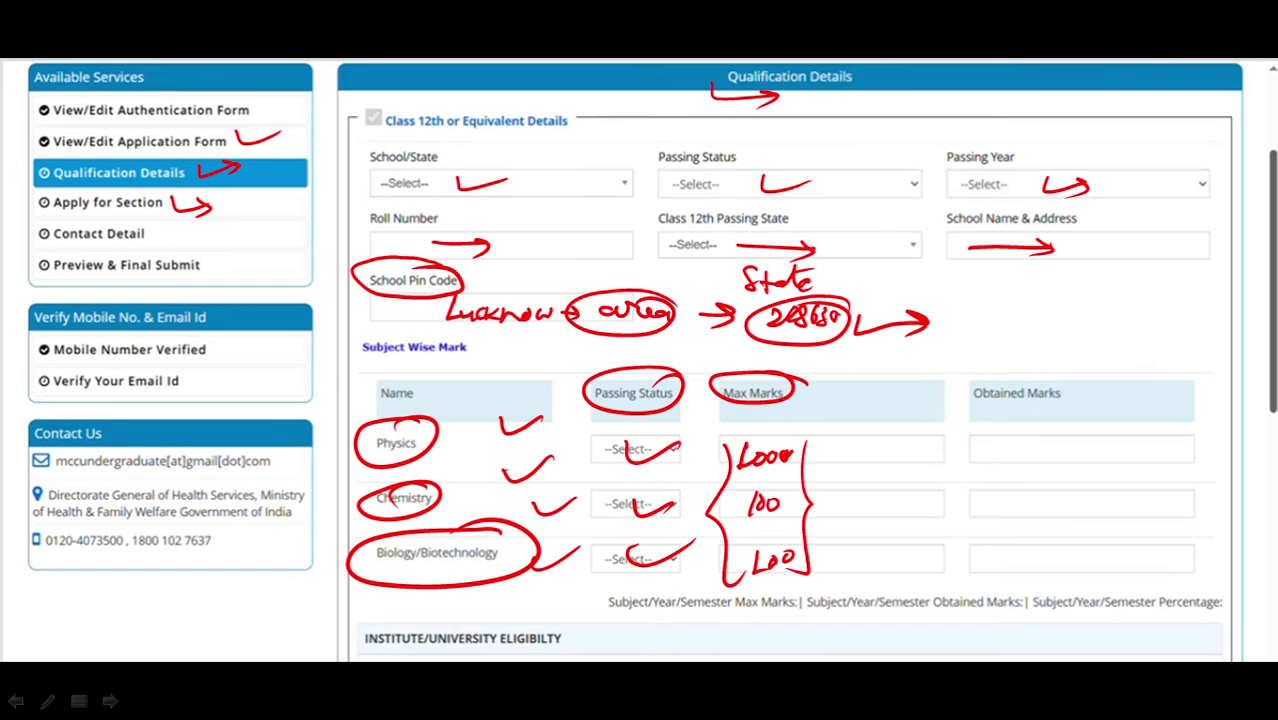
Draw an arrow under Obtained Marks and handwrite "theory → total" below it with "total" circled
{"action": "mouse_move", "coordinate": [1020, 414]}
{"action": "left_mouse_down"}
{"action": "mouse_move", "coordinate": [1070, 424]}
{"action": "mouse_move", "coordinate": [996, 474]}
{"action": "left_mouse_up"}
{"action": "mouse_move", "coordinate": [992, 458]}
{"action": "left_mouse_down"}
{"action": "mouse_move", "coordinate": [1020, 450]}
{"action": "mouse_move", "coordinate": [1058, 470]}
{"action": "left_mouse_up"}
{"action": "mouse_move", "coordinate": [1060, 454]}
{"action": "left_mouse_down"}
{"action": "mouse_move", "coordinate": [1066, 484]}
{"action": "mouse_move", "coordinate": [1024, 460]}
{"action": "mouse_move", "coordinate": [1044, 474]}
{"action": "mouse_move", "coordinate": [1121, 454]}
{"action": "mouse_move", "coordinate": [1112, 465]}
{"action": "left_mouse_up"}
{"action": "left_click", "coordinate": [1092, 456]}
{"action": "mouse_move", "coordinate": [1135, 442]}
{"action": "left_mouse_down"}
{"action": "mouse_move", "coordinate": [1131, 466]}
{"action": "mouse_move", "coordinate": [1146, 456]}
{"action": "left_mouse_up"}
{"action": "mouse_move", "coordinate": [1155, 445]}
{"action": "left_mouse_down"}
{"action": "mouse_move", "coordinate": [1154, 467]}
{"action": "mouse_move", "coordinate": [1162, 454]}
{"action": "left_mouse_up"}
{"action": "mouse_move", "coordinate": [1172, 453]}
{"action": "left_mouse_down"}
{"action": "mouse_move", "coordinate": [1175, 466]}
{"action": "mouse_move", "coordinate": [1194, 440]}
{"action": "left_mouse_up"}
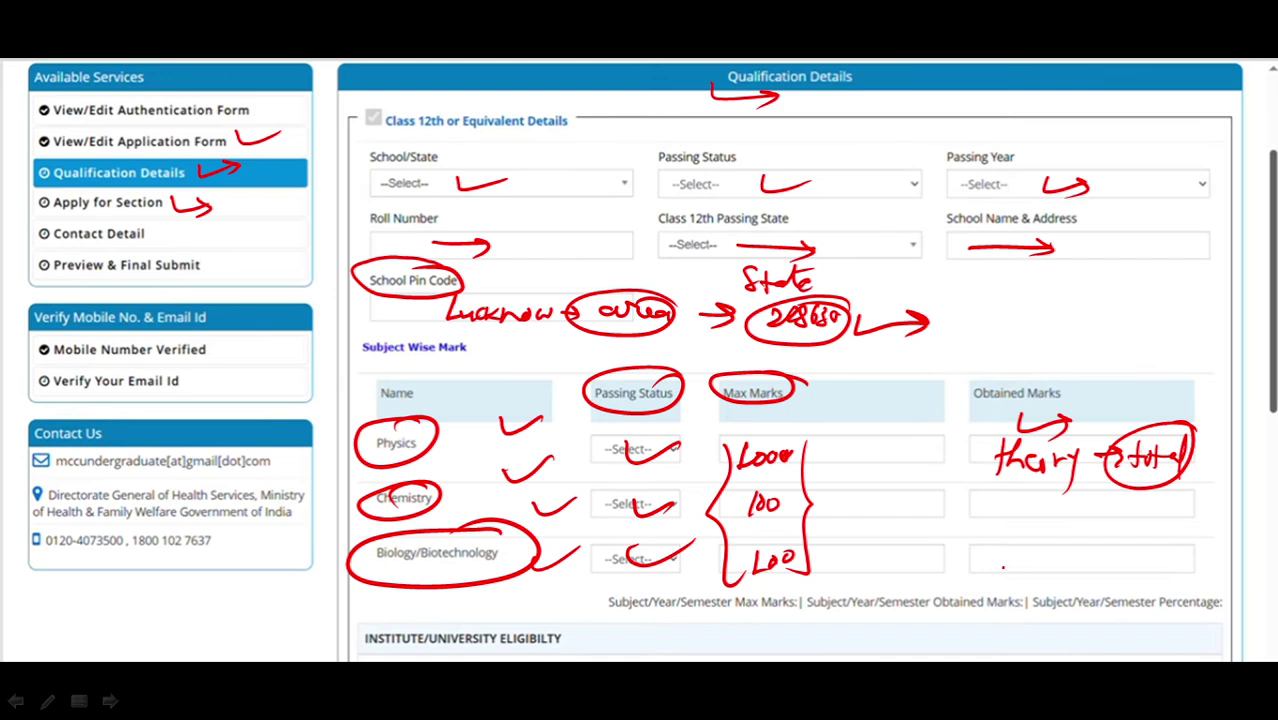
Enclose the Obtained Marks fields in curly brackets and handwrite "Practical" beneath "theory"
{"action": "mouse_move", "coordinate": [975, 436]}
{"action": "left_mouse_down"}
{"action": "mouse_move", "coordinate": [958, 500]}
{"action": "mouse_move", "coordinate": [964, 568]}
{"action": "left_mouse_up"}
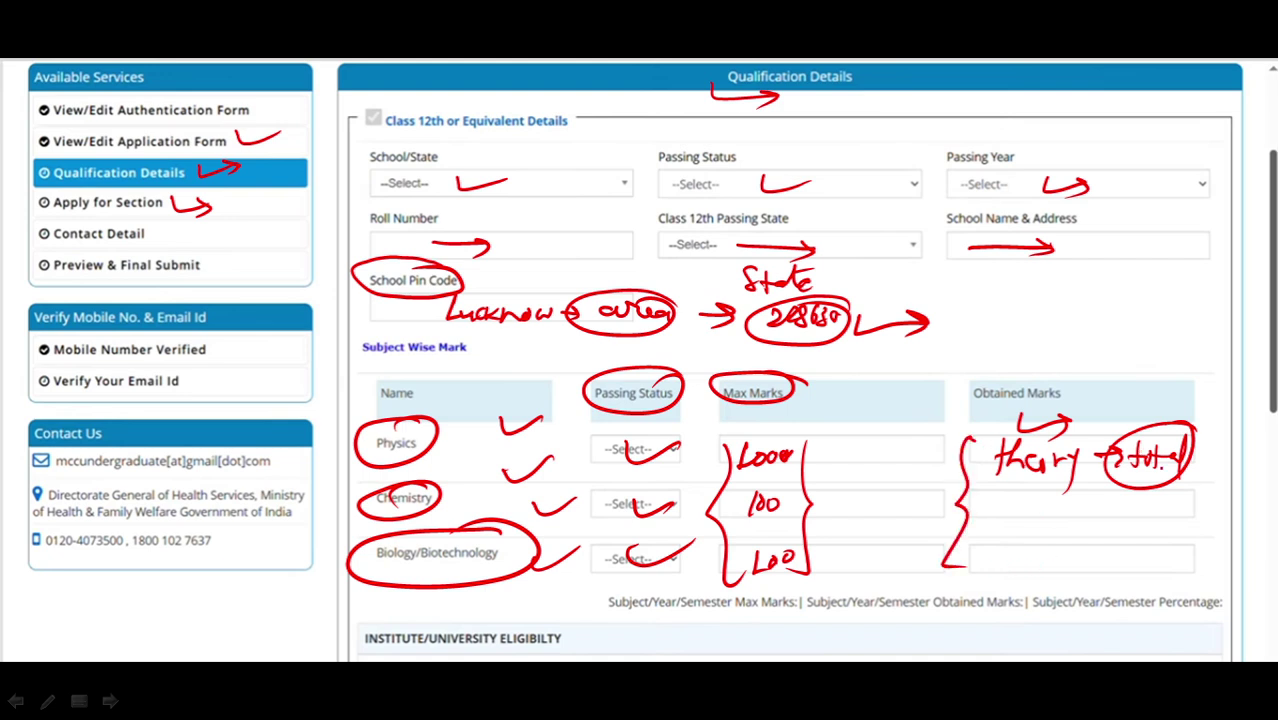
{"action": "left_click_drag", "start_coordinate": [1202, 418], "coordinate": [1157, 568]}
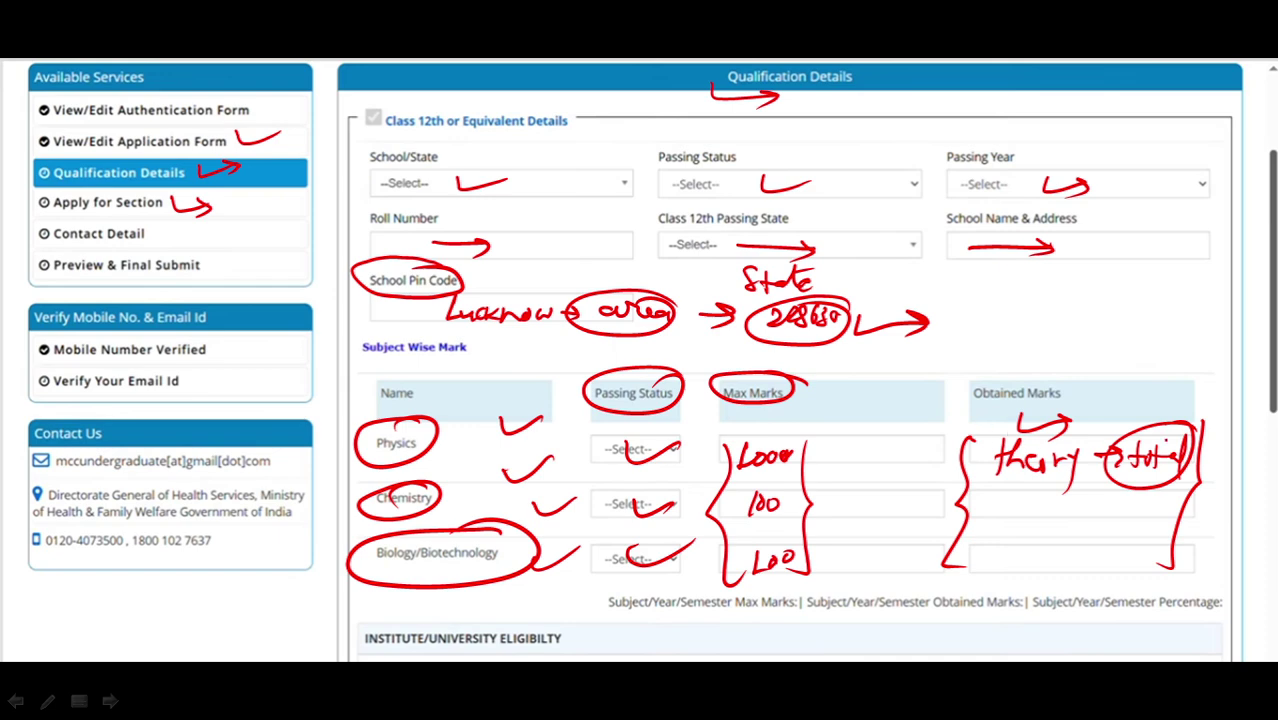
{"action": "mouse_move", "coordinate": [988, 478]}
{"action": "left_mouse_down"}
{"action": "mouse_move", "coordinate": [987, 518]}
{"action": "mouse_move", "coordinate": [992, 500]}
{"action": "left_mouse_up"}
{"action": "left_click_drag", "start_coordinate": [996, 500], "coordinate": [1035, 518]}
{"action": "mouse_move", "coordinate": [1046, 490]}
{"action": "left_mouse_down"}
{"action": "mouse_move", "coordinate": [1054, 518]}
{"action": "mouse_move", "coordinate": [1092, 520]}
{"action": "left_mouse_up"}
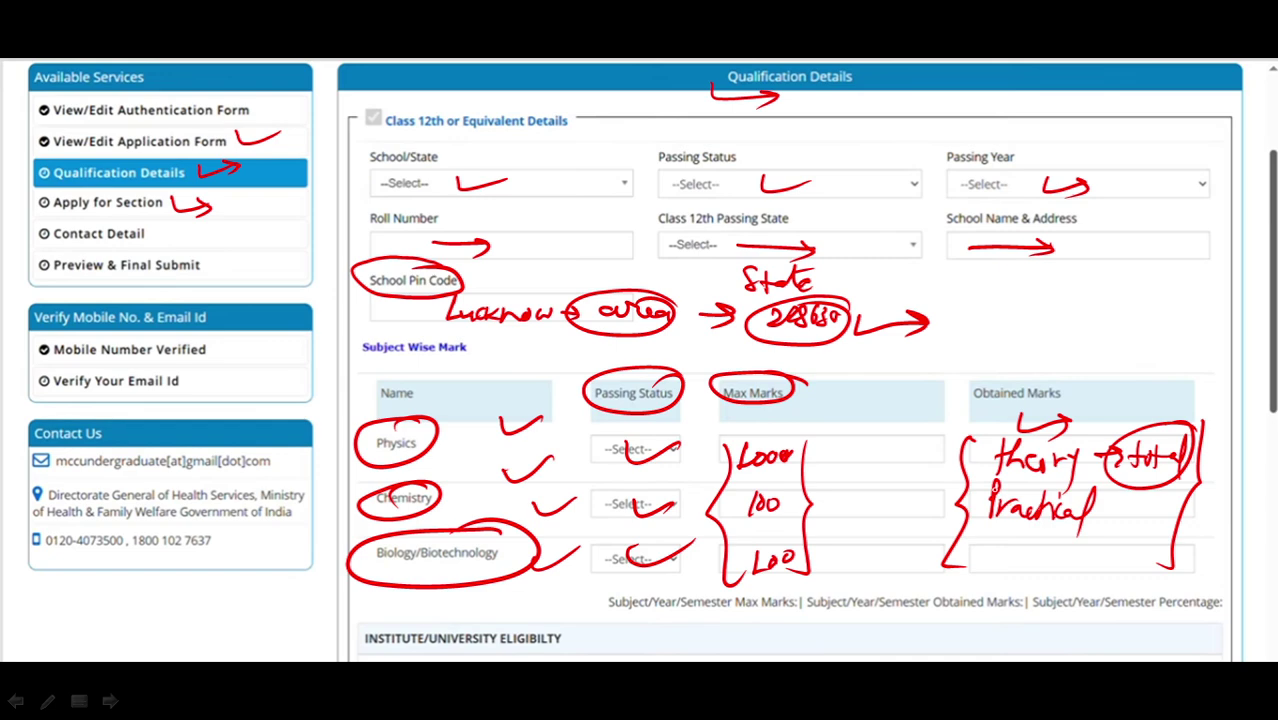
{"action": "mouse_move", "coordinate": [977, 472]}
{"action": "left_mouse_down"}
{"action": "mouse_move", "coordinate": [994, 470]}
{"action": "mouse_move", "coordinate": [986, 478]}
{"action": "left_mouse_up"}
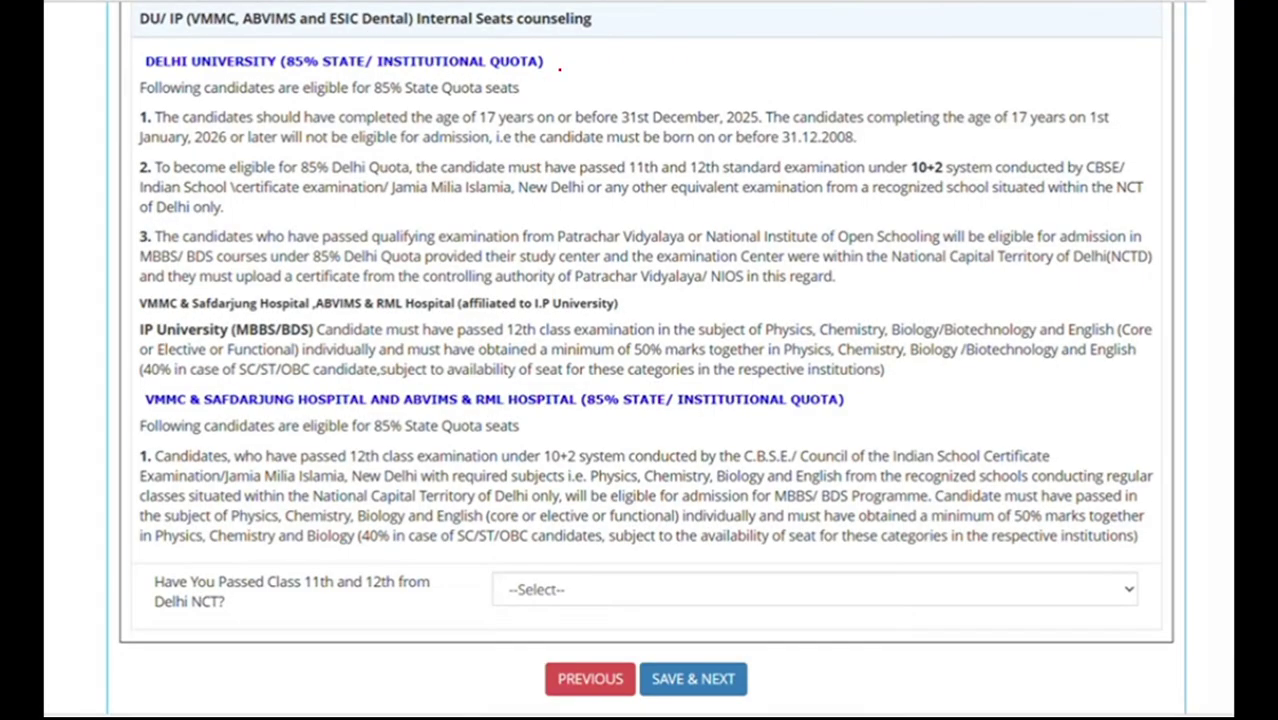
Mark the Delhi University quota heading, underline the VMMC & Safdarjung quota heading with arrows, and bracket the eligibility conditions between them
{"action": "left_click_drag", "start_coordinate": [559, 69], "coordinate": [613, 74]}
{"action": "left_click_drag", "start_coordinate": [146, 418], "coordinate": [842, 424]}
{"action": "left_click_drag", "start_coordinate": [842, 424], "coordinate": [812, 436]}
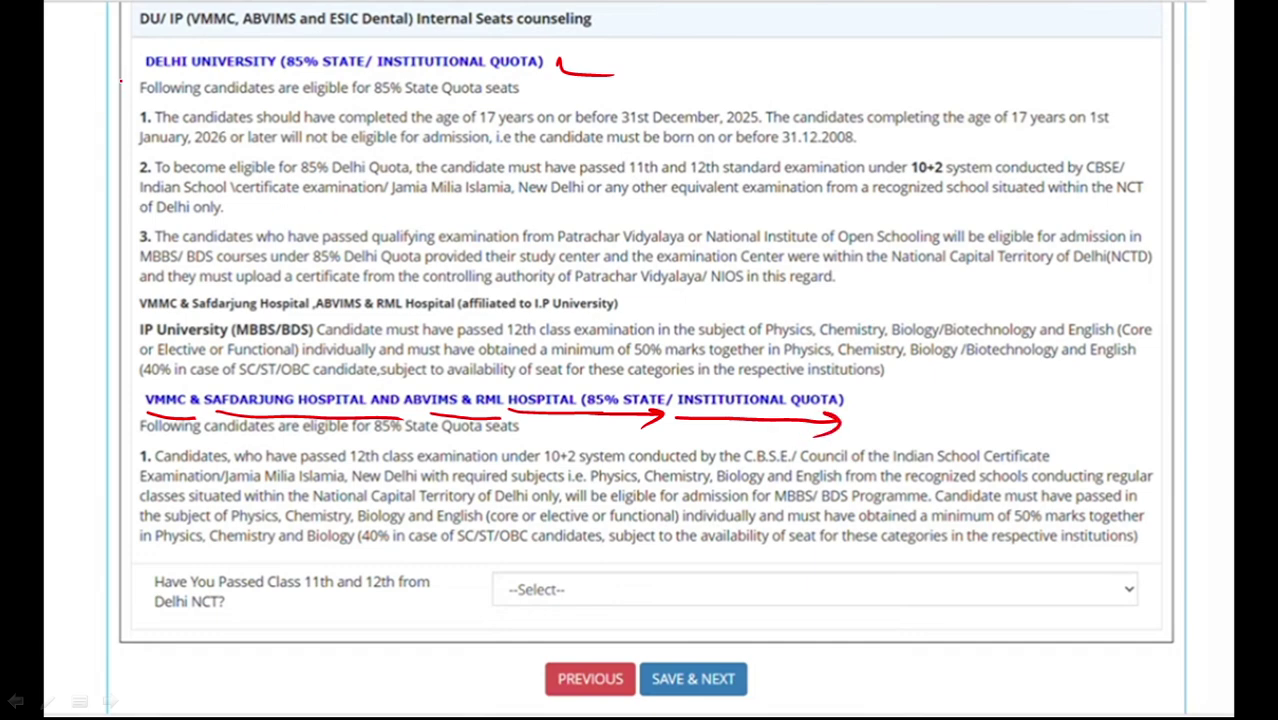
{"action": "mouse_move", "coordinate": [121, 82]}
{"action": "left_mouse_down"}
{"action": "mouse_move", "coordinate": [90, 250]}
{"action": "mouse_move", "coordinate": [100, 372]}
{"action": "left_mouse_up"}
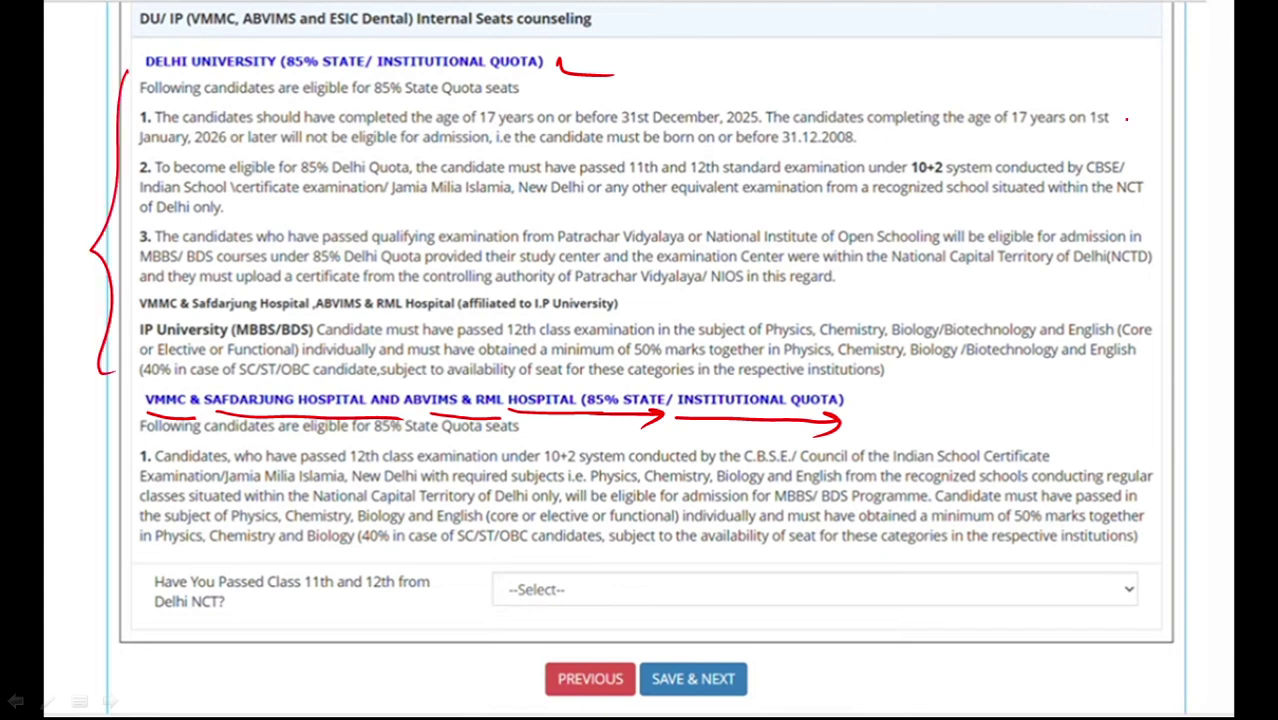
Close the bracket around the Delhi University conditions, circle NIOS, and handwrite "NIOS – 12th", "Delhi" and a circled "NCT" beside it with arrows
{"action": "mouse_move", "coordinate": [1133, 100]}
{"action": "left_mouse_down"}
{"action": "mouse_move", "coordinate": [1140, 188]}
{"action": "mouse_move", "coordinate": [1068, 368]}
{"action": "left_mouse_up"}
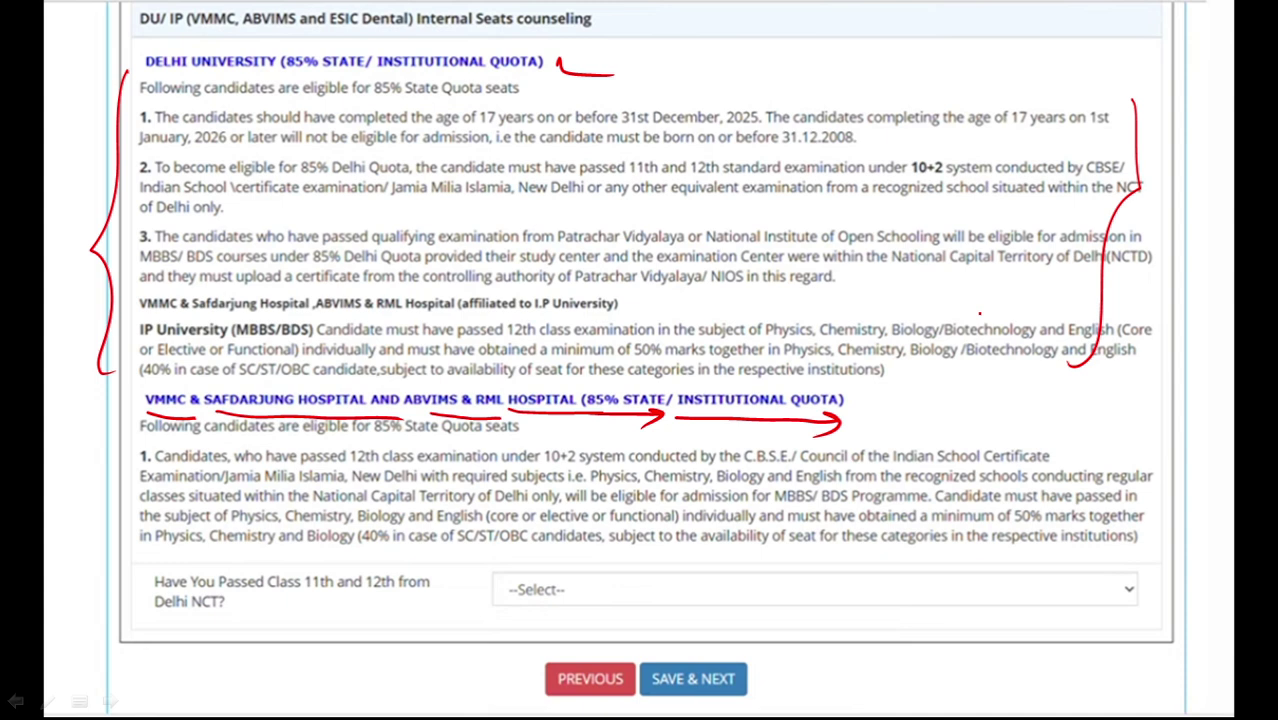
{"action": "mouse_move", "coordinate": [718, 254]}
{"action": "left_mouse_down"}
{"action": "mouse_move", "coordinate": [712, 300]}
{"action": "mouse_move", "coordinate": [756, 258]}
{"action": "left_mouse_up"}
{"action": "mouse_move", "coordinate": [828, 294]}
{"action": "left_mouse_down"}
{"action": "mouse_move", "coordinate": [826, 318]}
{"action": "mouse_move", "coordinate": [846, 298]}
{"action": "mouse_move", "coordinate": [858, 318]}
{"action": "mouse_move", "coordinate": [1000, 298]}
{"action": "left_mouse_up"}
{"action": "mouse_move", "coordinate": [925, 376]}
{"action": "left_mouse_down"}
{"action": "mouse_move", "coordinate": [918, 400]}
{"action": "mouse_move", "coordinate": [986, 372]}
{"action": "mouse_move", "coordinate": [1001, 396]}
{"action": "left_mouse_up"}
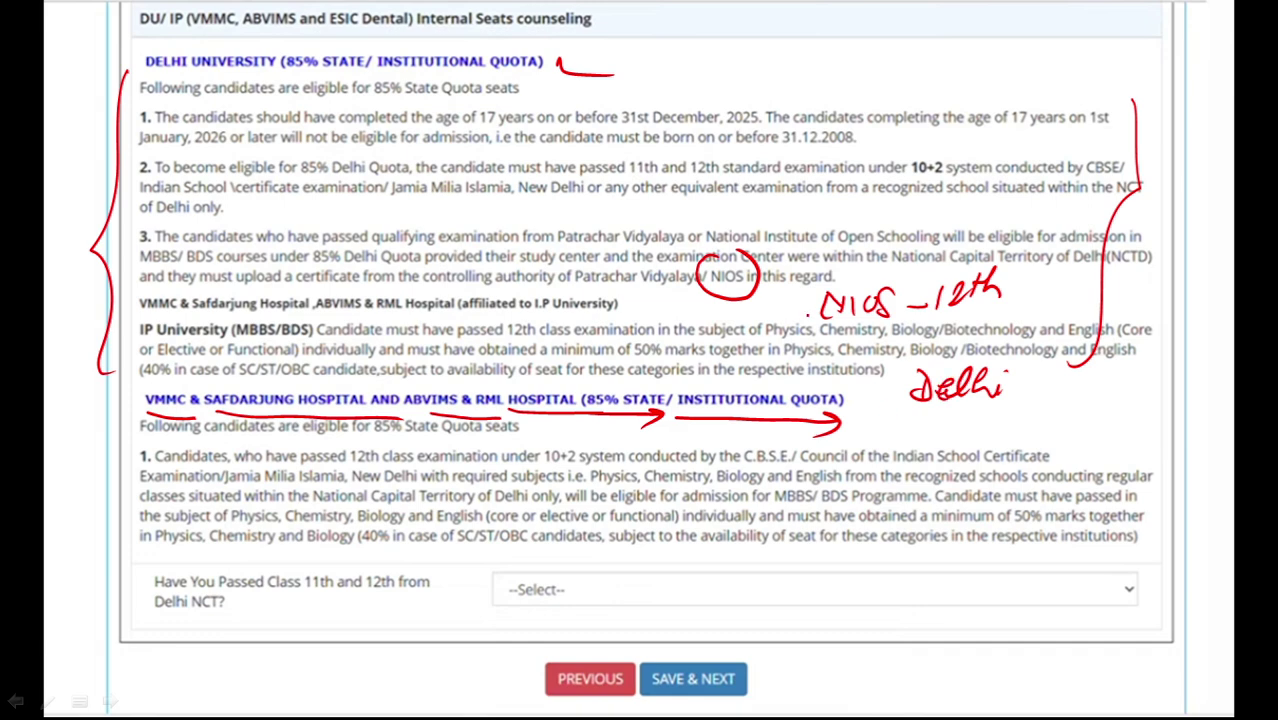
{"action": "mouse_move", "coordinate": [786, 324]}
{"action": "left_mouse_down"}
{"action": "mouse_move", "coordinate": [900, 327]}
{"action": "mouse_move", "coordinate": [880, 343]}
{"action": "mouse_move", "coordinate": [988, 352]}
{"action": "mouse_move", "coordinate": [968, 370]}
{"action": "mouse_move", "coordinate": [1022, 342]}
{"action": "mouse_move", "coordinate": [1034, 364]}
{"action": "mouse_move", "coordinate": [1074, 342]}
{"action": "mouse_move", "coordinate": [1066, 370]}
{"action": "left_mouse_up"}
{"action": "left_click_drag", "start_coordinate": [1068, 322], "coordinate": [1097, 363]}
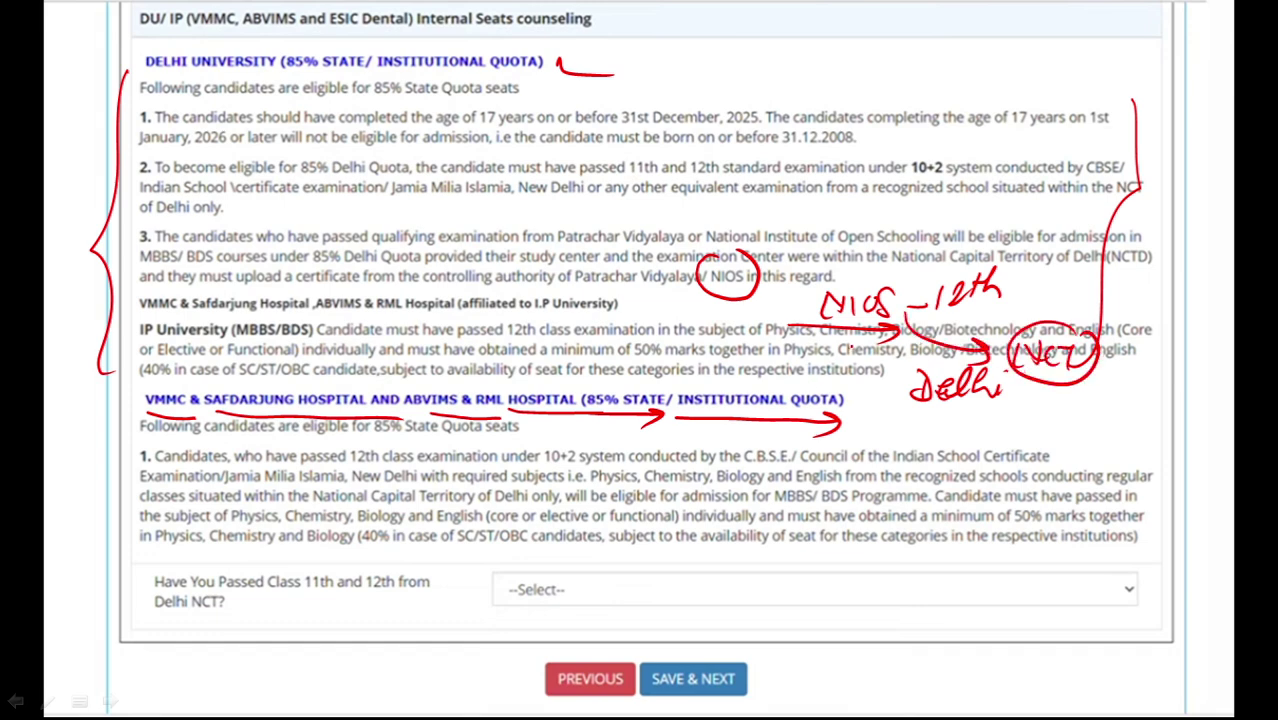
Draw a curved arrow from the handwritten NIOS note to a new note "exam – NCT Delhi" and box the word "NIOS"
{"action": "left_click_drag", "start_coordinate": [842, 330], "coordinate": [898, 432]}
{"action": "mouse_move", "coordinate": [916, 430]}
{"action": "left_mouse_down"}
{"action": "mouse_move", "coordinate": [912, 440]}
{"action": "mouse_move", "coordinate": [954, 428]}
{"action": "mouse_move", "coordinate": [976, 440]}
{"action": "mouse_move", "coordinate": [1040, 418]}
{"action": "mouse_move", "coordinate": [1042, 440]}
{"action": "mouse_move", "coordinate": [1072, 418]}
{"action": "left_mouse_up"}
{"action": "mouse_move", "coordinate": [1064, 420]}
{"action": "left_mouse_down"}
{"action": "mouse_move", "coordinate": [1062, 442]}
{"action": "mouse_move", "coordinate": [1140, 432]}
{"action": "left_mouse_up"}
{"action": "left_click_drag", "start_coordinate": [1145, 430], "coordinate": [1156, 434]}
{"action": "left_click_drag", "start_coordinate": [1157, 418], "coordinate": [1158, 420]}
{"action": "mouse_move", "coordinate": [818, 276]}
{"action": "left_mouse_down"}
{"action": "mouse_move", "coordinate": [896, 266]}
{"action": "mouse_move", "coordinate": [794, 334]}
{"action": "left_mouse_up"}
{"action": "left_click_drag", "start_coordinate": [904, 264], "coordinate": [900, 322]}
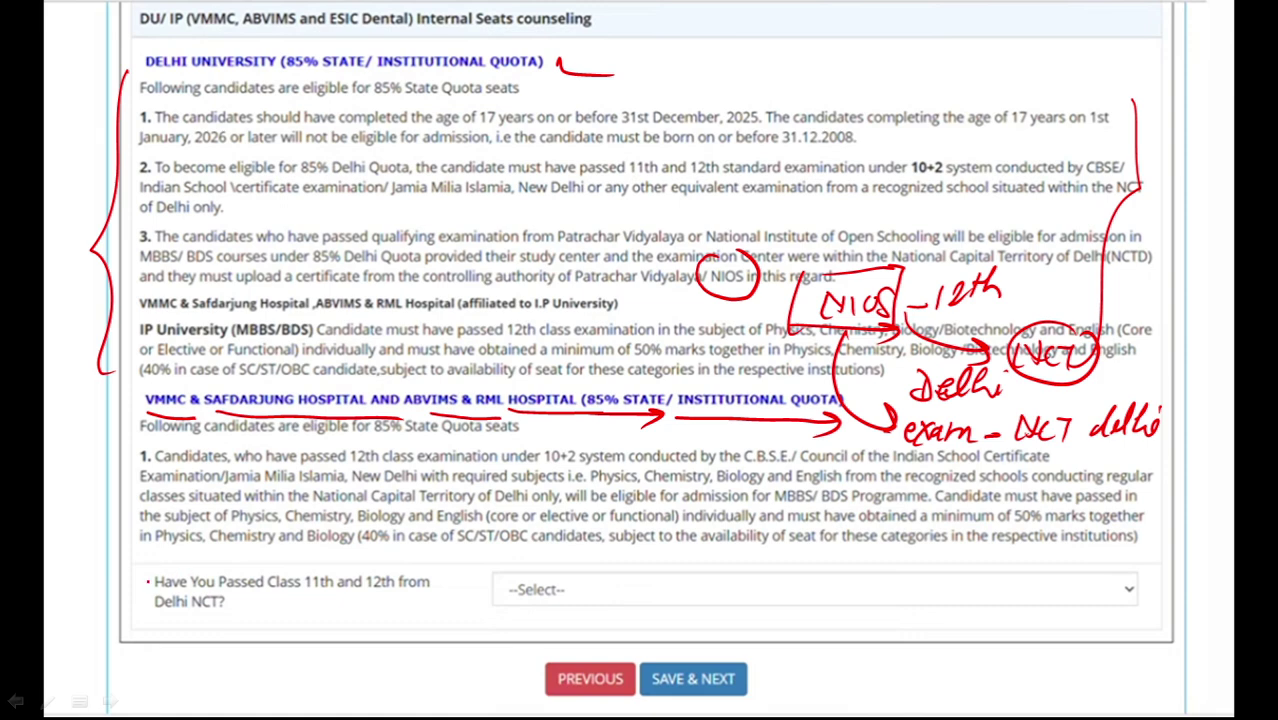
Mark the "Have You Passed Class 11th and 12th from Delhi NCT?" question and its answer field
{"action": "left_click_drag", "start_coordinate": [122, 556], "coordinate": [184, 530]}
{"action": "left_click_drag", "start_coordinate": [210, 617], "coordinate": [291, 598]}
{"action": "left_click_drag", "start_coordinate": [268, 592], "coordinate": [278, 614]}
{"action": "mouse_move", "coordinate": [545, 577]}
{"action": "left_mouse_down"}
{"action": "mouse_move", "coordinate": [570, 598]}
{"action": "mouse_move", "coordinate": [610, 602]}
{"action": "mouse_move", "coordinate": [686, 590]}
{"action": "left_mouse_up"}
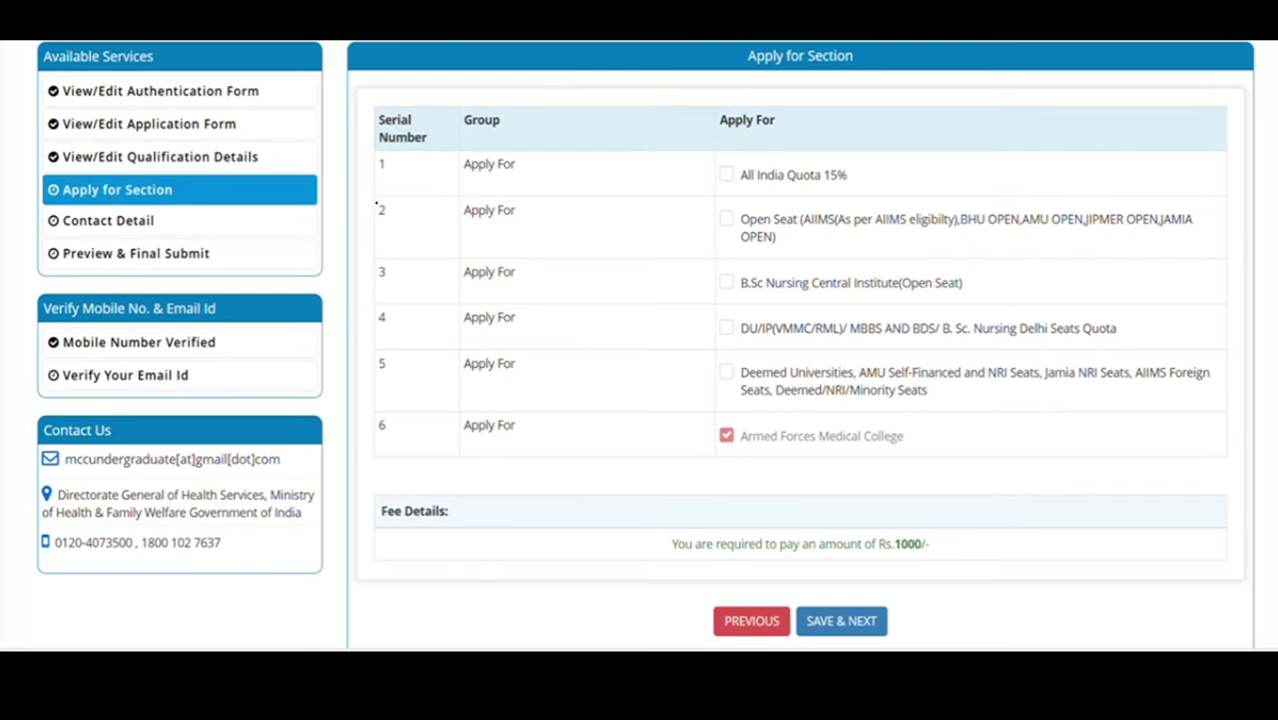
Enclose the Apply for Section rows in curly brackets, draw an arrow at row 1, and circle All India Quota 15%
{"action": "mouse_move", "coordinate": [356, 157]}
{"action": "left_mouse_down"}
{"action": "mouse_move", "coordinate": [346, 426]}
{"action": "mouse_move", "coordinate": [370, 435]}
{"action": "left_mouse_up"}
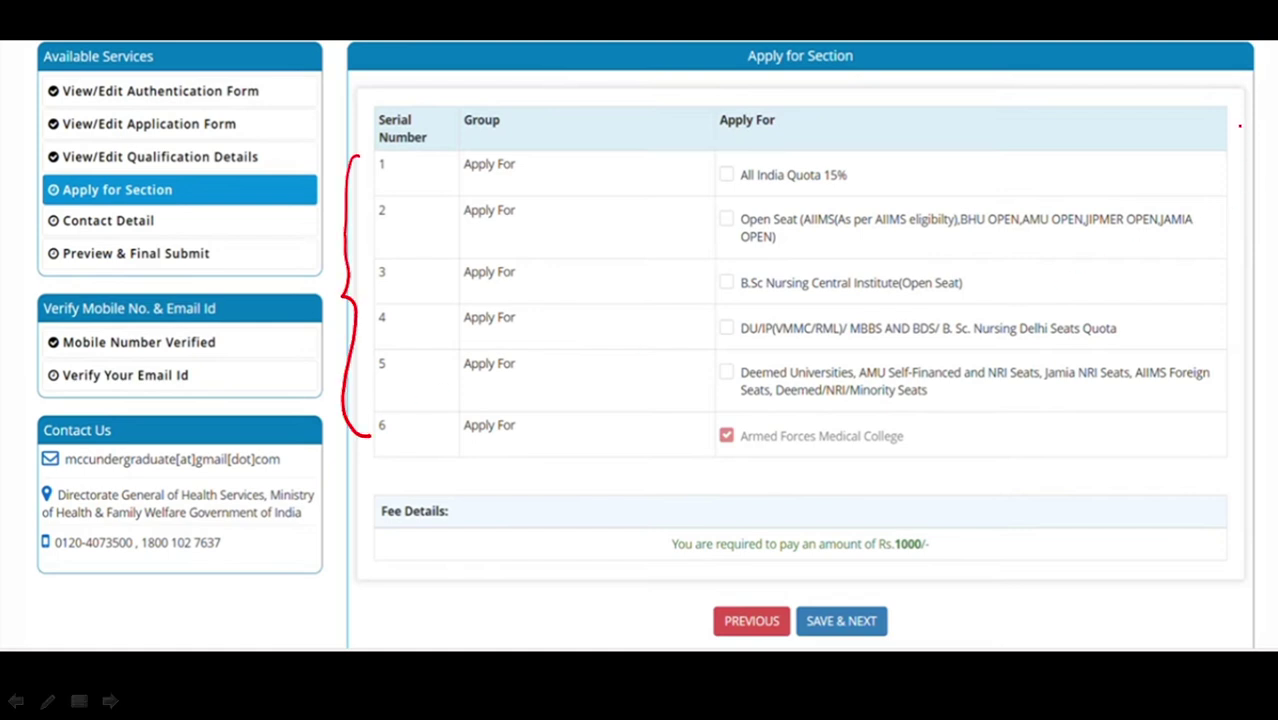
{"action": "mouse_move", "coordinate": [1240, 126]}
{"action": "left_mouse_down"}
{"action": "mouse_move", "coordinate": [1204, 400]}
{"action": "mouse_move", "coordinate": [1190, 408]}
{"action": "left_mouse_up"}
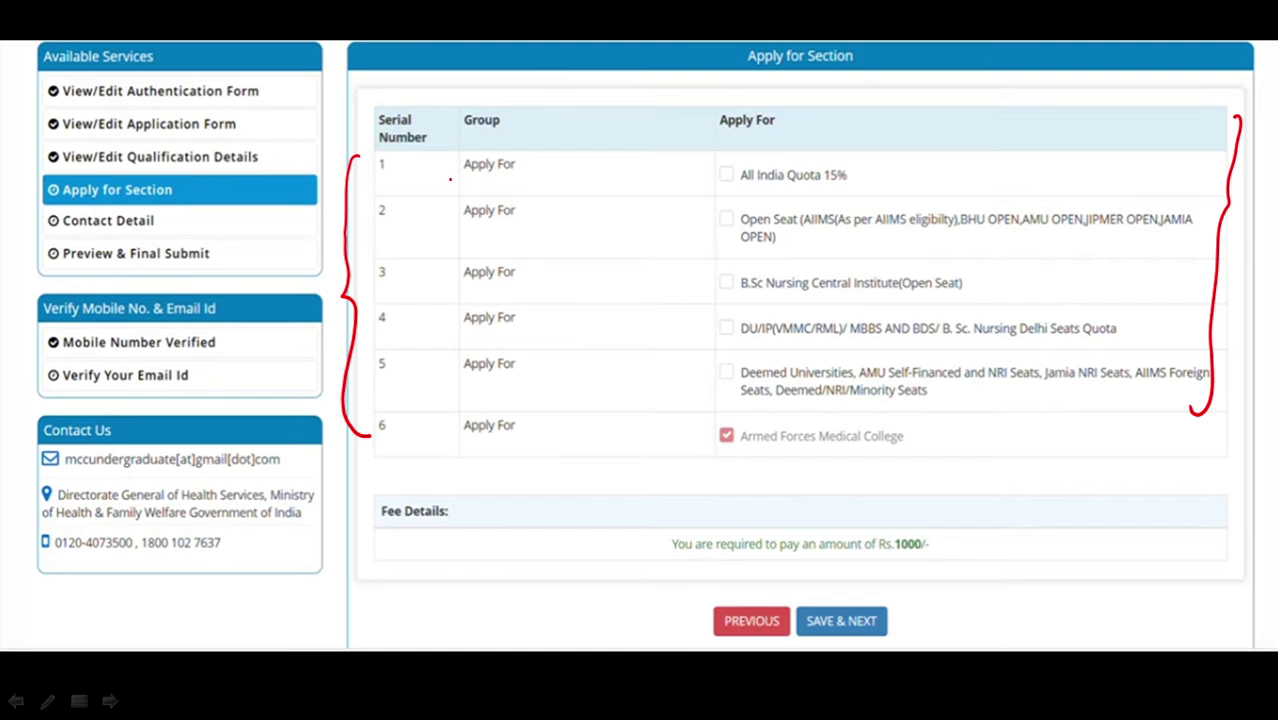
{"action": "mouse_move", "coordinate": [445, 179]}
{"action": "left_mouse_down"}
{"action": "mouse_move", "coordinate": [529, 180]}
{"action": "mouse_move", "coordinate": [506, 189]}
{"action": "left_mouse_up"}
{"action": "mouse_move", "coordinate": [740, 157]}
{"action": "left_mouse_down"}
{"action": "mouse_move", "coordinate": [700, 180]}
{"action": "mouse_move", "coordinate": [828, 206]}
{"action": "mouse_move", "coordinate": [842, 155]}
{"action": "mouse_move", "coordinate": [716, 147]}
{"action": "left_mouse_up"}
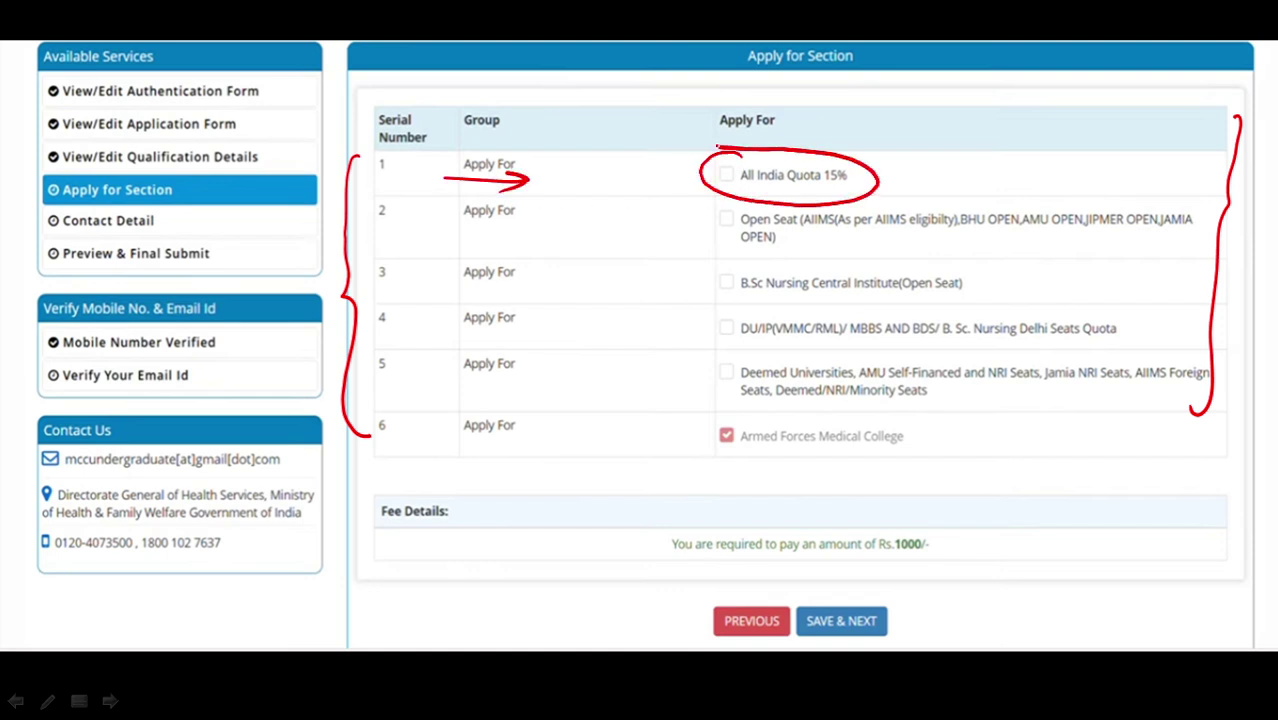
Handwrite "SQ – 15%" with arrows beside All India Quota 15% and add tick marks above it
{"action": "mouse_move", "coordinate": [882, 178]}
{"action": "left_mouse_down"}
{"action": "mouse_move", "coordinate": [932, 190]}
{"action": "mouse_move", "coordinate": [968, 168]}
{"action": "mouse_move", "coordinate": [958, 186]}
{"action": "mouse_move", "coordinate": [978, 178]}
{"action": "mouse_move", "coordinate": [978, 190]}
{"action": "left_mouse_up"}
{"action": "left_click_drag", "start_coordinate": [990, 180], "coordinate": [1066, 194]}
{"action": "left_click_drag", "start_coordinate": [1060, 178], "coordinate": [1136, 181]}
{"action": "left_click", "coordinate": [1090, 184]}
{"action": "left_click", "coordinate": [1100, 185]}
{"action": "mouse_move", "coordinate": [842, 130]}
{"action": "left_mouse_down"}
{"action": "mouse_move", "coordinate": [896, 146]}
{"action": "mouse_move", "coordinate": [906, 126]}
{"action": "left_mouse_up"}
{"action": "left_click_drag", "start_coordinate": [862, 142], "coordinate": [866, 160]}
{"action": "mouse_move", "coordinate": [866, 162]}
{"action": "left_mouse_down"}
{"action": "mouse_move", "coordinate": [920, 140]}
{"action": "mouse_move", "coordinate": [916, 160]}
{"action": "left_mouse_up"}
{"action": "left_click_drag", "start_coordinate": [914, 166], "coordinate": [938, 148]}
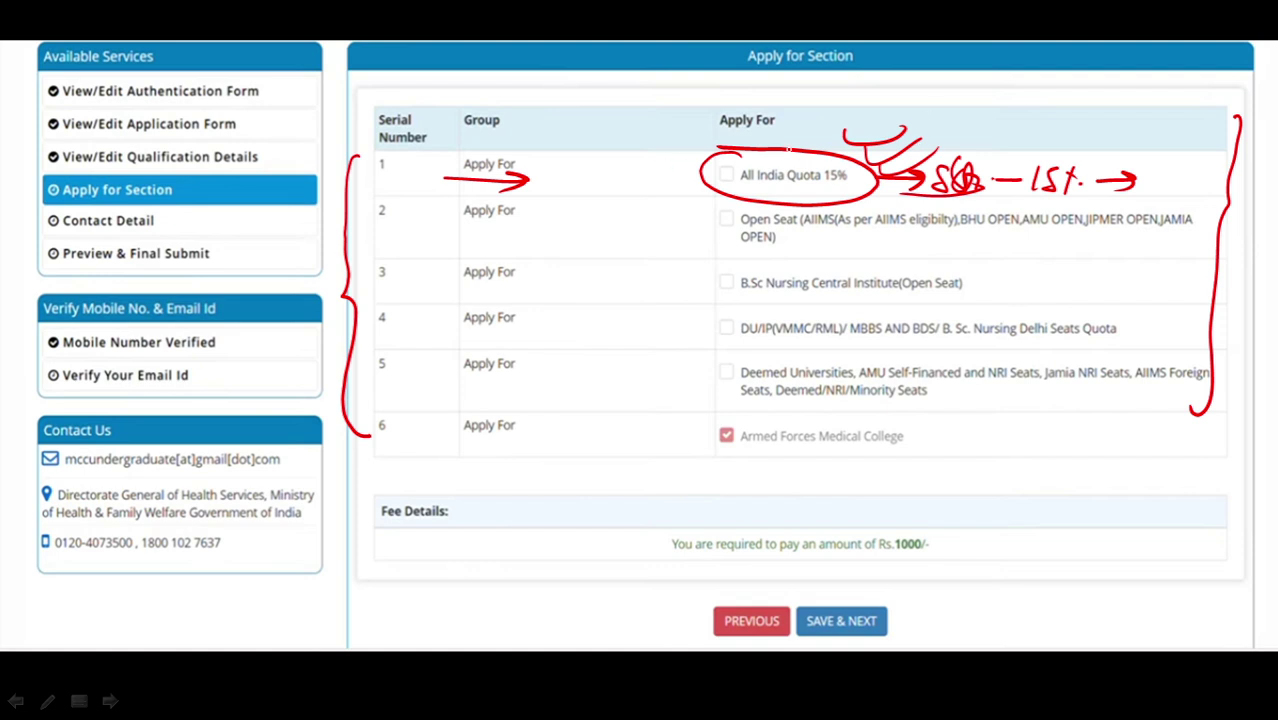
Underline row 2's Apply For, brace the Open Seat option, and draw lines and arrows under its institutions from AIIMS to JAMIA
{"action": "left_click_drag", "start_coordinate": [441, 229], "coordinate": [535, 230]}
{"action": "mouse_move", "coordinate": [736, 210]}
{"action": "left_mouse_down"}
{"action": "mouse_move", "coordinate": [724, 236]}
{"action": "mouse_move", "coordinate": [748, 258]}
{"action": "mouse_move", "coordinate": [824, 232]}
{"action": "mouse_move", "coordinate": [952, 240]}
{"action": "left_mouse_up"}
{"action": "mouse_move", "coordinate": [932, 235]}
{"action": "left_mouse_down"}
{"action": "mouse_move", "coordinate": [934, 250]}
{"action": "mouse_move", "coordinate": [1012, 230]}
{"action": "left_mouse_up"}
{"action": "left_click", "coordinate": [1022, 243]}
{"action": "left_click_drag", "start_coordinate": [996, 224], "coordinate": [1200, 238]}
{"action": "left_click", "coordinate": [1160, 251]}
{"action": "left_click_drag", "start_coordinate": [1180, 231], "coordinate": [1200, 238]}
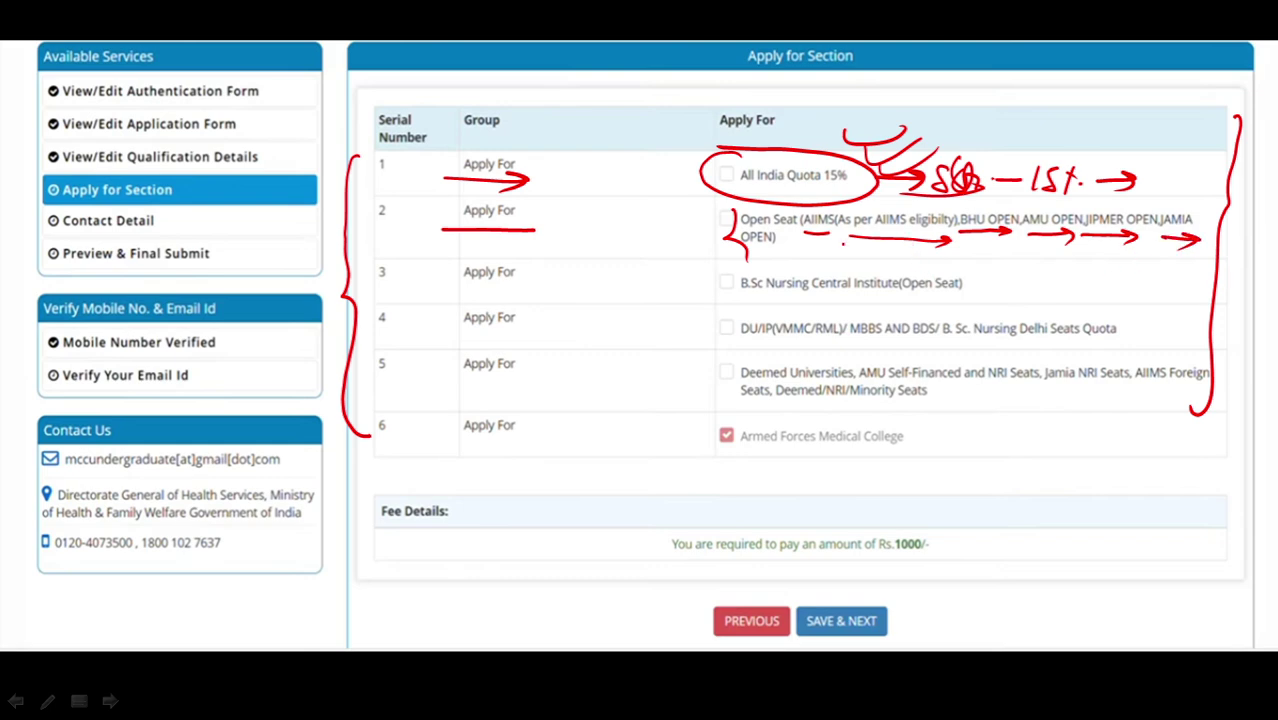
Add tick marks beneath the Open Seat institutions, circle that option's checkbox, and draw an arrow to the All India Quota option
{"action": "left_click_drag", "start_coordinate": [808, 244], "coordinate": [843, 244]}
{"action": "left_click_drag", "start_coordinate": [884, 242], "coordinate": [1142, 258]}
{"action": "left_click", "coordinate": [1071, 264]}
{"action": "left_click_drag", "start_coordinate": [1142, 258], "coordinate": [1166, 255]}
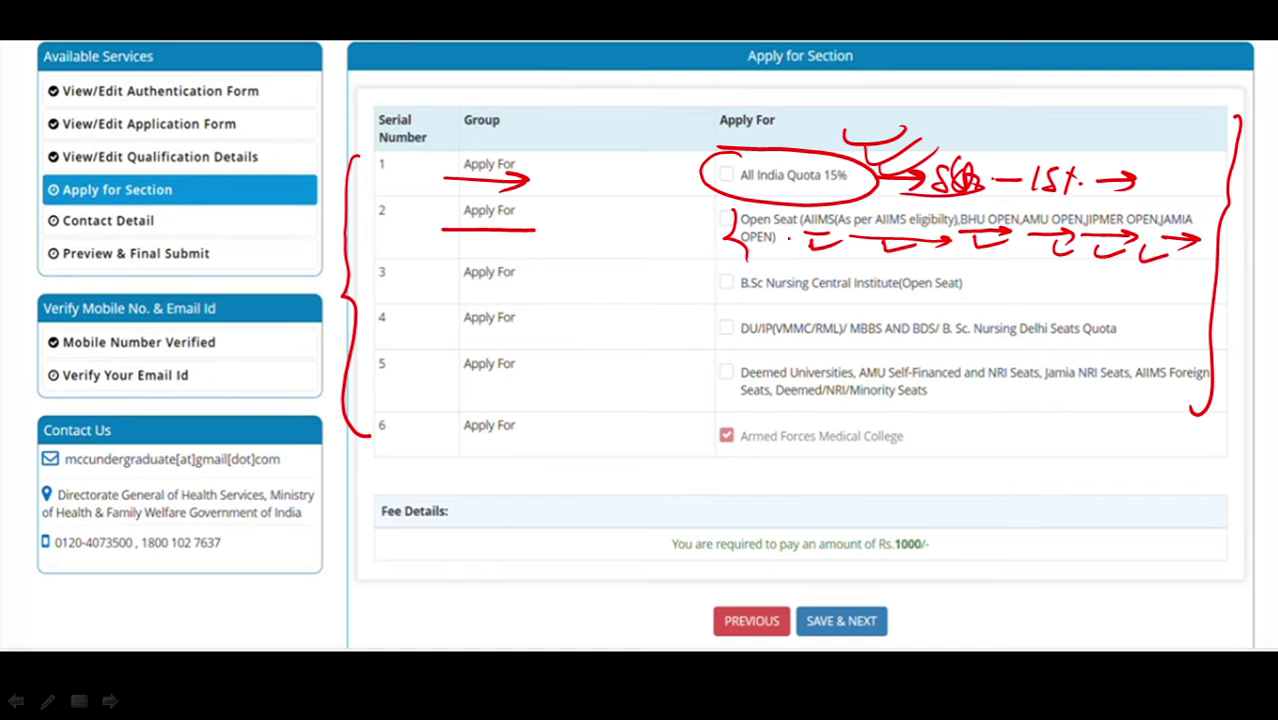
{"action": "mouse_move", "coordinate": [715, 205]}
{"action": "left_mouse_down"}
{"action": "mouse_move", "coordinate": [704, 226]}
{"action": "mouse_move", "coordinate": [748, 222]}
{"action": "mouse_move", "coordinate": [726, 194]}
{"action": "mouse_move", "coordinate": [706, 207]}
{"action": "left_mouse_up"}
{"action": "mouse_move", "coordinate": [666, 166]}
{"action": "left_mouse_down"}
{"action": "mouse_move", "coordinate": [706, 178]}
{"action": "mouse_move", "coordinate": [690, 190]}
{"action": "left_mouse_up"}
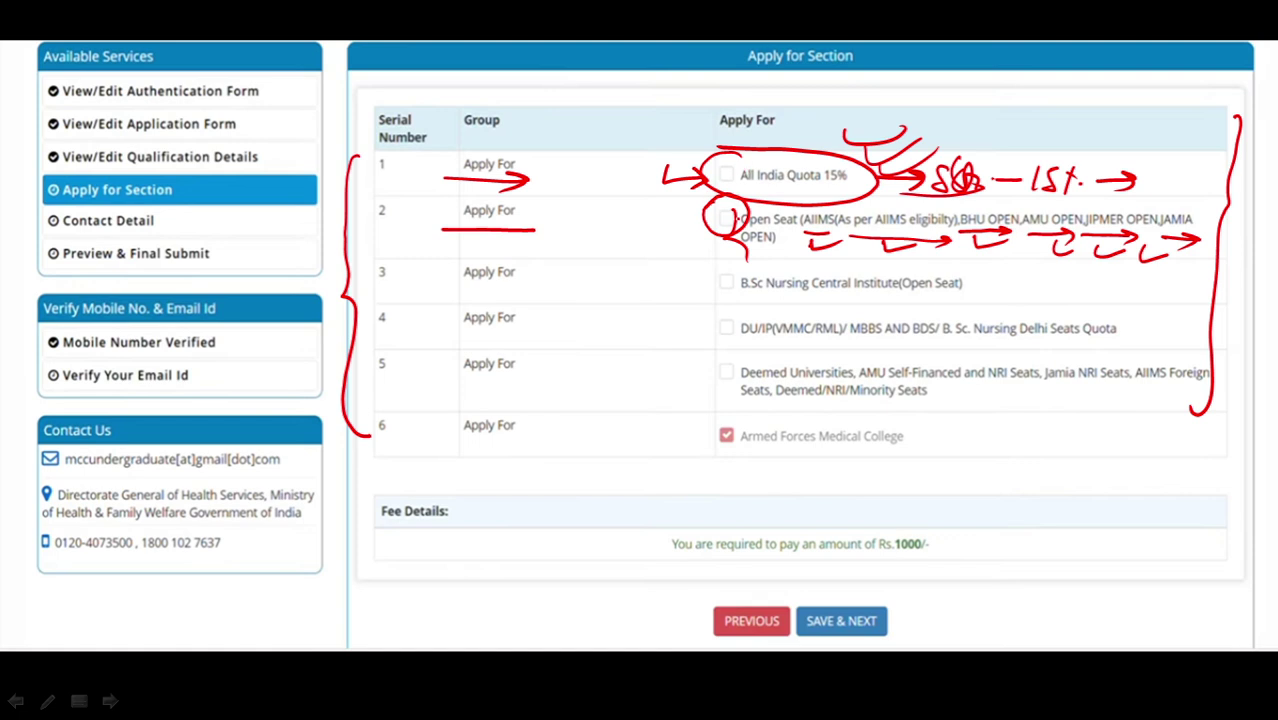
Draw arrows under row 3's Apply For and B.Sc Nursing Central Institute, enclose the option in curly brackets, and mark its checkbox
{"action": "left_click_drag", "start_coordinate": [446, 293], "coordinate": [514, 292]}
{"action": "left_click_drag", "start_coordinate": [480, 284], "coordinate": [480, 306]}
{"action": "left_click_drag", "start_coordinate": [737, 298], "coordinate": [994, 295]}
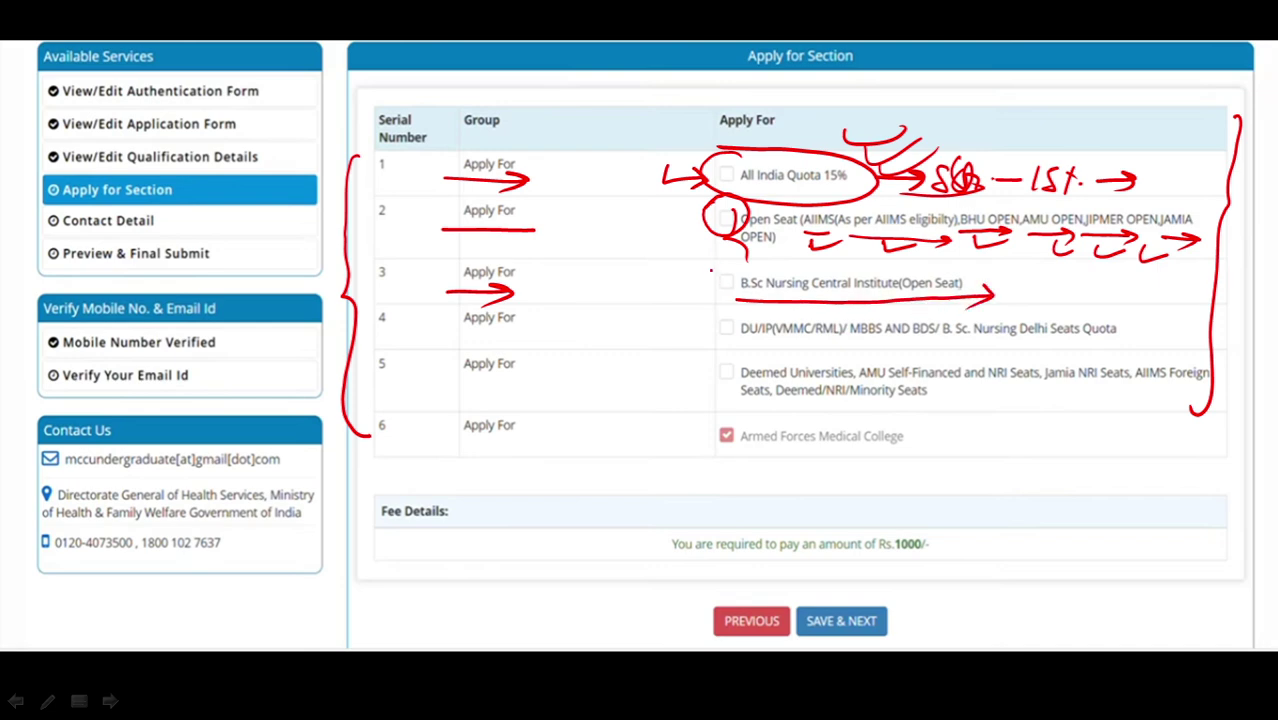
{"action": "left_click_drag", "start_coordinate": [711, 262], "coordinate": [700, 308]}
{"action": "left_click_drag", "start_coordinate": [1006, 263], "coordinate": [1004, 298]}
{"action": "left_click_drag", "start_coordinate": [712, 300], "coordinate": [750, 292]}
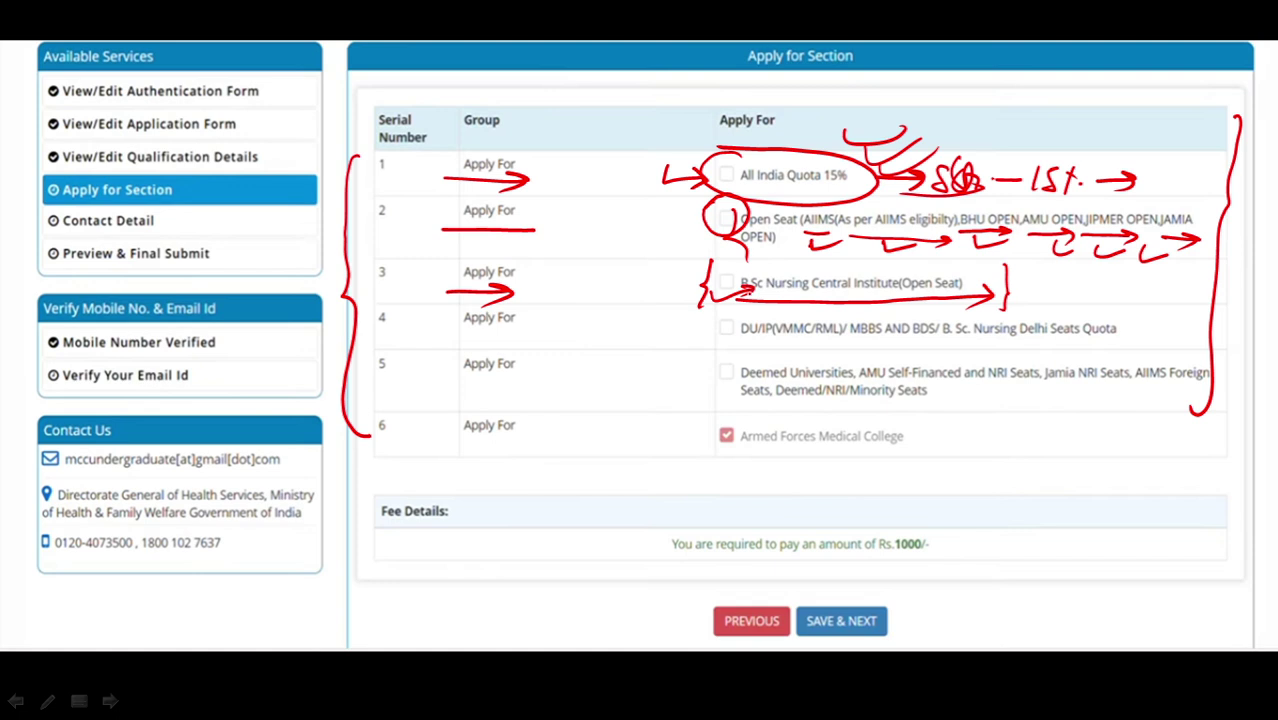
Draw arrows and underlines beneath row 4's Apply For and its DU/IP, MBBS, BDS and B.Sc. Nursing Delhi Seats Quota text
{"action": "mouse_move", "coordinate": [452, 327]}
{"action": "left_mouse_down"}
{"action": "mouse_move", "coordinate": [512, 325]}
{"action": "mouse_move", "coordinate": [492, 334]}
{"action": "left_mouse_up"}
{"action": "left_click_drag", "start_coordinate": [727, 341], "coordinate": [752, 341]}
{"action": "right_click", "coordinate": [760, 343]}
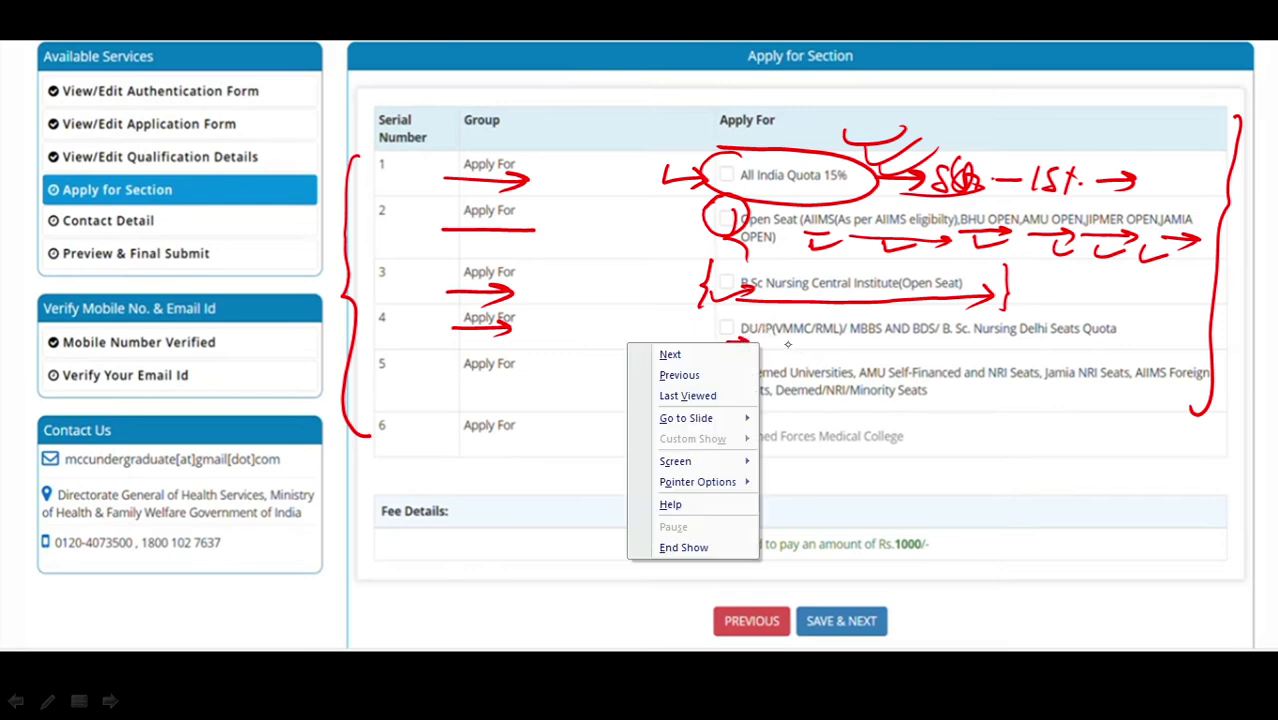
{"action": "left_click", "coordinate": [806, 348]}
{"action": "left_click_drag", "start_coordinate": [820, 340], "coordinate": [1148, 348]}
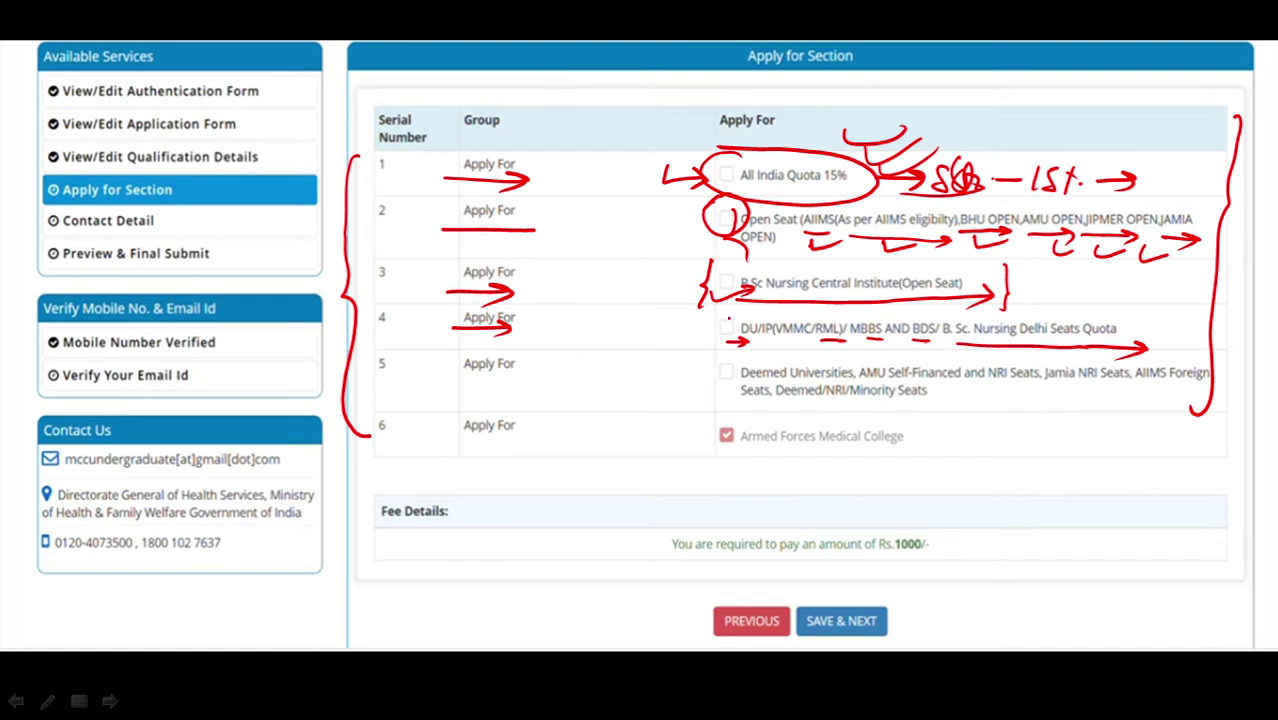
Circle the Delhi Seats Quota checkbox, handwrite "DSQ – (DAIQ)" with an arrow to it, and tick the All India Quota option
{"action": "mouse_move", "coordinate": [728, 310]}
{"action": "left_mouse_down"}
{"action": "mouse_move", "coordinate": [710, 318]}
{"action": "mouse_move", "coordinate": [714, 344]}
{"action": "mouse_move", "coordinate": [743, 328]}
{"action": "mouse_move", "coordinate": [728, 309]}
{"action": "left_mouse_up"}
{"action": "mouse_move", "coordinate": [532, 322]}
{"action": "left_mouse_down"}
{"action": "mouse_move", "coordinate": [534, 345]}
{"action": "mouse_move", "coordinate": [550, 345]}
{"action": "mouse_move", "coordinate": [573, 314]}
{"action": "mouse_move", "coordinate": [582, 344]}
{"action": "left_mouse_up"}
{"action": "left_click_drag", "start_coordinate": [588, 339], "coordinate": [603, 338]}
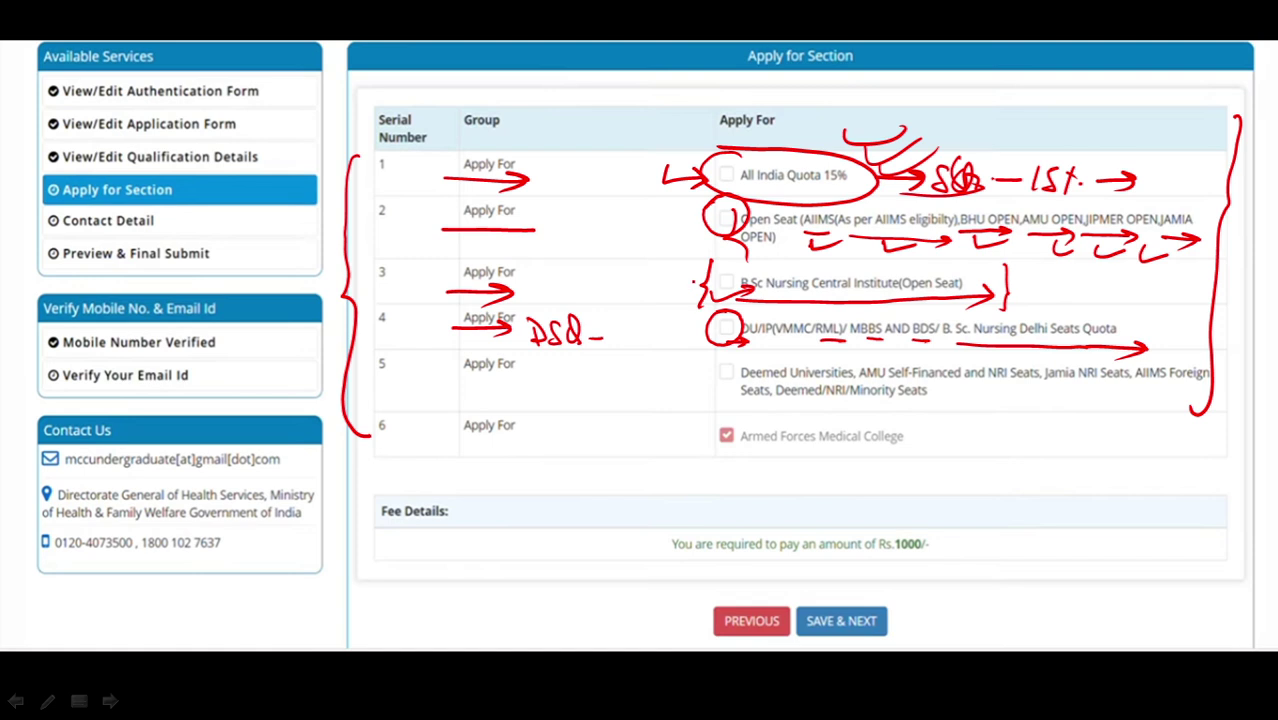
{"action": "left_click_drag", "start_coordinate": [676, 160], "coordinate": [720, 148]}
{"action": "left_click", "coordinate": [674, 275]}
{"action": "mouse_move", "coordinate": [628, 306]}
{"action": "left_mouse_down"}
{"action": "mouse_move", "coordinate": [630, 328]}
{"action": "mouse_move", "coordinate": [656, 300]}
{"action": "mouse_move", "coordinate": [686, 306]}
{"action": "mouse_move", "coordinate": [684, 318]}
{"action": "left_mouse_up"}
{"action": "left_click_drag", "start_coordinate": [688, 274], "coordinate": [692, 324]}
{"action": "mouse_move", "coordinate": [610, 286]}
{"action": "left_mouse_down"}
{"action": "mouse_move", "coordinate": [642, 345]}
{"action": "mouse_move", "coordinate": [720, 338]}
{"action": "left_mouse_up"}
{"action": "right_click", "coordinate": [678, 346]}
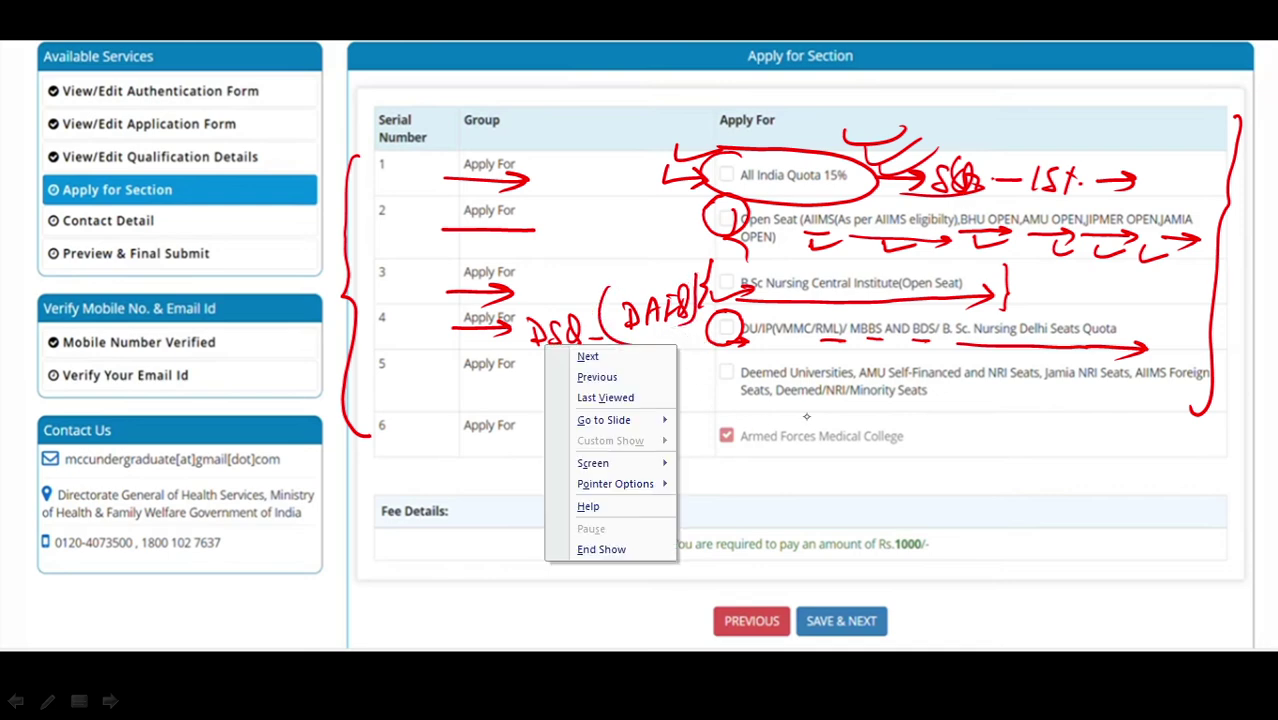
{"action": "left_click", "coordinate": [984, 459]}
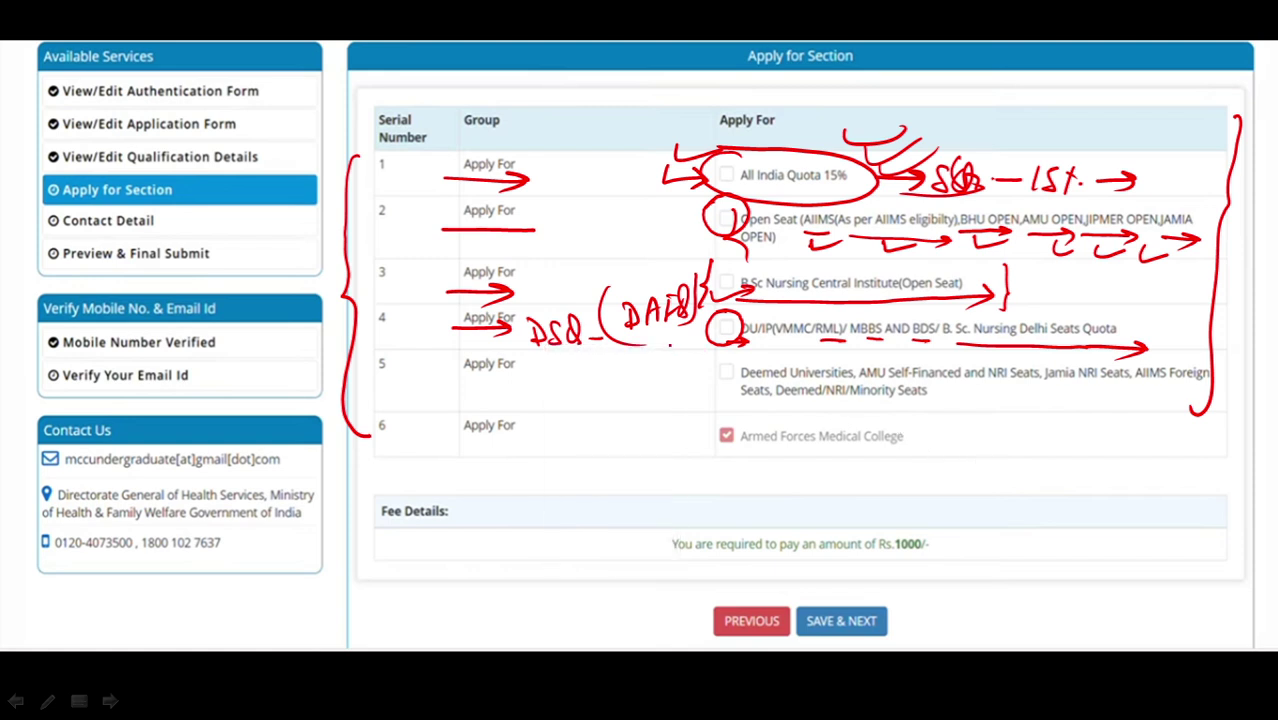
{"action": "mouse_move", "coordinate": [660, 345]}
{"action": "left_mouse_down"}
{"action": "mouse_move", "coordinate": [704, 340]}
{"action": "mouse_move", "coordinate": [692, 350]}
{"action": "left_mouse_up"}
Draw an arrow at row 5, circle the Deemed Universities checkbox, and underline the listed NRI, Jamia, AIIMS Foreign and Minority seats
{"action": "mouse_move", "coordinate": [463, 369]}
{"action": "left_mouse_down"}
{"action": "mouse_move", "coordinate": [536, 377]}
{"action": "mouse_move", "coordinate": [522, 386]}
{"action": "left_mouse_up"}
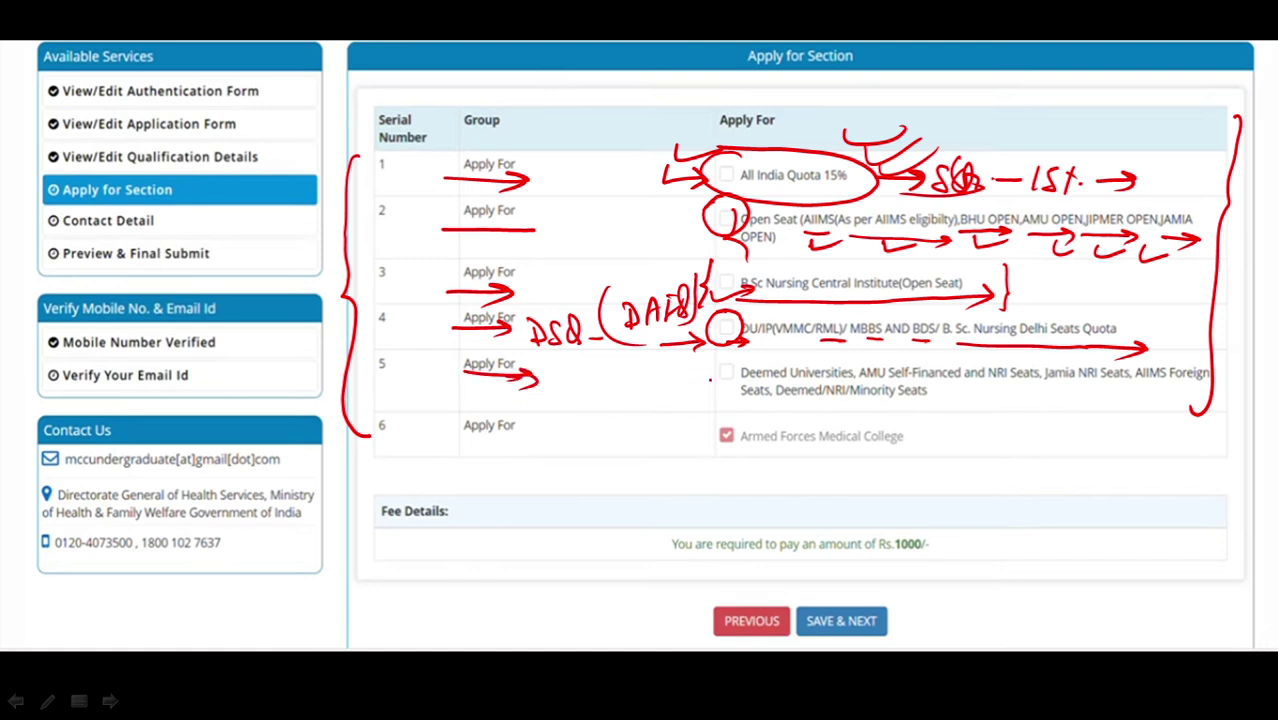
{"action": "mouse_move", "coordinate": [716, 356]}
{"action": "left_mouse_down"}
{"action": "mouse_move", "coordinate": [700, 368]}
{"action": "mouse_move", "coordinate": [740, 388]}
{"action": "mouse_move", "coordinate": [714, 352]}
{"action": "mouse_move", "coordinate": [702, 362]}
{"action": "left_mouse_up"}
{"action": "mouse_move", "coordinate": [862, 354]}
{"action": "left_mouse_down"}
{"action": "mouse_move", "coordinate": [1032, 356]}
{"action": "mouse_move", "coordinate": [1018, 364]}
{"action": "mouse_move", "coordinate": [1130, 388]}
{"action": "mouse_move", "coordinate": [1110, 396]}
{"action": "mouse_move", "coordinate": [1202, 390]}
{"action": "left_mouse_up"}
{"action": "left_click", "coordinate": [1174, 391]}
{"action": "left_click_drag", "start_coordinate": [1202, 390], "coordinate": [1188, 398]}
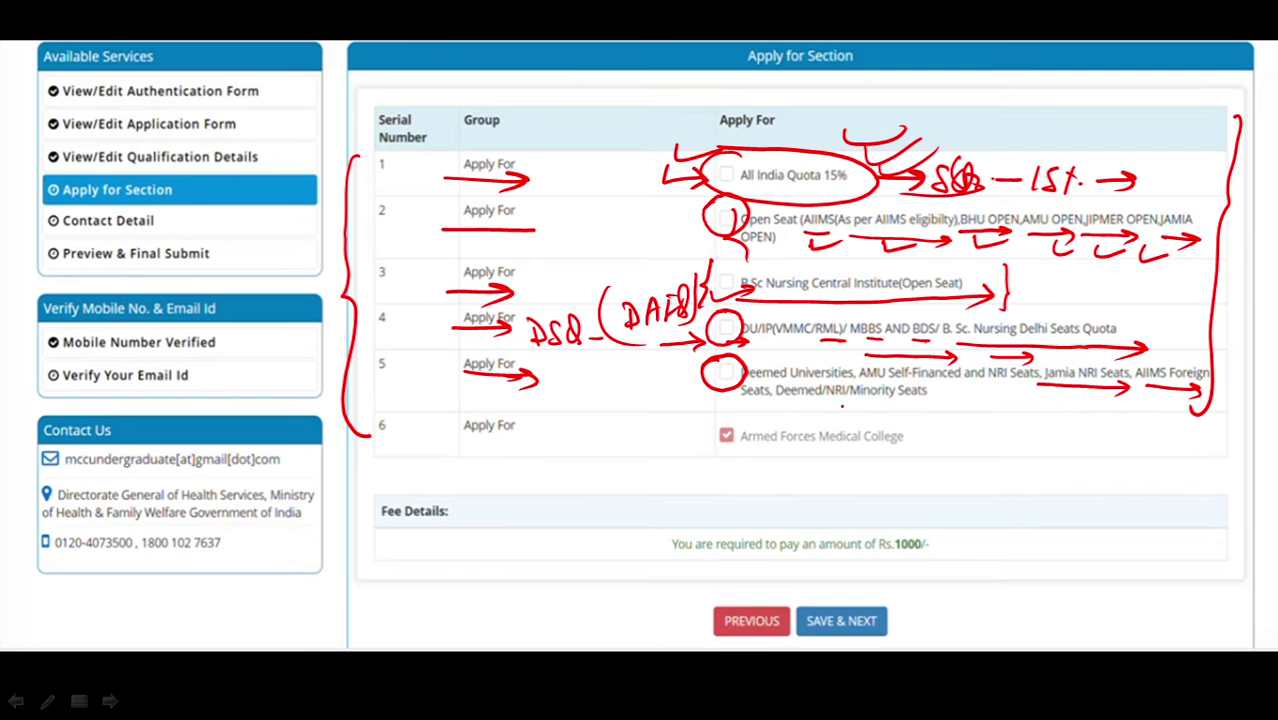
{"action": "left_click_drag", "start_coordinate": [776, 399], "coordinate": [796, 399]}
{"action": "left_click_drag", "start_coordinate": [804, 400], "coordinate": [952, 404]}
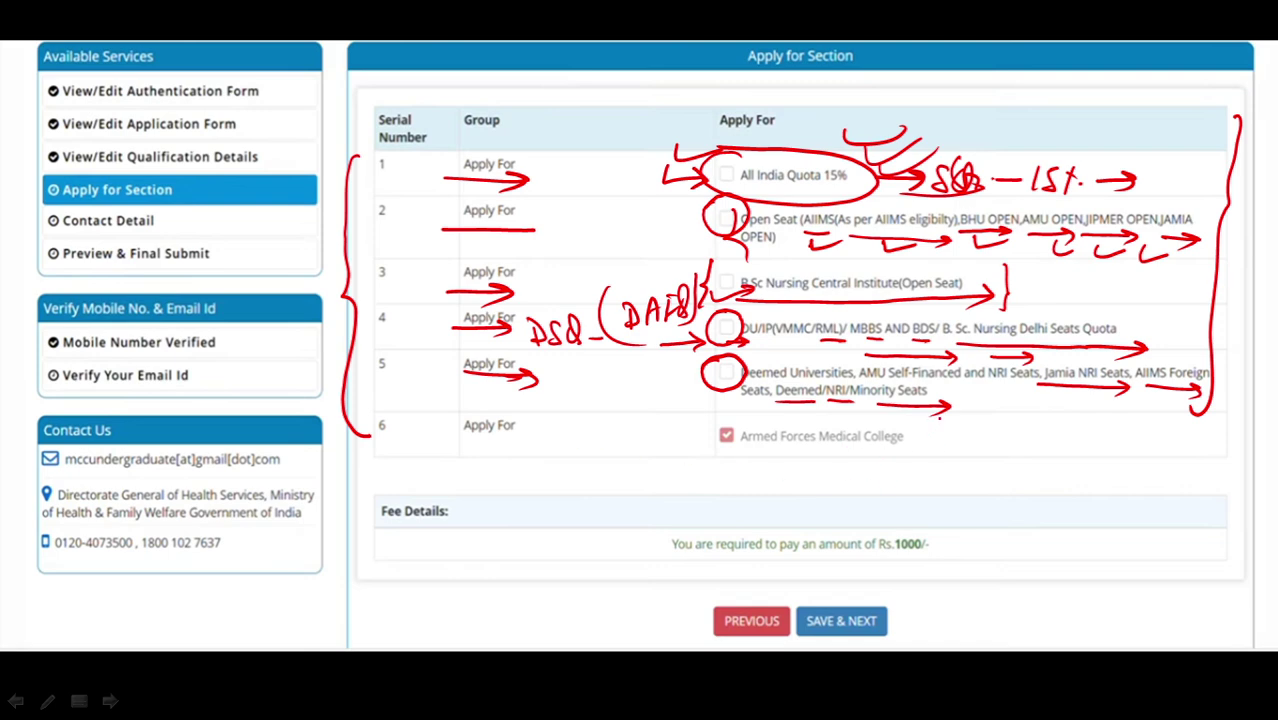
Bracket and strike out Armed Forces Medical College, draw a checkbox labelled "ESIC" below it, and handwrite a circled "other" in row 6
{"action": "left_click_drag", "start_coordinate": [938, 420], "coordinate": [990, 434]}
{"action": "mouse_move", "coordinate": [725, 462]}
{"action": "left_mouse_down"}
{"action": "mouse_move", "coordinate": [725, 484]}
{"action": "mouse_move", "coordinate": [746, 458]}
{"action": "mouse_move", "coordinate": [728, 484]}
{"action": "mouse_move", "coordinate": [748, 484]}
{"action": "mouse_move", "coordinate": [730, 476]}
{"action": "mouse_move", "coordinate": [748, 470]}
{"action": "mouse_move", "coordinate": [840, 482]}
{"action": "left_mouse_up"}
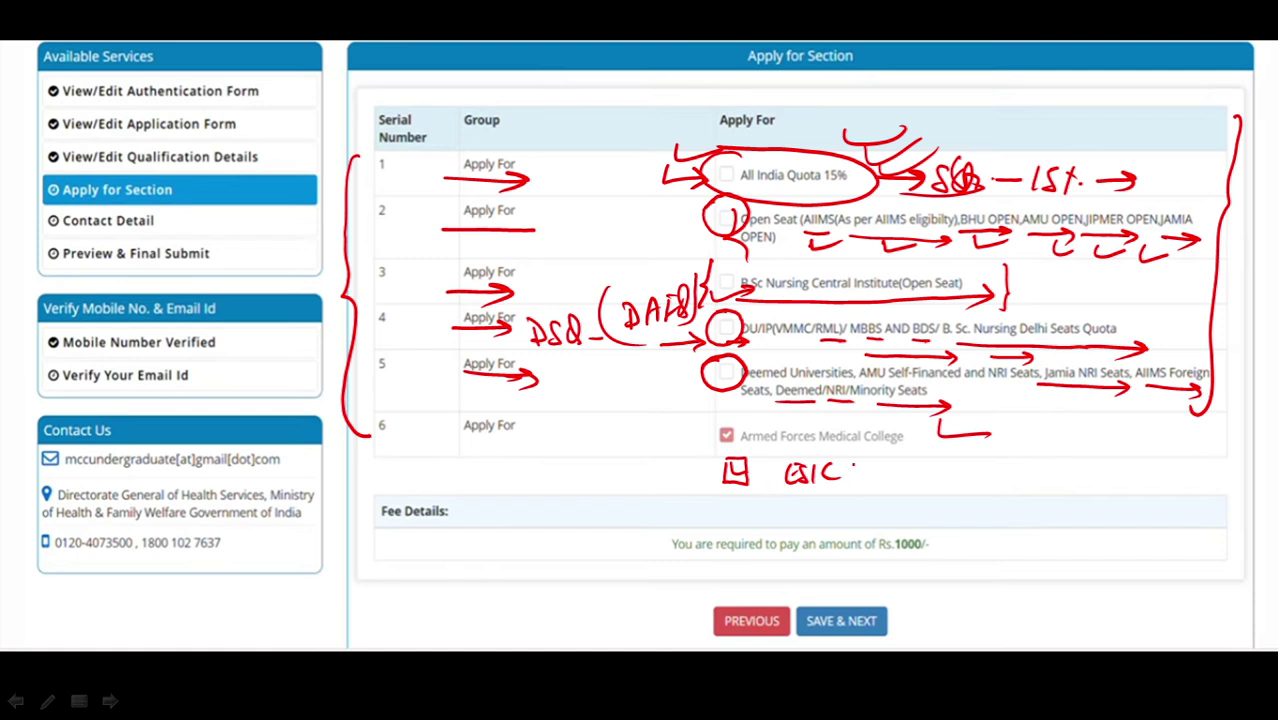
{"action": "left_click_drag", "start_coordinate": [878, 466], "coordinate": [920, 463]}
{"action": "left_click_drag", "start_coordinate": [710, 412], "coordinate": [708, 464]}
{"action": "left_click_drag", "start_coordinate": [908, 416], "coordinate": [912, 462]}
{"action": "mouse_move", "coordinate": [1014, 436]}
{"action": "left_mouse_down"}
{"action": "mouse_move", "coordinate": [1026, 452]}
{"action": "mouse_move", "coordinate": [1048, 444]}
{"action": "left_mouse_up"}
{"action": "left_click_drag", "start_coordinate": [716, 433], "coordinate": [896, 441]}
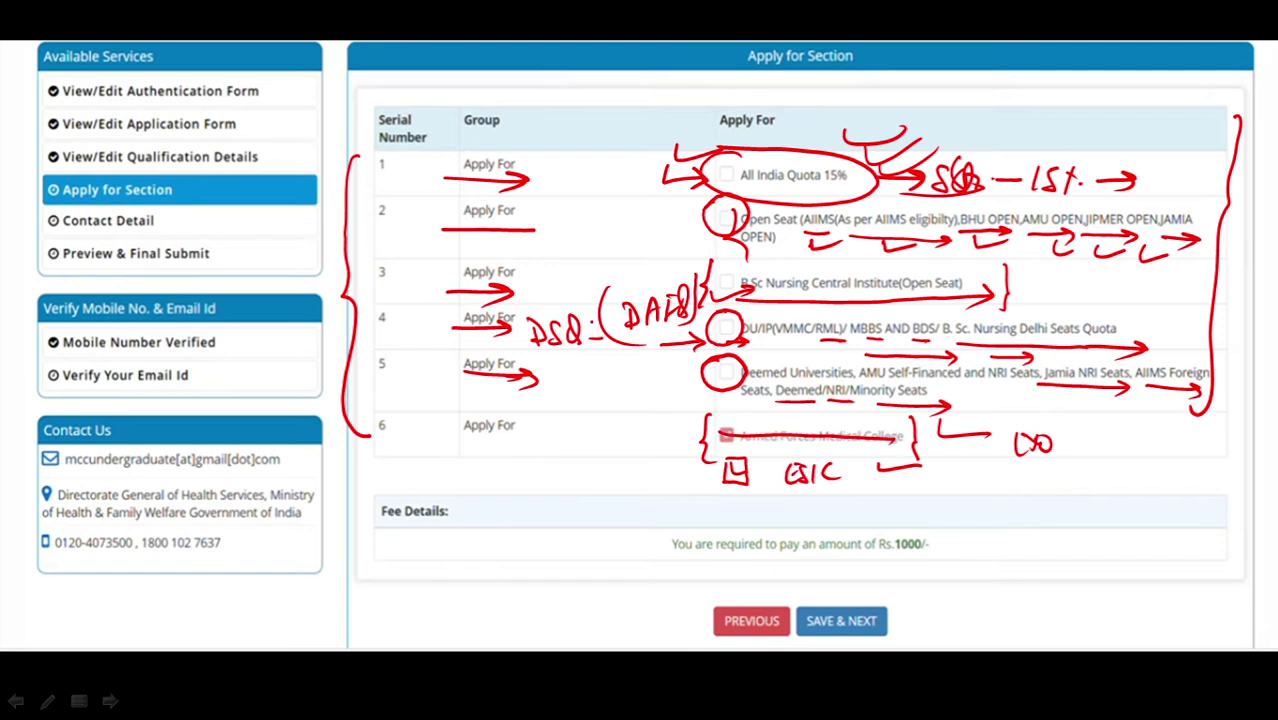
{"action": "mouse_move", "coordinate": [541, 437]}
{"action": "left_mouse_down"}
{"action": "mouse_move", "coordinate": [572, 430]}
{"action": "mouse_move", "coordinate": [584, 446]}
{"action": "mouse_move", "coordinate": [604, 430]}
{"action": "mouse_move", "coordinate": [560, 476]}
{"action": "mouse_move", "coordinate": [598, 400]}
{"action": "left_mouse_up"}
{"action": "mouse_move", "coordinate": [659, 322]}
{"action": "left_mouse_down"}
{"action": "mouse_move", "coordinate": [660, 338]}
{"action": "mouse_move", "coordinate": [688, 334]}
{"action": "left_mouse_up"}
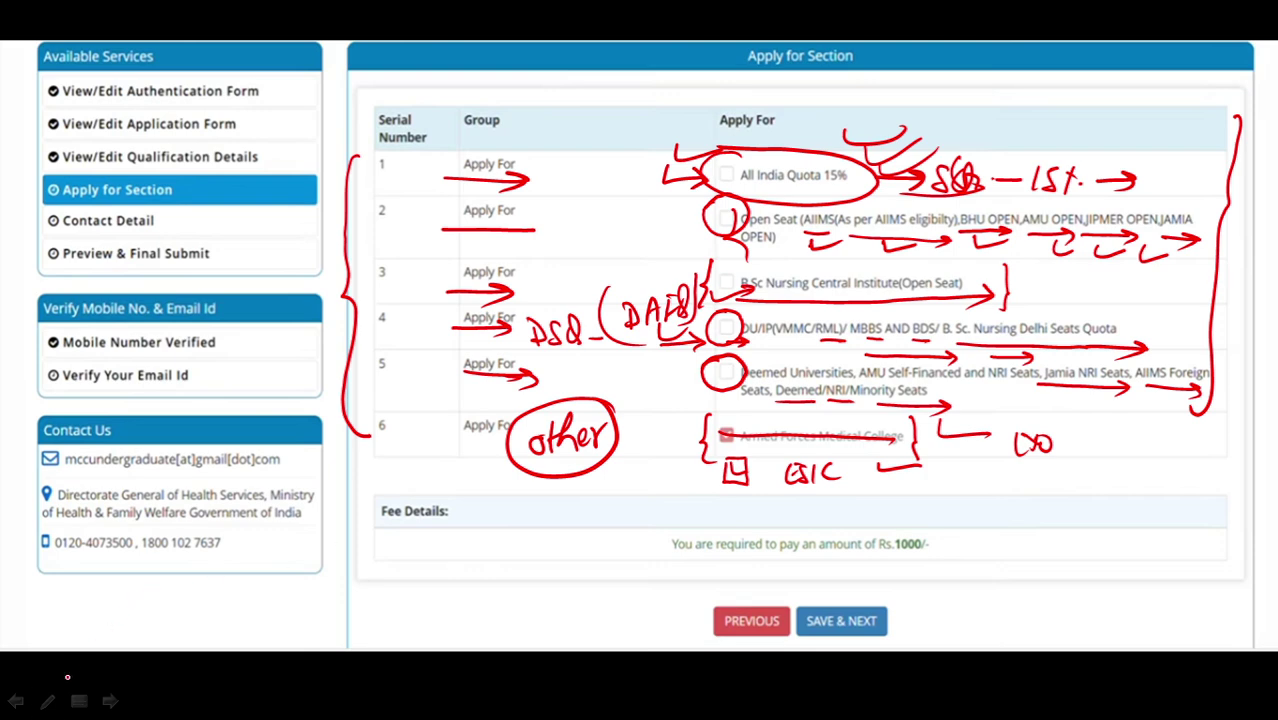
Erase all ink on the slide, and draw boxes around row 4's Apply For area and the B.Sc Nursing Central Institute option
{"action": "left_click", "coordinate": [47, 701]}
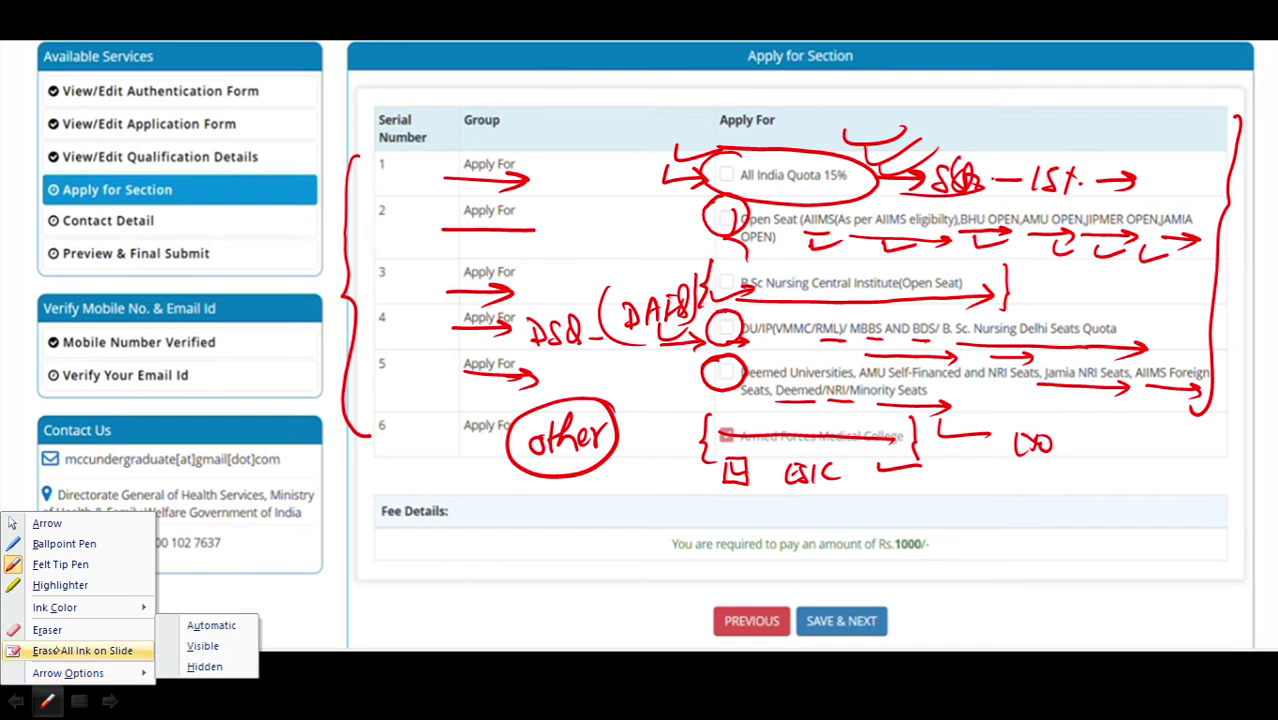
{"action": "left_click", "coordinate": [57, 650]}
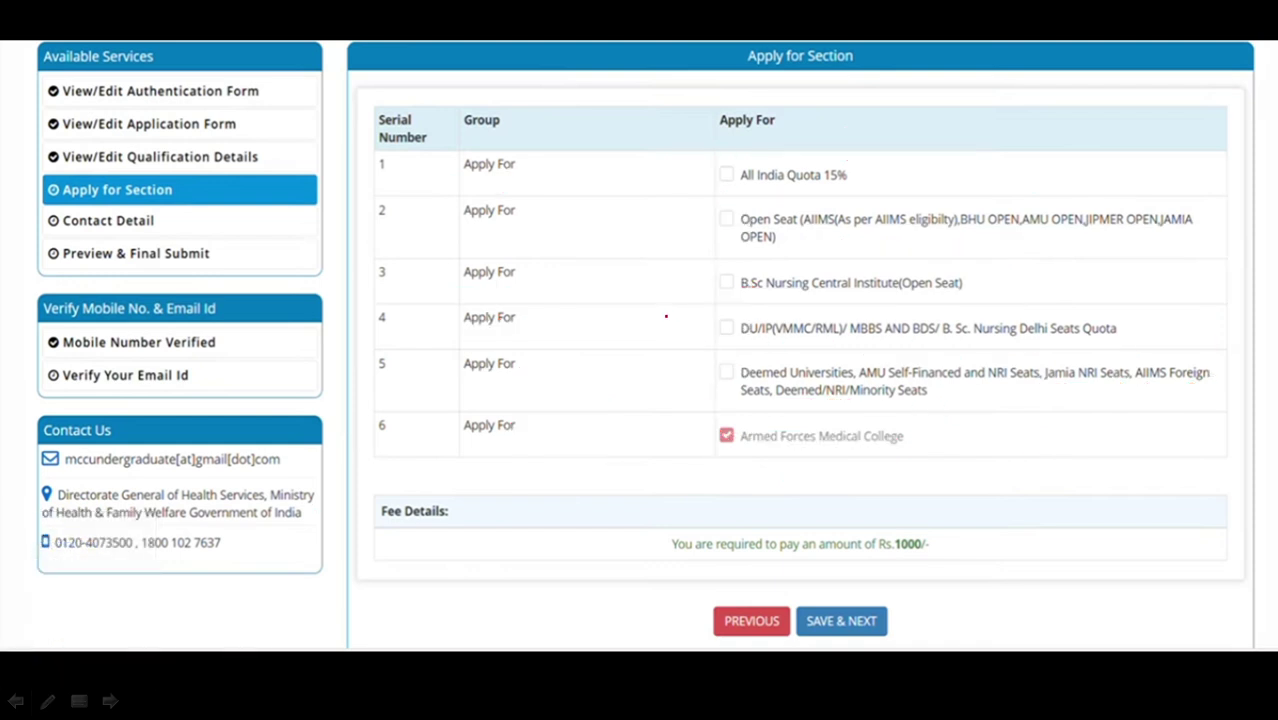
{"action": "left_click_drag", "start_coordinate": [462, 300], "coordinate": [458, 350]}
{"action": "left_click_drag", "start_coordinate": [460, 302], "coordinate": [786, 309]}
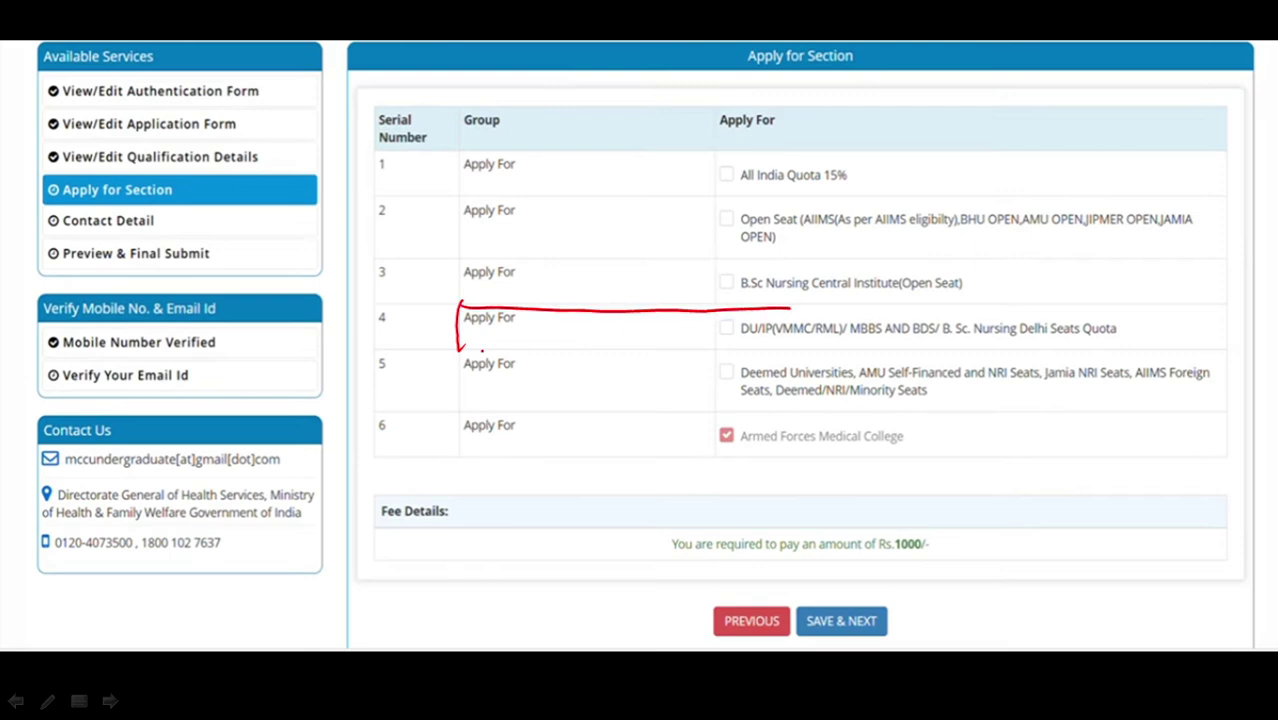
{"action": "left_click_drag", "start_coordinate": [457, 349], "coordinate": [795, 352]}
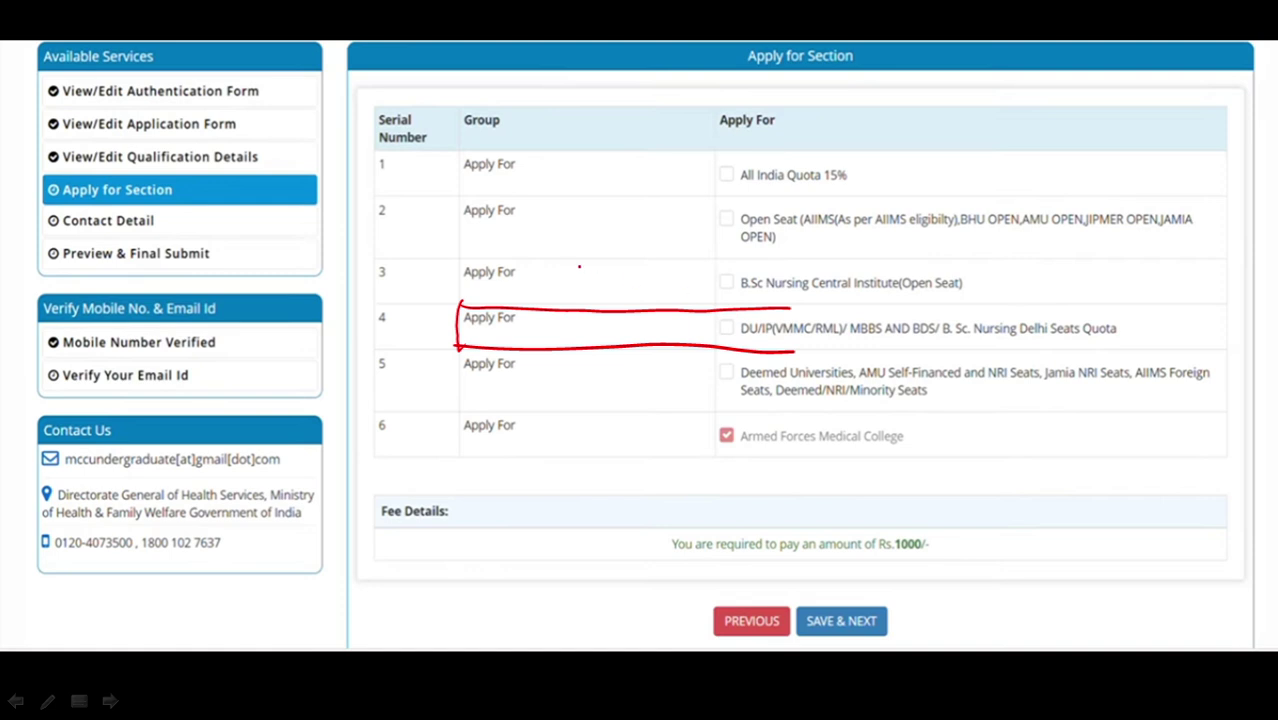
{"action": "mouse_move", "coordinate": [716, 256]}
{"action": "left_mouse_down"}
{"action": "mouse_move", "coordinate": [712, 308]}
{"action": "mouse_move", "coordinate": [786, 262]}
{"action": "mouse_move", "coordinate": [966, 262]}
{"action": "mouse_move", "coordinate": [958, 314]}
{"action": "mouse_move", "coordinate": [706, 302]}
{"action": "left_mouse_up"}
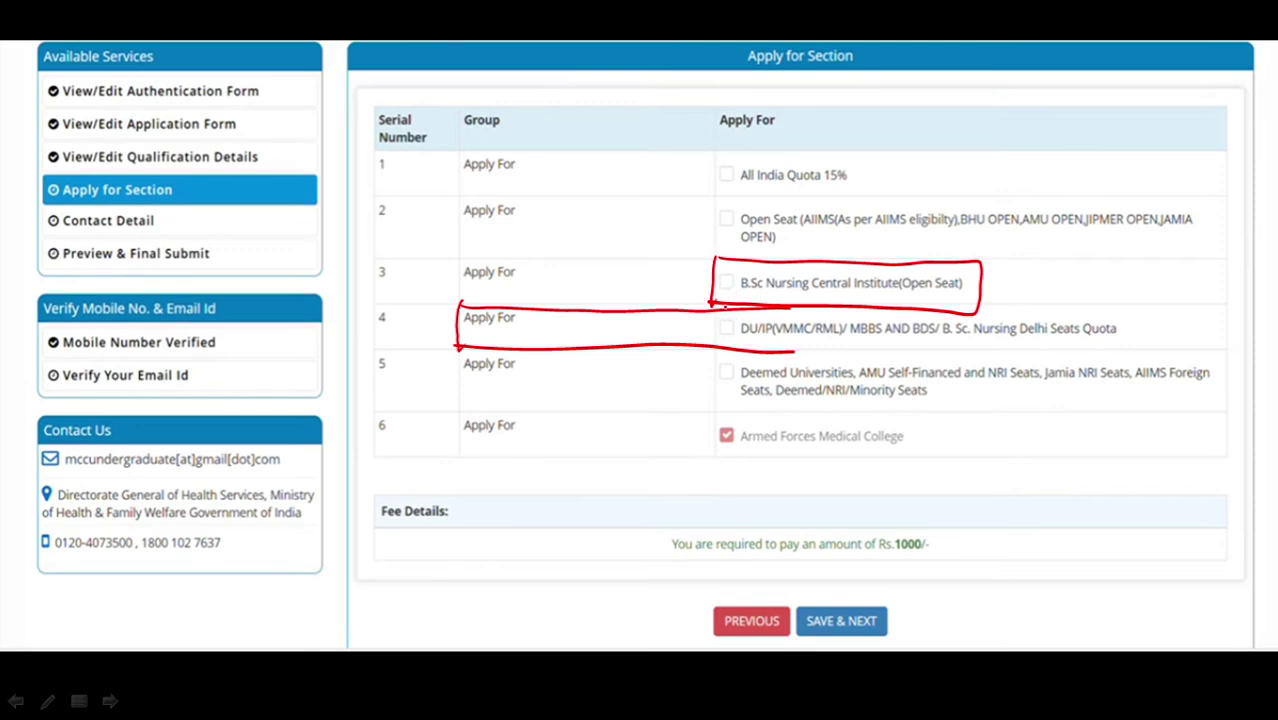
Tick the Open Seat option, underline its AIIMS, BHU, AMU and JAMIA entries, and circle All India Quota 15%
{"action": "mouse_move", "coordinate": [669, 212]}
{"action": "left_mouse_down"}
{"action": "mouse_move", "coordinate": [714, 220]}
{"action": "mouse_move", "coordinate": [700, 228]}
{"action": "left_mouse_up"}
{"action": "mouse_move", "coordinate": [802, 240]}
{"action": "left_mouse_down"}
{"action": "mouse_move", "coordinate": [855, 237]}
{"action": "mouse_move", "coordinate": [843, 245]}
{"action": "left_mouse_up"}
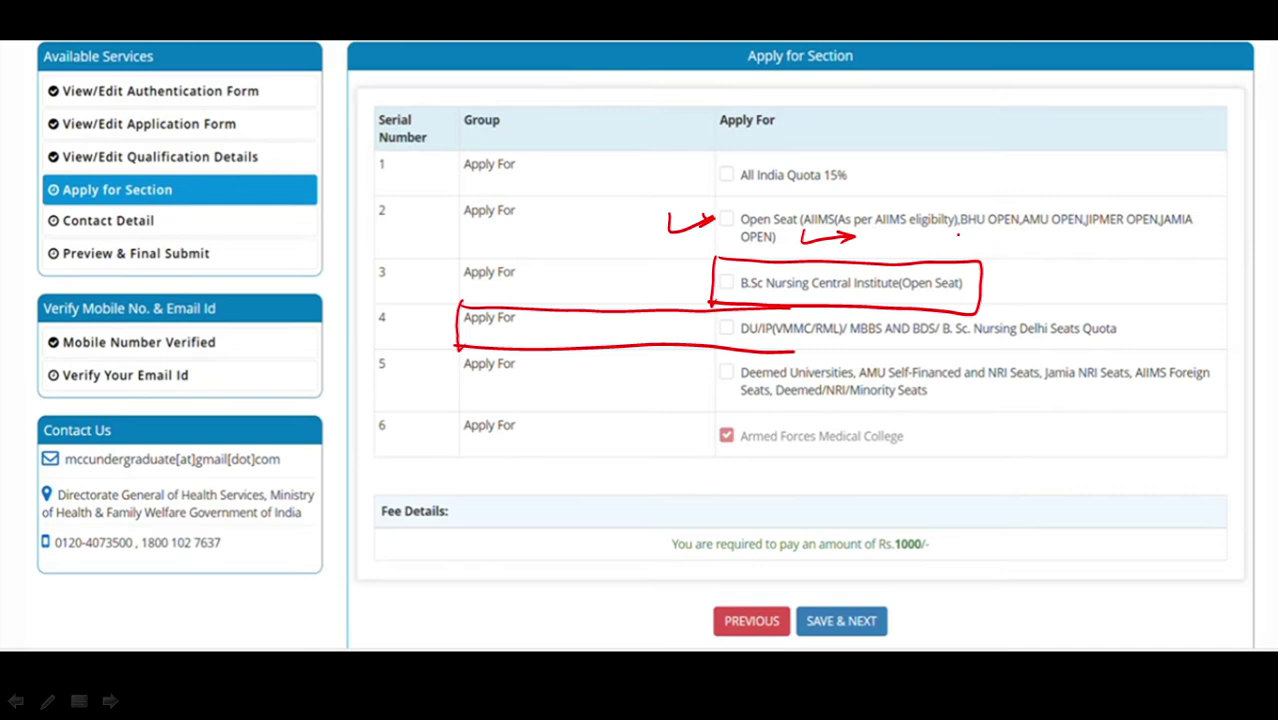
{"action": "mouse_move", "coordinate": [952, 234]}
{"action": "left_mouse_down"}
{"action": "mouse_move", "coordinate": [1184, 233]}
{"action": "mouse_move", "coordinate": [1174, 241]}
{"action": "left_mouse_up"}
{"action": "left_click", "coordinate": [1091, 238]}
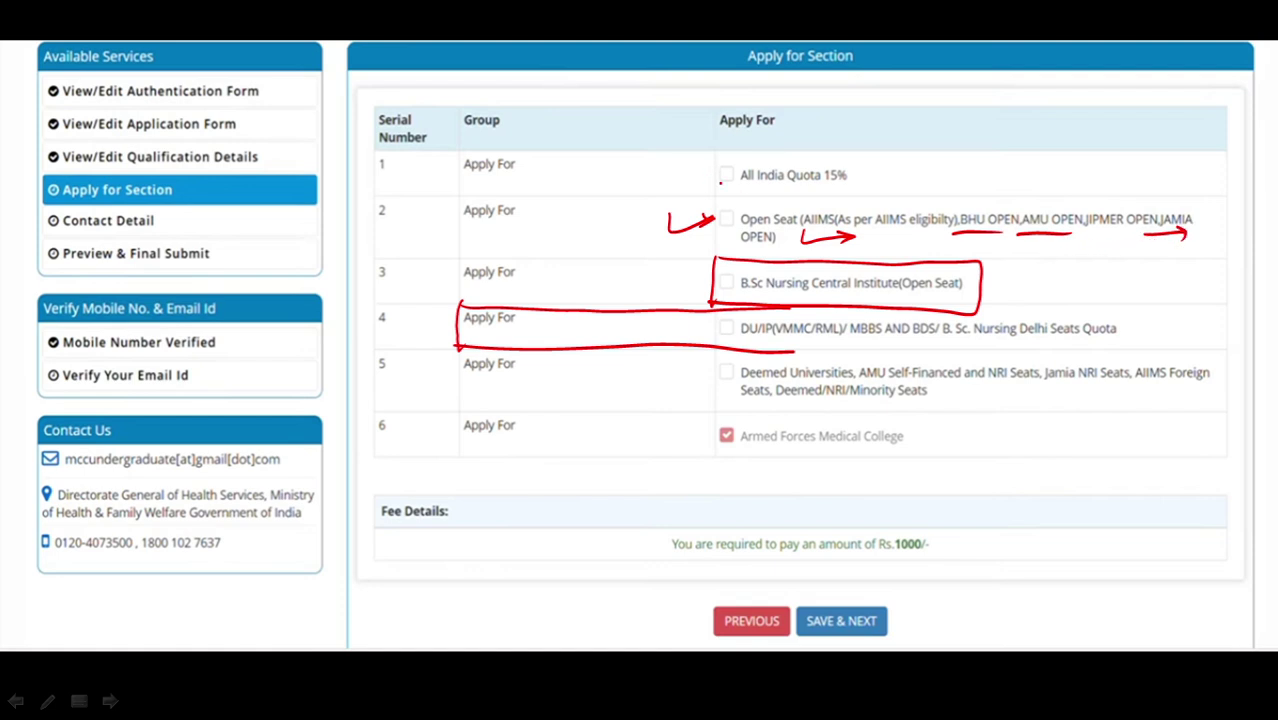
{"action": "mouse_move", "coordinate": [697, 194]}
{"action": "left_mouse_down"}
{"action": "mouse_move", "coordinate": [866, 180]}
{"action": "mouse_move", "coordinate": [720, 152]}
{"action": "mouse_move", "coordinate": [745, 187]}
{"action": "left_mouse_up"}
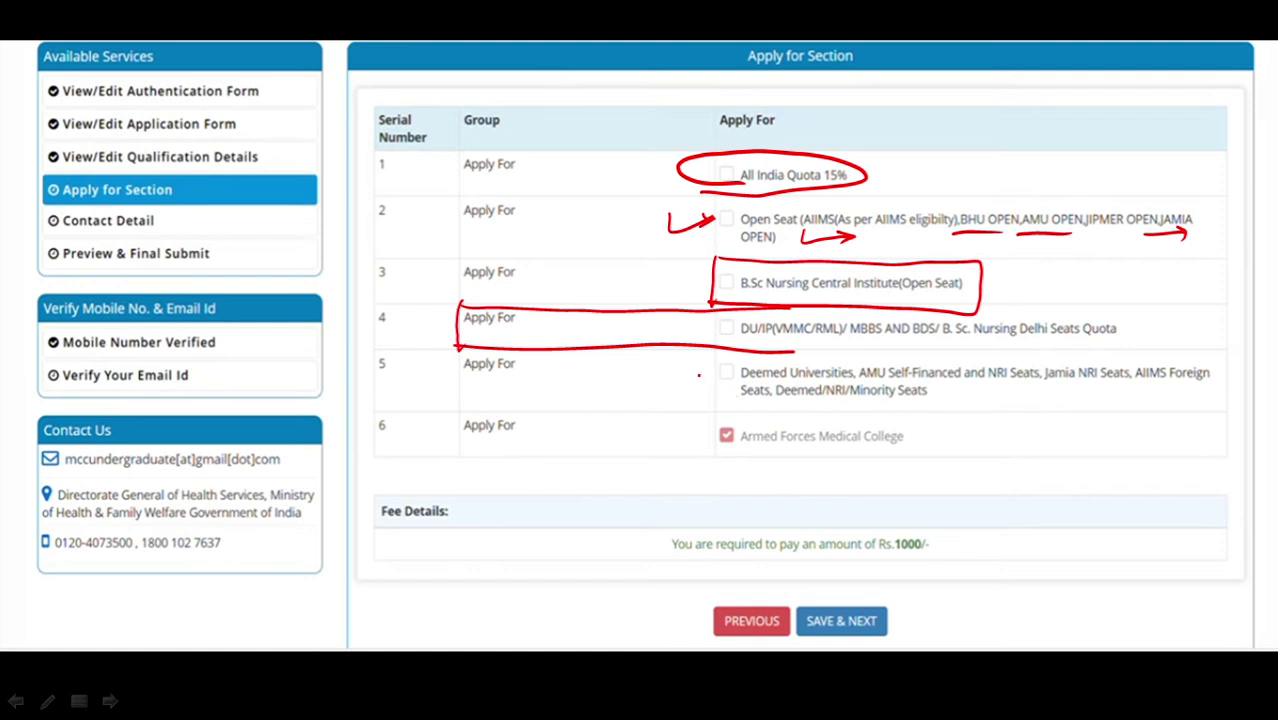
Circle the Deemed Universities checkbox, draw an arrow toward it, and handwrite "(2 lakh)" beside the option
{"action": "mouse_move", "coordinate": [719, 342]}
{"action": "left_mouse_down"}
{"action": "mouse_move", "coordinate": [706, 384]}
{"action": "mouse_move", "coordinate": [750, 362]}
{"action": "mouse_move", "coordinate": [722, 340]}
{"action": "left_mouse_up"}
{"action": "left_click_drag", "start_coordinate": [583, 382], "coordinate": [644, 378]}
{"action": "left_click_drag", "start_coordinate": [627, 369], "coordinate": [630, 390]}
{"action": "mouse_move", "coordinate": [980, 400]}
{"action": "left_mouse_down"}
{"action": "mouse_move", "coordinate": [998, 424]}
{"action": "mouse_move", "coordinate": [1046, 420]}
{"action": "mouse_move", "coordinate": [1118, 404]}
{"action": "mouse_move", "coordinate": [1146, 380]}
{"action": "mouse_move", "coordinate": [1100, 436]}
{"action": "left_mouse_up"}
{"action": "left_click_drag", "start_coordinate": [996, 376], "coordinate": [978, 450]}
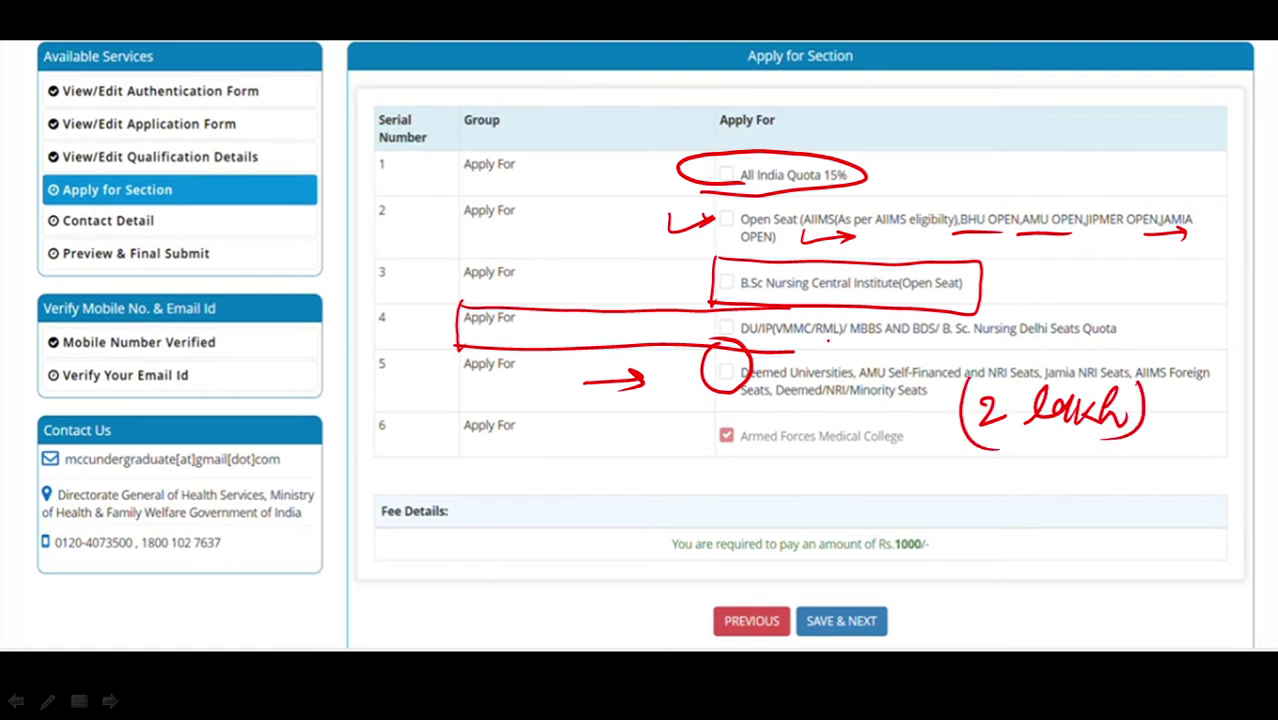
Bracket the first two Apply For options on both sides and draw an arrow under row 2's Apply For label
{"action": "left_click_drag", "start_coordinate": [678, 166], "coordinate": [694, 248]}
{"action": "left_click_drag", "start_coordinate": [1189, 169], "coordinate": [1180, 270]}
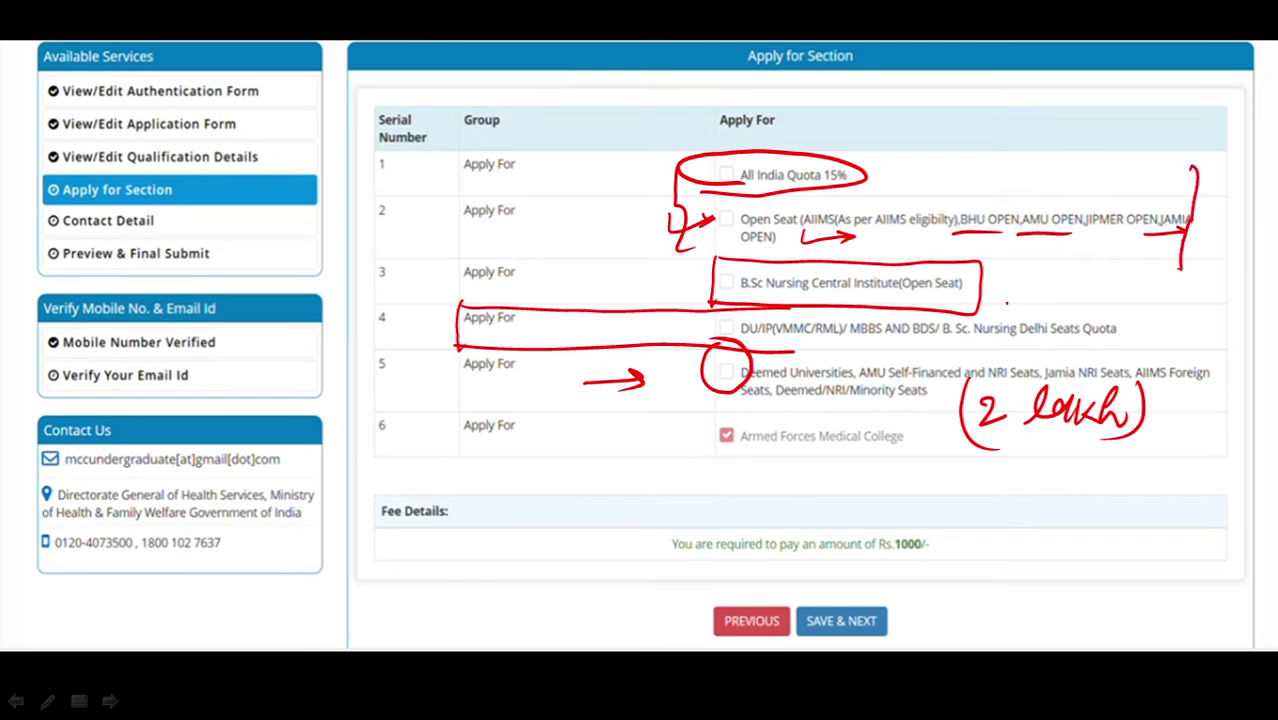
{"action": "mouse_move", "coordinate": [479, 232]}
{"action": "left_mouse_down"}
{"action": "mouse_move", "coordinate": [579, 226]}
{"action": "mouse_move", "coordinate": [547, 241]}
{"action": "left_mouse_up"}
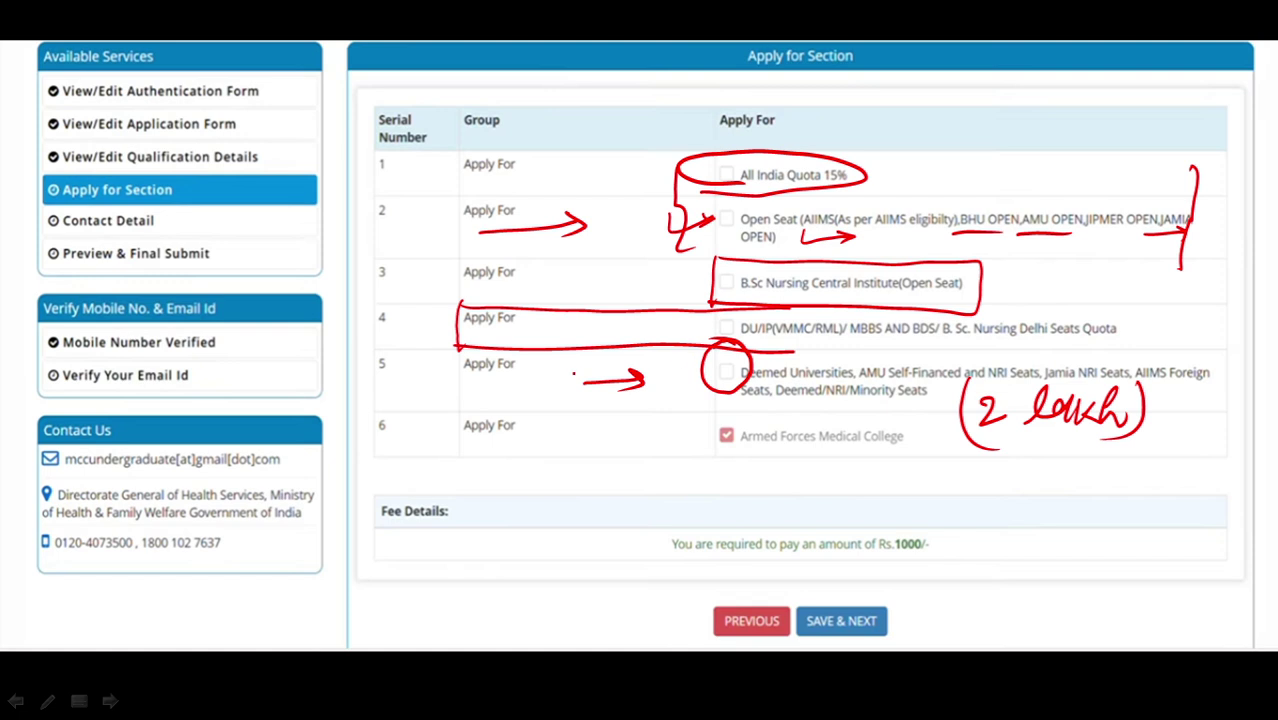
Circle serial number 5, draw arrows toward the Deemed Universities checkbox and "(2 lakh)", and brace rows 1 to 5 on both sides
{"action": "mouse_move", "coordinate": [650, 404]}
{"action": "left_mouse_down"}
{"action": "mouse_move", "coordinate": [703, 371]}
{"action": "mouse_move", "coordinate": [698, 390]}
{"action": "left_mouse_up"}
{"action": "mouse_move", "coordinate": [392, 348]}
{"action": "left_mouse_down"}
{"action": "mouse_move", "coordinate": [362, 370]}
{"action": "mouse_move", "coordinate": [392, 349]}
{"action": "left_mouse_up"}
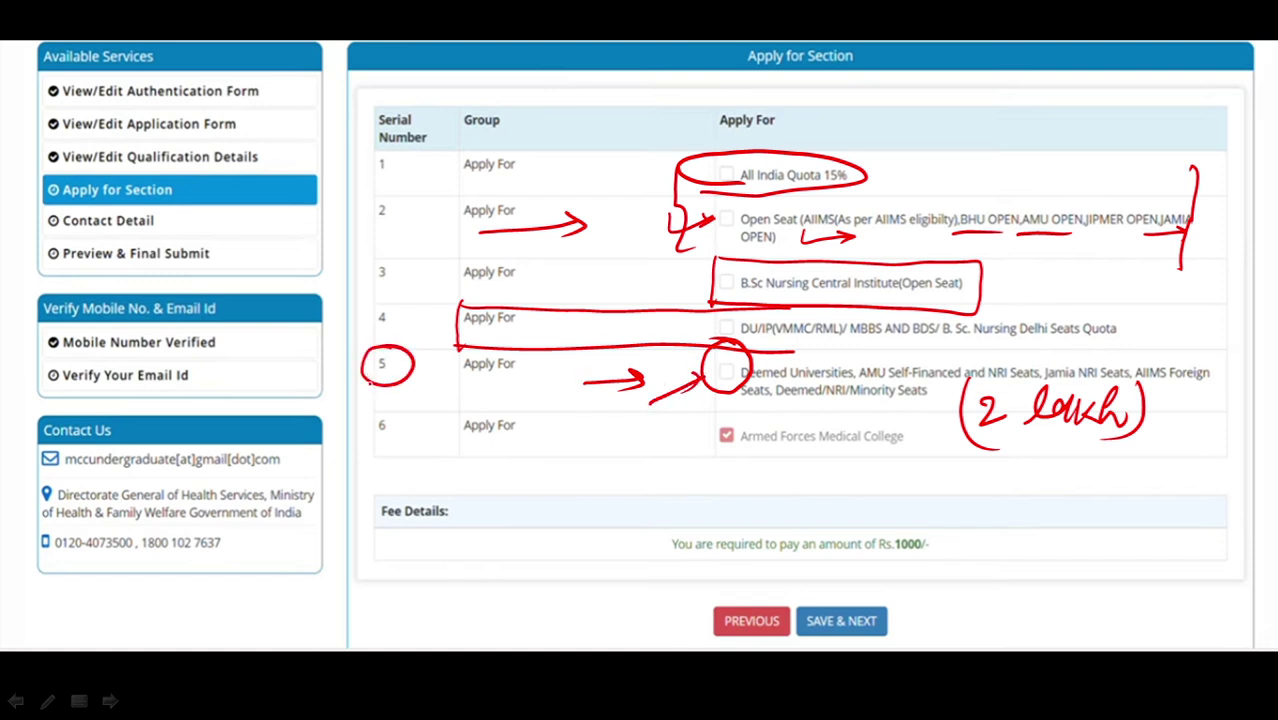
{"action": "mouse_move", "coordinate": [878, 411]}
{"action": "left_mouse_down"}
{"action": "mouse_move", "coordinate": [955, 413]}
{"action": "mouse_move", "coordinate": [932, 424]}
{"action": "left_mouse_up"}
{"action": "mouse_move", "coordinate": [358, 142]}
{"action": "left_mouse_down"}
{"action": "mouse_move", "coordinate": [345, 224]}
{"action": "mouse_move", "coordinate": [357, 420]}
{"action": "left_mouse_up"}
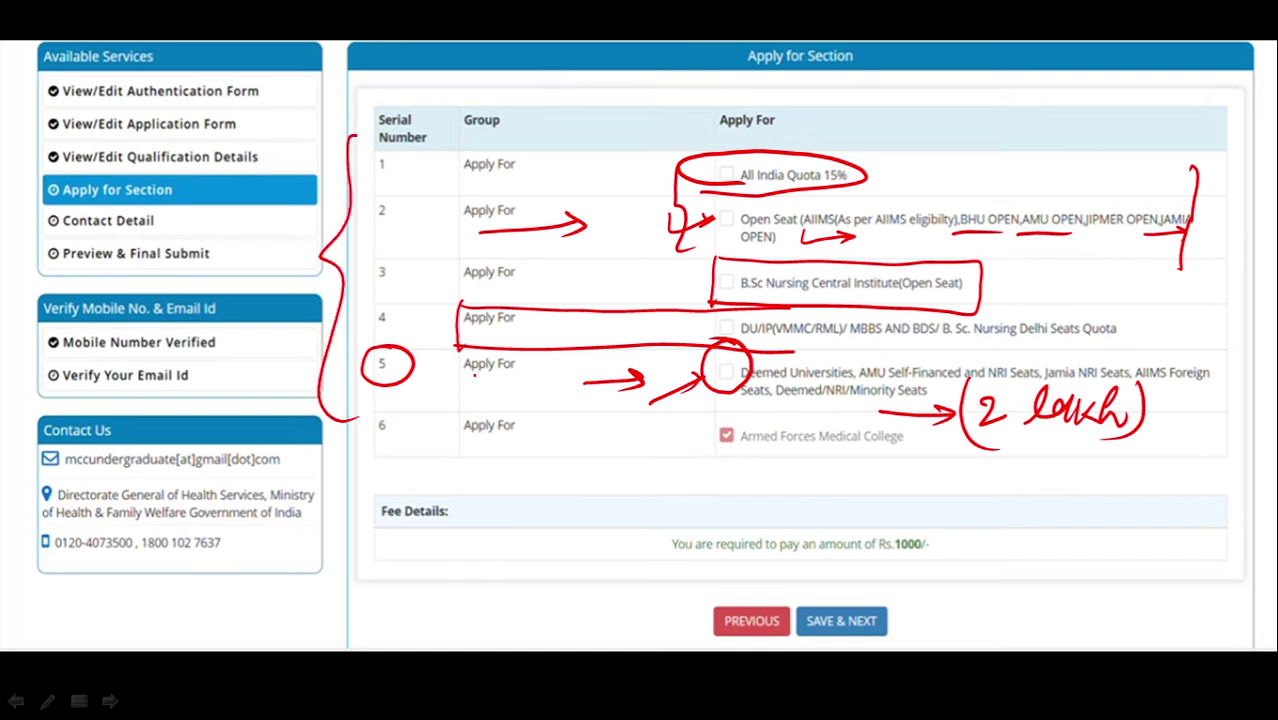
{"action": "mouse_move", "coordinate": [1200, 146]}
{"action": "left_mouse_down"}
{"action": "mouse_move", "coordinate": [1182, 326]}
{"action": "mouse_move", "coordinate": [1150, 432]}
{"action": "left_mouse_up"}
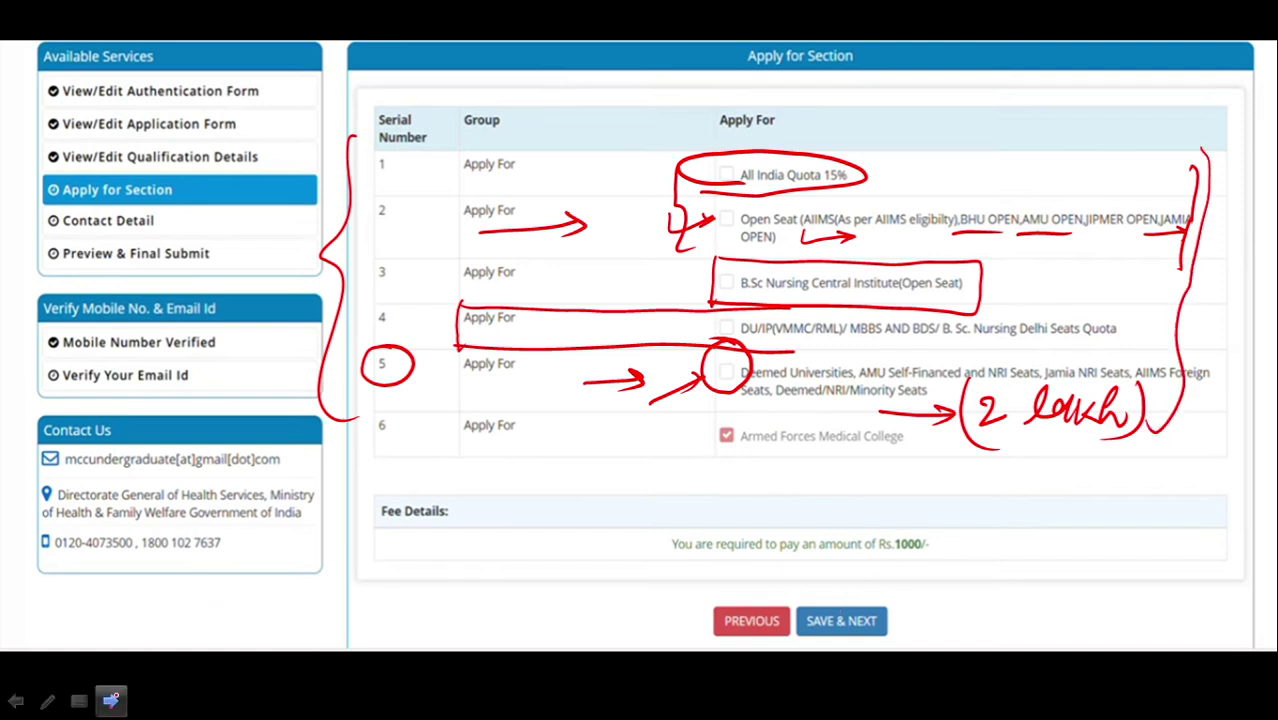
Advance to the Contact Detail slide, draw an arrow beside View/Edit Apply for Section, and tick the Premises, Sub Locality, Locality, Country and State fields
{"action": "left_click", "coordinate": [110, 701]}
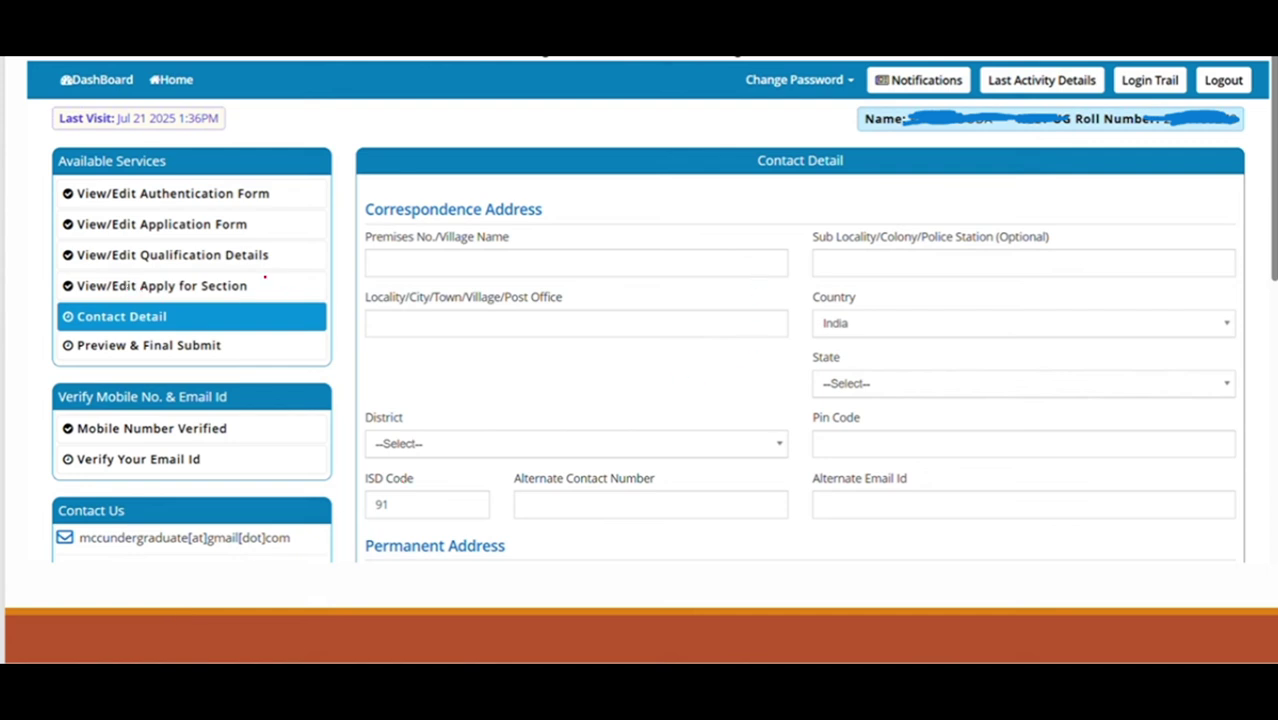
{"action": "mouse_move", "coordinate": [259, 281]}
{"action": "left_mouse_down"}
{"action": "mouse_move", "coordinate": [296, 281]}
{"action": "mouse_move", "coordinate": [284, 290]}
{"action": "left_mouse_up"}
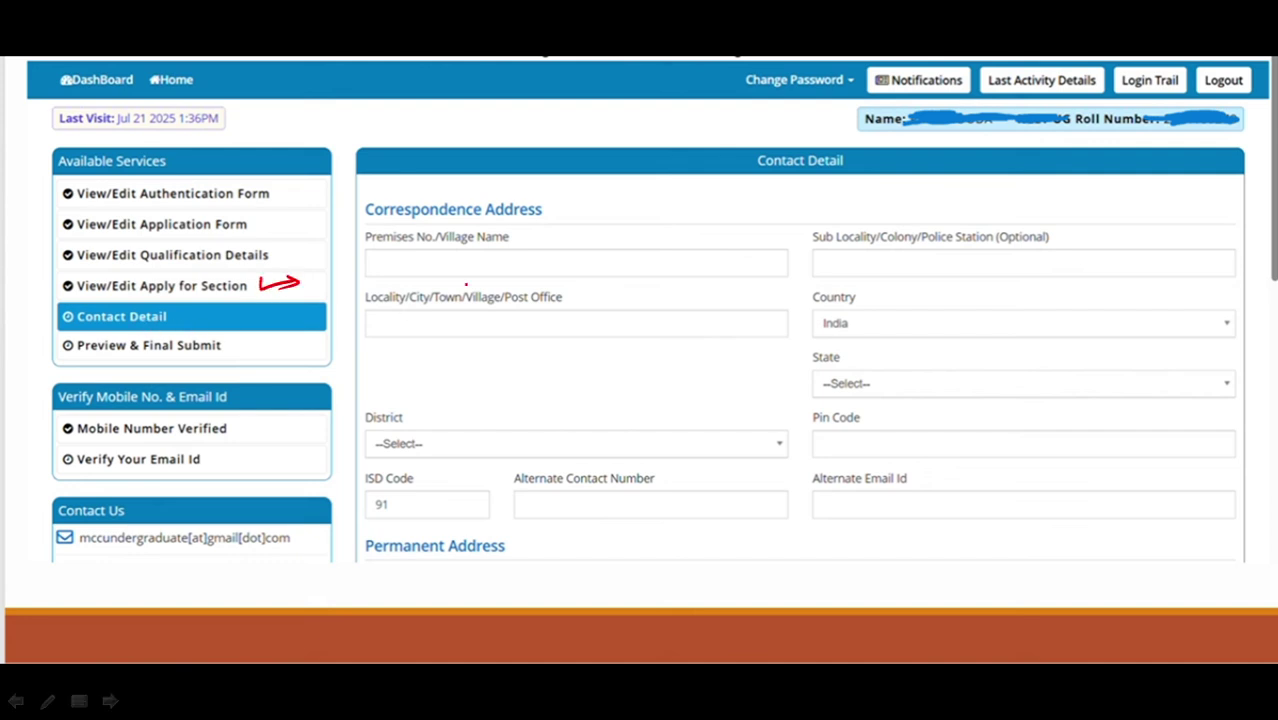
{"action": "left_click_drag", "start_coordinate": [476, 253], "coordinate": [541, 256]}
{"action": "left_click_drag", "start_coordinate": [858, 257], "coordinate": [896, 255]}
{"action": "left_click_drag", "start_coordinate": [734, 318], "coordinate": [800, 316]}
{"action": "left_click_drag", "start_coordinate": [858, 318], "coordinate": [910, 318]}
{"action": "left_click_drag", "start_coordinate": [884, 370], "coordinate": [934, 374]}
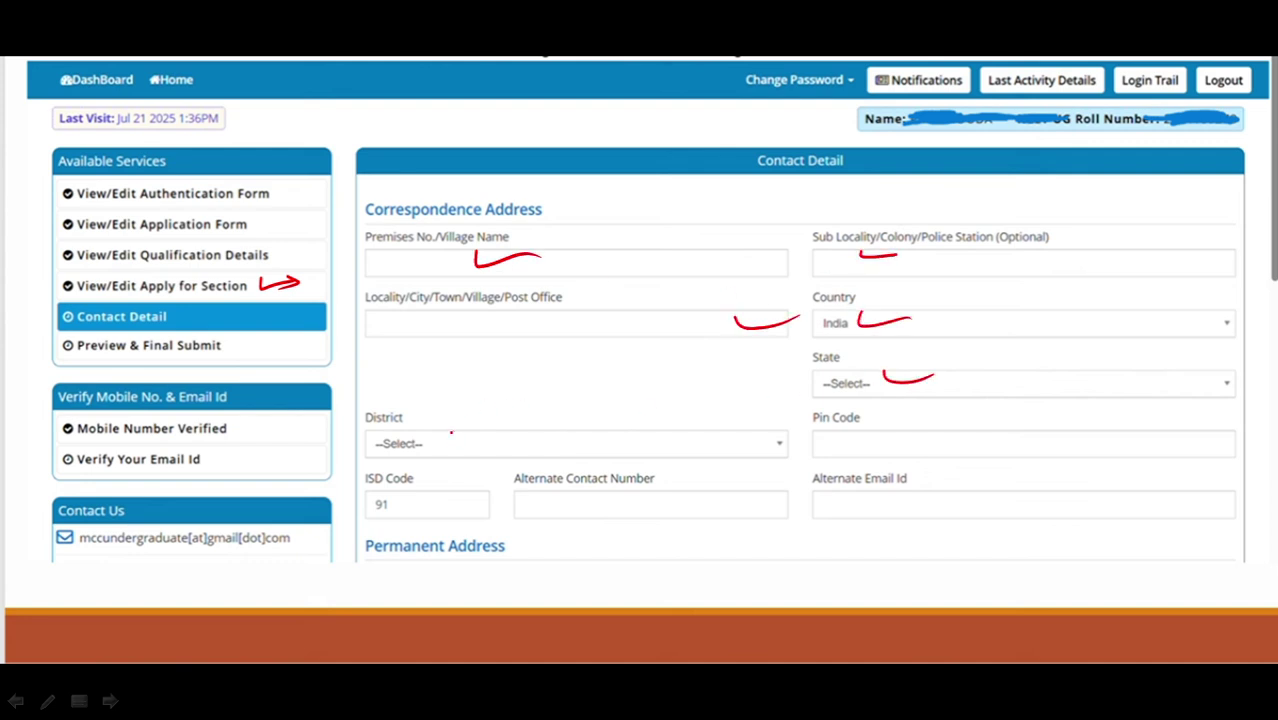
Tick the District field and draw arrows in the Pin Code, Alternate Contact Number and Alternate Email Id fields
{"action": "left_click_drag", "start_coordinate": [451, 432], "coordinate": [503, 436]}
{"action": "mouse_move", "coordinate": [870, 437]}
{"action": "left_mouse_down"}
{"action": "mouse_move", "coordinate": [957, 443]}
{"action": "mouse_move", "coordinate": [932, 453]}
{"action": "left_mouse_up"}
{"action": "left_click_drag", "start_coordinate": [539, 505], "coordinate": [633, 504]}
{"action": "mouse_move", "coordinate": [612, 496]}
{"action": "left_mouse_down"}
{"action": "mouse_move", "coordinate": [633, 505]}
{"action": "mouse_move", "coordinate": [626, 518]}
{"action": "left_mouse_up"}
{"action": "left_click_drag", "start_coordinate": [857, 509], "coordinate": [965, 510]}
{"action": "left_click_drag", "start_coordinate": [947, 499], "coordinate": [948, 519]}
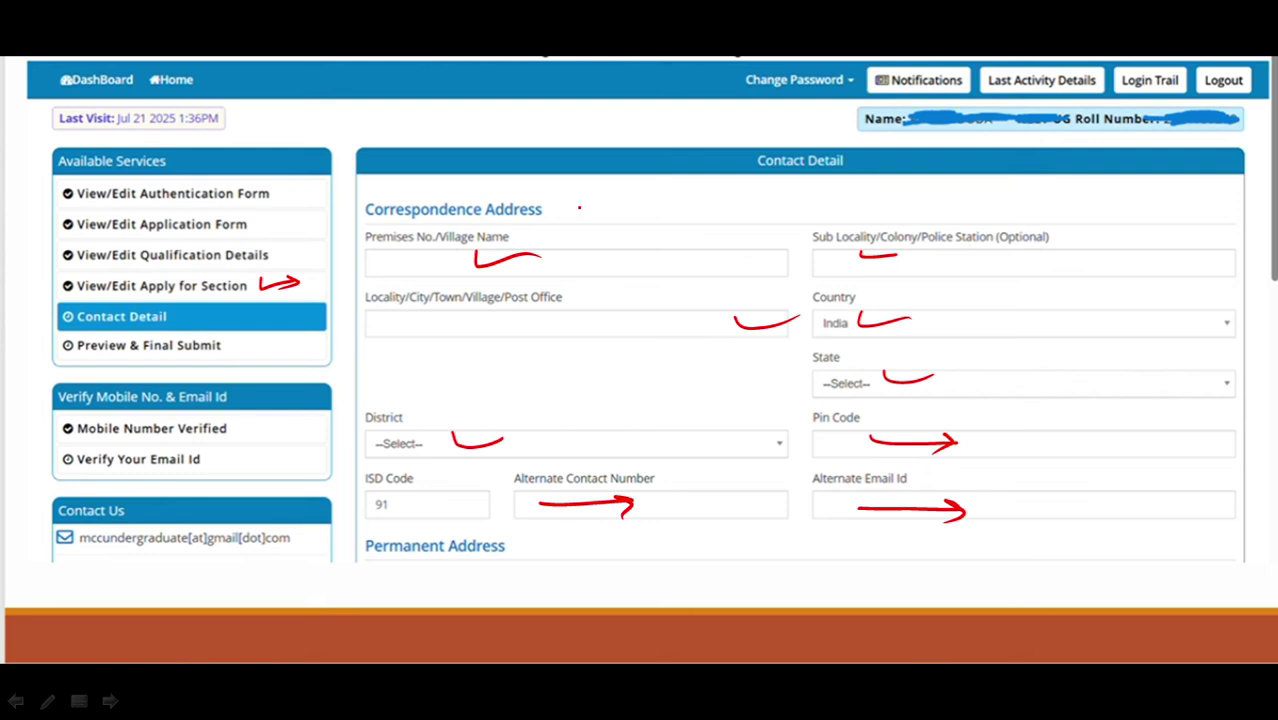
Draw a circle beside Correspondence Address, and two arrows and a checkbox beside Permanent Address on the Contact Detail slide
{"action": "left_click_drag", "start_coordinate": [579, 208], "coordinate": [562, 202]}
{"action": "left_click_drag", "start_coordinate": [513, 546], "coordinate": [591, 556]}
{"action": "mouse_move", "coordinate": [578, 540]}
{"action": "left_mouse_down"}
{"action": "mouse_move", "coordinate": [591, 557]}
{"action": "mouse_move", "coordinate": [606, 534]}
{"action": "left_mouse_up"}
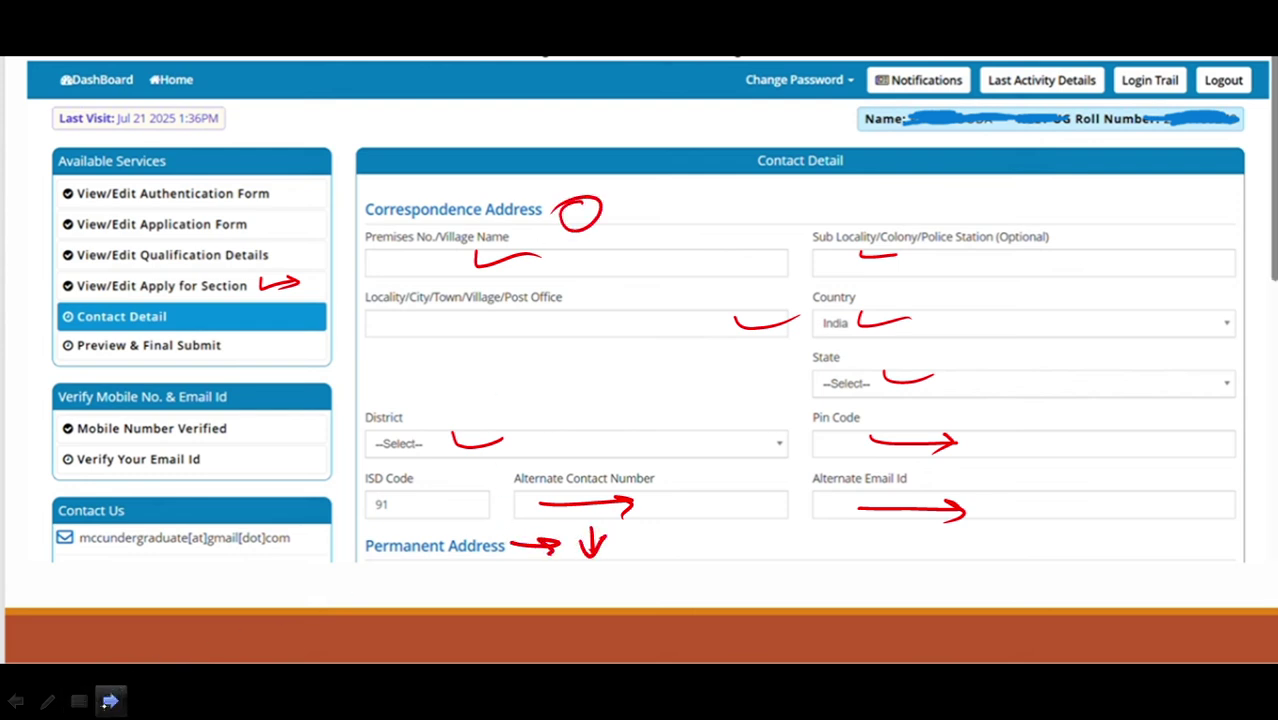
{"action": "left_click", "coordinate": [112, 700]}
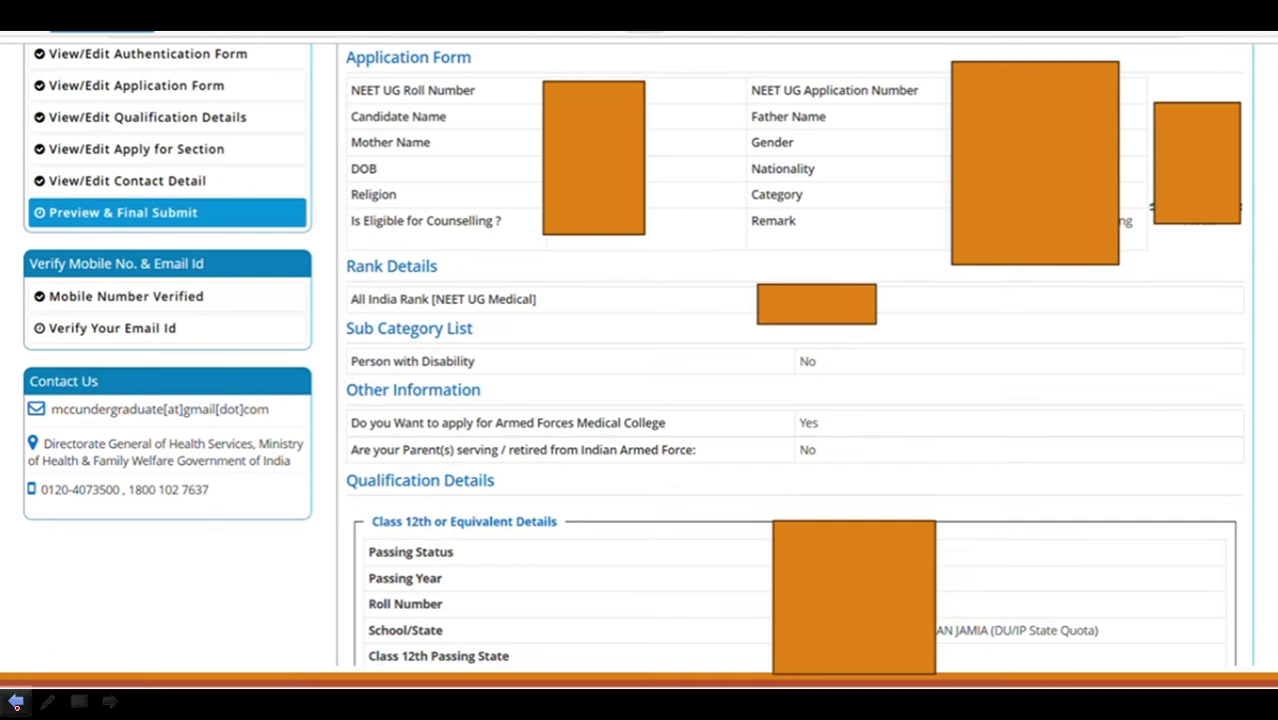
{"action": "left_click", "coordinate": [16, 703]}
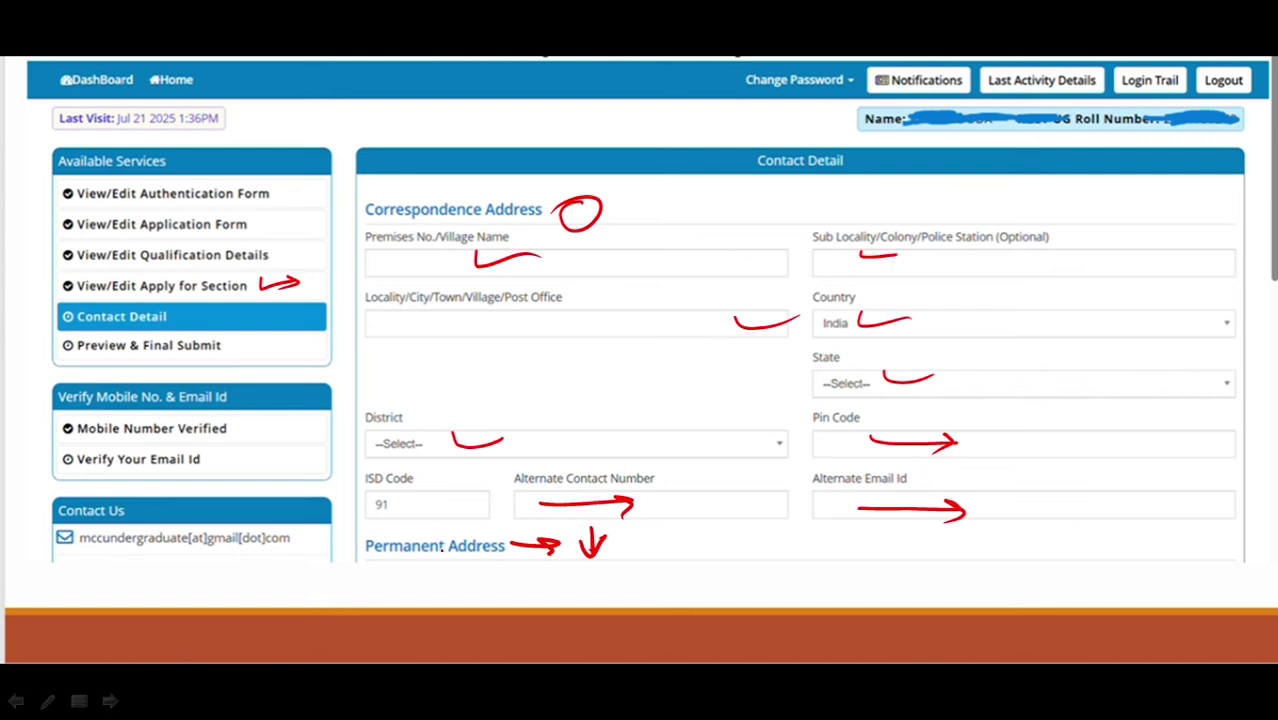
{"action": "left_click_drag", "start_coordinate": [654, 530], "coordinate": [702, 562]}
{"action": "mouse_move", "coordinate": [654, 527]}
{"action": "left_mouse_down"}
{"action": "mouse_move", "coordinate": [700, 526]}
{"action": "mouse_move", "coordinate": [712, 562]}
{"action": "left_mouse_up"}
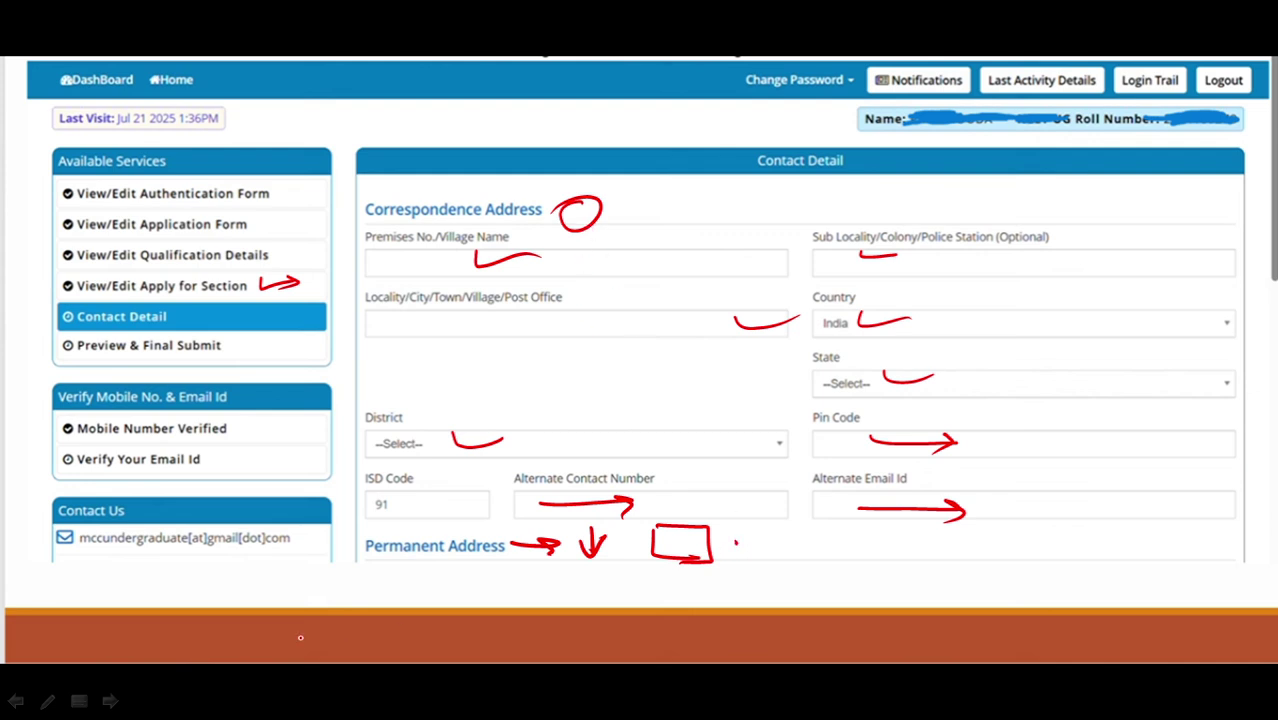
Advance to the Preview & Final Submit slide, handwrite "(final submit)", draw an arrow under Remark, and tick NEET UG Roll Number
{"action": "left_click", "coordinate": [110, 702]}
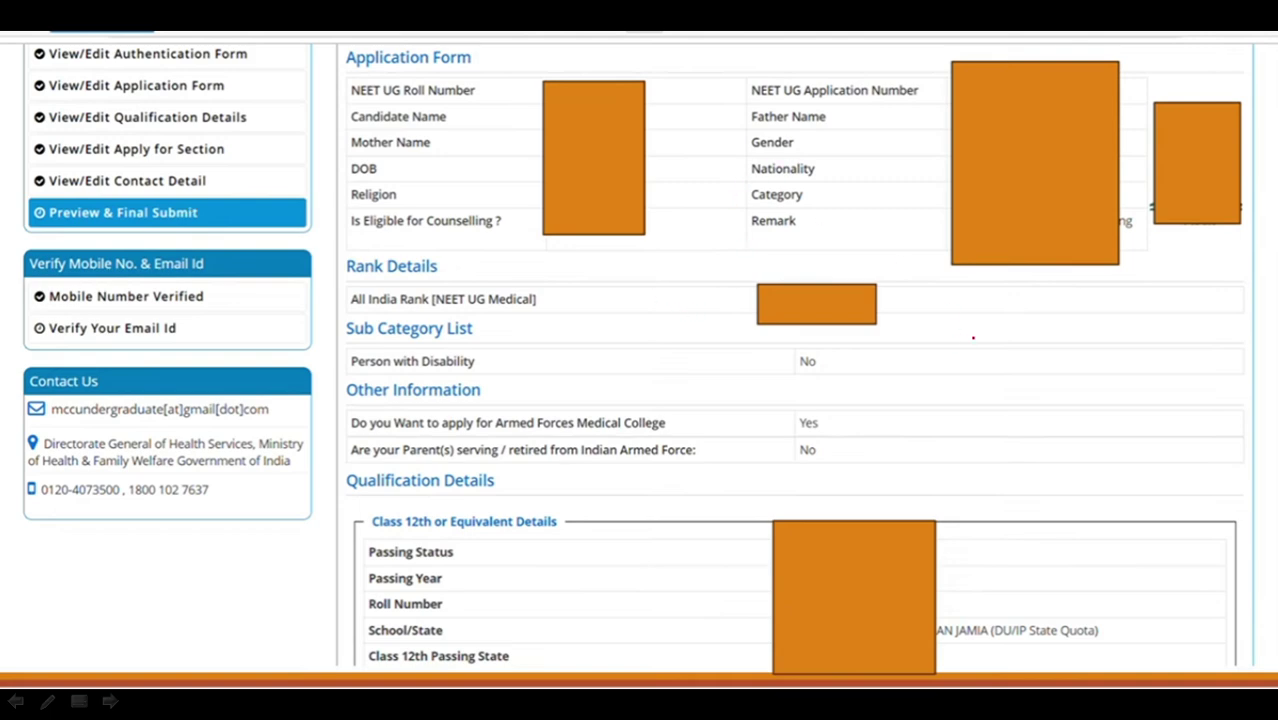
{"action": "left_click_drag", "start_coordinate": [964, 322], "coordinate": [966, 345]}
{"action": "mouse_move", "coordinate": [986, 322]}
{"action": "left_mouse_down"}
{"action": "mouse_move", "coordinate": [1034, 334]}
{"action": "mouse_move", "coordinate": [984, 384]}
{"action": "mouse_move", "coordinate": [1110, 356]}
{"action": "mouse_move", "coordinate": [1126, 368]}
{"action": "mouse_move", "coordinate": [1180, 350]}
{"action": "mouse_move", "coordinate": [1200, 360]}
{"action": "mouse_move", "coordinate": [1180, 384]}
{"action": "mouse_move", "coordinate": [1006, 396]}
{"action": "left_mouse_up"}
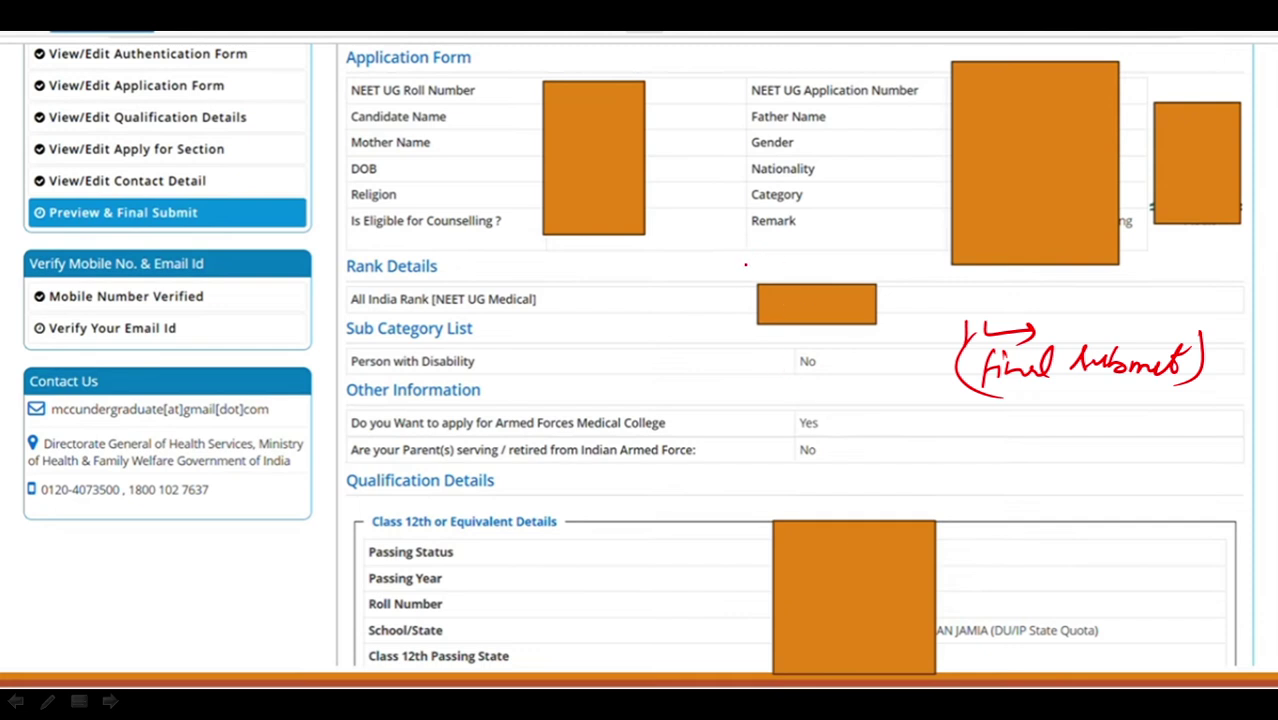
{"action": "mouse_move", "coordinate": [700, 265]}
{"action": "left_mouse_down"}
{"action": "mouse_move", "coordinate": [798, 251]}
{"action": "mouse_move", "coordinate": [778, 265]}
{"action": "left_mouse_up"}
{"action": "left_click_drag", "start_coordinate": [481, 79], "coordinate": [524, 74]}
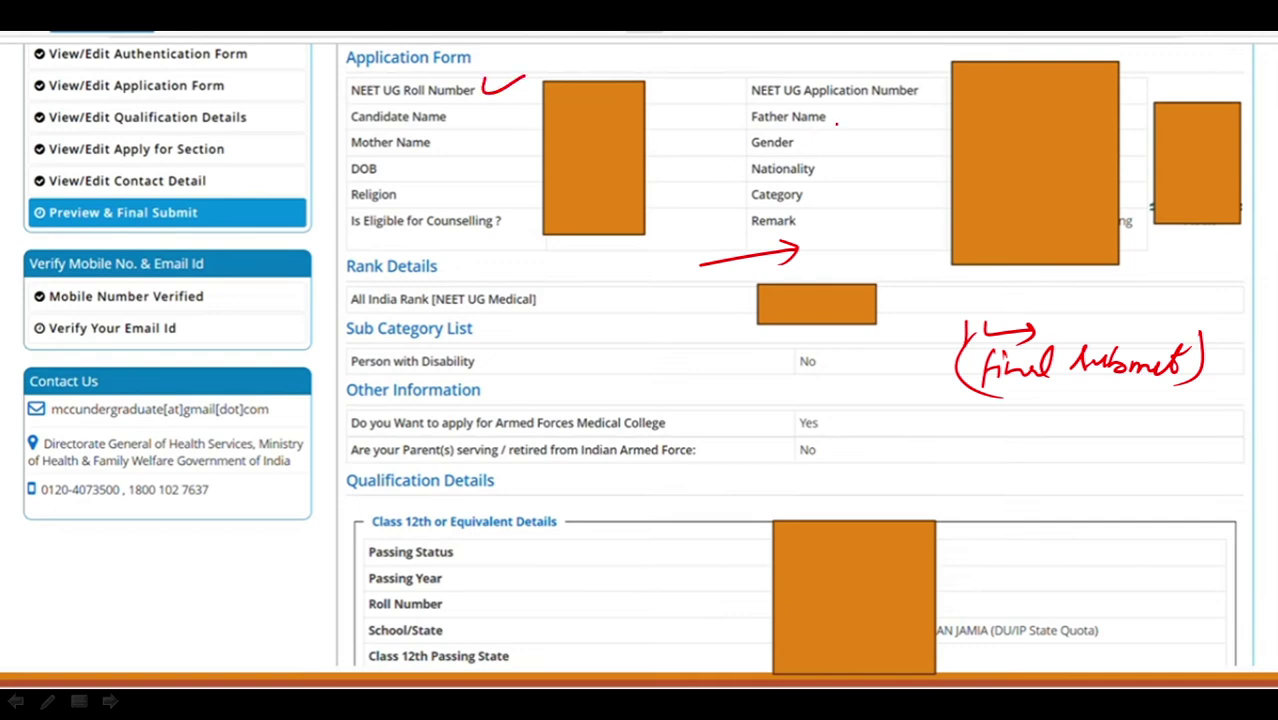
Tick NEET UG Application Number, add dashes beside the personal detail rows, and mark Category with a stroke and arrow
{"action": "left_click_drag", "start_coordinate": [724, 87], "coordinate": [795, 88]}
{"action": "left_click_drag", "start_coordinate": [678, 145], "coordinate": [741, 142]}
{"action": "left_click_drag", "start_coordinate": [792, 133], "coordinate": [833, 128]}
{"action": "left_click_drag", "start_coordinate": [652, 193], "coordinate": [733, 181]}
{"action": "mouse_move", "coordinate": [751, 196]}
{"action": "left_mouse_down"}
{"action": "mouse_move", "coordinate": [908, 184]}
{"action": "mouse_move", "coordinate": [898, 206]}
{"action": "left_mouse_up"}
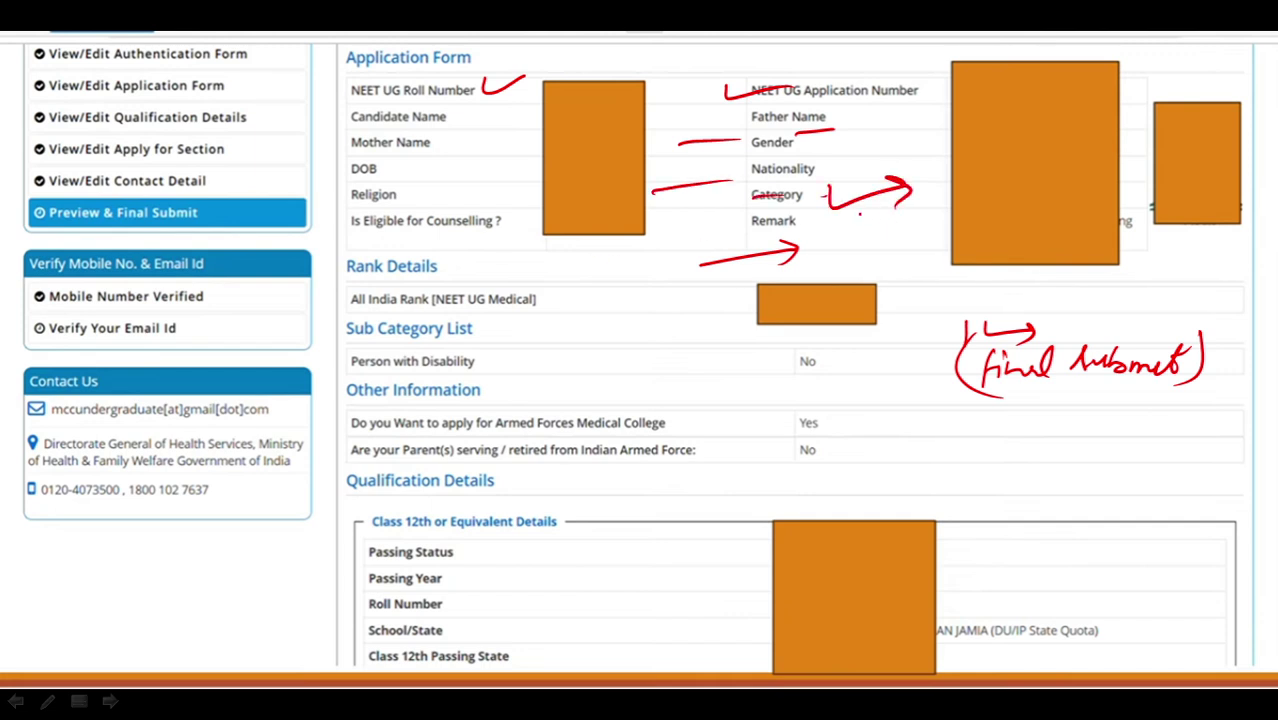
Draw an arrow beside Religion, box the counselling eligibility and All India Rank rows, and draw an arrow under Sub Category List
{"action": "mouse_move", "coordinate": [402, 201]}
{"action": "left_mouse_down"}
{"action": "mouse_move", "coordinate": [472, 189]}
{"action": "mouse_move", "coordinate": [440, 205]}
{"action": "left_mouse_up"}
{"action": "mouse_move", "coordinate": [342, 238]}
{"action": "left_mouse_down"}
{"action": "mouse_move", "coordinate": [400, 239]}
{"action": "mouse_move", "coordinate": [528, 202]}
{"action": "mouse_move", "coordinate": [338, 213]}
{"action": "mouse_move", "coordinate": [340, 238]}
{"action": "left_mouse_up"}
{"action": "mouse_move", "coordinate": [375, 282]}
{"action": "left_mouse_down"}
{"action": "mouse_move", "coordinate": [333, 322]}
{"action": "mouse_move", "coordinate": [566, 294]}
{"action": "mouse_move", "coordinate": [318, 288]}
{"action": "left_mouse_up"}
{"action": "left_click_drag", "start_coordinate": [338, 347], "coordinate": [486, 366]}
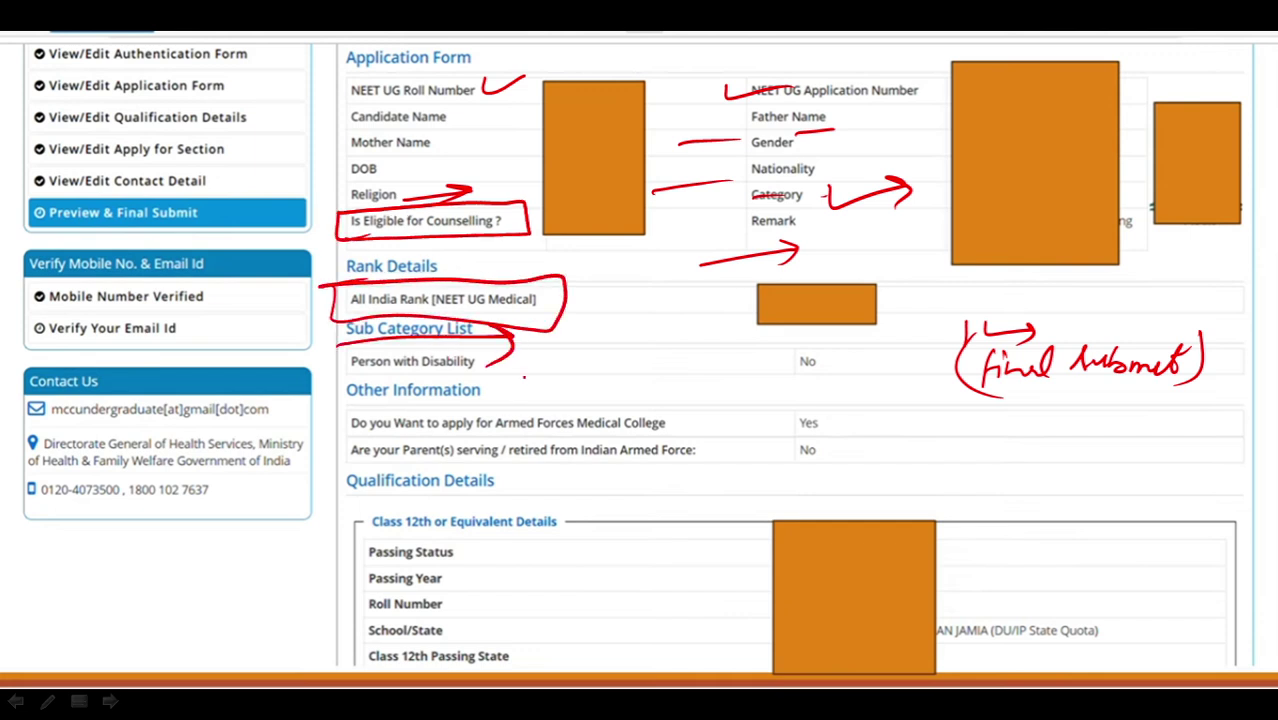
Mark the Person with Disability row, circle Yes for Armed Forces Medical College, and handwrite "NO" and "ESIC - (YES)" beside it
{"action": "mouse_move", "coordinate": [676, 353]}
{"action": "left_mouse_down"}
{"action": "mouse_move", "coordinate": [738, 350]}
{"action": "mouse_move", "coordinate": [800, 392]}
{"action": "mouse_move", "coordinate": [812, 378]}
{"action": "left_mouse_up"}
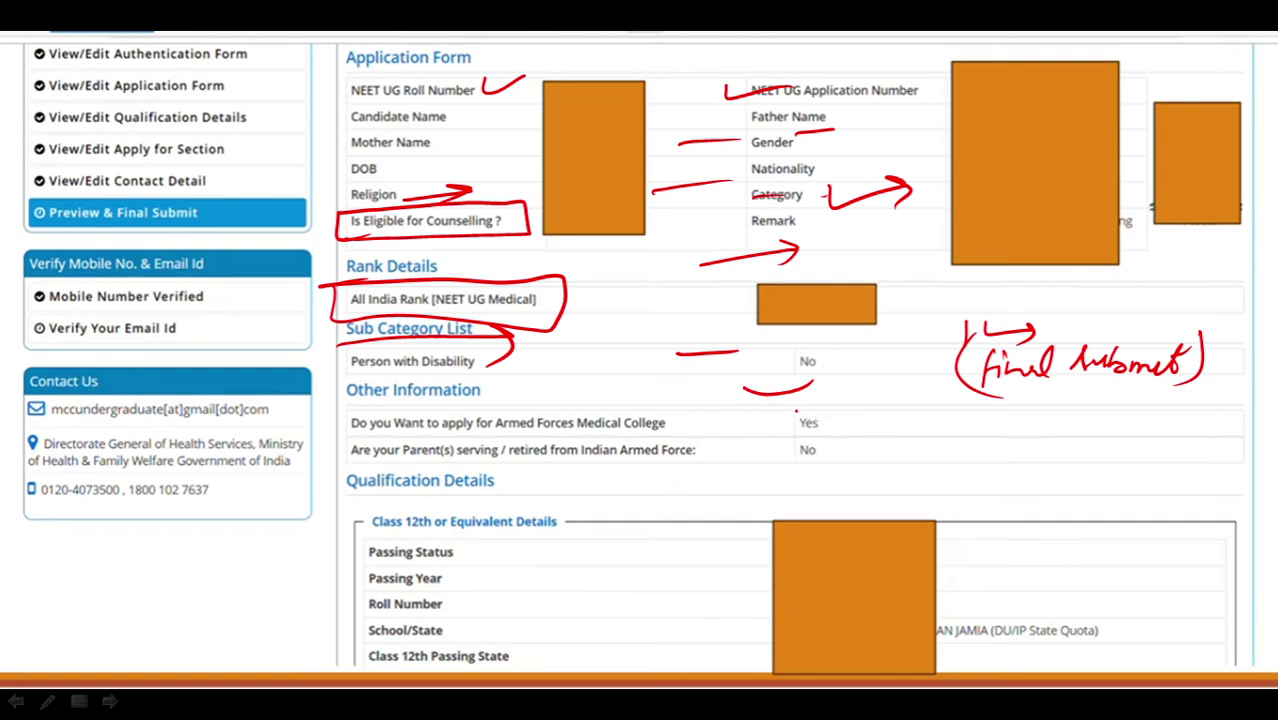
{"action": "mouse_move", "coordinate": [797, 404]}
{"action": "left_mouse_down"}
{"action": "mouse_move", "coordinate": [778, 418]}
{"action": "mouse_move", "coordinate": [800, 436]}
{"action": "mouse_move", "coordinate": [832, 412]}
{"action": "mouse_move", "coordinate": [796, 400]}
{"action": "mouse_move", "coordinate": [880, 428]}
{"action": "mouse_move", "coordinate": [1020, 436]}
{"action": "left_mouse_up"}
{"action": "mouse_move", "coordinate": [1044, 412]}
{"action": "left_mouse_down"}
{"action": "mouse_move", "coordinate": [1032, 436]}
{"action": "mouse_move", "coordinate": [1146, 424]}
{"action": "mouse_move", "coordinate": [1180, 446]}
{"action": "left_mouse_up"}
{"action": "left_click_drag", "start_coordinate": [1112, 400], "coordinate": [1106, 452]}
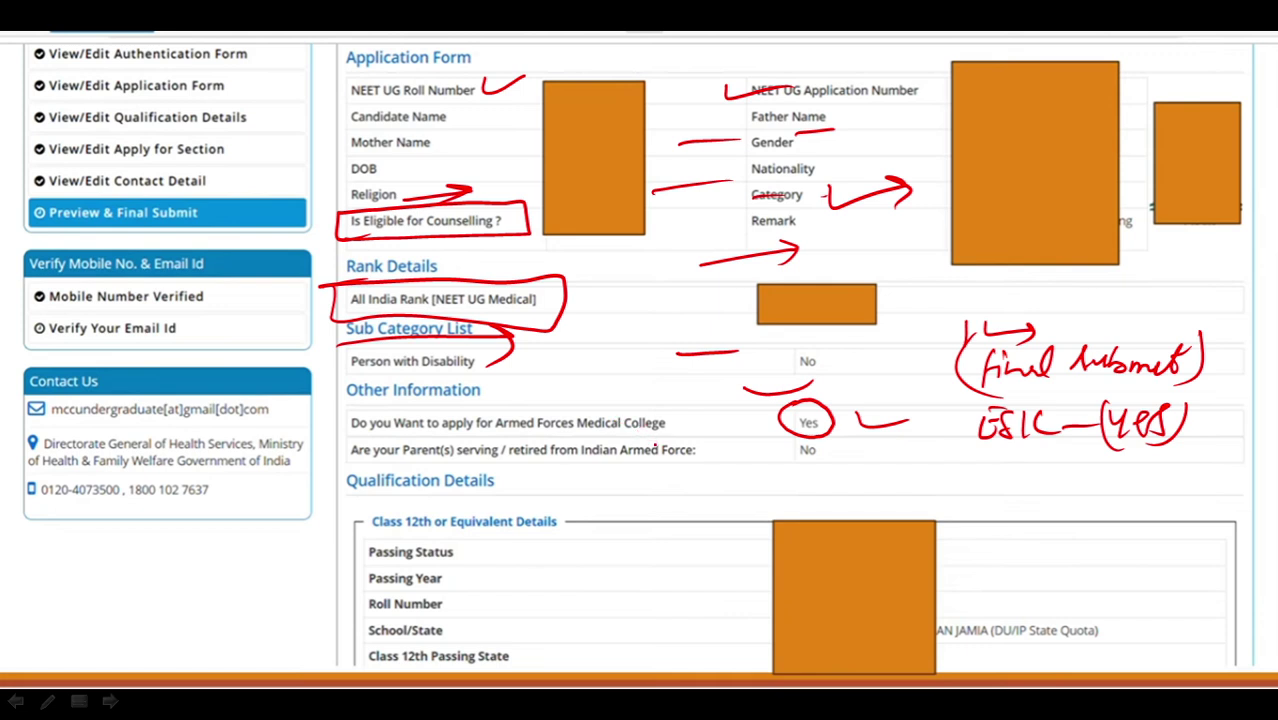
{"action": "mouse_move", "coordinate": [920, 406]}
{"action": "left_mouse_down"}
{"action": "mouse_move", "coordinate": [924, 432]}
{"action": "mouse_move", "coordinate": [946, 406]}
{"action": "mouse_move", "coordinate": [960, 410]}
{"action": "left_mouse_up"}
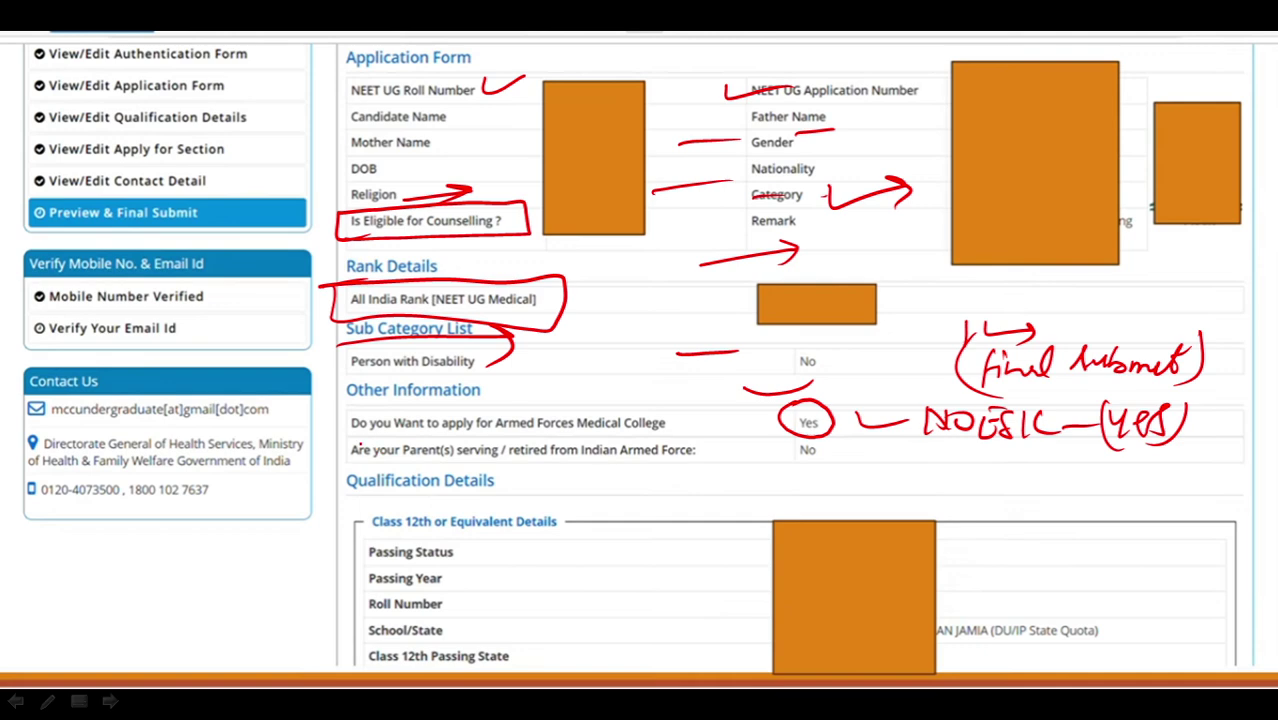
Tick the parents' Armed Force service row, circle its No with an arrow, and handwrite a circled "YES" with an arrow beside it
{"action": "left_click_drag", "start_coordinate": [322, 438], "coordinate": [357, 435]}
{"action": "mouse_move", "coordinate": [722, 456]}
{"action": "left_mouse_down"}
{"action": "mouse_move", "coordinate": [812, 463]}
{"action": "mouse_move", "coordinate": [808, 437]}
{"action": "mouse_move", "coordinate": [760, 471]}
{"action": "left_mouse_up"}
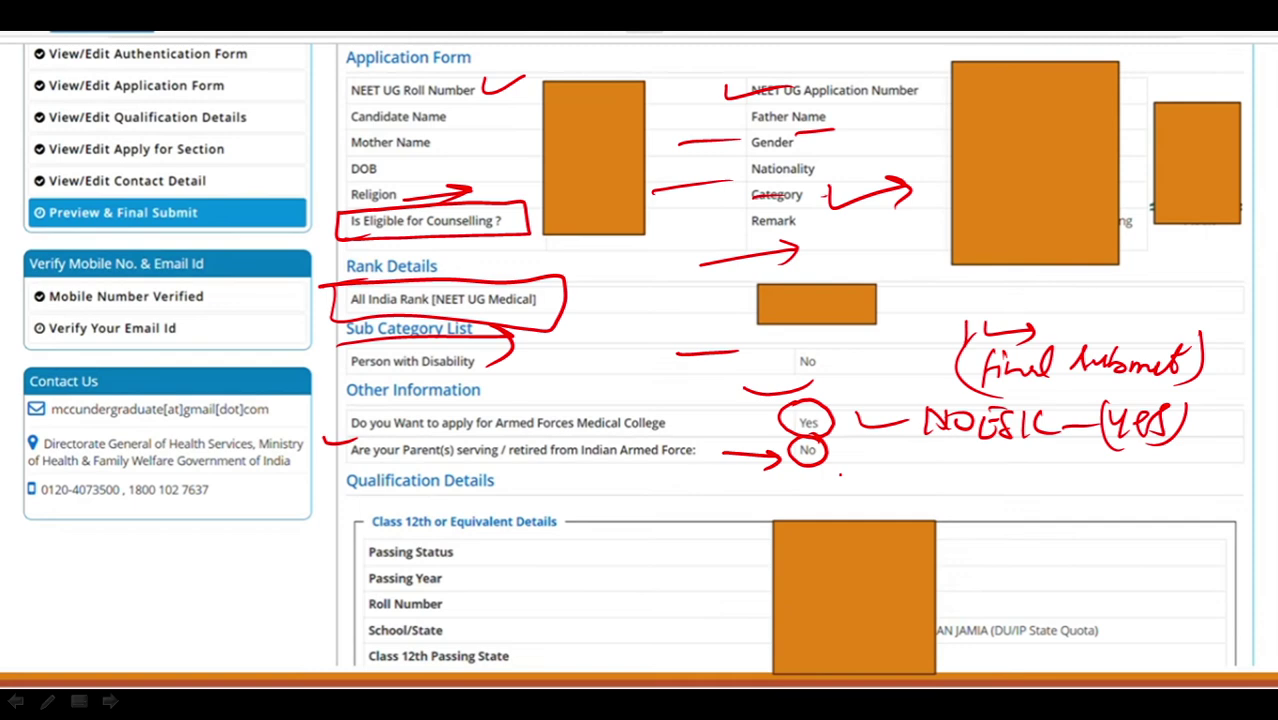
{"action": "mouse_move", "coordinate": [860, 436]}
{"action": "left_mouse_down"}
{"action": "mouse_move", "coordinate": [868, 456]}
{"action": "mouse_move", "coordinate": [906, 456]}
{"action": "mouse_move", "coordinate": [850, 458]}
{"action": "left_mouse_up"}
{"action": "mouse_move", "coordinate": [850, 428]}
{"action": "left_mouse_down"}
{"action": "mouse_move", "coordinate": [902, 422]}
{"action": "mouse_move", "coordinate": [950, 454]}
{"action": "mouse_move", "coordinate": [1006, 452]}
{"action": "mouse_move", "coordinate": [990, 466]}
{"action": "left_mouse_up"}
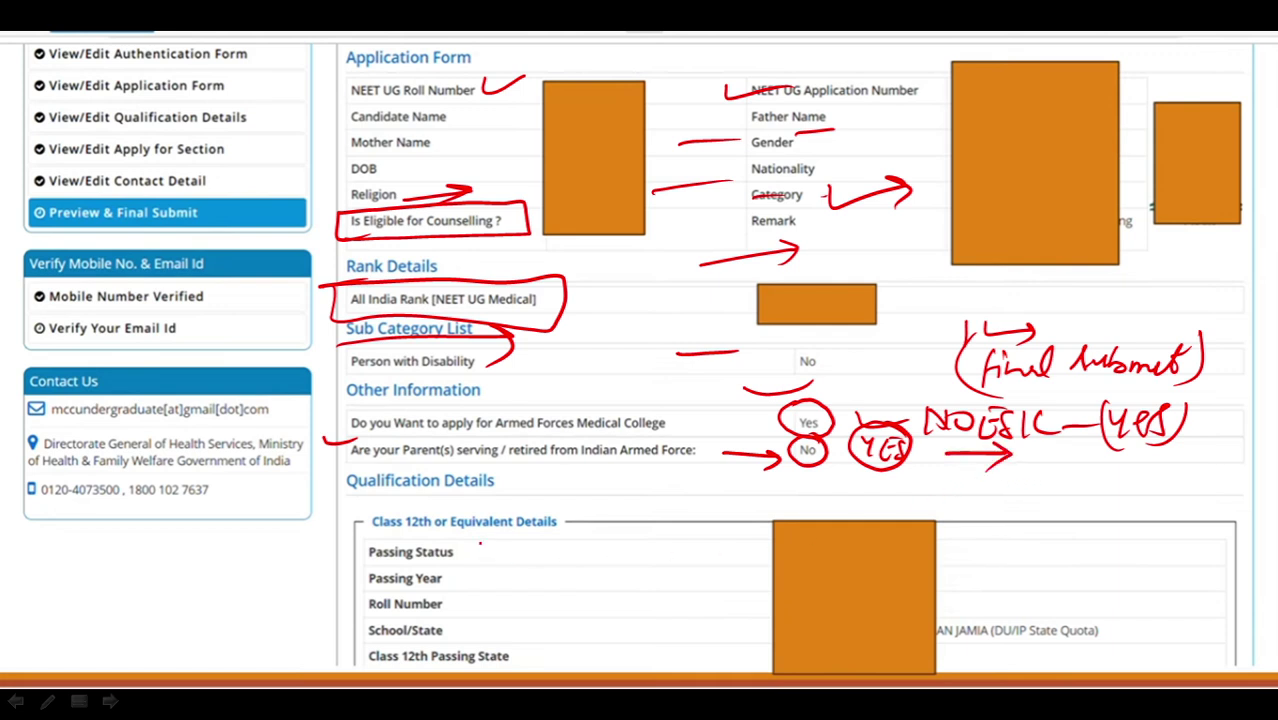
Tick the Class 12th detail rows from Passing Status to Class 12th Passing State, and strike out the School/State value
{"action": "left_click_drag", "start_coordinate": [484, 541], "coordinate": [528, 530]}
{"action": "mouse_move", "coordinate": [452, 556]}
{"action": "left_mouse_down"}
{"action": "mouse_move", "coordinate": [500, 566]}
{"action": "mouse_move", "coordinate": [504, 620]}
{"action": "mouse_move", "coordinate": [574, 650]}
{"action": "left_mouse_up"}
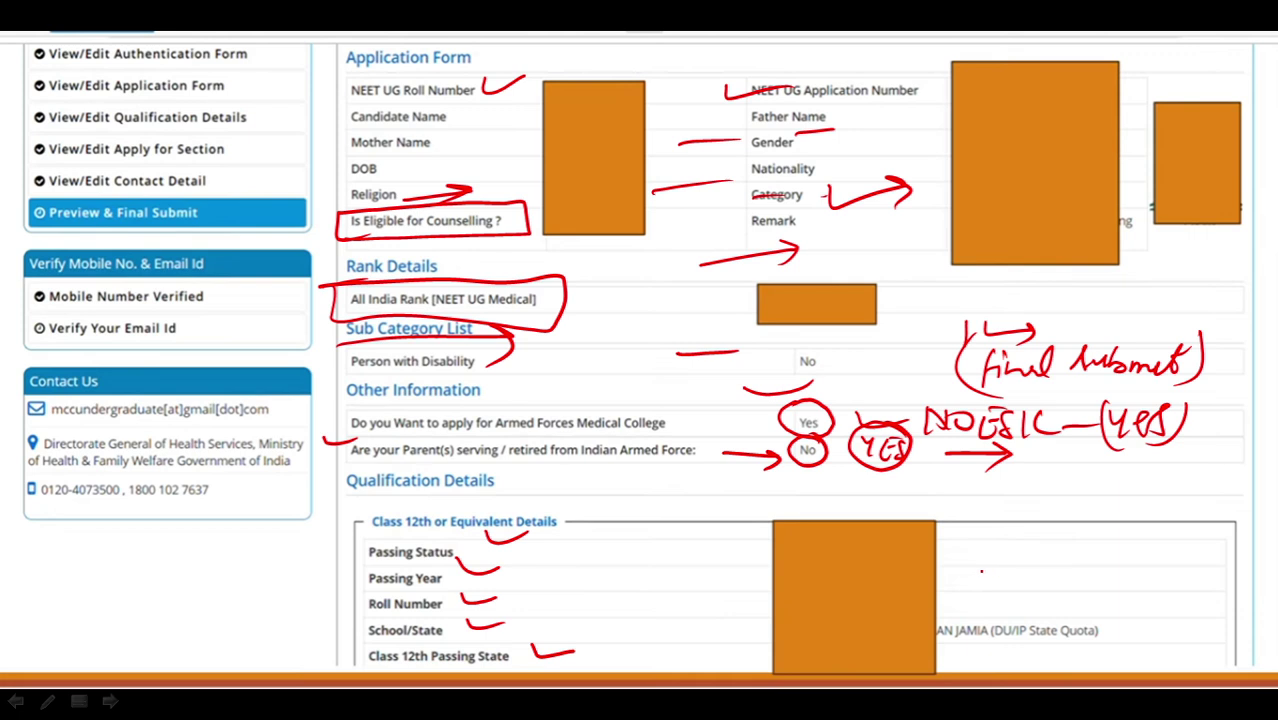
{"action": "mouse_move", "coordinate": [945, 630]}
{"action": "left_mouse_down"}
{"action": "mouse_move", "coordinate": [1086, 632]}
{"action": "mouse_move", "coordinate": [932, 630]}
{"action": "mouse_move", "coordinate": [1004, 628]}
{"action": "left_mouse_up"}
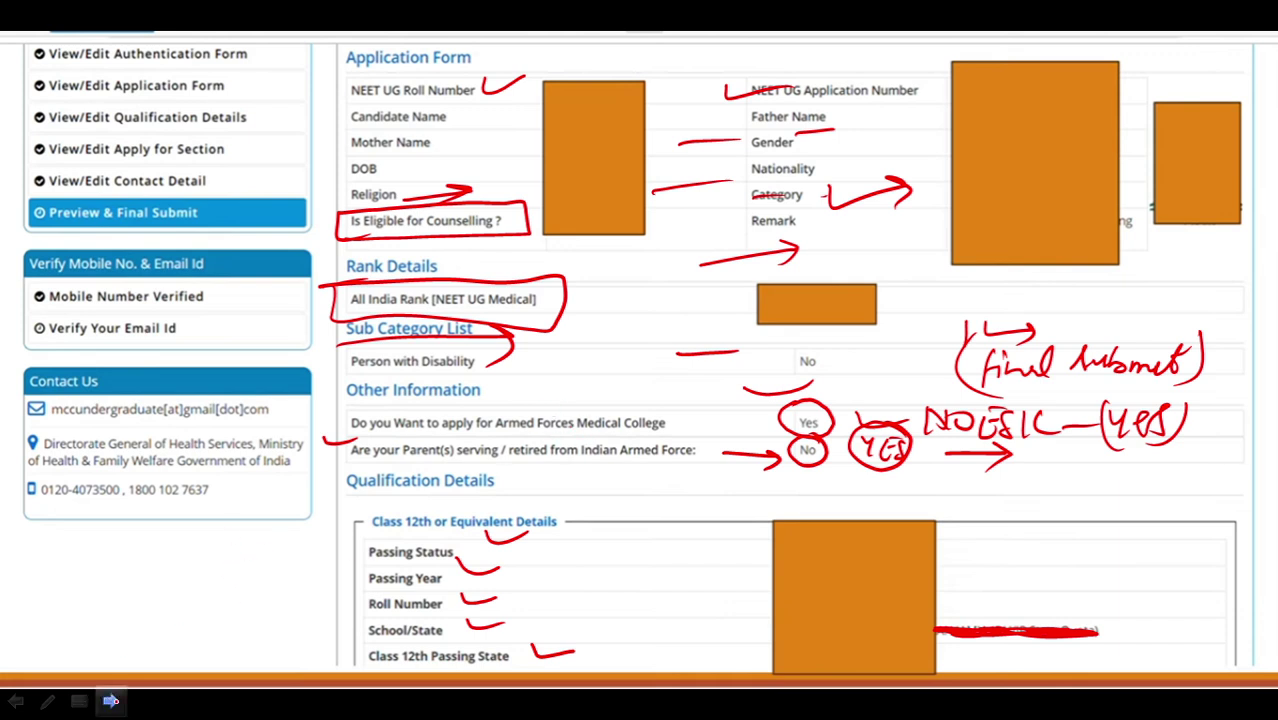
Advance to the Apply For Details slide, brace its four rows on both sides, and strike out the DU/IP Delhi Seats Quota row
{"action": "left_click", "coordinate": [110, 702]}
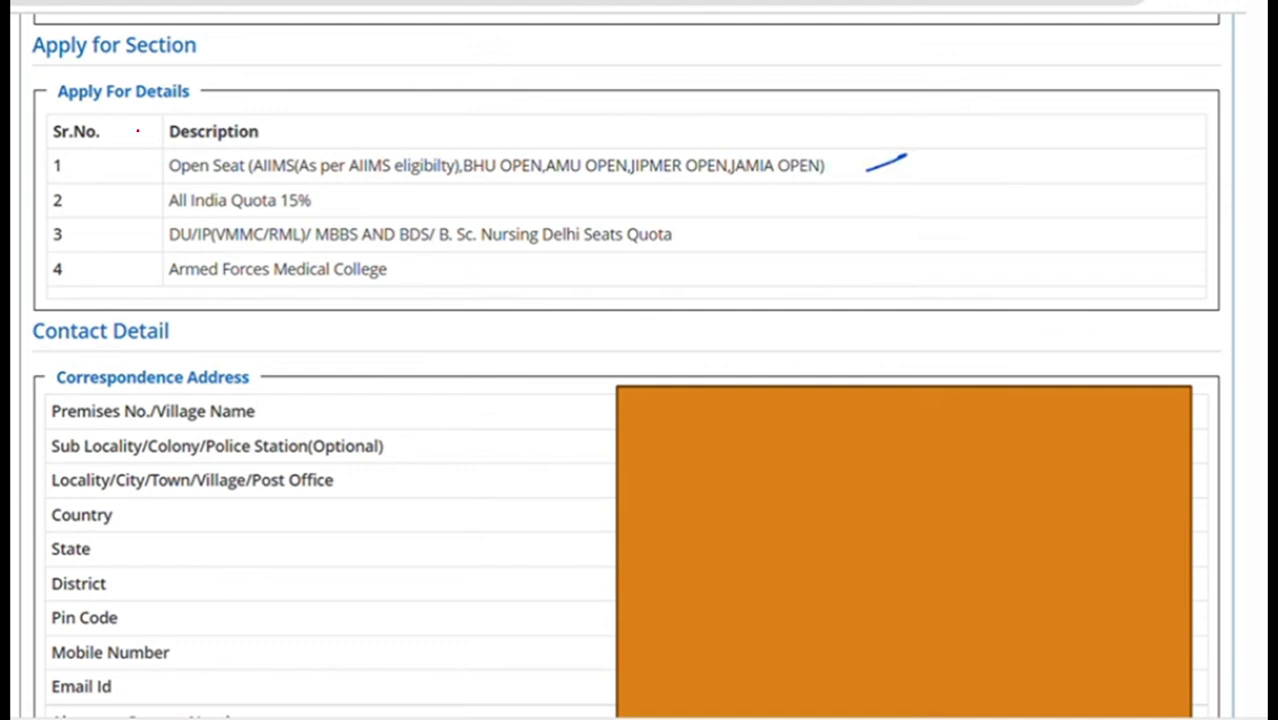
{"action": "left_click_drag", "start_coordinate": [946, 134], "coordinate": [908, 282]}
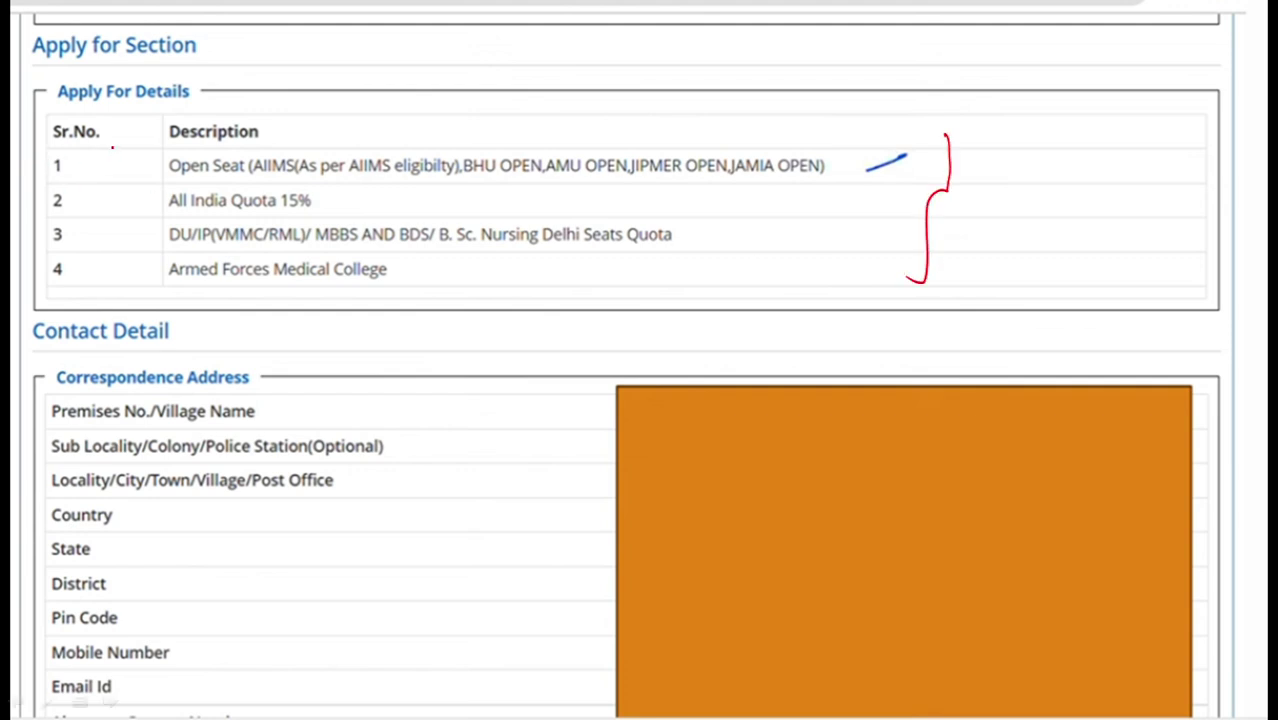
{"action": "mouse_move", "coordinate": [112, 147]}
{"action": "left_mouse_down"}
{"action": "mouse_move", "coordinate": [109, 293]}
{"action": "mouse_move", "coordinate": [124, 297]}
{"action": "left_mouse_up"}
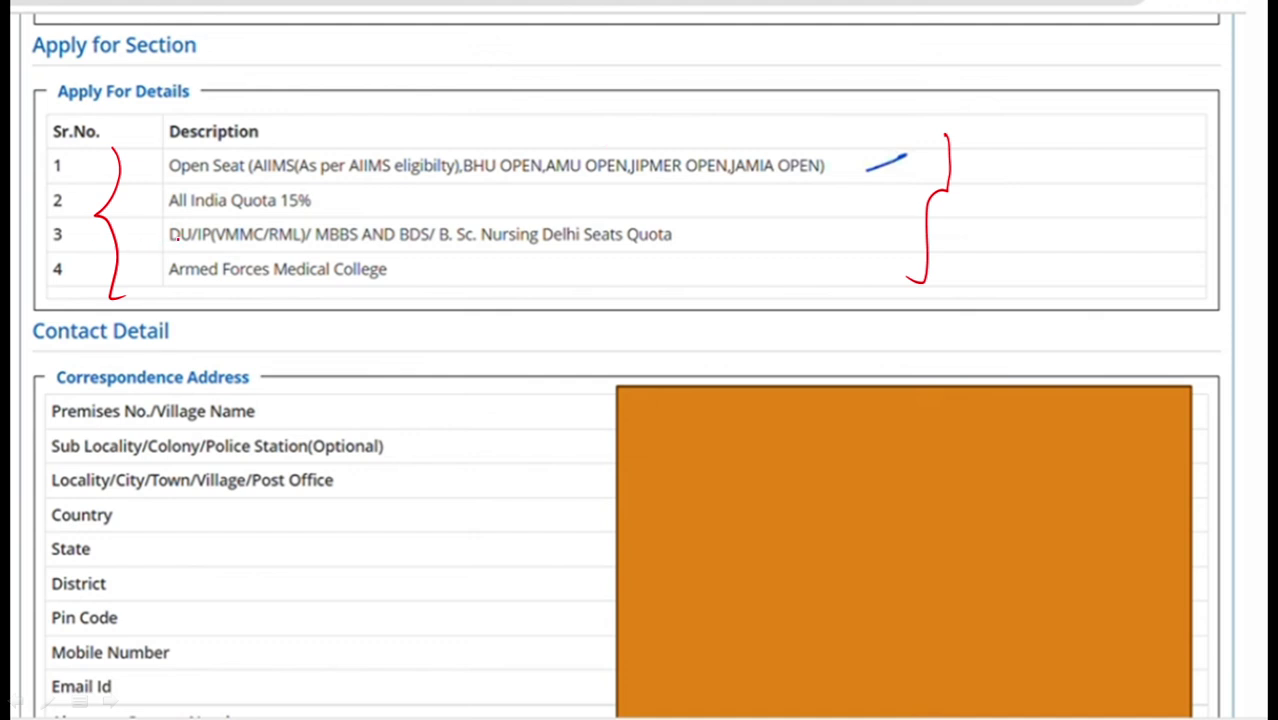
{"action": "left_click_drag", "start_coordinate": [154, 237], "coordinate": [678, 240]}
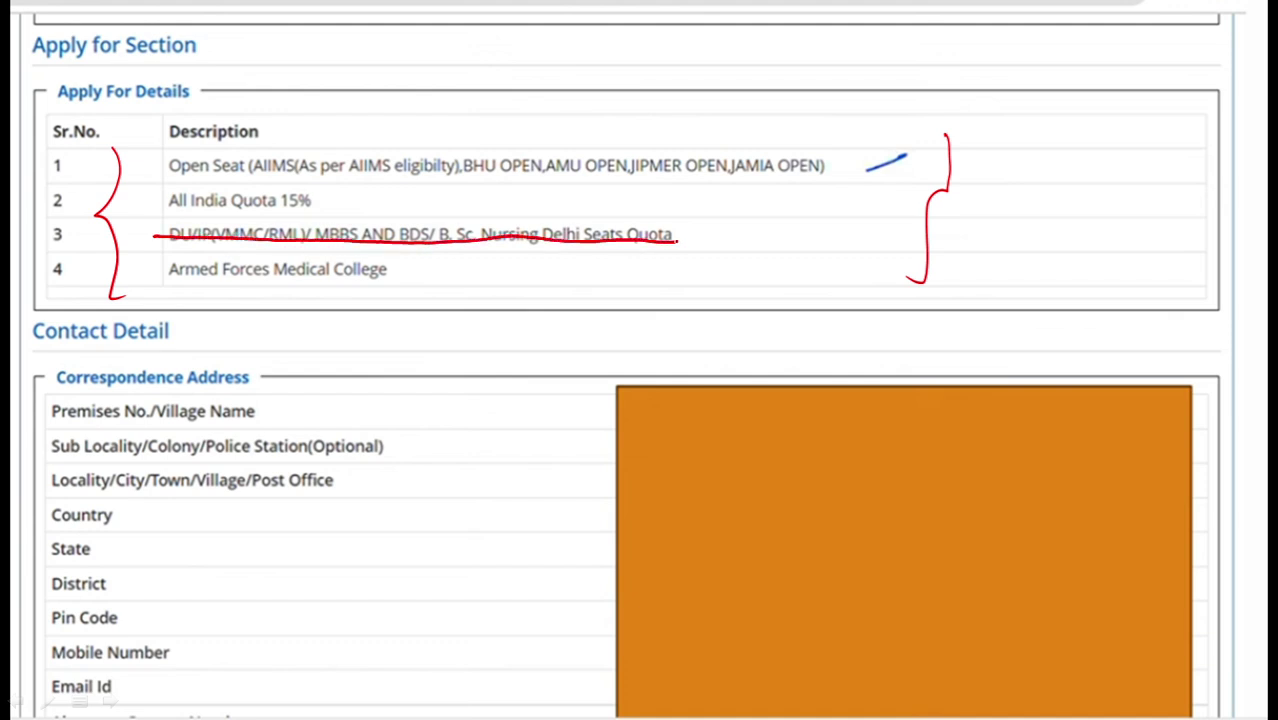
Strike out Armed Forces Medical College, handwrite a circled "Govt", tick the Open Seat and All India Quota rows, and add handwriting beside the list
{"action": "left_click_drag", "start_coordinate": [159, 270], "coordinate": [388, 274]}
{"action": "mouse_move", "coordinate": [1022, 179]}
{"action": "left_mouse_down"}
{"action": "mouse_move", "coordinate": [1012, 185]}
{"action": "mouse_move", "coordinate": [1036, 210]}
{"action": "mouse_move", "coordinate": [1099, 176]}
{"action": "mouse_move", "coordinate": [1110, 230]}
{"action": "mouse_move", "coordinate": [1115, 158]}
{"action": "left_mouse_up"}
{"action": "mouse_move", "coordinate": [129, 137]}
{"action": "left_mouse_down"}
{"action": "mouse_move", "coordinate": [209, 116]}
{"action": "mouse_move", "coordinate": [354, 118]}
{"action": "left_mouse_up"}
{"action": "left_click_drag", "start_coordinate": [115, 206], "coordinate": [167, 176]}
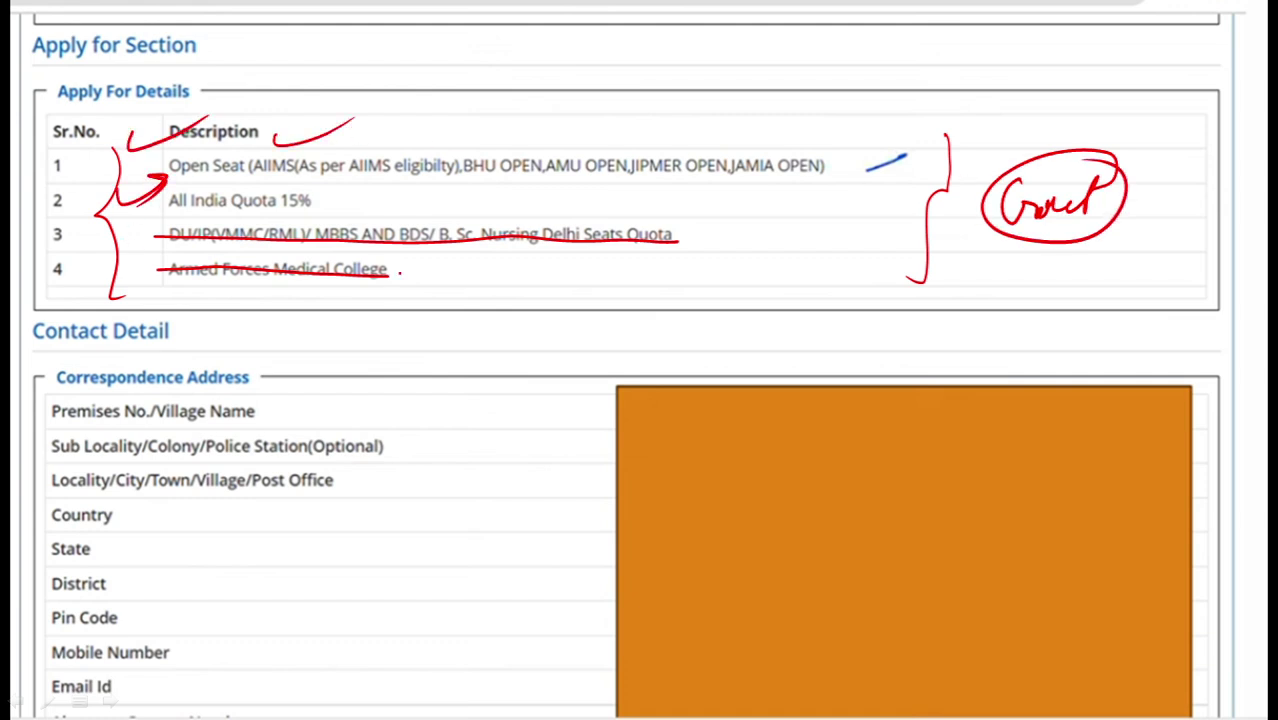
{"action": "mouse_move", "coordinate": [820, 248]}
{"action": "left_mouse_down"}
{"action": "mouse_move", "coordinate": [826, 272]}
{"action": "mouse_move", "coordinate": [850, 276]}
{"action": "mouse_move", "coordinate": [892, 252]}
{"action": "mouse_move", "coordinate": [926, 281]}
{"action": "mouse_move", "coordinate": [1090, 270]}
{"action": "mouse_move", "coordinate": [1102, 300]}
{"action": "left_mouse_up"}
{"action": "mouse_move", "coordinate": [790, 234]}
{"action": "left_mouse_down"}
{"action": "mouse_move", "coordinate": [796, 292]}
{"action": "mouse_move", "coordinate": [810, 298]}
{"action": "left_mouse_up"}
{"action": "mouse_move", "coordinate": [760, 216]}
{"action": "left_mouse_down"}
{"action": "mouse_move", "coordinate": [682, 280]}
{"action": "mouse_move", "coordinate": [714, 282]}
{"action": "left_mouse_up"}
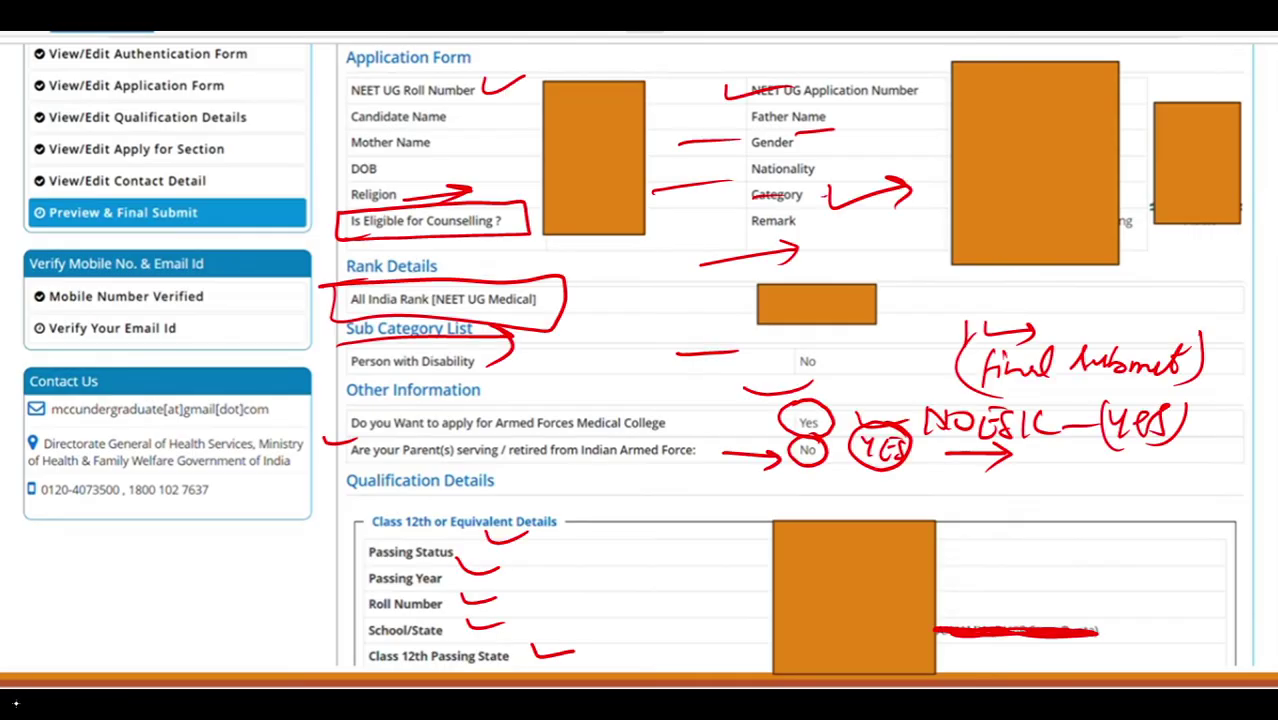
Return to the Apply for Section slide, underline row 5's Apply For label, mark below the Deemed Universities checkbox, and advance to the preview slide
{"action": "left_click", "coordinate": [16, 701]}
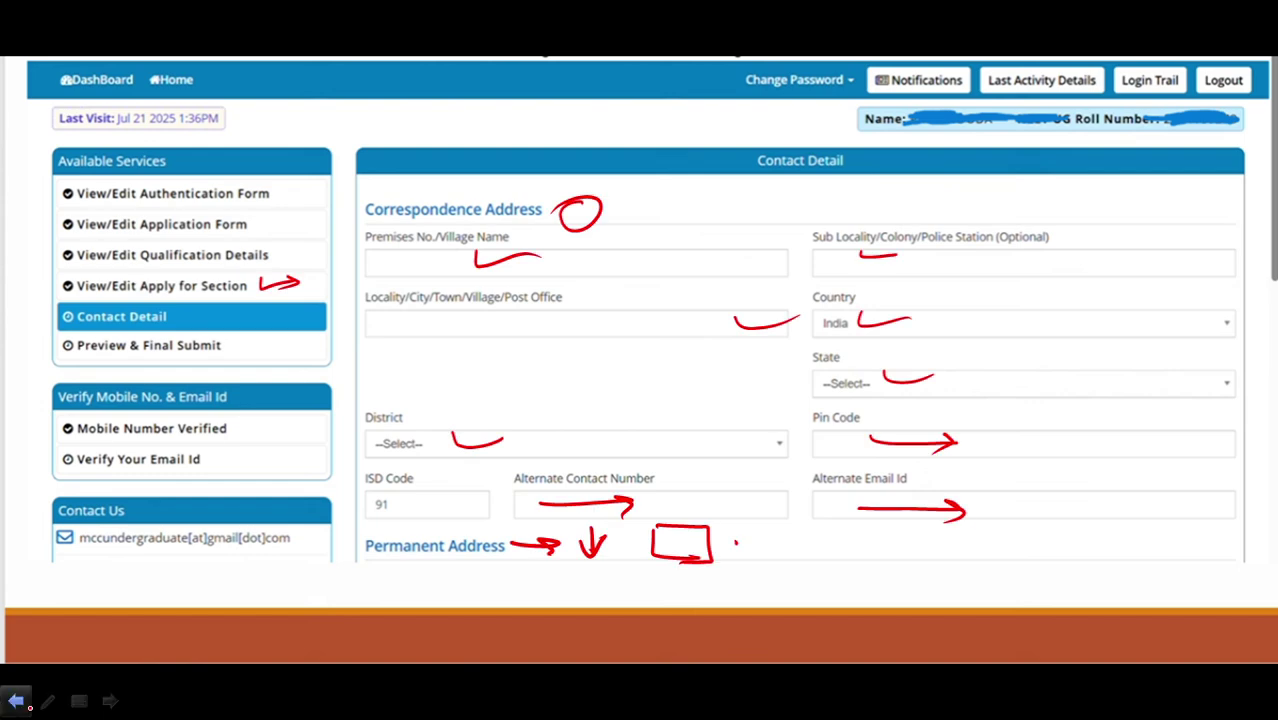
{"action": "left_click", "coordinate": [16, 701]}
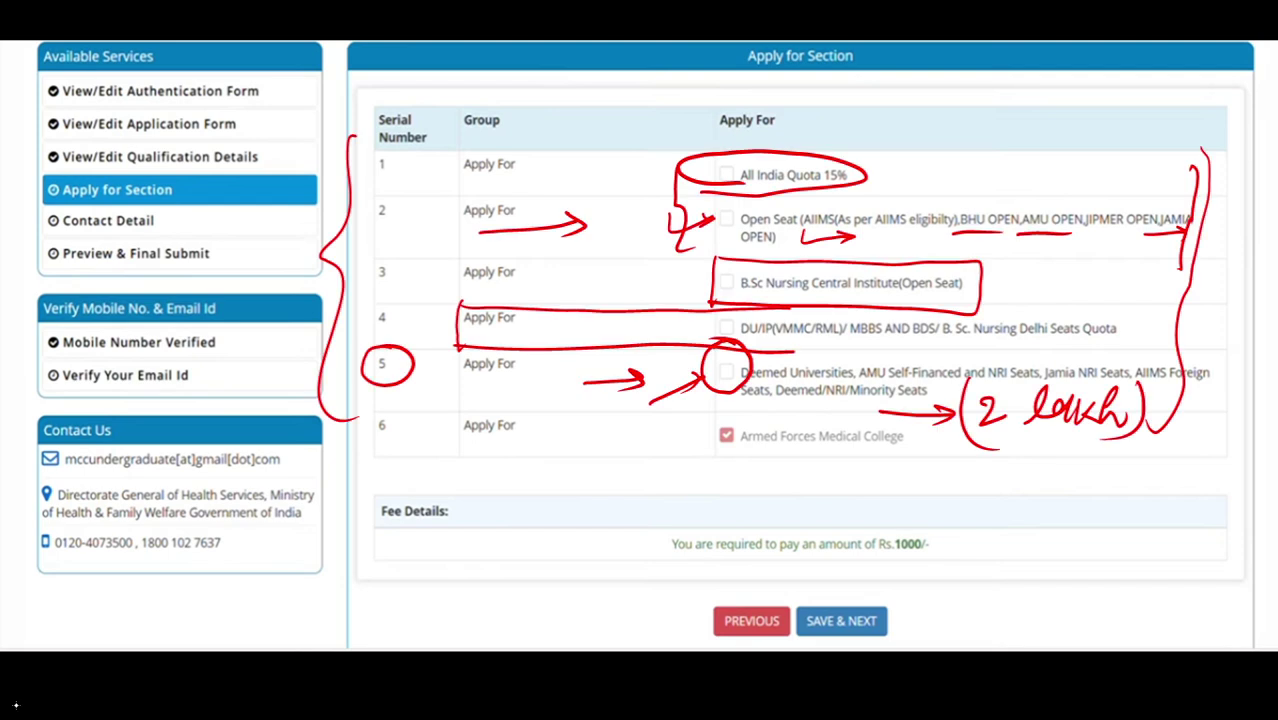
{"action": "left_click_drag", "start_coordinate": [436, 382], "coordinate": [518, 379]}
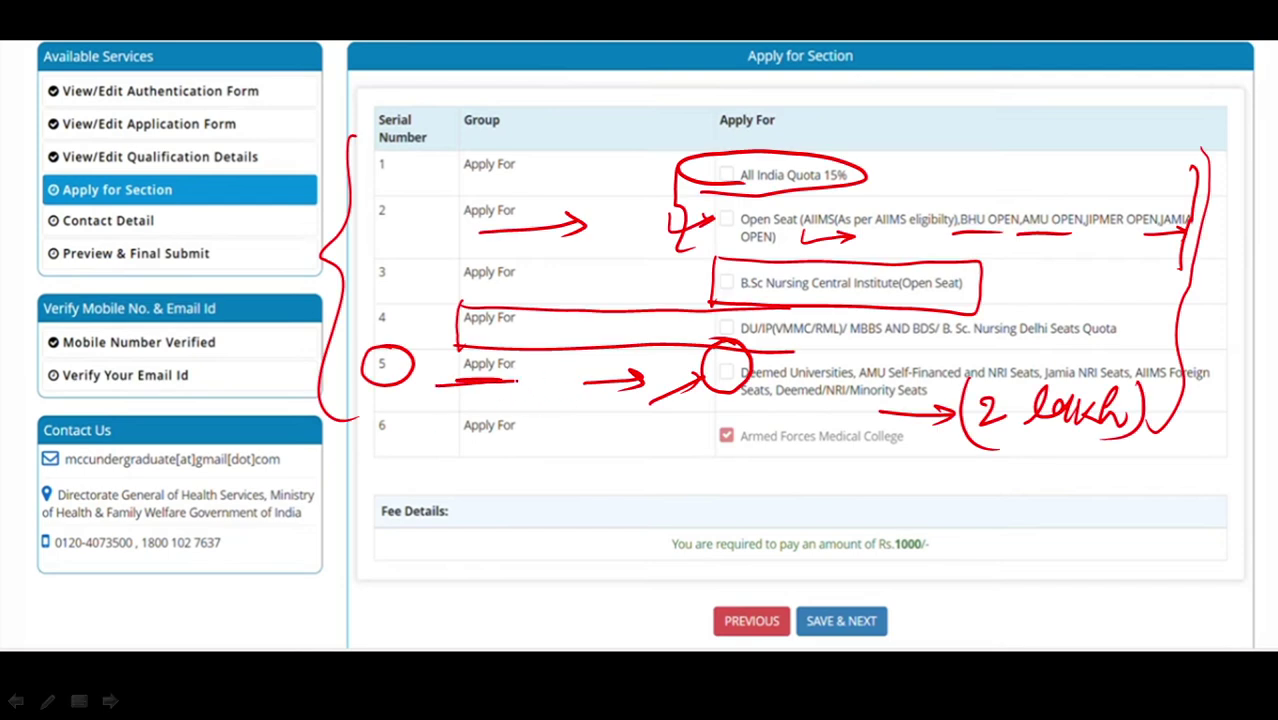
{"action": "left_click_drag", "start_coordinate": [690, 392], "coordinate": [760, 402]}
{"action": "left_click", "coordinate": [110, 701]}
{"action": "left_click", "coordinate": [110, 701]}
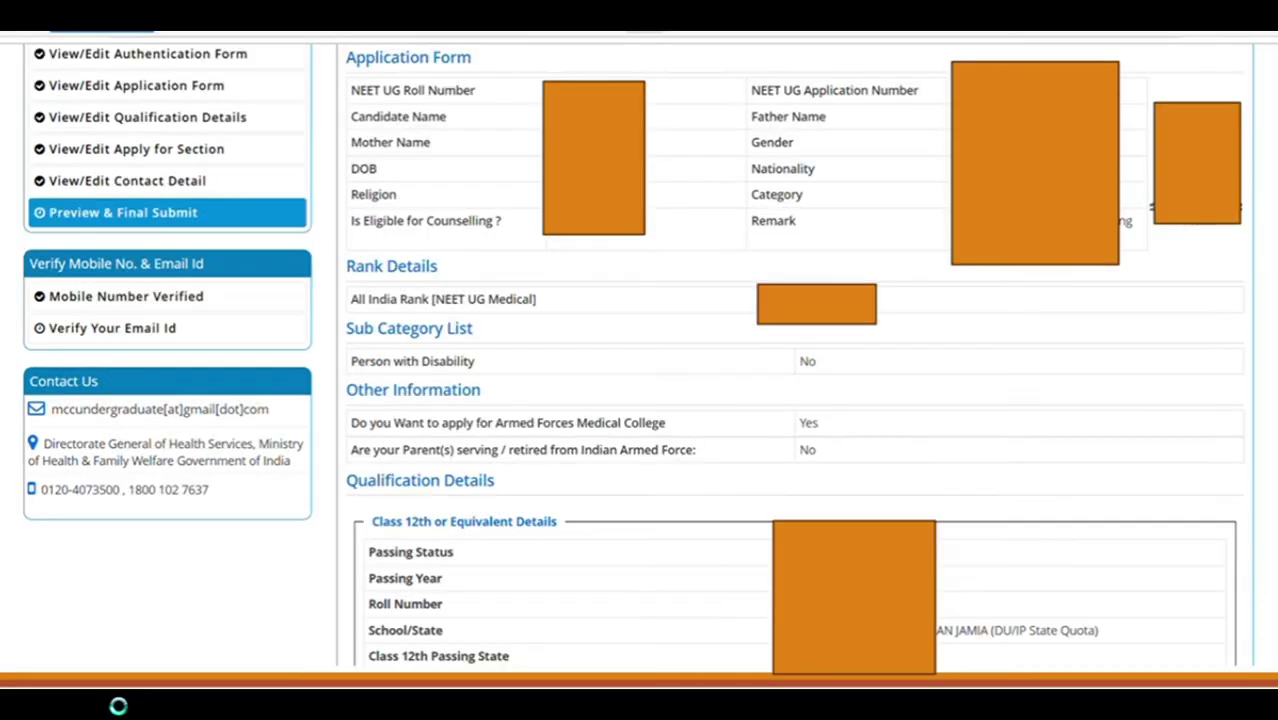
Advance to the Apply for Section slide, draw an arrow at the Correspondence Address heading, and tick beside the Country and State rows
{"action": "left_click", "coordinate": [118, 704]}
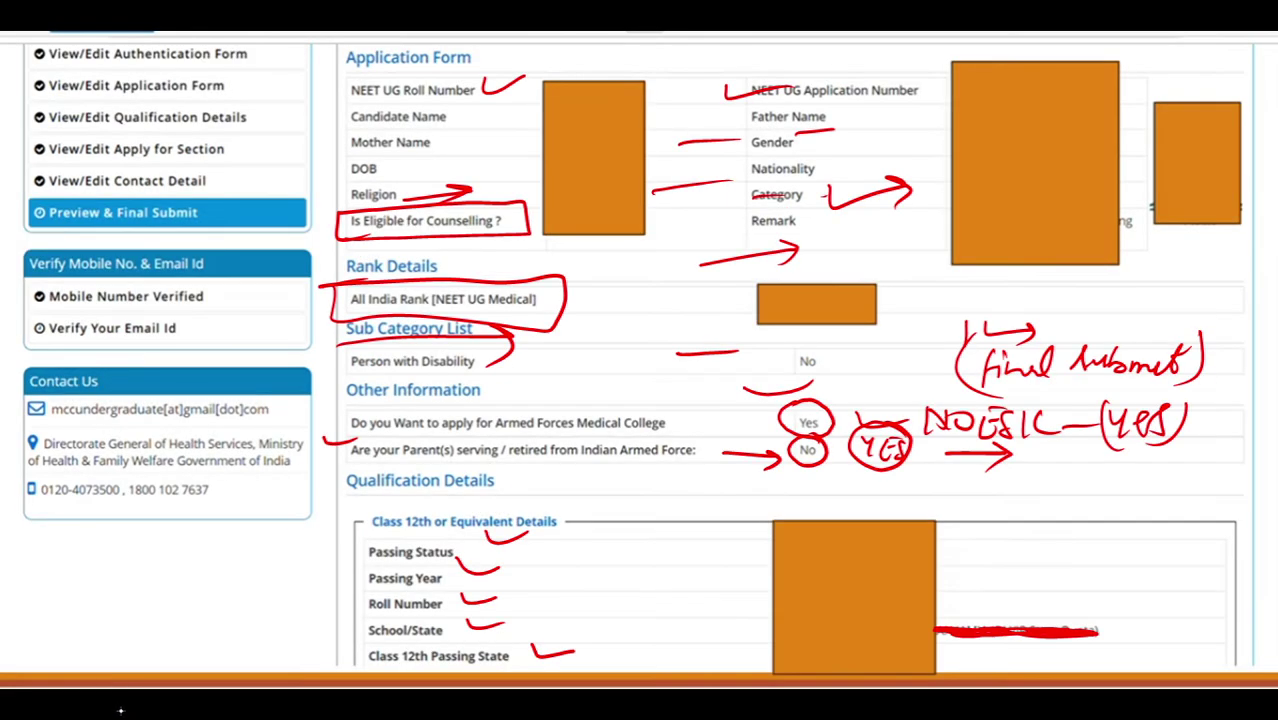
{"action": "left_click", "coordinate": [114, 705]}
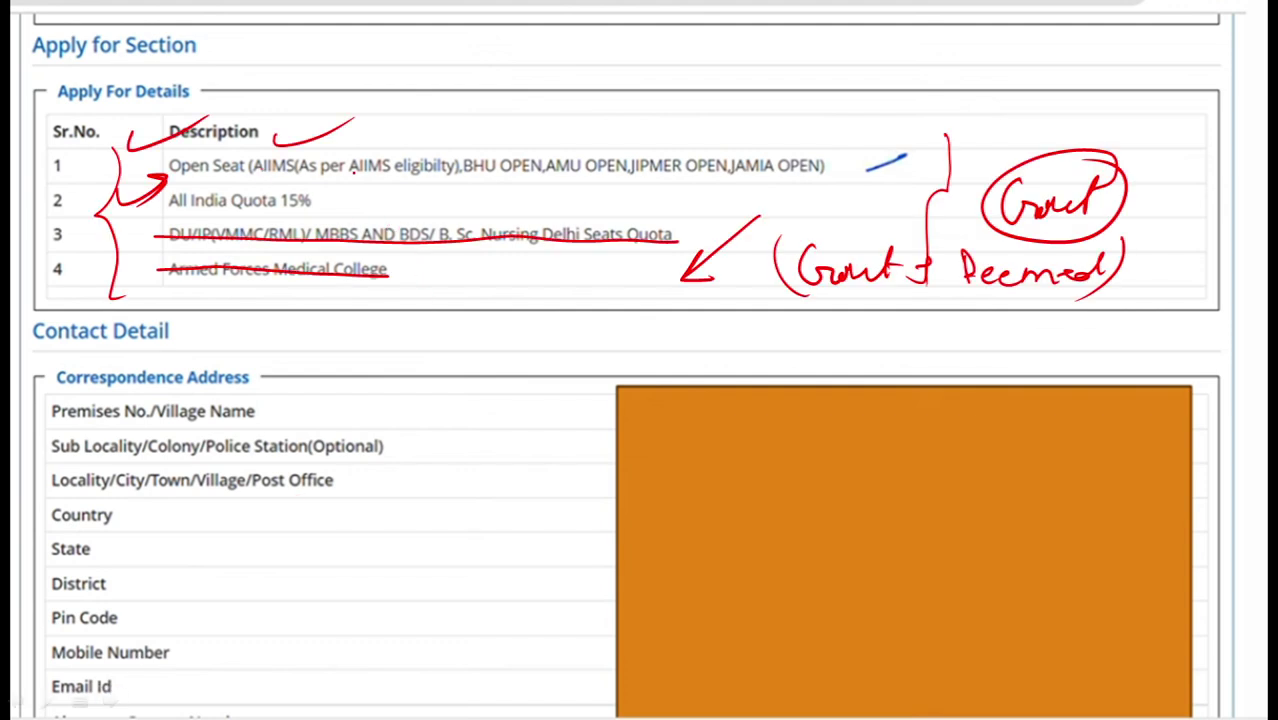
{"action": "mouse_move", "coordinate": [206, 352]}
{"action": "left_mouse_down"}
{"action": "mouse_move", "coordinate": [240, 374]}
{"action": "mouse_move", "coordinate": [358, 362]}
{"action": "left_mouse_up"}
{"action": "left_click_drag", "start_coordinate": [300, 405], "coordinate": [356, 362]}
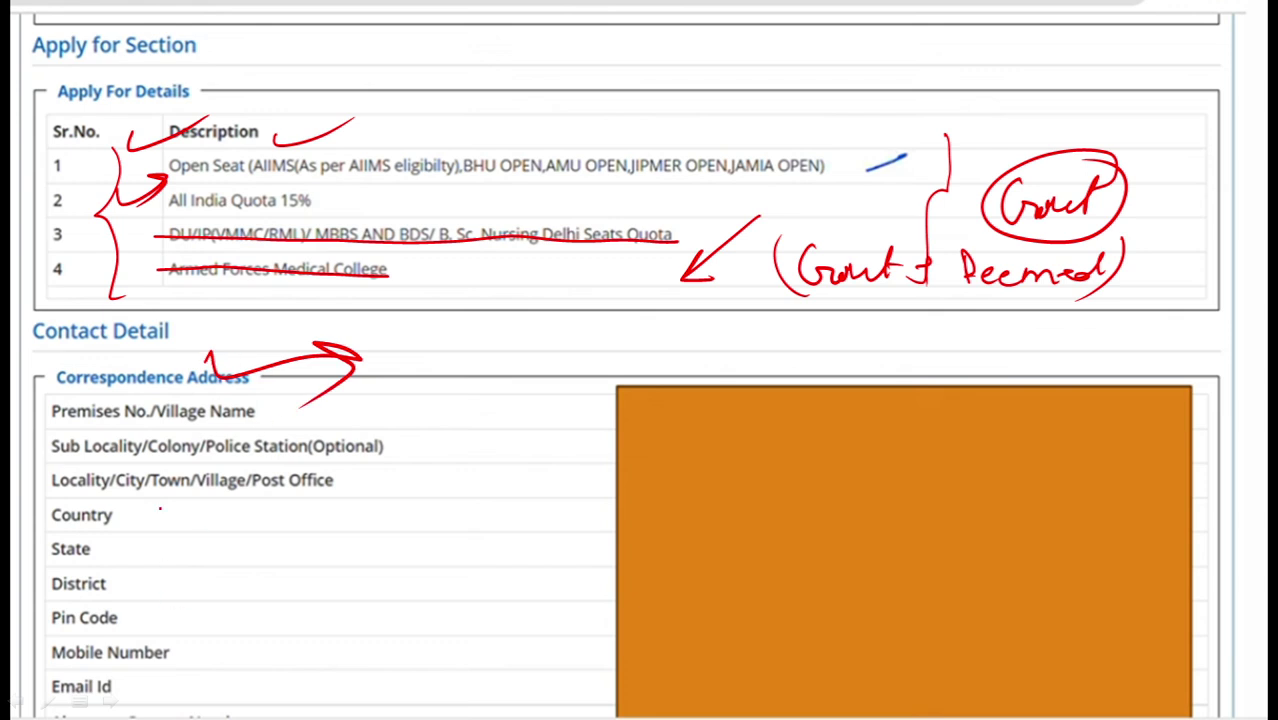
{"action": "mouse_move", "coordinate": [367, 505]}
{"action": "left_mouse_down"}
{"action": "mouse_move", "coordinate": [368, 518]}
{"action": "mouse_move", "coordinate": [471, 508]}
{"action": "left_mouse_up"}
{"action": "mouse_move", "coordinate": [384, 534]}
{"action": "left_mouse_down"}
{"action": "mouse_move", "coordinate": [440, 548]}
{"action": "mouse_move", "coordinate": [496, 530]}
{"action": "left_mouse_up"}
{"action": "left_click_drag", "start_coordinate": [408, 560], "coordinate": [510, 556]}
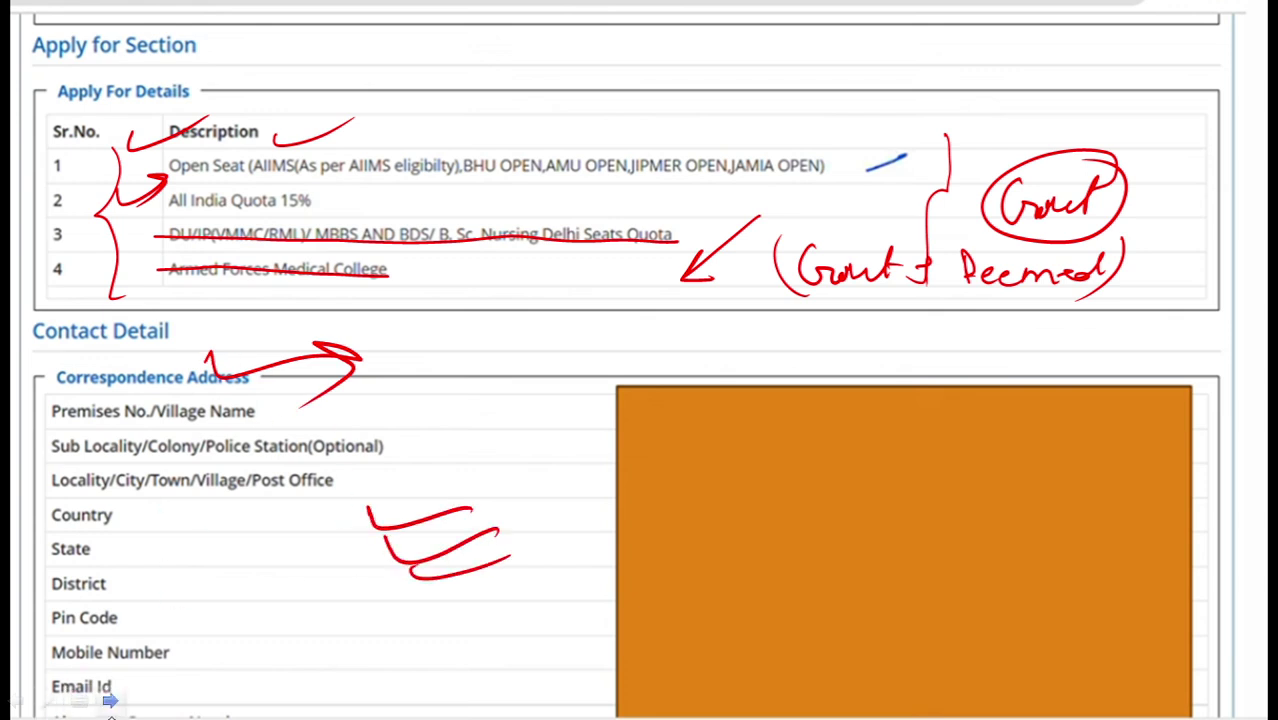
Advance to the Declaration slide, circle the Declaration heading and the uploaded cheque details link, and draw arrows at the checkbox and the link
{"action": "left_click", "coordinate": [110, 701]}
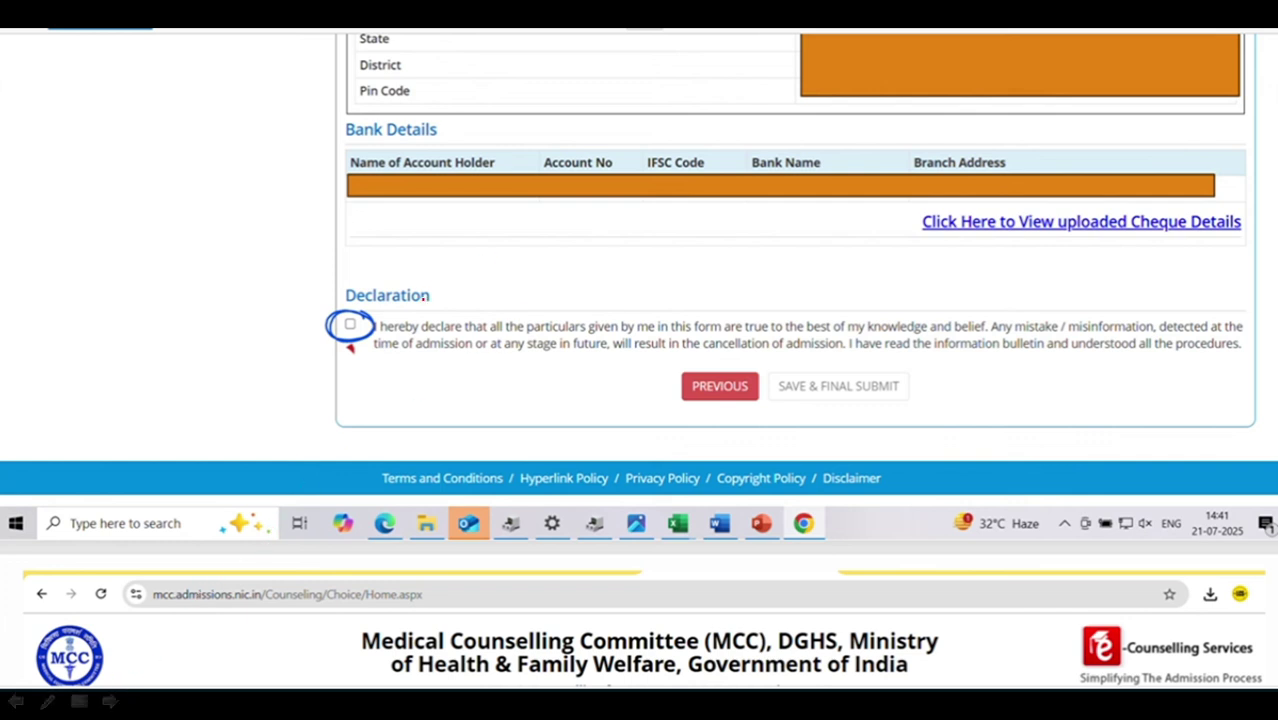
{"action": "mouse_move", "coordinate": [375, 285]}
{"action": "left_mouse_down"}
{"action": "mouse_move", "coordinate": [338, 294]}
{"action": "mouse_move", "coordinate": [444, 298]}
{"action": "mouse_move", "coordinate": [355, 277]}
{"action": "left_mouse_up"}
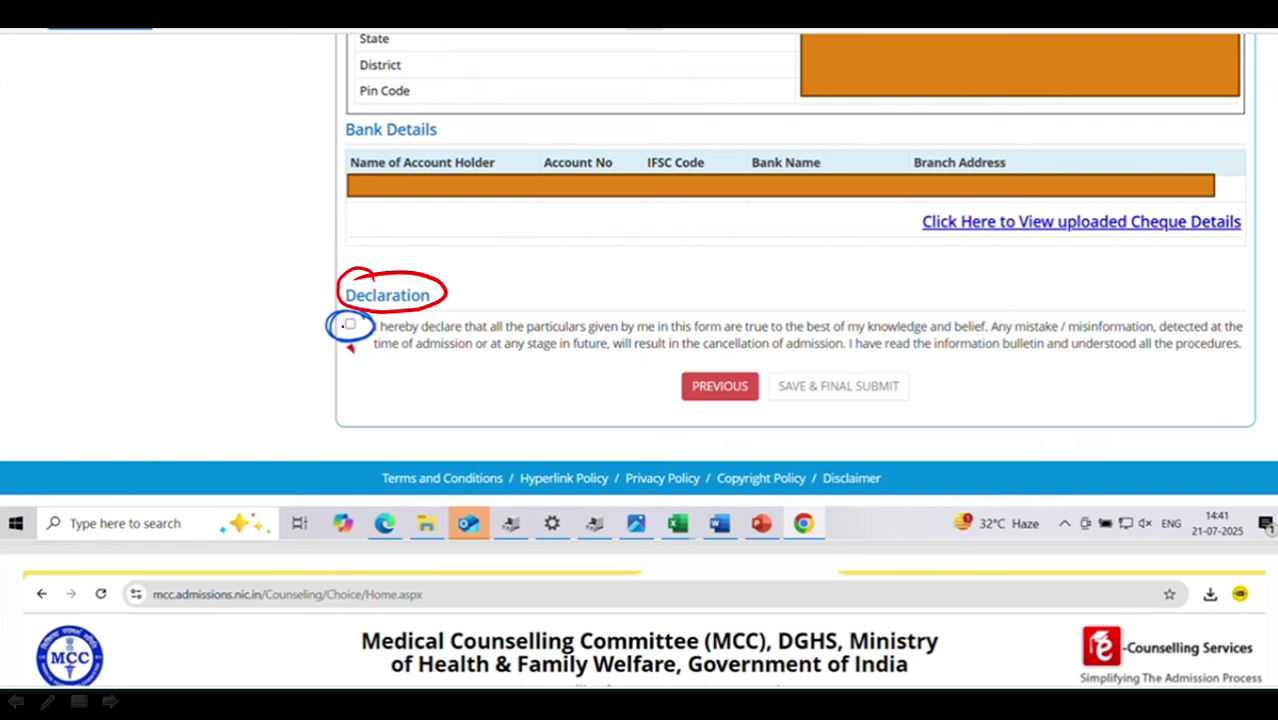
{"action": "mouse_move", "coordinate": [338, 322]}
{"action": "left_mouse_down"}
{"action": "mouse_move", "coordinate": [400, 310]}
{"action": "mouse_move", "coordinate": [372, 328]}
{"action": "left_mouse_up"}
{"action": "mouse_move", "coordinate": [968, 200]}
{"action": "left_mouse_down"}
{"action": "mouse_move", "coordinate": [962, 210]}
{"action": "mouse_move", "coordinate": [1090, 249]}
{"action": "mouse_move", "coordinate": [1245, 208]}
{"action": "mouse_move", "coordinate": [902, 184]}
{"action": "left_mouse_up"}
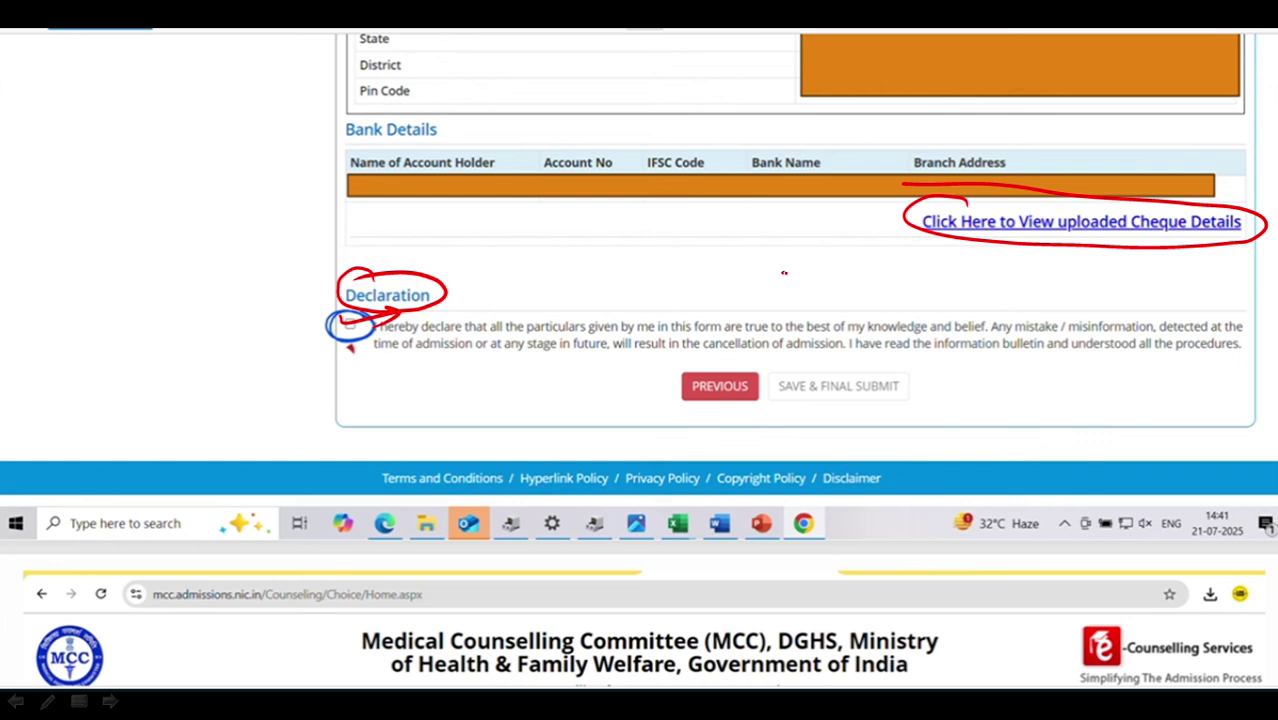
{"action": "mouse_move", "coordinate": [784, 272]}
{"action": "left_mouse_down"}
{"action": "mouse_move", "coordinate": [990, 256]}
{"action": "mouse_move", "coordinate": [960, 286]}
{"action": "left_mouse_up"}
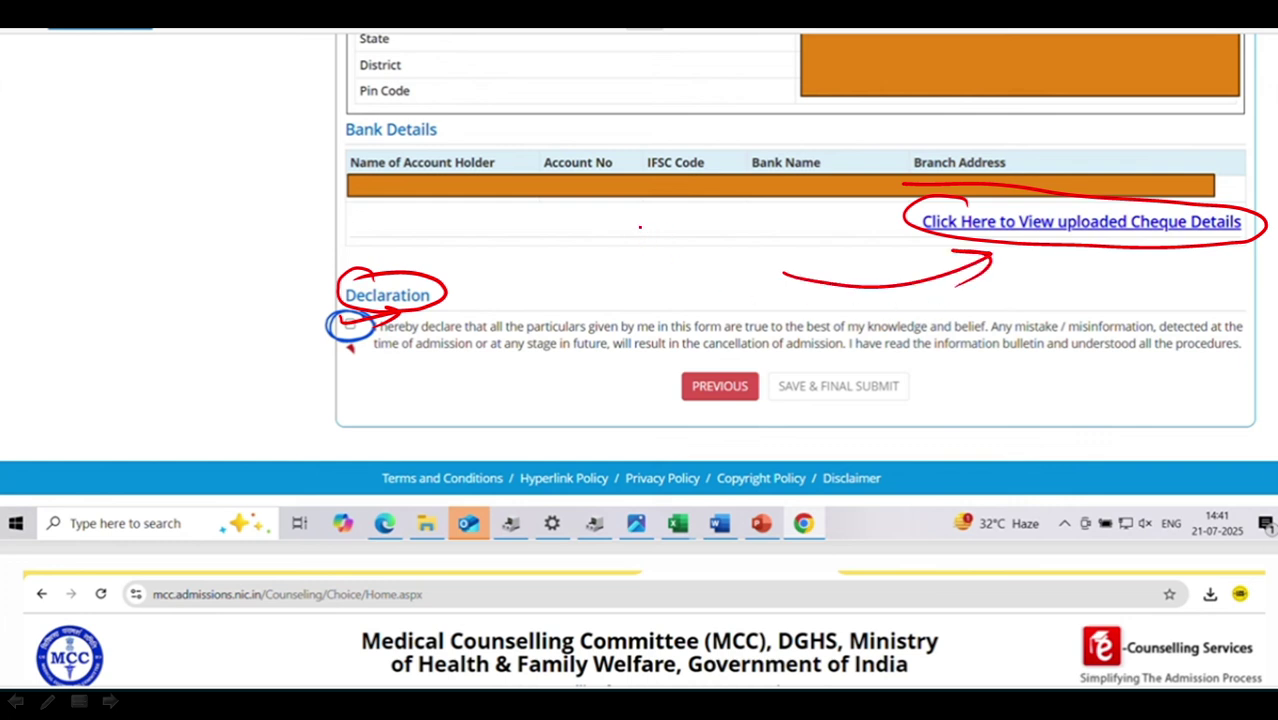
Handwrite "Check upload" in brackets beside the cheque link, add an arrow under the link, and handwrite a circled "clear" below Bank Details
{"action": "mouse_move", "coordinate": [640, 227]}
{"action": "left_mouse_down"}
{"action": "mouse_move", "coordinate": [704, 226]}
{"action": "mouse_move", "coordinate": [792, 250]}
{"action": "mouse_move", "coordinate": [830, 225]}
{"action": "mouse_move", "coordinate": [856, 230]}
{"action": "mouse_move", "coordinate": [884, 200]}
{"action": "mouse_move", "coordinate": [850, 272]}
{"action": "left_mouse_up"}
{"action": "left_click_drag", "start_coordinate": [656, 174], "coordinate": [668, 276]}
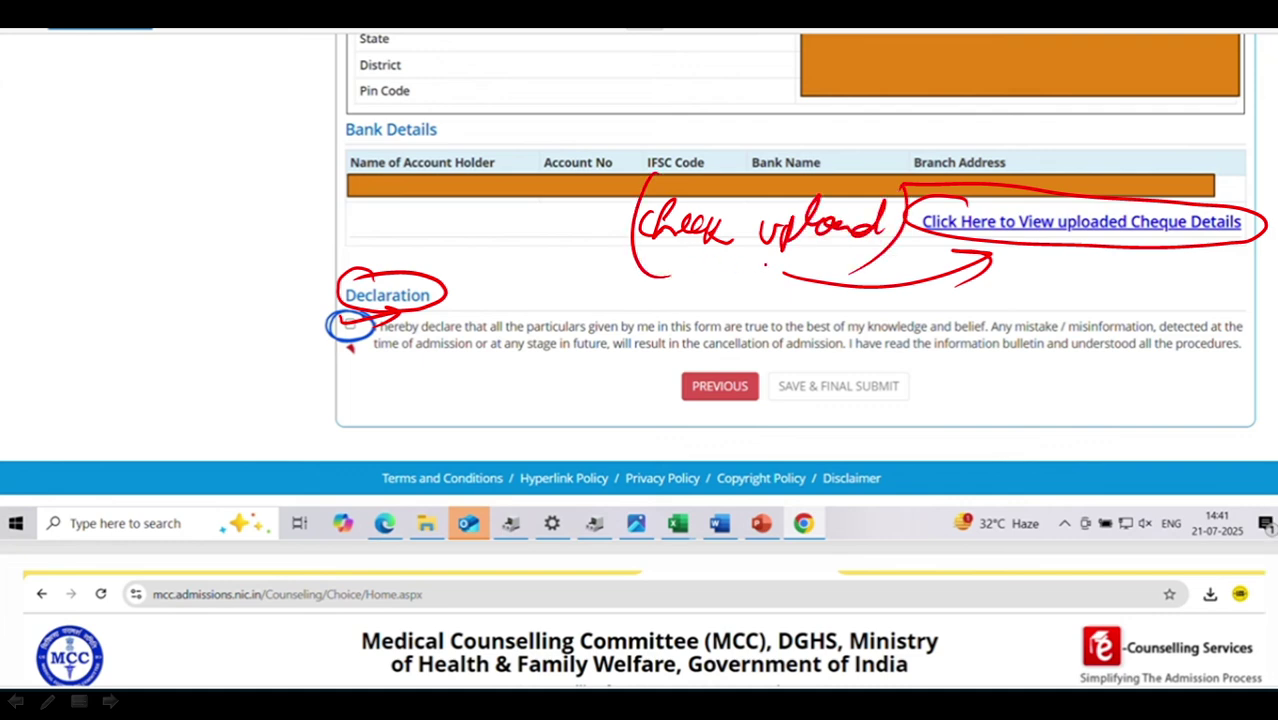
{"action": "mouse_move", "coordinate": [1054, 240]}
{"action": "left_mouse_down"}
{"action": "mouse_move", "coordinate": [1138, 264]}
{"action": "mouse_move", "coordinate": [1098, 280]}
{"action": "left_mouse_up"}
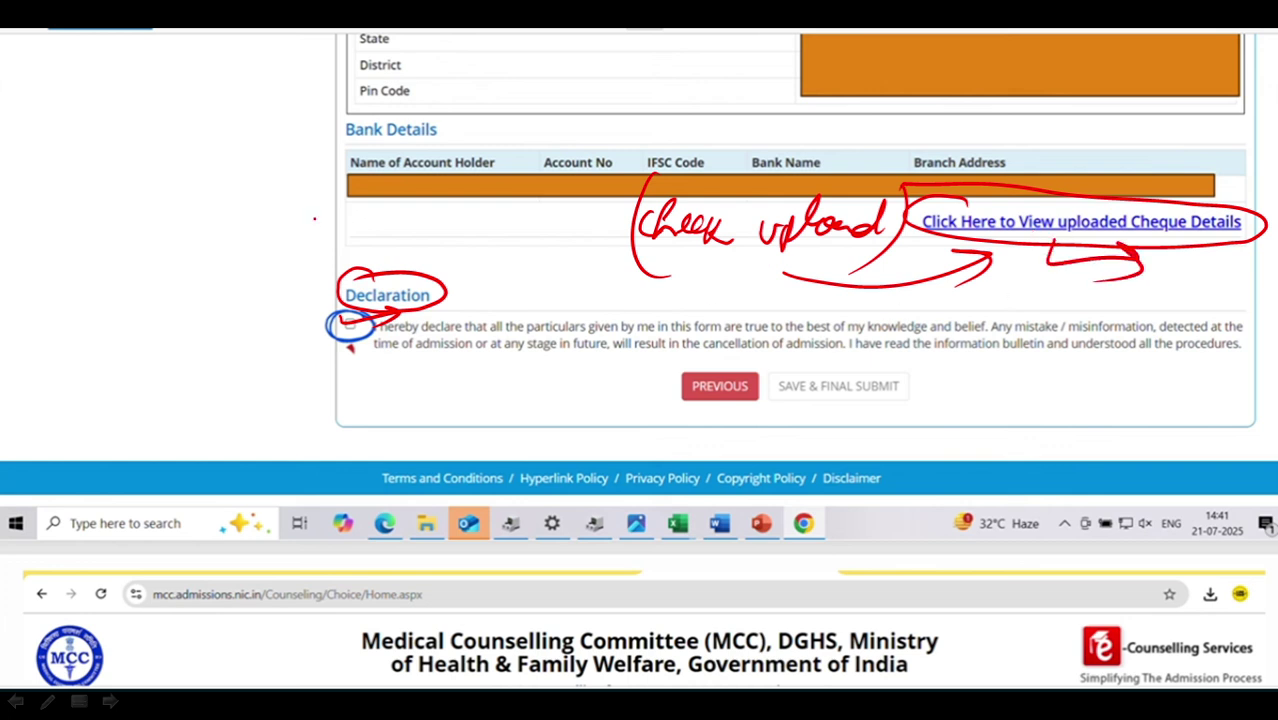
{"action": "mouse_move", "coordinate": [416, 229]}
{"action": "left_mouse_down"}
{"action": "mouse_move", "coordinate": [526, 230]}
{"action": "mouse_move", "coordinate": [470, 256]}
{"action": "mouse_move", "coordinate": [544, 206]}
{"action": "left_mouse_up"}
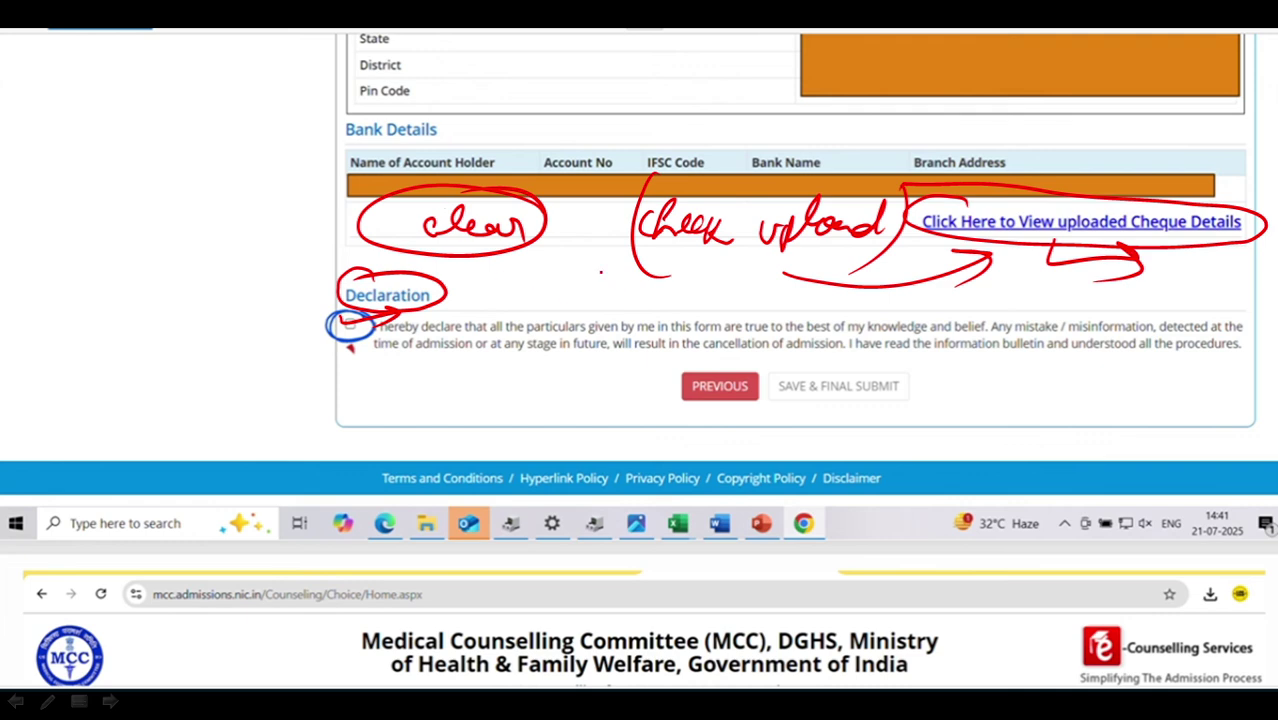
Draw an arrow from the circled "clear" and handwrite "mail, mobile" in brackets under the "Check upload" note
{"action": "mouse_move", "coordinate": [516, 246]}
{"action": "left_mouse_down"}
{"action": "mouse_move", "coordinate": [604, 270]}
{"action": "mouse_move", "coordinate": [588, 282]}
{"action": "left_mouse_up"}
{"action": "mouse_move", "coordinate": [634, 292]}
{"action": "left_mouse_down"}
{"action": "mouse_move", "coordinate": [748, 306]}
{"action": "mouse_move", "coordinate": [870, 296]}
{"action": "left_mouse_up"}
{"action": "left_click_drag", "start_coordinate": [880, 278], "coordinate": [880, 318]}
{"action": "left_click_drag", "start_coordinate": [628, 254], "coordinate": [626, 324]}
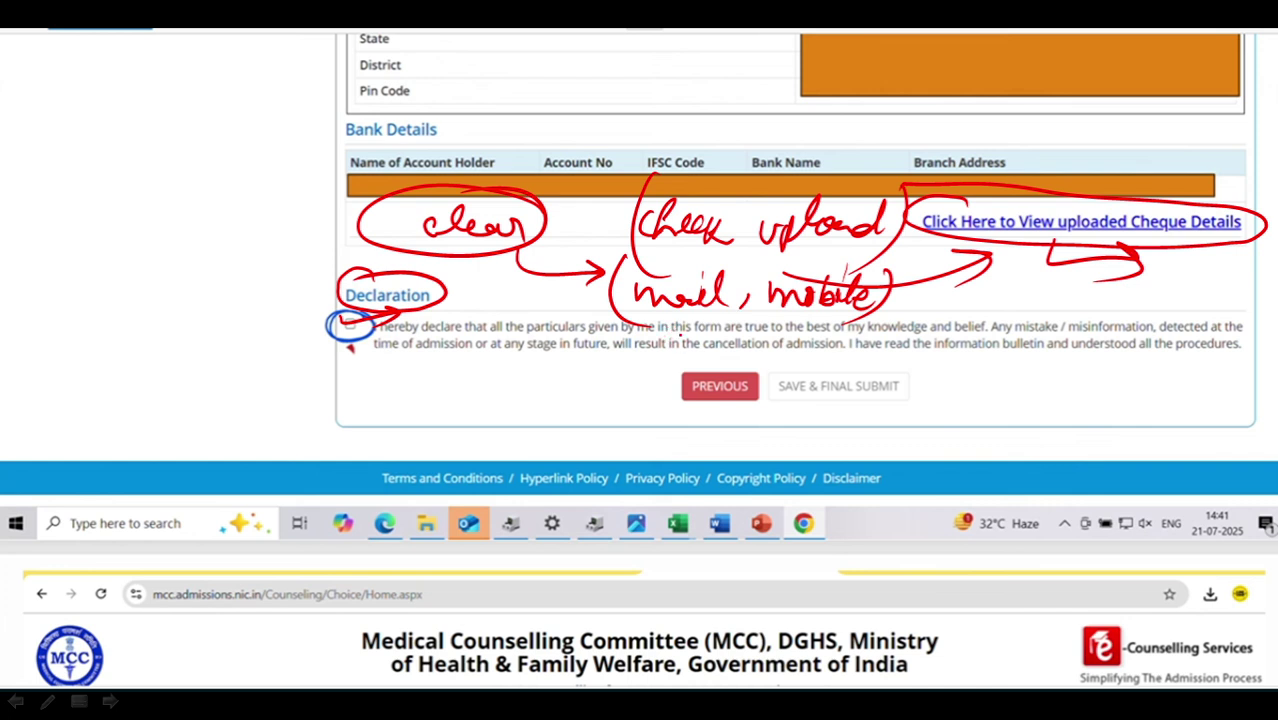
Handwrite a circled "clear" pointing up at the cheque link, and mark the declaration checkbox and the Save & Final Submit button
{"action": "left_click_drag", "start_coordinate": [976, 286], "coordinate": [1030, 240]}
{"action": "mouse_move", "coordinate": [1024, 246]}
{"action": "left_mouse_down"}
{"action": "mouse_move", "coordinate": [1026, 306]}
{"action": "mouse_move", "coordinate": [1116, 302]}
{"action": "mouse_move", "coordinate": [1072, 266]}
{"action": "left_mouse_up"}
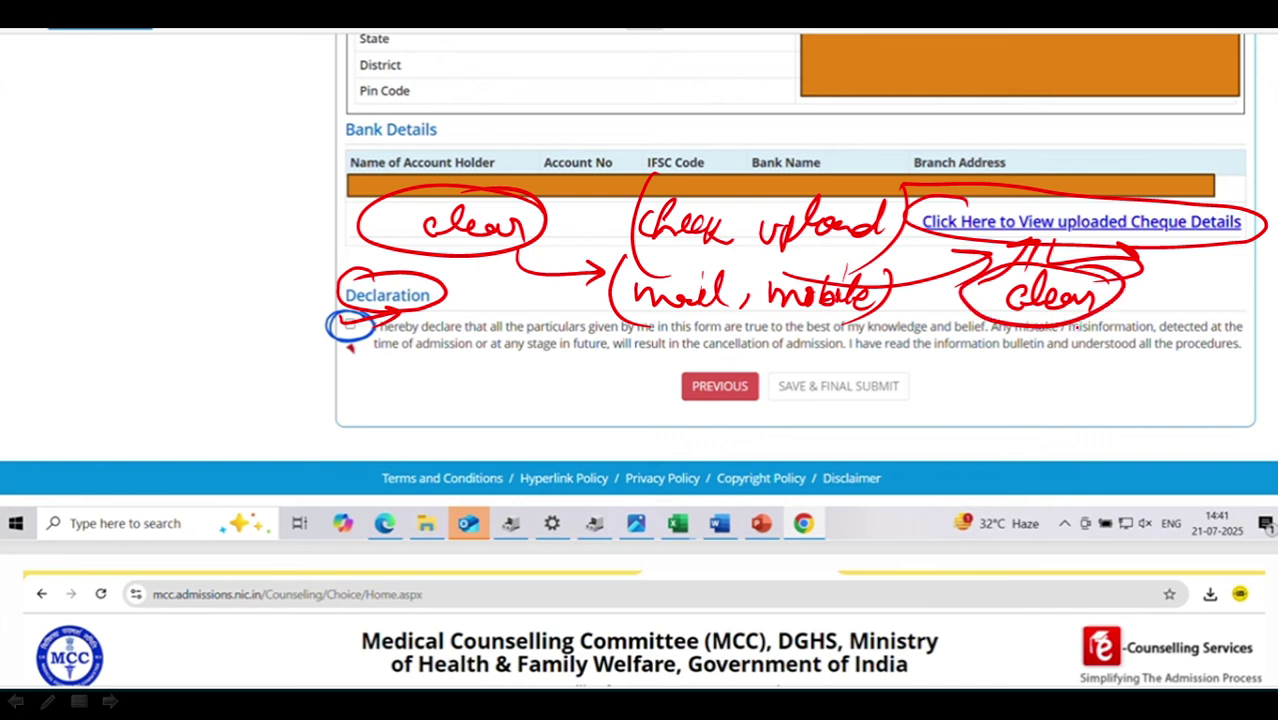
{"action": "mouse_move", "coordinate": [238, 352]}
{"action": "left_mouse_down"}
{"action": "mouse_move", "coordinate": [332, 318]}
{"action": "mouse_move", "coordinate": [306, 338]}
{"action": "left_mouse_up"}
{"action": "mouse_move", "coordinate": [916, 372]}
{"action": "left_mouse_down"}
{"action": "mouse_move", "coordinate": [800, 350]}
{"action": "mouse_move", "coordinate": [860, 428]}
{"action": "mouse_move", "coordinate": [886, 356]}
{"action": "mouse_move", "coordinate": [856, 356]}
{"action": "left_mouse_up"}
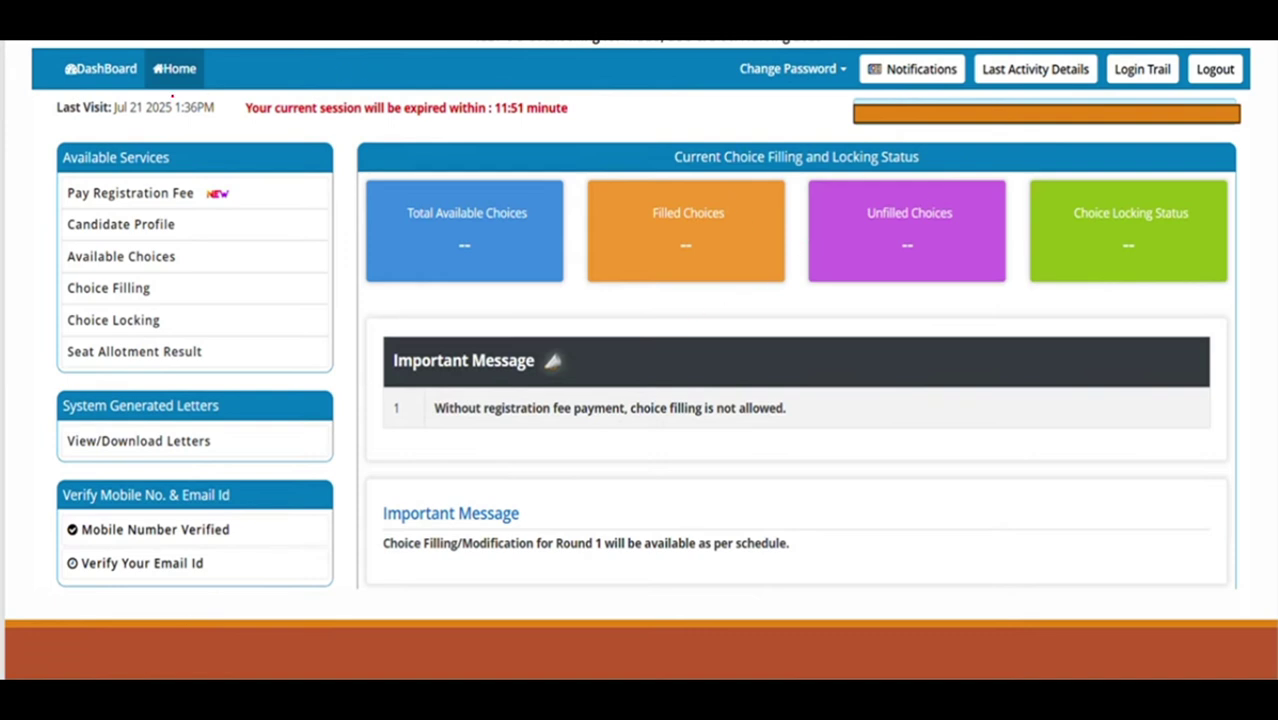
On the dashboard slide, strike out the Last Visit value and handwrite circled "document" and "Payment" beside the fee payment message
{"action": "left_click_drag", "start_coordinate": [112, 106], "coordinate": [205, 107]}
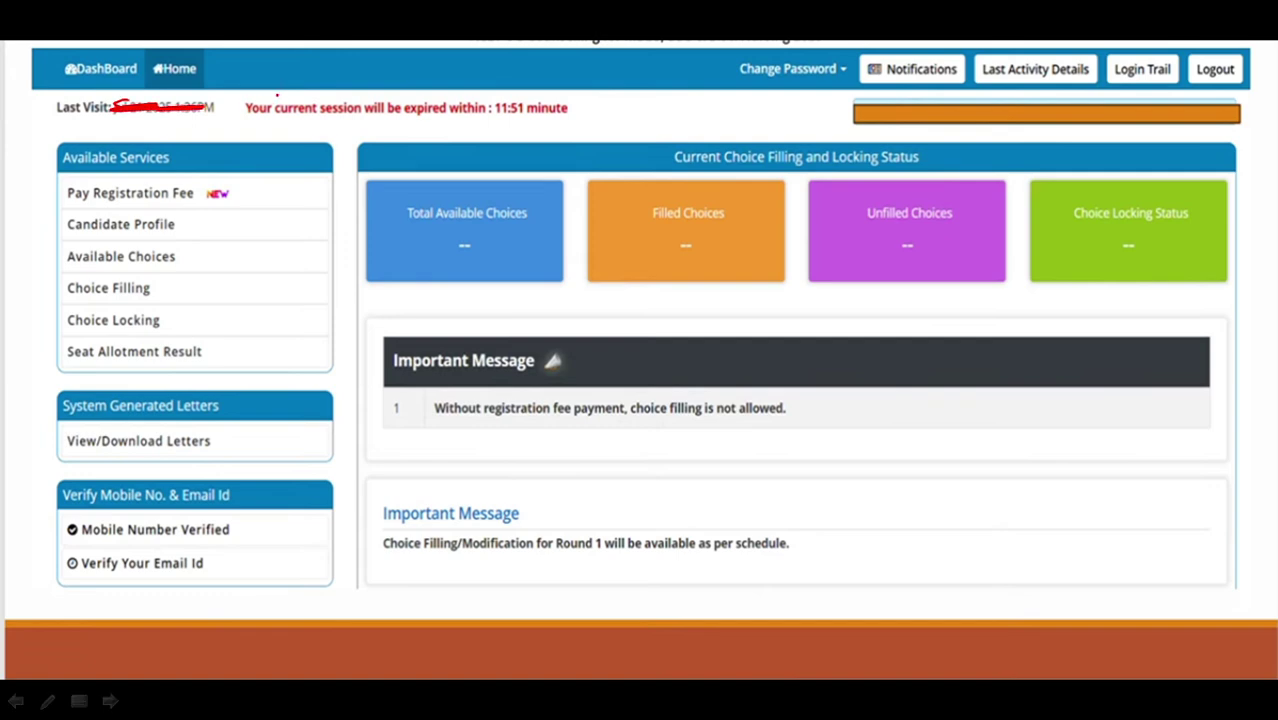
{"action": "mouse_move", "coordinate": [834, 450]}
{"action": "left_mouse_down"}
{"action": "mouse_move", "coordinate": [929, 455]}
{"action": "mouse_move", "coordinate": [975, 440]}
{"action": "mouse_move", "coordinate": [815, 425]}
{"action": "mouse_move", "coordinate": [990, 420]}
{"action": "left_mouse_up"}
{"action": "mouse_move", "coordinate": [1059, 451]}
{"action": "left_mouse_down"}
{"action": "mouse_move", "coordinate": [1160, 455]}
{"action": "mouse_move", "coordinate": [1200, 442]}
{"action": "mouse_move", "coordinate": [1130, 392]}
{"action": "mouse_move", "coordinate": [1232, 430]}
{"action": "mouse_move", "coordinate": [1150, 490]}
{"action": "left_mouse_up"}
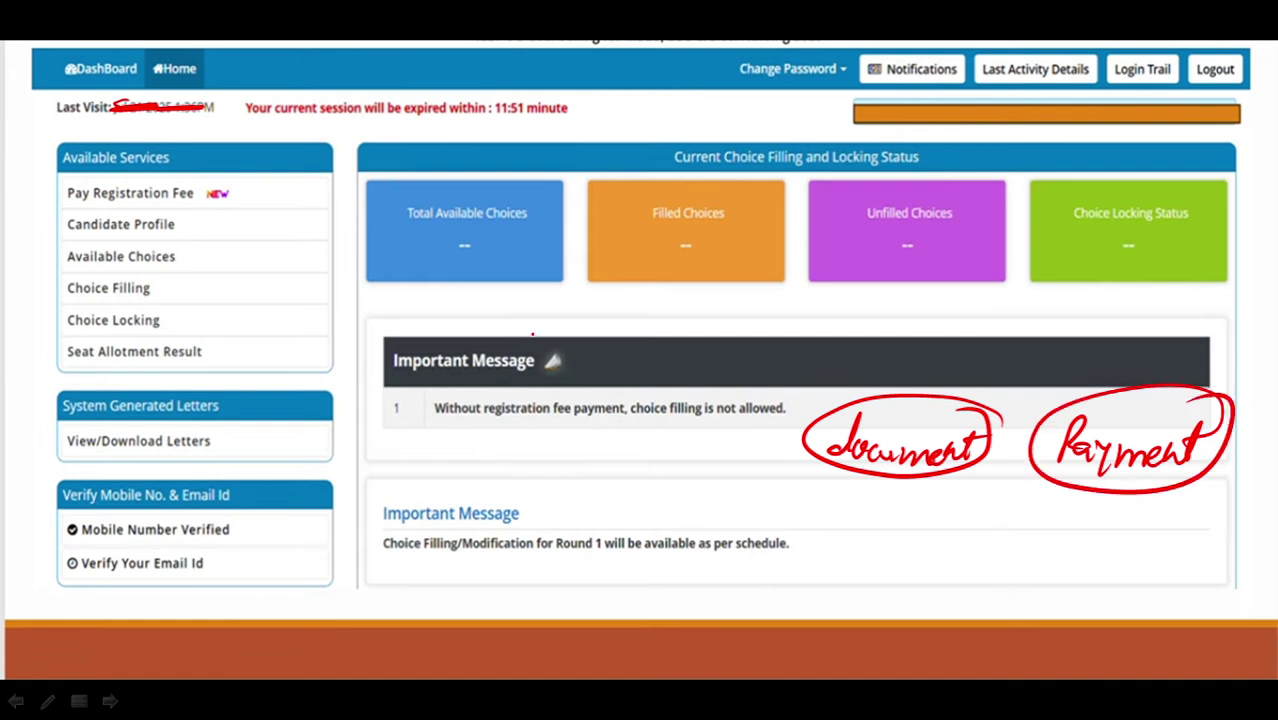
Handwrite "Gen → 10K" and "Govt 1K" below the choice status boxes, and underline both amounts
{"action": "mouse_move", "coordinate": [576, 280]}
{"action": "left_mouse_down"}
{"action": "mouse_move", "coordinate": [584, 306]}
{"action": "mouse_move", "coordinate": [638, 316]}
{"action": "mouse_move", "coordinate": [708, 304]}
{"action": "mouse_move", "coordinate": [690, 314]}
{"action": "left_mouse_up"}
{"action": "mouse_move", "coordinate": [845, 247]}
{"action": "left_mouse_down"}
{"action": "mouse_move", "coordinate": [876, 270]}
{"action": "mouse_move", "coordinate": [916, 250]}
{"action": "mouse_move", "coordinate": [928, 258]}
{"action": "left_mouse_up"}
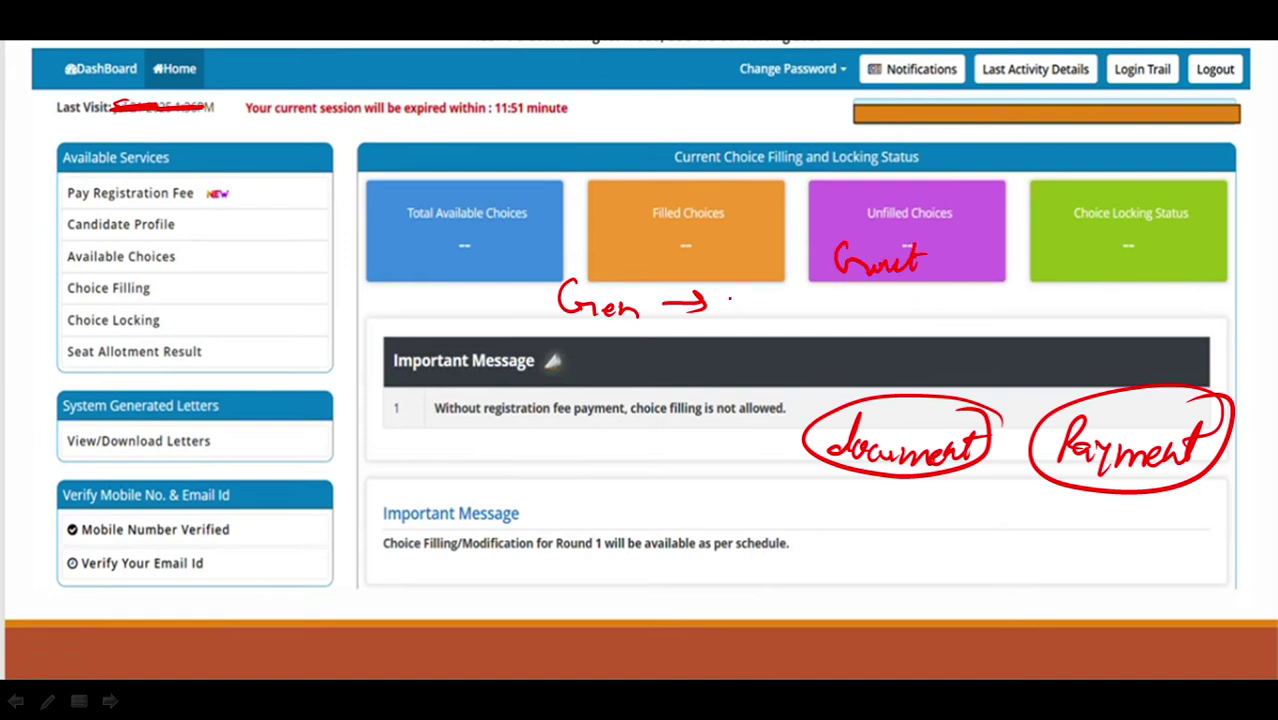
{"action": "mouse_move", "coordinate": [732, 290]}
{"action": "left_mouse_down"}
{"action": "mouse_move", "coordinate": [734, 314]}
{"action": "mouse_move", "coordinate": [746, 298]}
{"action": "mouse_move", "coordinate": [784, 316]}
{"action": "left_mouse_up"}
{"action": "mouse_move", "coordinate": [863, 286]}
{"action": "left_mouse_down"}
{"action": "mouse_move", "coordinate": [880, 312]}
{"action": "mouse_move", "coordinate": [902, 314]}
{"action": "left_mouse_up"}
{"action": "mouse_move", "coordinate": [686, 321]}
{"action": "left_mouse_down"}
{"action": "mouse_move", "coordinate": [928, 326]}
{"action": "mouse_move", "coordinate": [902, 336]}
{"action": "left_mouse_up"}
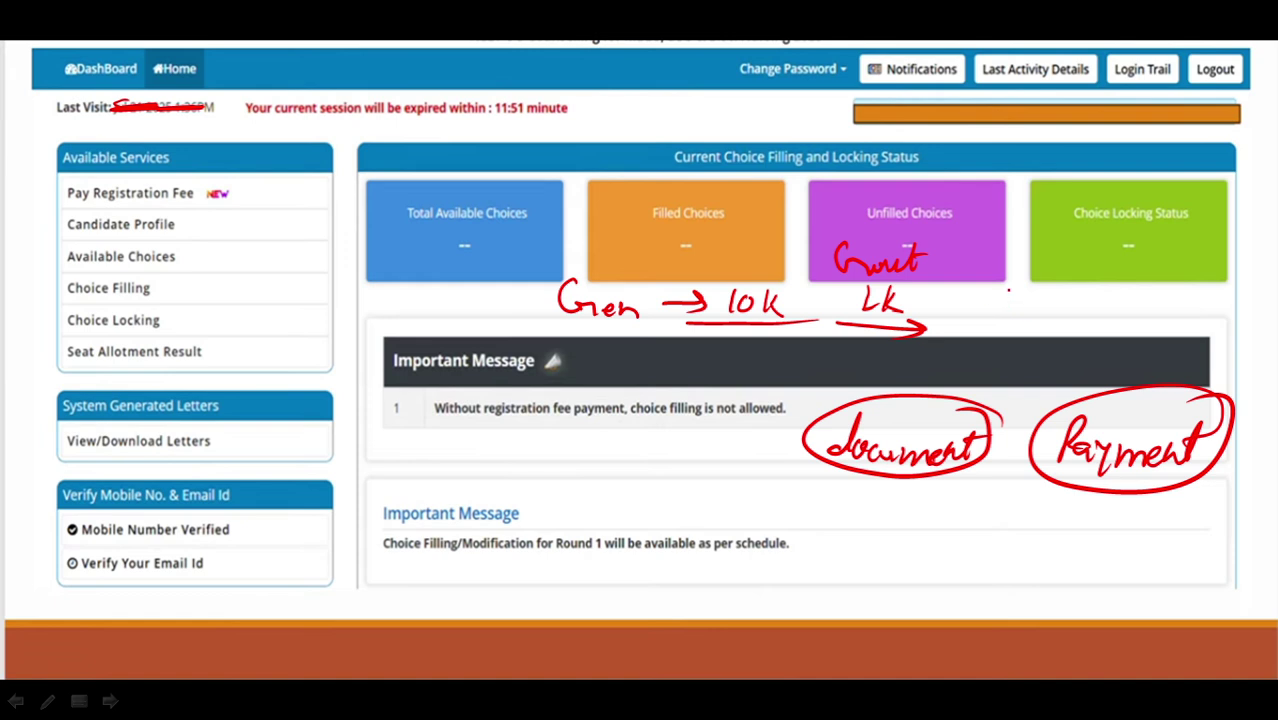
Handwrite the underlined reserved category label followed by an arrow, "5K" and "500" beside the general category fees
{"action": "mouse_move", "coordinate": [1002, 280]}
{"action": "left_mouse_down"}
{"action": "mouse_move", "coordinate": [1024, 308]}
{"action": "mouse_move", "coordinate": [1074, 300]}
{"action": "left_mouse_up"}
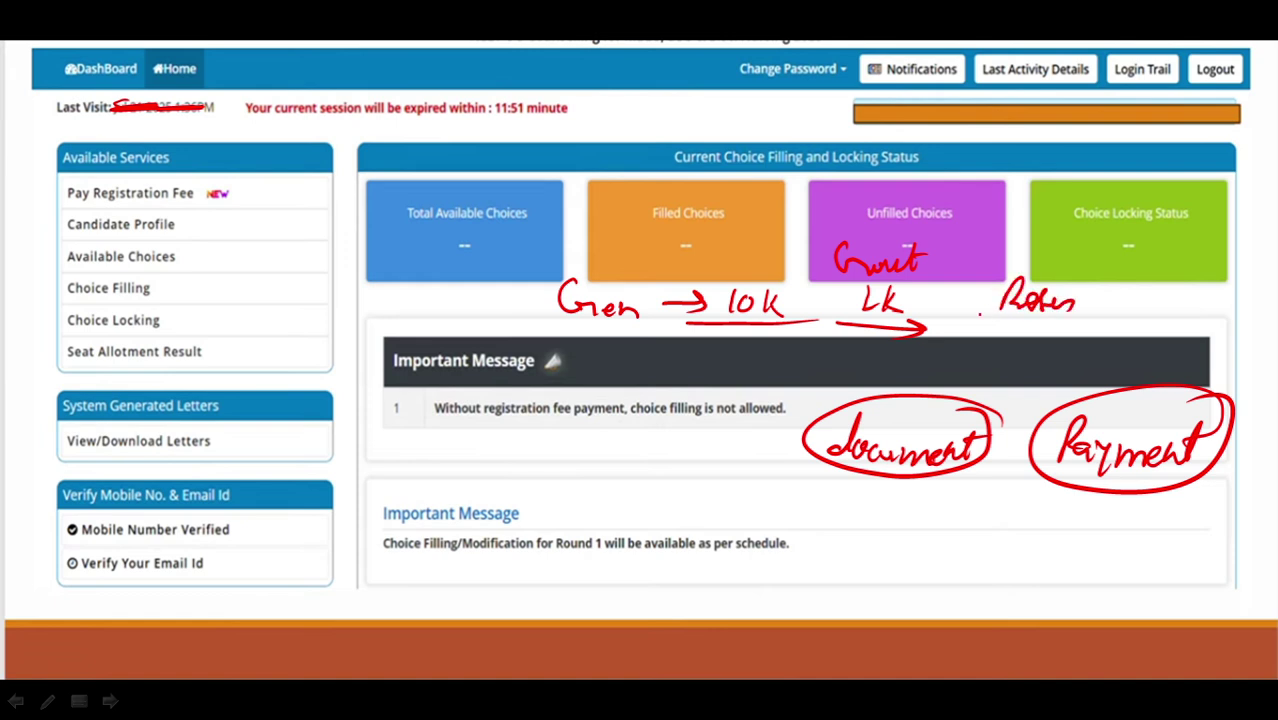
{"action": "left_click_drag", "start_coordinate": [980, 314], "coordinate": [1086, 316]}
{"action": "mouse_move", "coordinate": [1080, 312]}
{"action": "left_mouse_down"}
{"action": "mouse_move", "coordinate": [1120, 302]}
{"action": "mouse_move", "coordinate": [1112, 318]}
{"action": "mouse_move", "coordinate": [1130, 296]}
{"action": "mouse_move", "coordinate": [1128, 314]}
{"action": "left_mouse_up"}
{"action": "mouse_move", "coordinate": [1151, 291]}
{"action": "left_mouse_down"}
{"action": "mouse_move", "coordinate": [1150, 314]}
{"action": "mouse_move", "coordinate": [1234, 306]}
{"action": "left_mouse_up"}
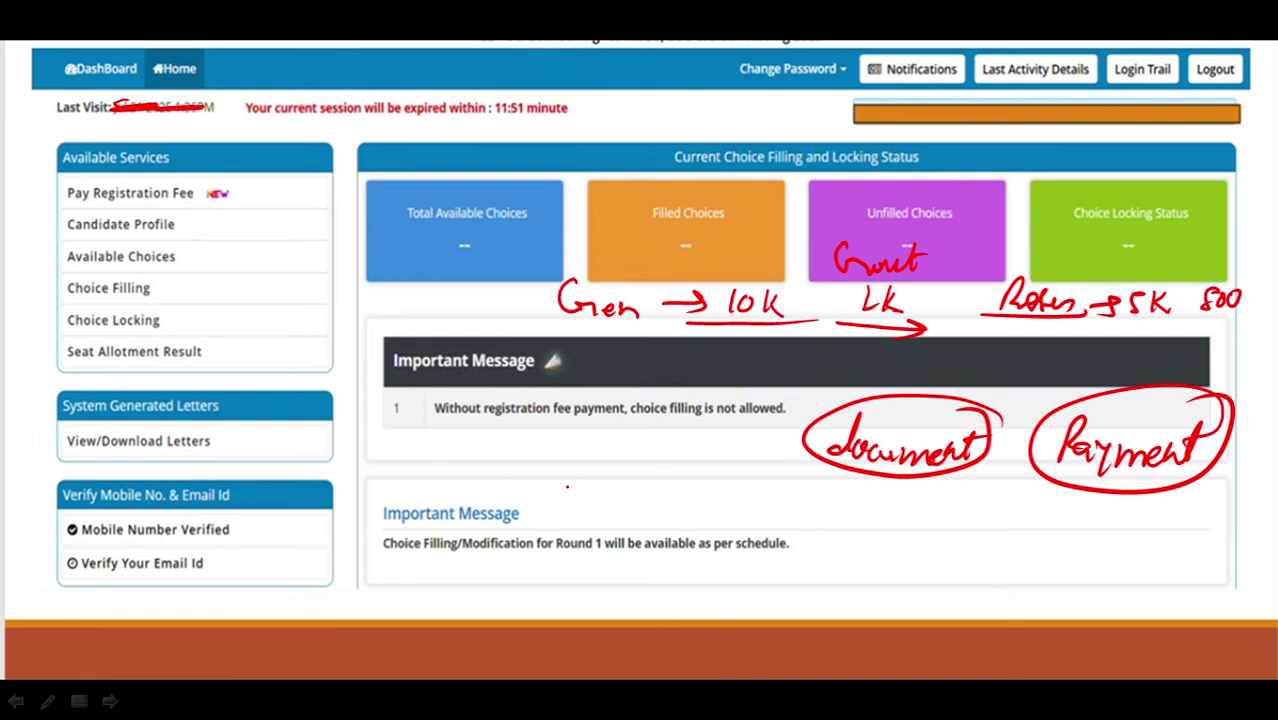
Handwrite "Deemed - 2 lakh" under the registration fee message, with "5K - Reg" on the line below
{"action": "left_click_drag", "start_coordinate": [468, 430], "coordinate": [470, 458]}
{"action": "left_click_drag", "start_coordinate": [484, 452], "coordinate": [722, 458]}
{"action": "left_click_drag", "start_coordinate": [630, 486], "coordinate": [610, 512]}
{"action": "mouse_move", "coordinate": [634, 484]}
{"action": "left_mouse_down"}
{"action": "mouse_move", "coordinate": [634, 512]}
{"action": "mouse_move", "coordinate": [654, 512]}
{"action": "left_mouse_up"}
{"action": "mouse_move", "coordinate": [664, 502]}
{"action": "left_mouse_down"}
{"action": "mouse_move", "coordinate": [704, 490]}
{"action": "mouse_move", "coordinate": [722, 518]}
{"action": "mouse_move", "coordinate": [740, 502]}
{"action": "left_mouse_up"}
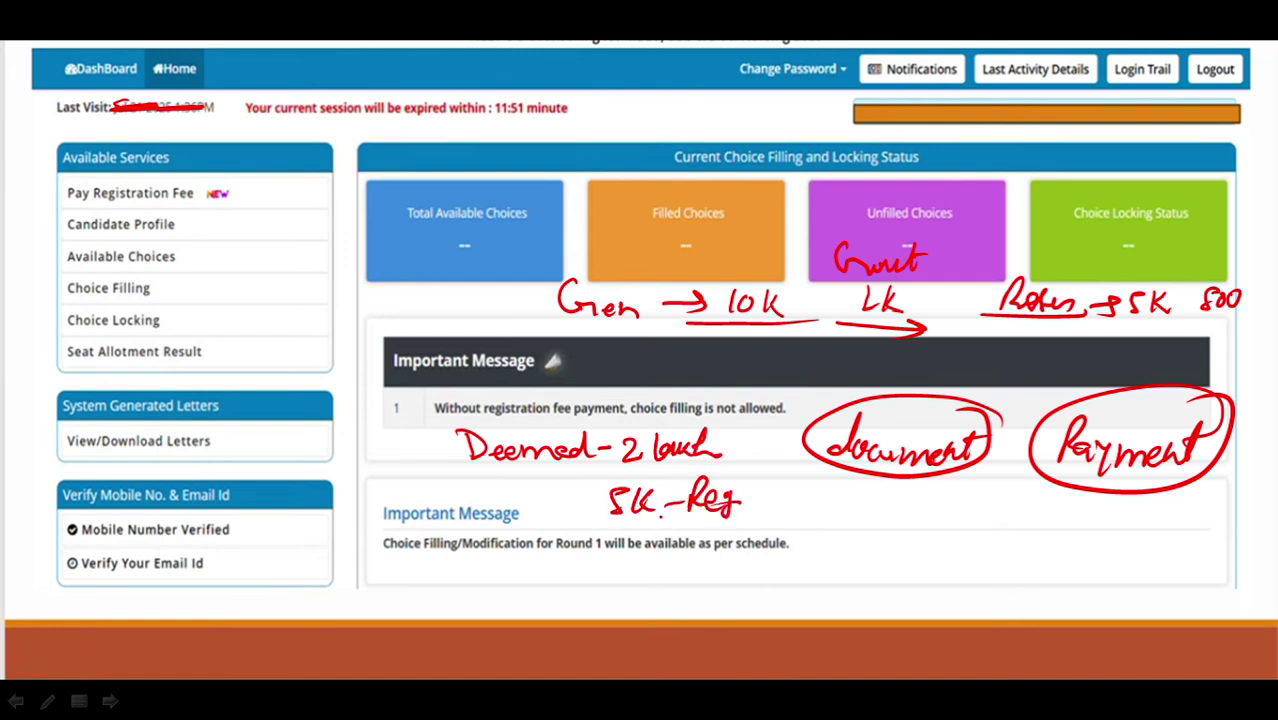
Tick the Deemed, Gen and document notes, brace the two Deemed fee lines on both sides, and underline each with an arrow
{"action": "left_click_drag", "start_coordinate": [421, 428], "coordinate": [462, 452]}
{"action": "mouse_move", "coordinate": [519, 267]}
{"action": "left_mouse_down"}
{"action": "mouse_move", "coordinate": [519, 286]}
{"action": "mouse_move", "coordinate": [570, 270]}
{"action": "left_mouse_up"}
{"action": "left_click_drag", "start_coordinate": [855, 364], "coordinate": [872, 369]}
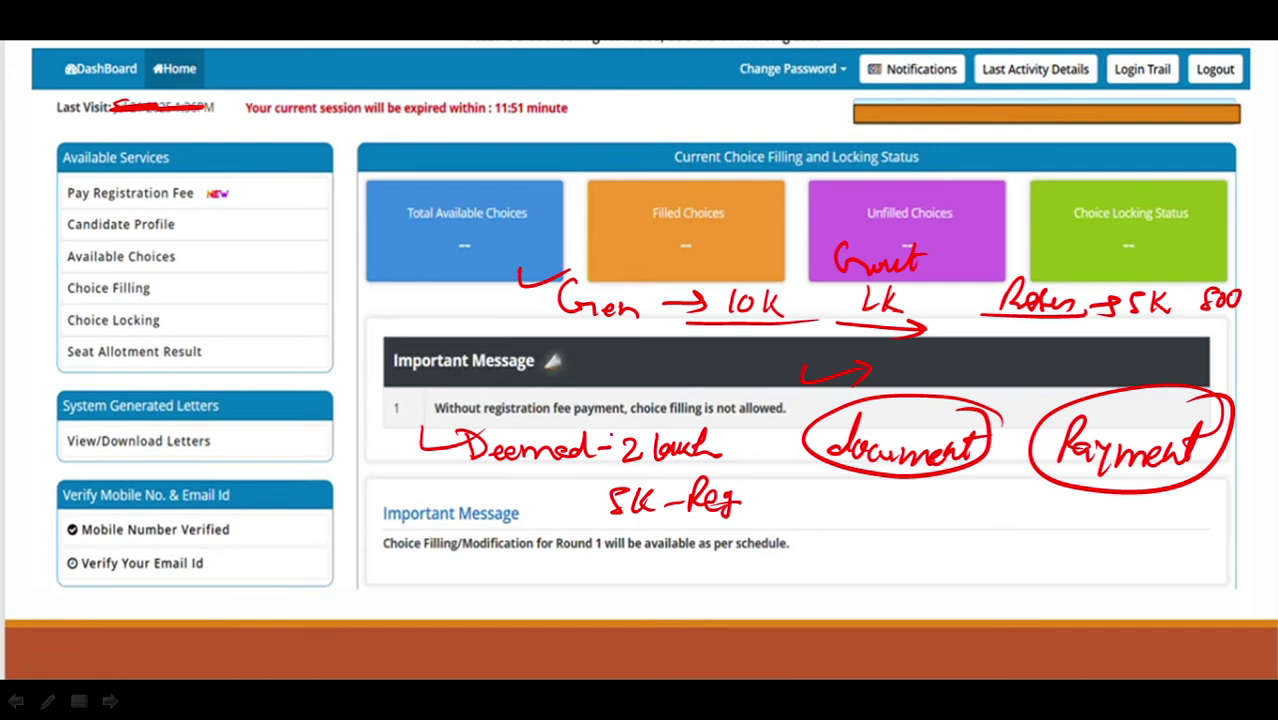
{"action": "mouse_move", "coordinate": [604, 430]}
{"action": "left_mouse_down"}
{"action": "mouse_move", "coordinate": [588, 500]}
{"action": "mouse_move", "coordinate": [600, 538]}
{"action": "left_mouse_up"}
{"action": "left_click_drag", "start_coordinate": [744, 422], "coordinate": [740, 538]}
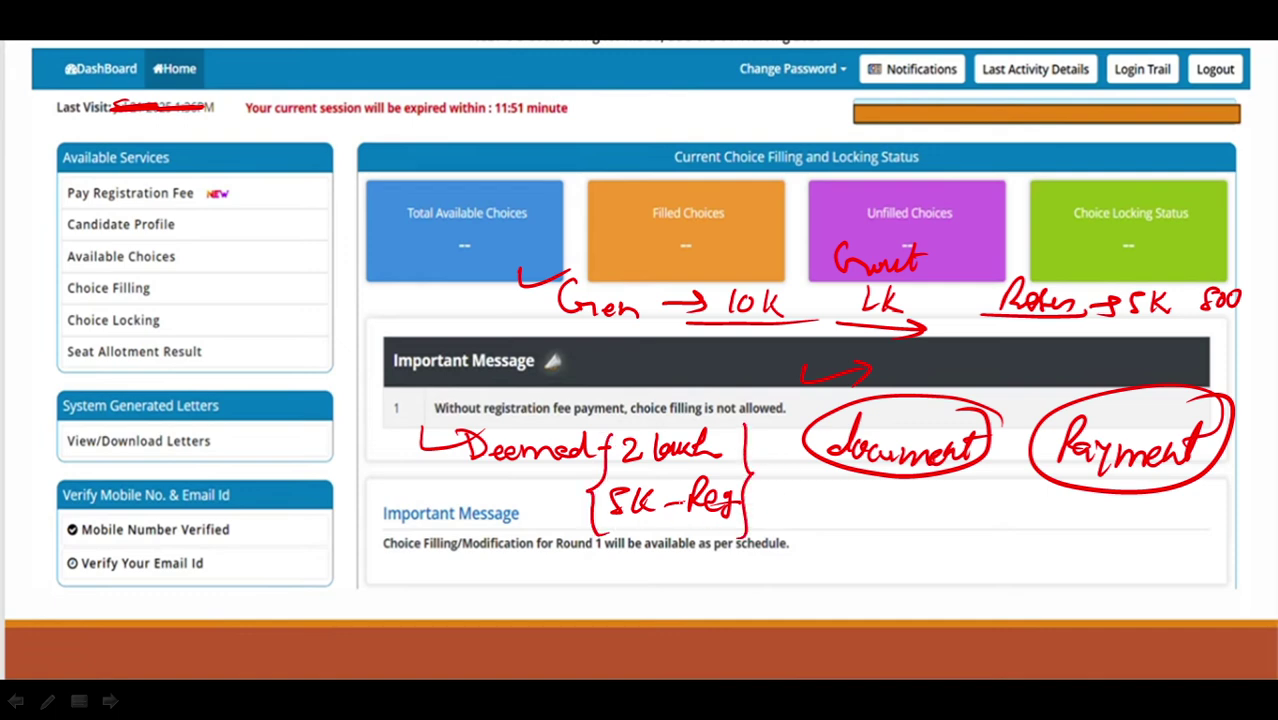
{"action": "mouse_move", "coordinate": [606, 472]}
{"action": "left_mouse_down"}
{"action": "mouse_move", "coordinate": [726, 458]}
{"action": "mouse_move", "coordinate": [704, 476]}
{"action": "left_mouse_up"}
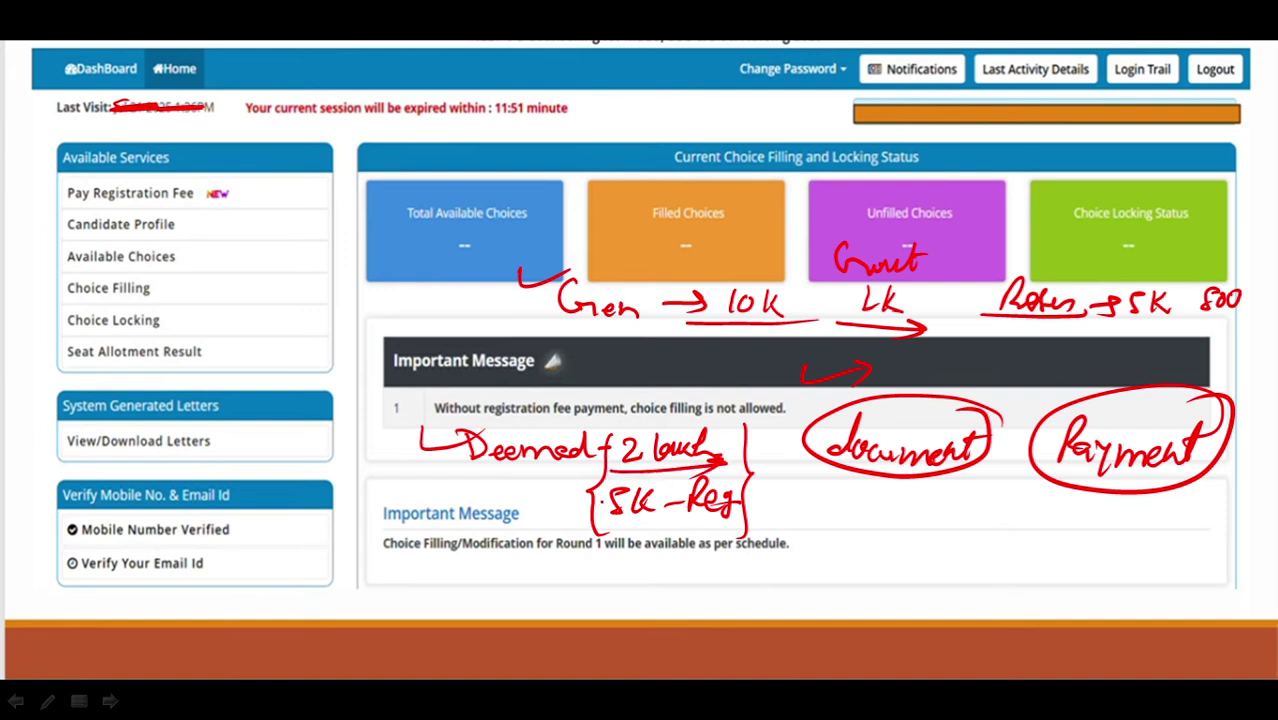
{"action": "mouse_move", "coordinate": [596, 532]}
{"action": "left_mouse_down"}
{"action": "mouse_move", "coordinate": [780, 522]}
{"action": "mouse_move", "coordinate": [762, 546]}
{"action": "left_mouse_up"}
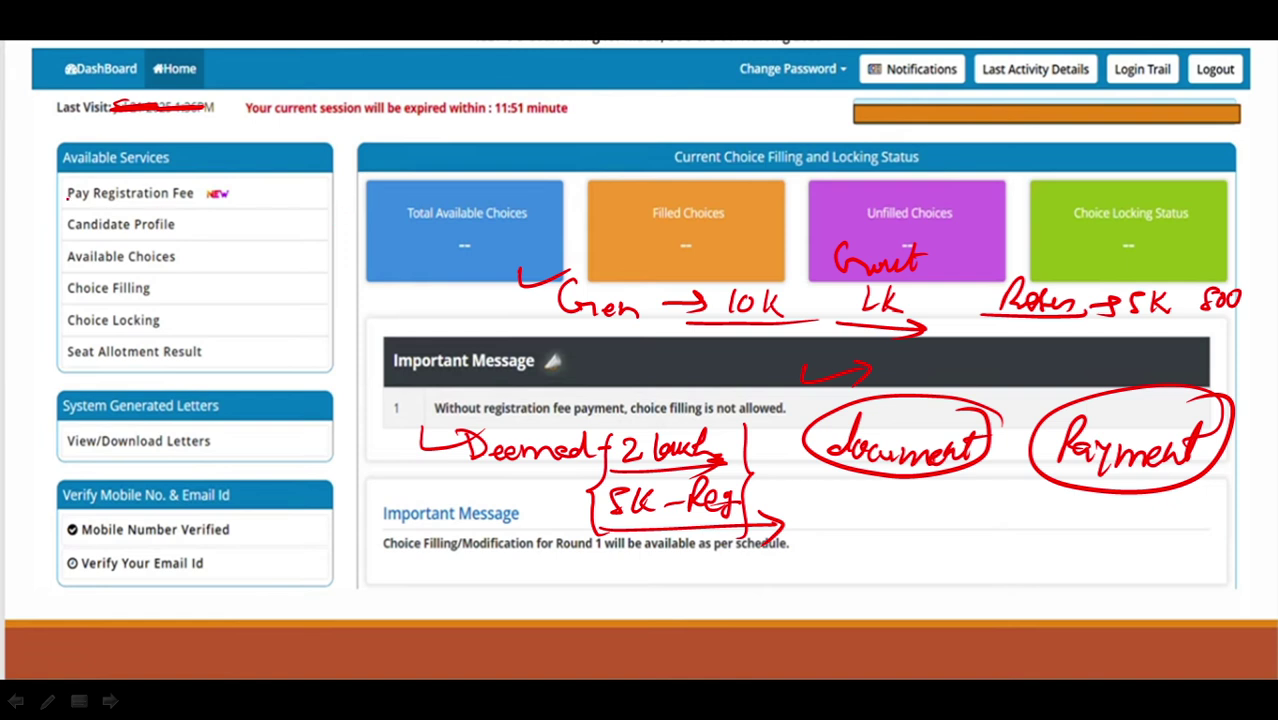
Circle Pay Registration Fee, then on the Fee Payment slide circle Online Payment, tick Candidate Consent, and mark the I agree option
{"action": "mouse_move", "coordinate": [60, 172]}
{"action": "left_mouse_down"}
{"action": "mouse_move", "coordinate": [52, 202]}
{"action": "mouse_move", "coordinate": [232, 204]}
{"action": "mouse_move", "coordinate": [162, 172]}
{"action": "mouse_move", "coordinate": [64, 170]}
{"action": "mouse_move", "coordinate": [46, 196]}
{"action": "left_mouse_up"}
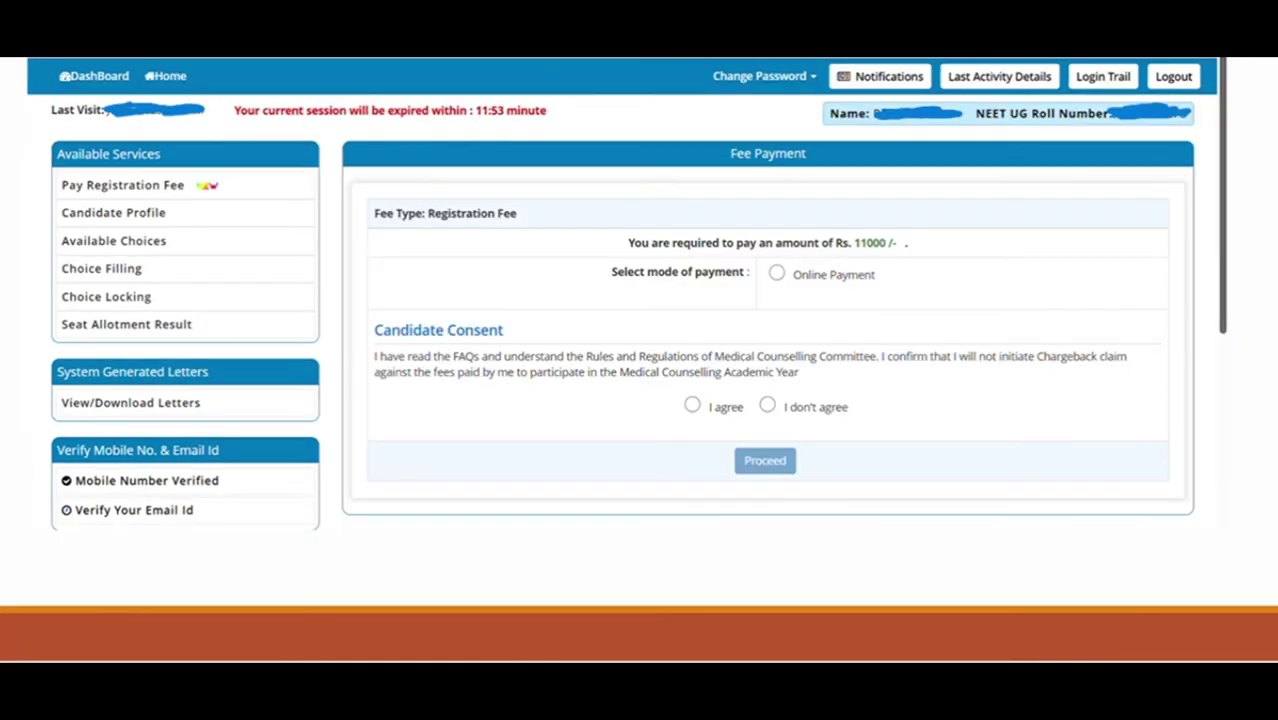
{"action": "mouse_move", "coordinate": [752, 288]}
{"action": "left_mouse_down"}
{"action": "mouse_move", "coordinate": [850, 298]}
{"action": "mouse_move", "coordinate": [802, 242]}
{"action": "mouse_move", "coordinate": [758, 296]}
{"action": "left_mouse_up"}
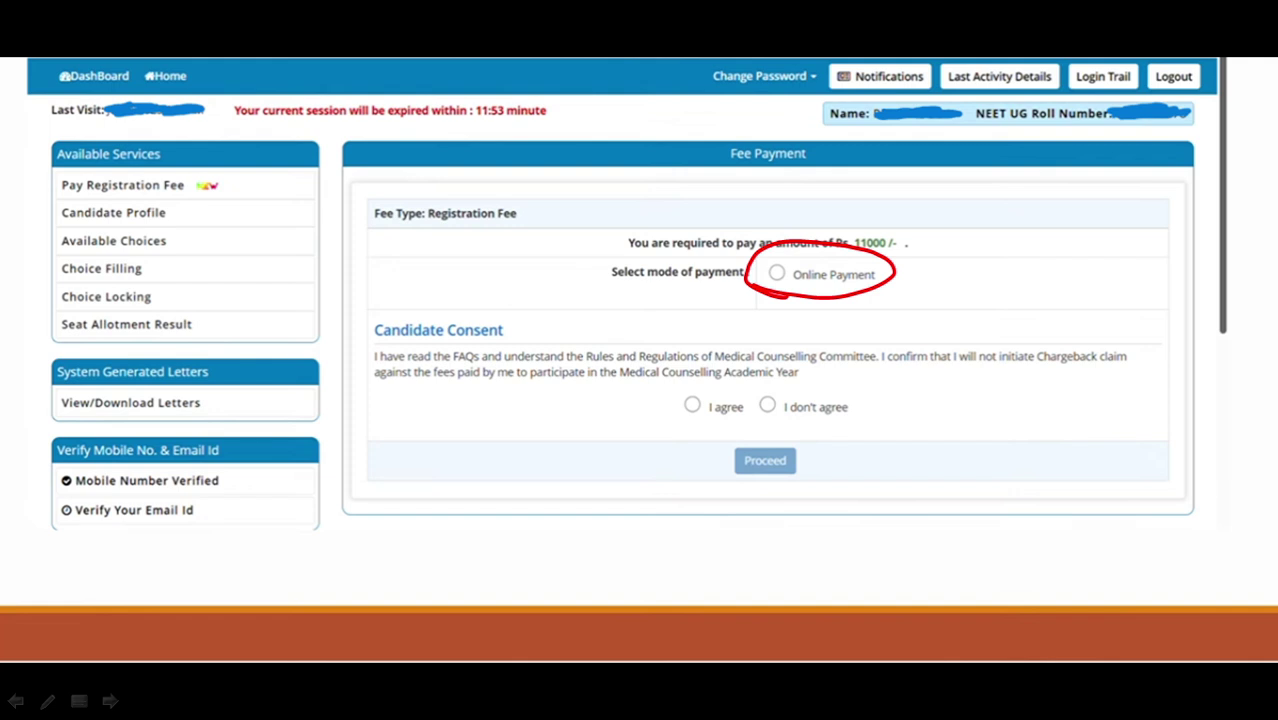
{"action": "left_click_drag", "start_coordinate": [529, 326], "coordinate": [680, 323]}
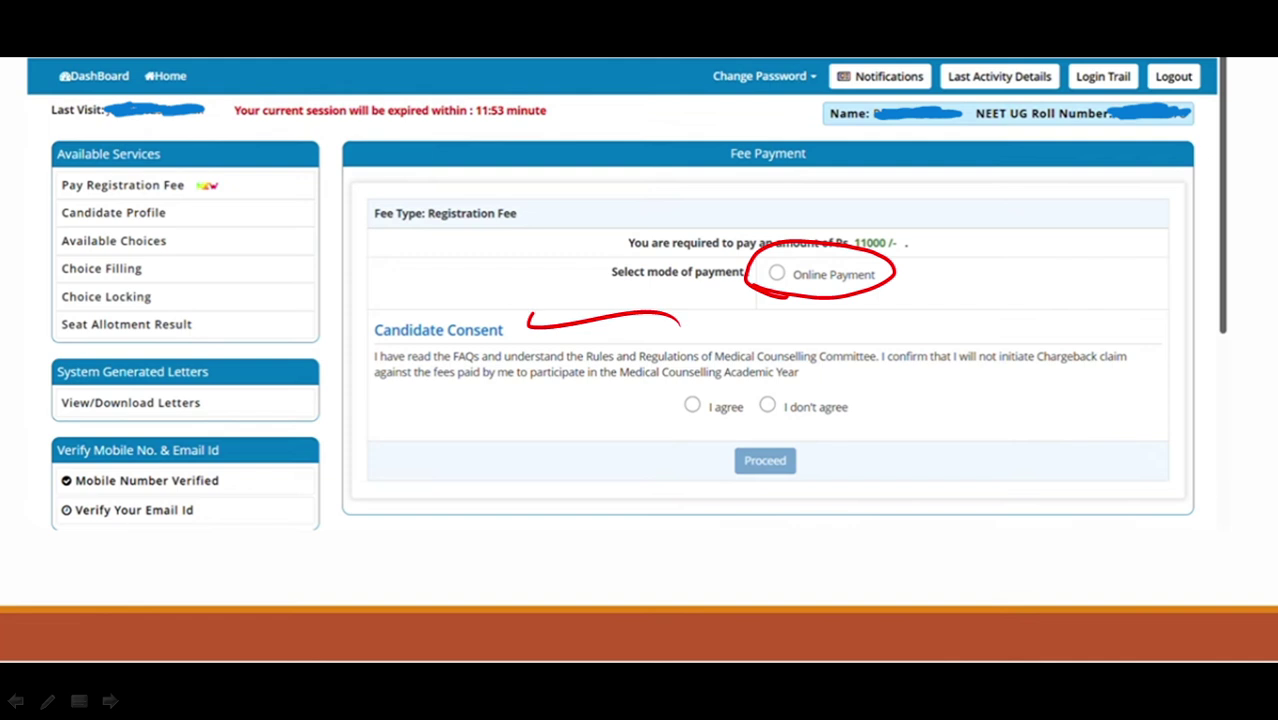
{"action": "left_click_drag", "start_coordinate": [689, 401], "coordinate": [698, 407]}
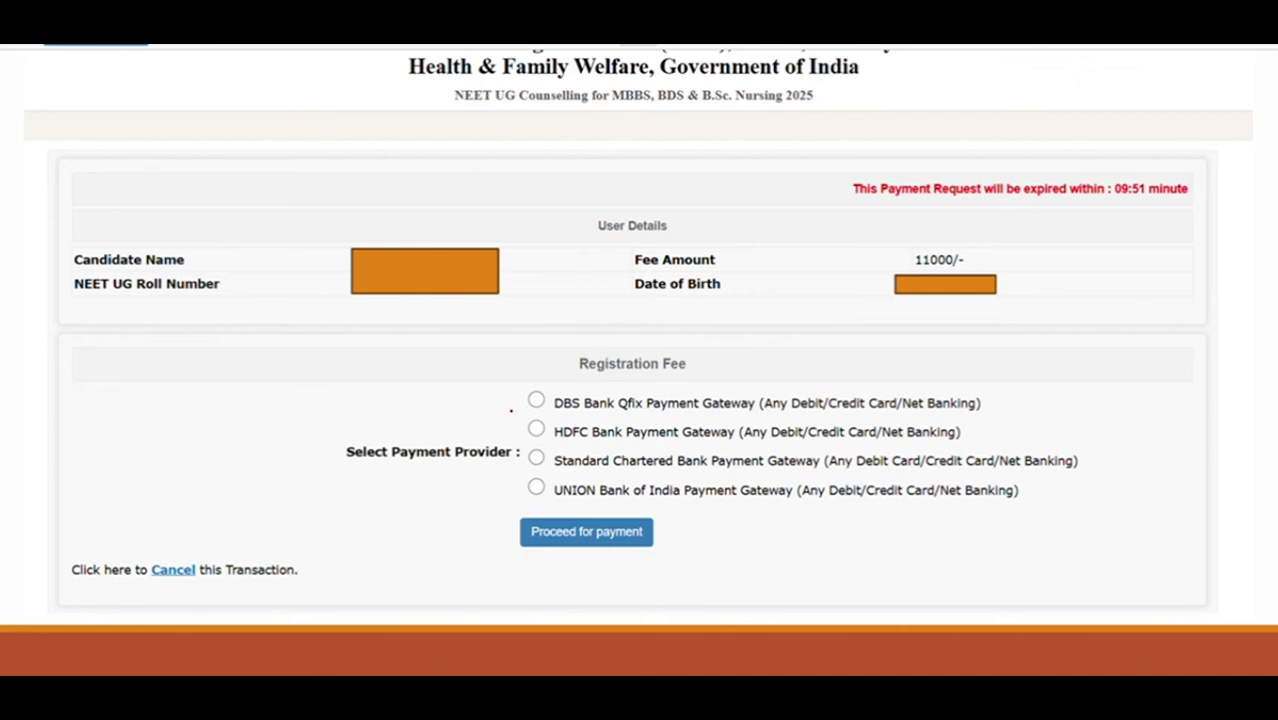
On the payment provider slide, brace the four bank gateway options on both sides and handwrite circled "Gateways" and "bank" beside them
{"action": "left_click_drag", "start_coordinate": [510, 409], "coordinate": [510, 499]}
{"action": "mouse_move", "coordinate": [1086, 378]}
{"action": "left_mouse_down"}
{"action": "mouse_move", "coordinate": [1078, 442]}
{"action": "mouse_move", "coordinate": [1046, 508]}
{"action": "left_mouse_up"}
{"action": "mouse_move", "coordinate": [259, 381]}
{"action": "left_mouse_down"}
{"action": "mouse_move", "coordinate": [310, 395]}
{"action": "mouse_move", "coordinate": [358, 386]}
{"action": "mouse_move", "coordinate": [372, 420]}
{"action": "mouse_move", "coordinate": [376, 404]}
{"action": "left_mouse_up"}
{"action": "left_click_drag", "start_coordinate": [270, 380], "coordinate": [322, 372]}
{"action": "left_click", "coordinate": [212, 456]}
{"action": "mouse_move", "coordinate": [212, 456]}
{"action": "left_mouse_down"}
{"action": "mouse_move", "coordinate": [250, 478]}
{"action": "mouse_move", "coordinate": [298, 480]}
{"action": "left_mouse_up"}
{"action": "mouse_move", "coordinate": [164, 480]}
{"action": "left_mouse_down"}
{"action": "mouse_move", "coordinate": [302, 436]}
{"action": "mouse_move", "coordinate": [255, 428]}
{"action": "mouse_move", "coordinate": [400, 352]}
{"action": "mouse_move", "coordinate": [228, 408]}
{"action": "left_mouse_up"}
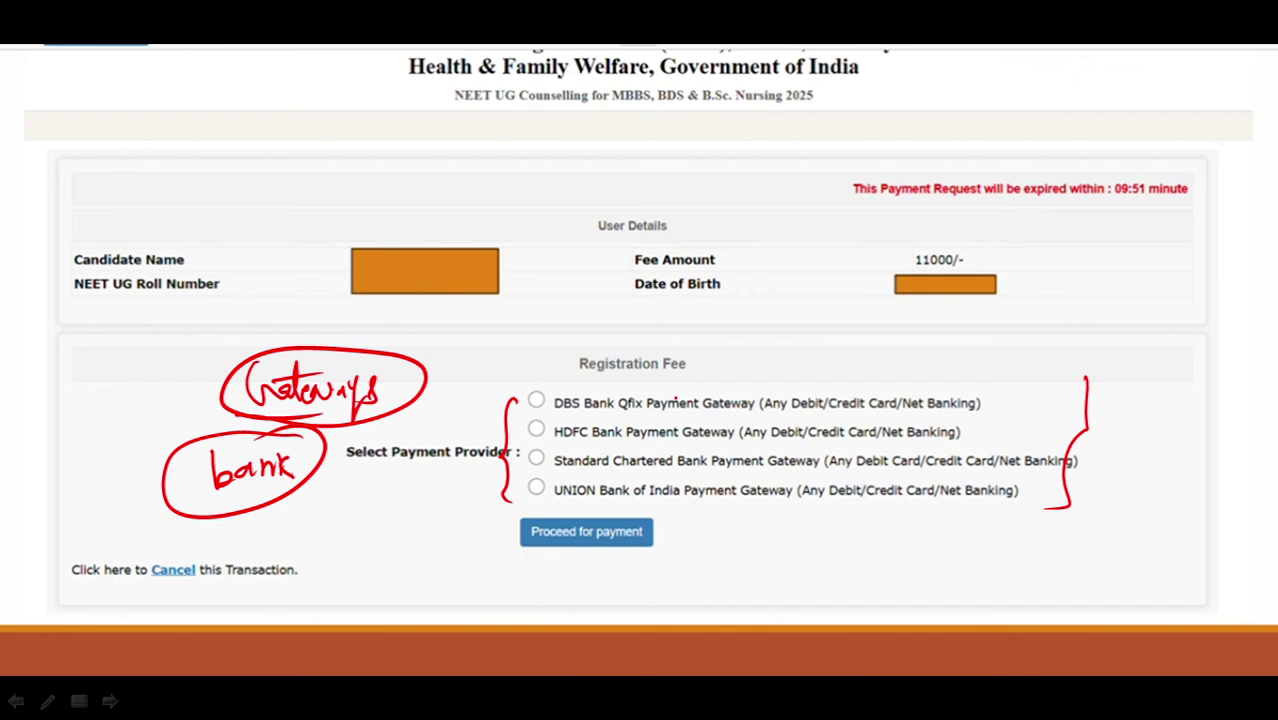
Draw ticks over the Registration Fee heading and beside the listed bank payment gateway options
{"action": "left_click_drag", "start_coordinate": [566, 363], "coordinate": [638, 349]}
{"action": "mouse_move", "coordinate": [533, 437]}
{"action": "left_mouse_down"}
{"action": "mouse_move", "coordinate": [580, 432]}
{"action": "mouse_move", "coordinate": [522, 476]}
{"action": "mouse_move", "coordinate": [588, 449]}
{"action": "left_mouse_up"}
{"action": "mouse_move", "coordinate": [519, 488]}
{"action": "left_mouse_down"}
{"action": "mouse_move", "coordinate": [584, 487]}
{"action": "mouse_move", "coordinate": [572, 498]}
{"action": "left_mouse_up"}
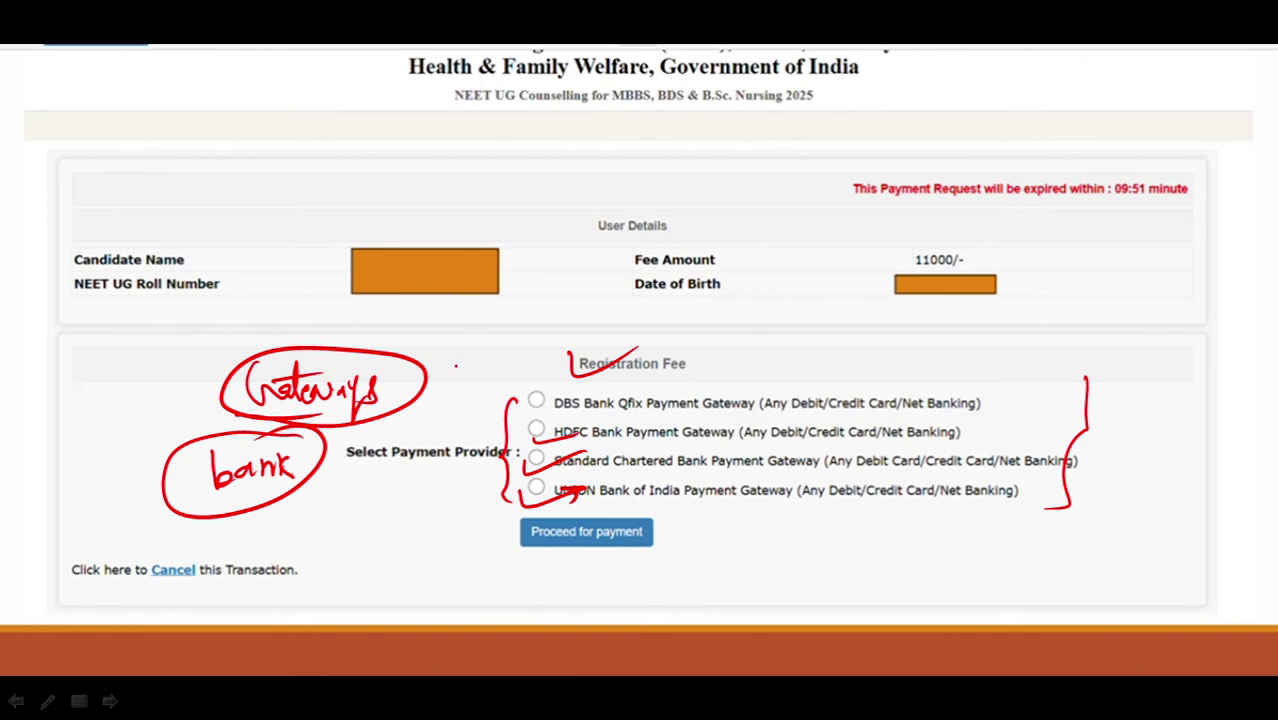
Handwrite "net banking" in brackets above the gateway options and draw an arrow after it
{"action": "mouse_move", "coordinate": [449, 350]}
{"action": "left_mouse_down"}
{"action": "mouse_move", "coordinate": [450, 370]}
{"action": "mouse_move", "coordinate": [484, 368]}
{"action": "left_mouse_up"}
{"action": "mouse_move", "coordinate": [482, 346]}
{"action": "left_mouse_down"}
{"action": "mouse_move", "coordinate": [486, 370]}
{"action": "mouse_move", "coordinate": [490, 356]}
{"action": "left_mouse_up"}
{"action": "mouse_move", "coordinate": [520, 340]}
{"action": "left_mouse_down"}
{"action": "mouse_move", "coordinate": [530, 362]}
{"action": "mouse_move", "coordinate": [602, 330]}
{"action": "mouse_move", "coordinate": [642, 334]}
{"action": "mouse_move", "coordinate": [646, 362]}
{"action": "left_mouse_up"}
{"action": "mouse_move", "coordinate": [658, 322]}
{"action": "left_mouse_down"}
{"action": "mouse_move", "coordinate": [670, 360]}
{"action": "mouse_move", "coordinate": [640, 378]}
{"action": "left_mouse_up"}
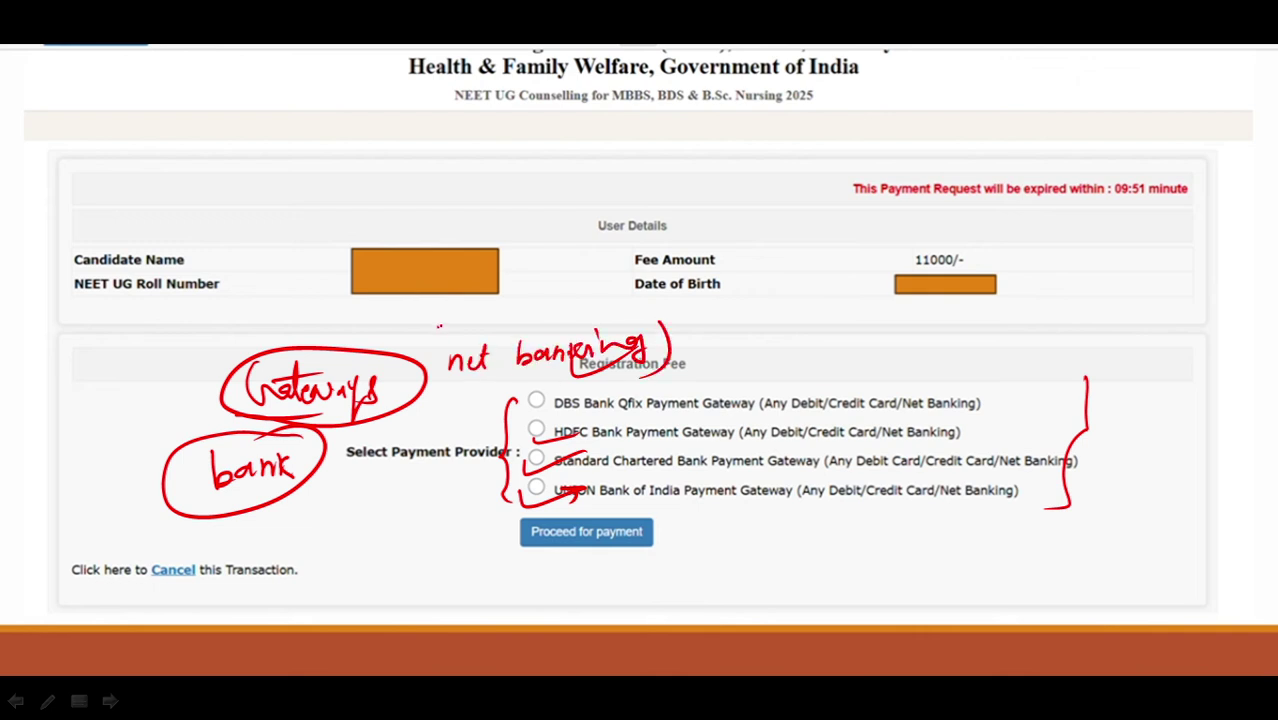
{"action": "left_click_drag", "start_coordinate": [440, 326], "coordinate": [490, 400]}
{"action": "mouse_move", "coordinate": [695, 354]}
{"action": "left_mouse_down"}
{"action": "mouse_move", "coordinate": [742, 352]}
{"action": "mouse_move", "coordinate": [730, 372]}
{"action": "left_mouse_up"}
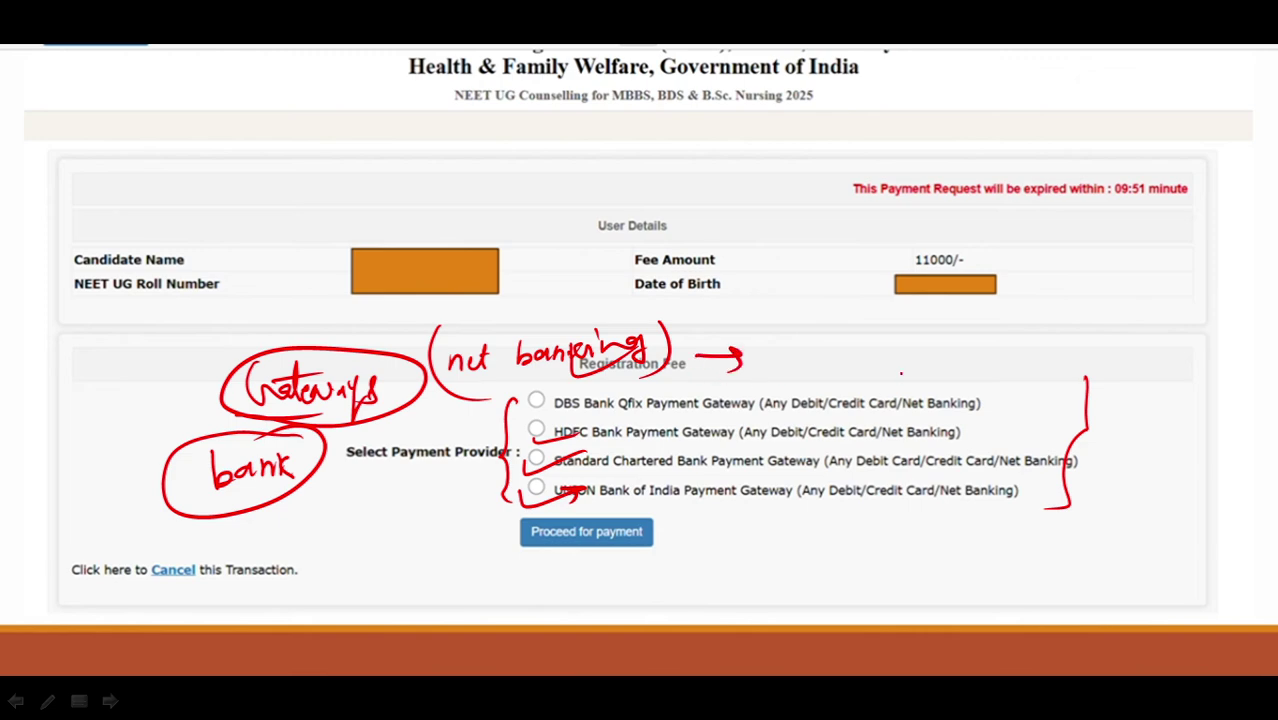
Handwrite "Reg. + Security" in brackets after the net banking arrow
{"action": "mouse_move", "coordinate": [840, 346]}
{"action": "left_mouse_down"}
{"action": "mouse_move", "coordinate": [852, 376]}
{"action": "mouse_move", "coordinate": [876, 368]}
{"action": "mouse_move", "coordinate": [896, 392]}
{"action": "mouse_move", "coordinate": [1054, 380]}
{"action": "mouse_move", "coordinate": [1076, 352]}
{"action": "mouse_move", "coordinate": [1094, 386]}
{"action": "left_mouse_up"}
{"action": "left_click", "coordinate": [912, 372]}
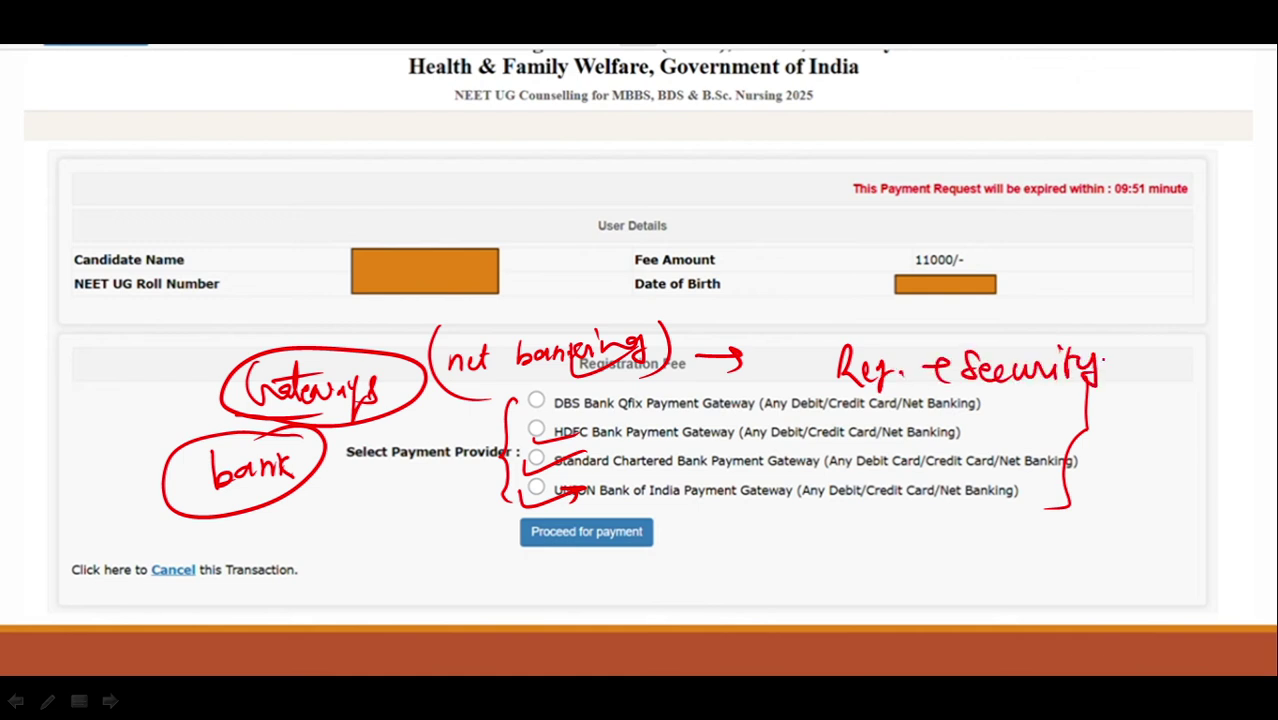
{"action": "left_click_drag", "start_coordinate": [1100, 338], "coordinate": [1104, 400]}
{"action": "mouse_move", "coordinate": [822, 338]}
{"action": "left_mouse_down"}
{"action": "mouse_move", "coordinate": [809, 360]}
{"action": "mouse_move", "coordinate": [874, 414]}
{"action": "left_mouse_up"}
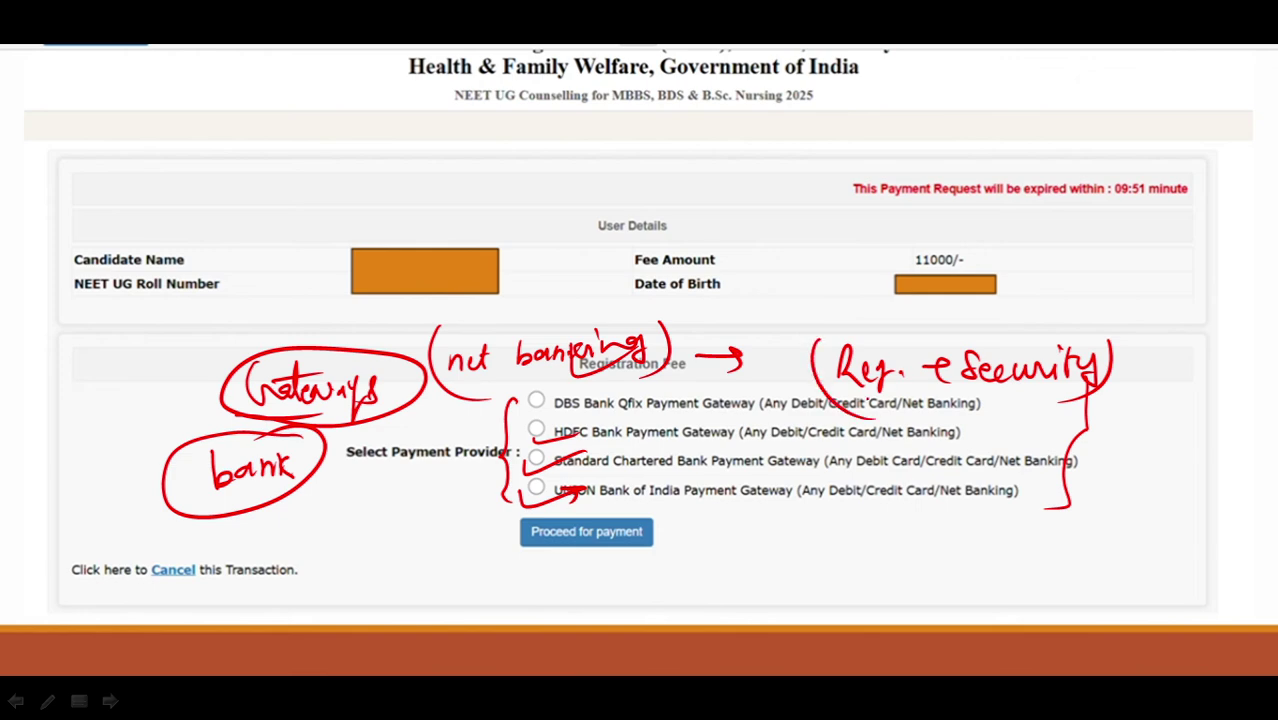
Handwrite "UP", "next — Reg" and "secu" with arrows below the gateway options, underline "Reg" and enclose the note in brackets
{"action": "mouse_move", "coordinate": [757, 510]}
{"action": "left_mouse_down"}
{"action": "mouse_move", "coordinate": [777, 506]}
{"action": "mouse_move", "coordinate": [792, 532]}
{"action": "mouse_move", "coordinate": [940, 540]}
{"action": "left_mouse_up"}
{"action": "left_click_drag", "start_coordinate": [928, 521], "coordinate": [1102, 530]}
{"action": "left_click", "coordinate": [1064, 536]}
{"action": "left_click_drag", "start_coordinate": [1012, 553], "coordinate": [1118, 546]}
{"action": "mouse_move", "coordinate": [922, 575]}
{"action": "left_mouse_down"}
{"action": "mouse_move", "coordinate": [908, 592]}
{"action": "mouse_move", "coordinate": [1086, 586]}
{"action": "left_mouse_up"}
{"action": "left_click_drag", "start_coordinate": [1070, 576], "coordinate": [1070, 594]}
{"action": "mouse_move", "coordinate": [742, 498]}
{"action": "left_mouse_down"}
{"action": "mouse_move", "coordinate": [734, 524]}
{"action": "mouse_move", "coordinate": [758, 594]}
{"action": "left_mouse_up"}
Draw an arrow up from the bracketed note to a handwritten, circled "Live" and add a tick mark beneath it
{"action": "mouse_move", "coordinate": [1120, 490]}
{"action": "left_mouse_down"}
{"action": "mouse_move", "coordinate": [1124, 600]}
{"action": "mouse_move", "coordinate": [1106, 604]}
{"action": "mouse_move", "coordinate": [1140, 426]}
{"action": "mouse_move", "coordinate": [1146, 448]}
{"action": "left_mouse_up"}
{"action": "mouse_move", "coordinate": [1162, 388]}
{"action": "left_mouse_down"}
{"action": "mouse_move", "coordinate": [1158, 406]}
{"action": "mouse_move", "coordinate": [1176, 422]}
{"action": "mouse_move", "coordinate": [1210, 410]}
{"action": "left_mouse_up"}
{"action": "mouse_move", "coordinate": [1200, 362]}
{"action": "left_mouse_down"}
{"action": "mouse_move", "coordinate": [1220, 380]}
{"action": "mouse_move", "coordinate": [1204, 442]}
{"action": "left_mouse_up"}
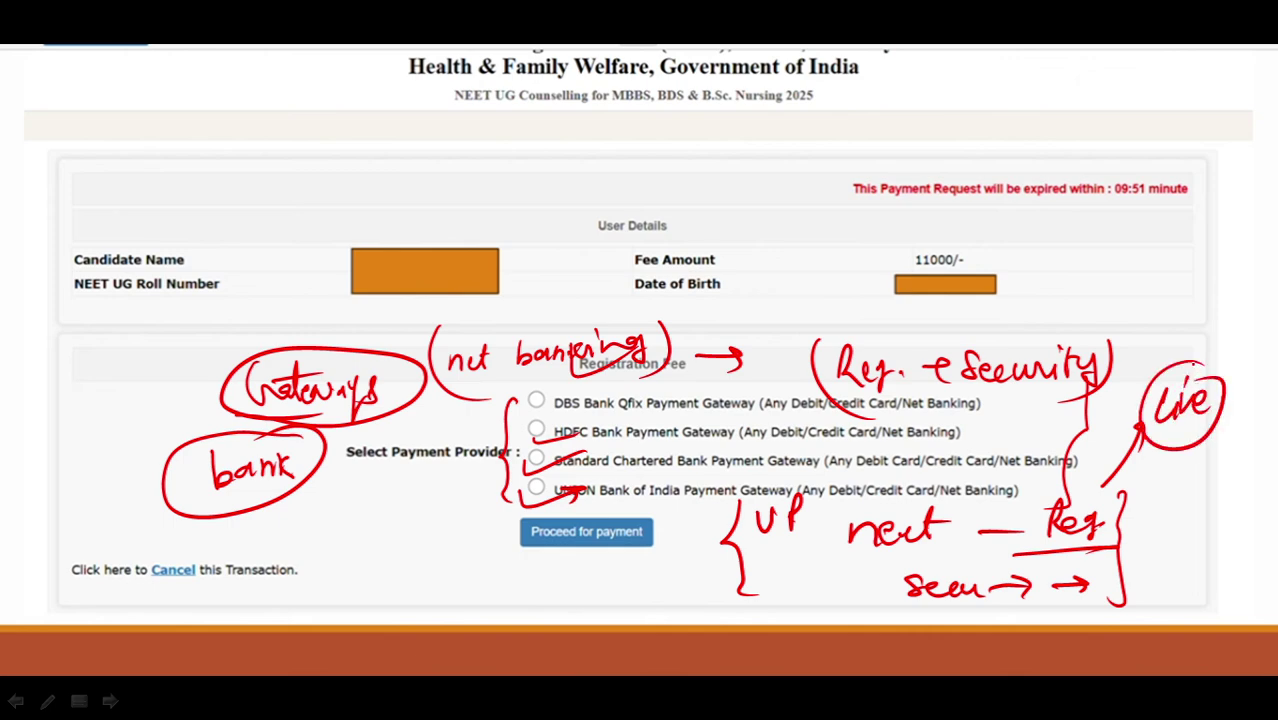
{"action": "mouse_move", "coordinate": [1192, 364]}
{"action": "left_mouse_down"}
{"action": "mouse_move", "coordinate": [1210, 362]}
{"action": "mouse_move", "coordinate": [1218, 378]}
{"action": "left_mouse_up"}
{"action": "mouse_move", "coordinate": [1140, 478]}
{"action": "left_mouse_down"}
{"action": "mouse_move", "coordinate": [1146, 492]}
{"action": "mouse_move", "coordinate": [1148, 480]}
{"action": "left_mouse_up"}
{"action": "left_click_drag", "start_coordinate": [1136, 506], "coordinate": [1190, 494]}
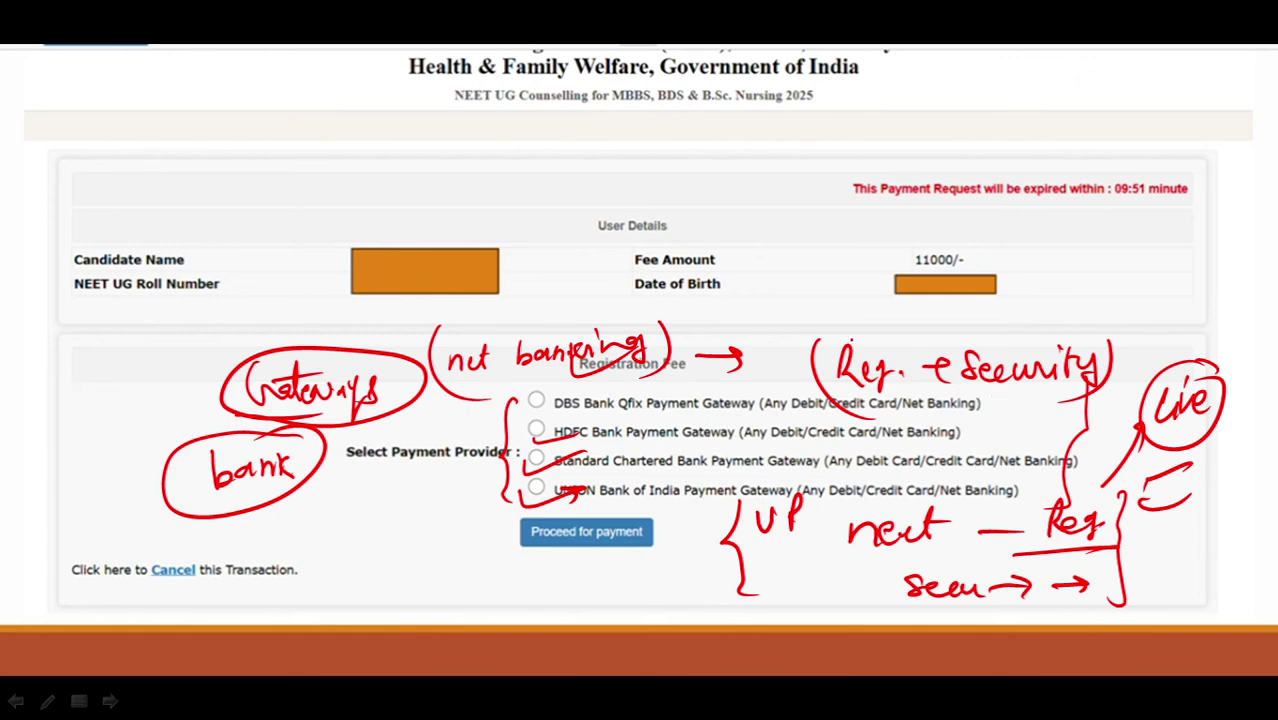
Tick above "Reg." and "Security" in the handwritten note and enclose it in an outer pair of braces
{"action": "left_click_drag", "start_coordinate": [853, 339], "coordinate": [889, 331]}
{"action": "left_click_drag", "start_coordinate": [1020, 325], "coordinate": [1060, 320]}
{"action": "mouse_move", "coordinate": [800, 322]}
{"action": "left_mouse_down"}
{"action": "mouse_move", "coordinate": [792, 344]}
{"action": "mouse_move", "coordinate": [818, 394]}
{"action": "left_mouse_up"}
{"action": "left_click_drag", "start_coordinate": [1115, 312], "coordinate": [1124, 380]}
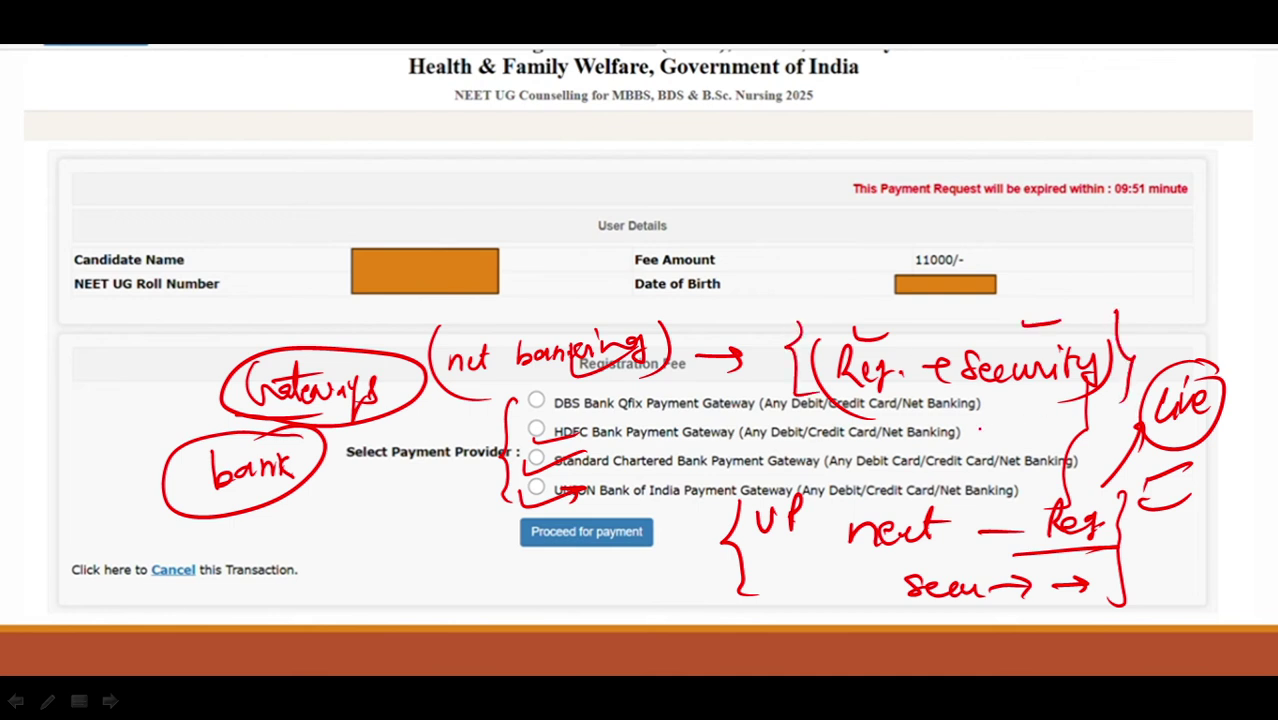
Dot the DBS Bank and HDFC Bank radio options and draw a box around Proceed for payment
{"action": "left_click", "coordinate": [534, 398]}
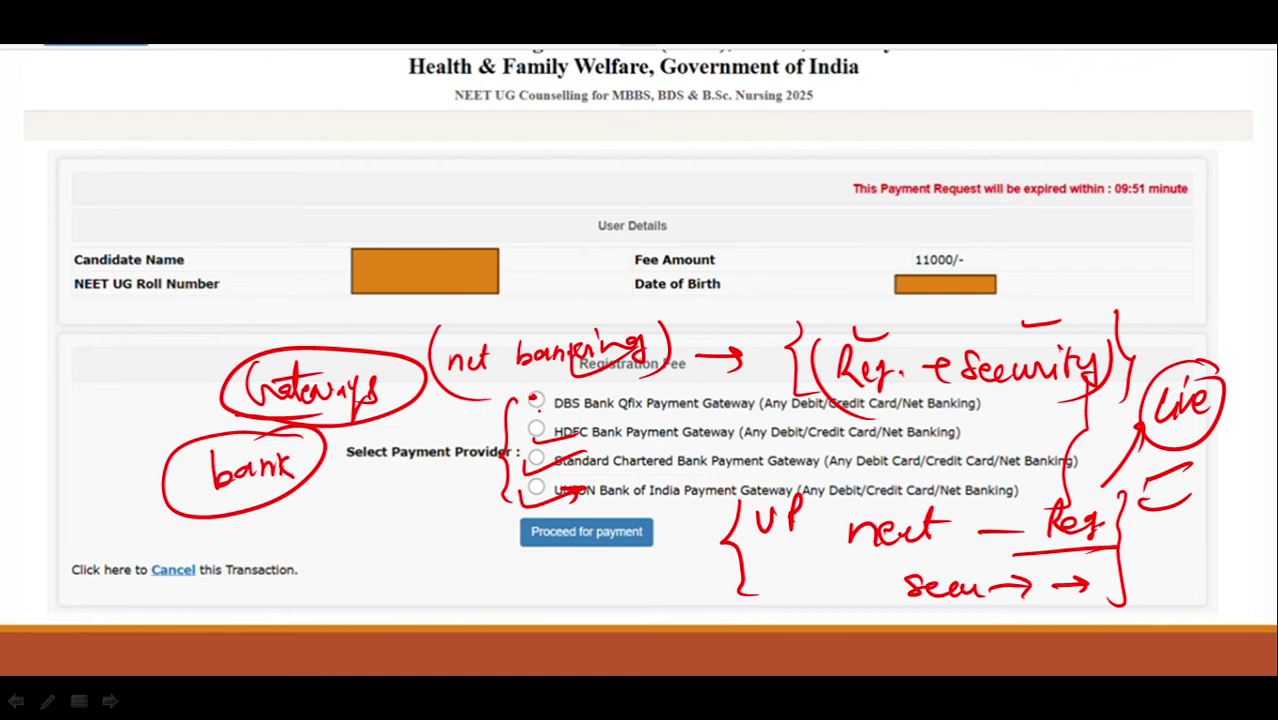
{"action": "left_click", "coordinate": [533, 429]}
{"action": "mouse_move", "coordinate": [528, 562]}
{"action": "left_mouse_down"}
{"action": "mouse_move", "coordinate": [678, 545]}
{"action": "mouse_move", "coordinate": [505, 508]}
{"action": "mouse_move", "coordinate": [570, 574]}
{"action": "left_mouse_up"}
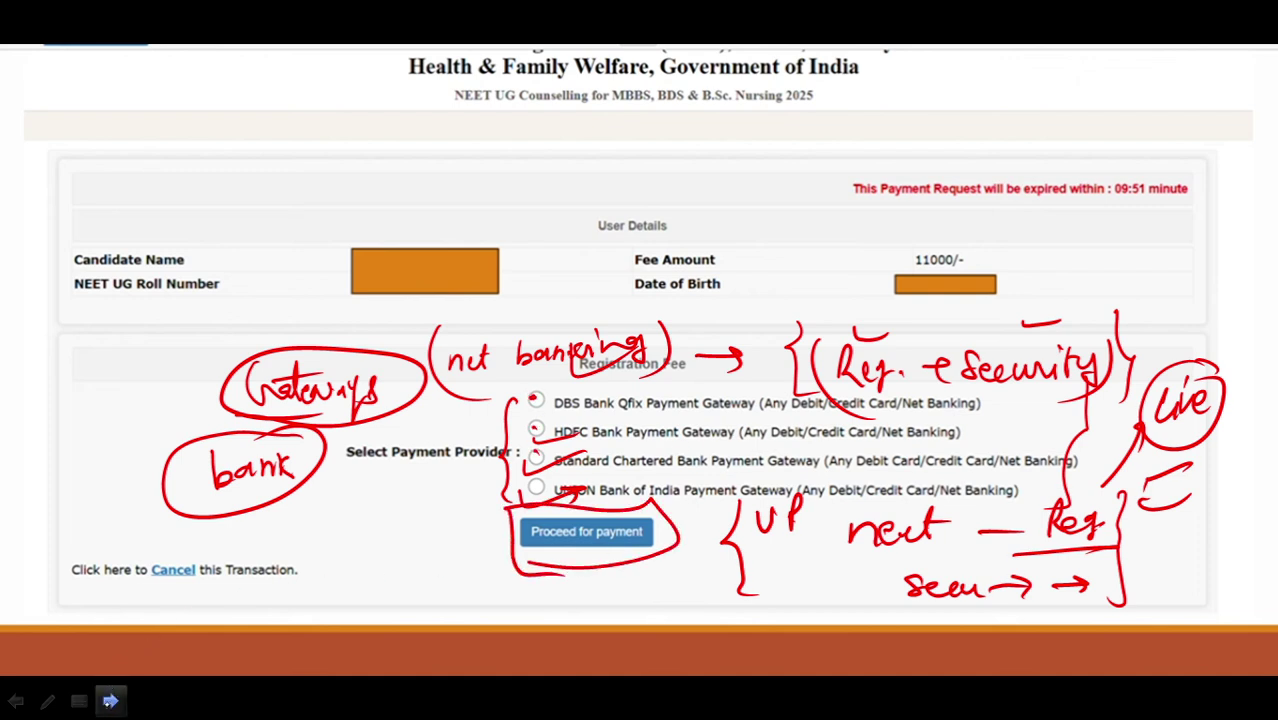
Return to the dashboard slide with the choice filling and locking status and erase all its ink annotations
{"action": "left_click", "coordinate": [109, 701]}
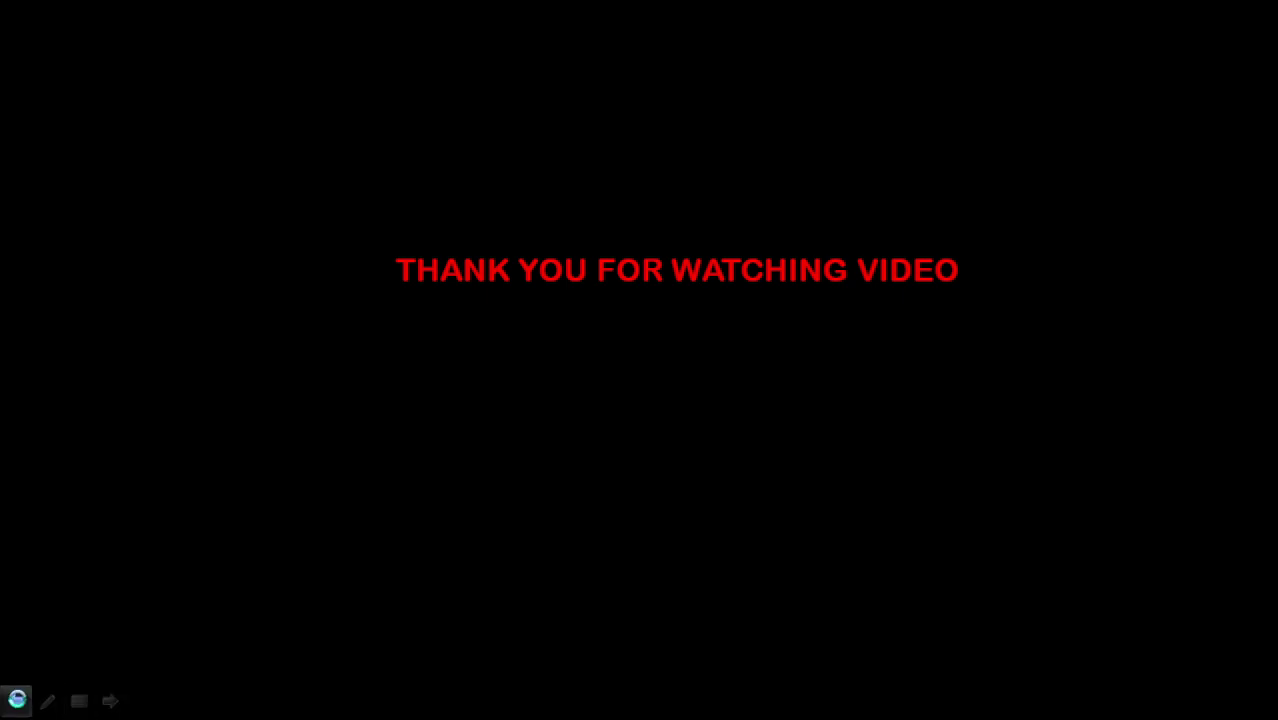
{"action": "left_click", "coordinate": [16, 701]}
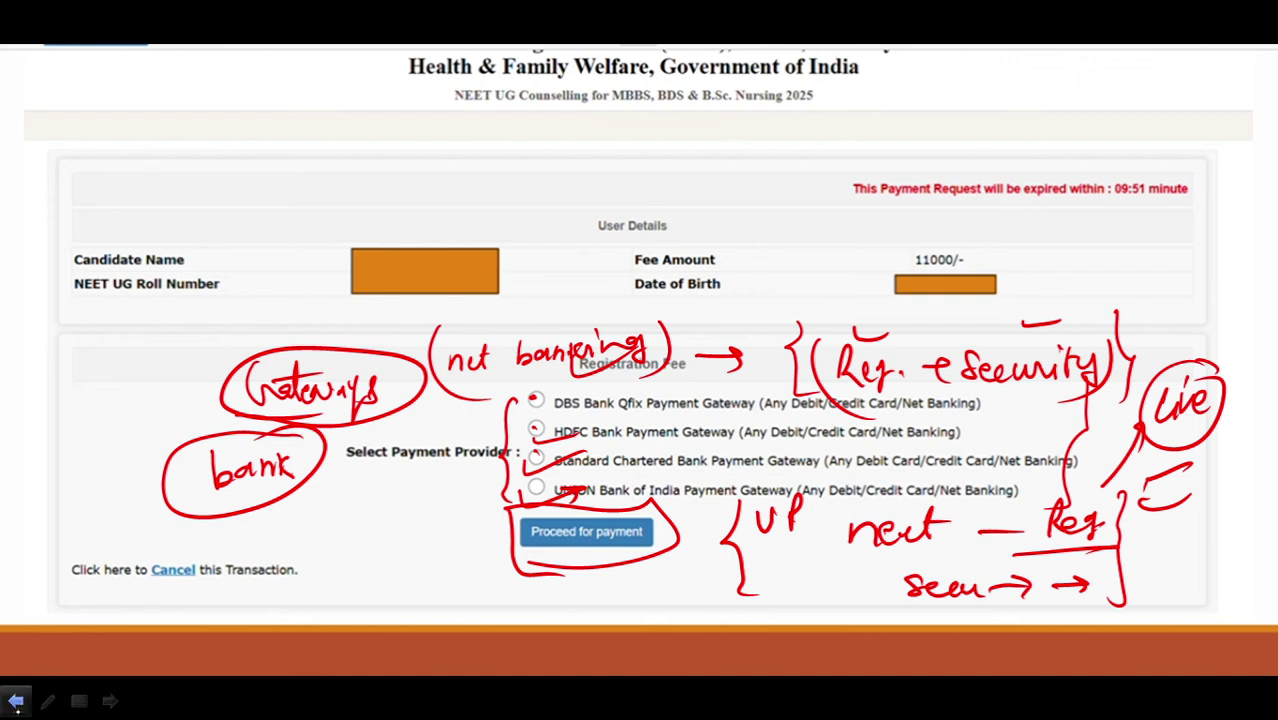
{"action": "left_click", "coordinate": [16, 706]}
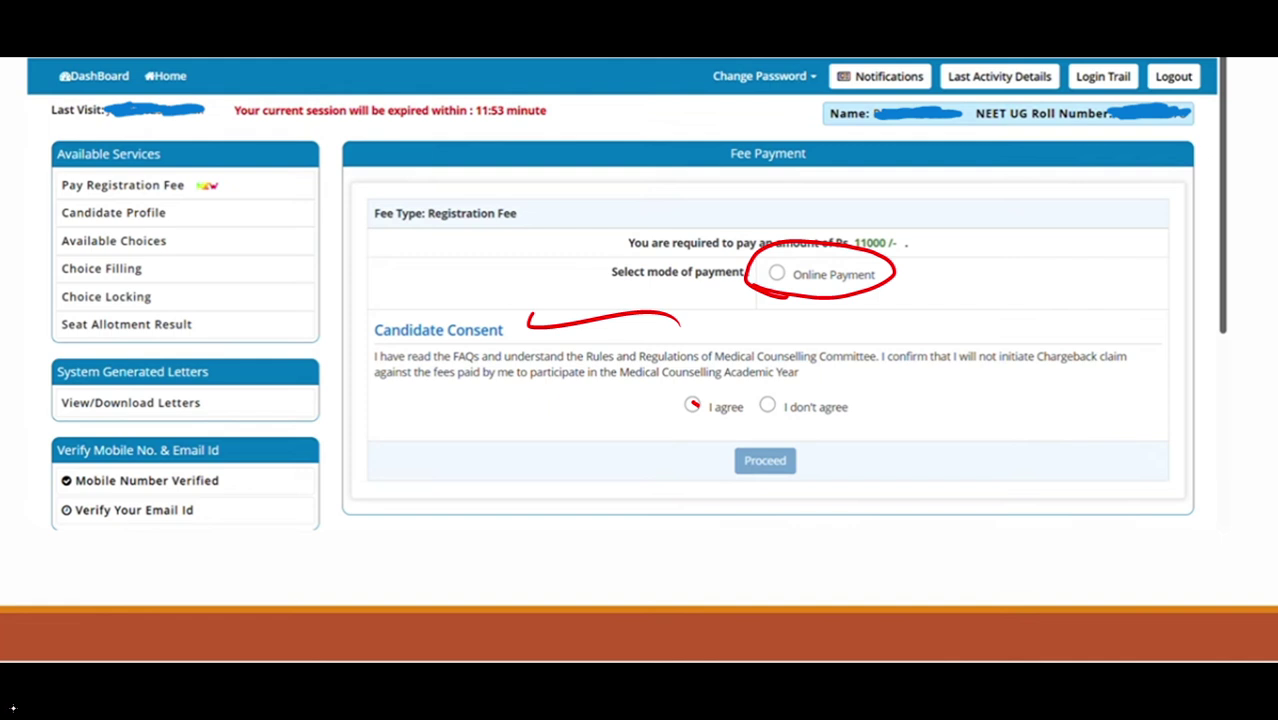
{"action": "left_click", "coordinate": [16, 704]}
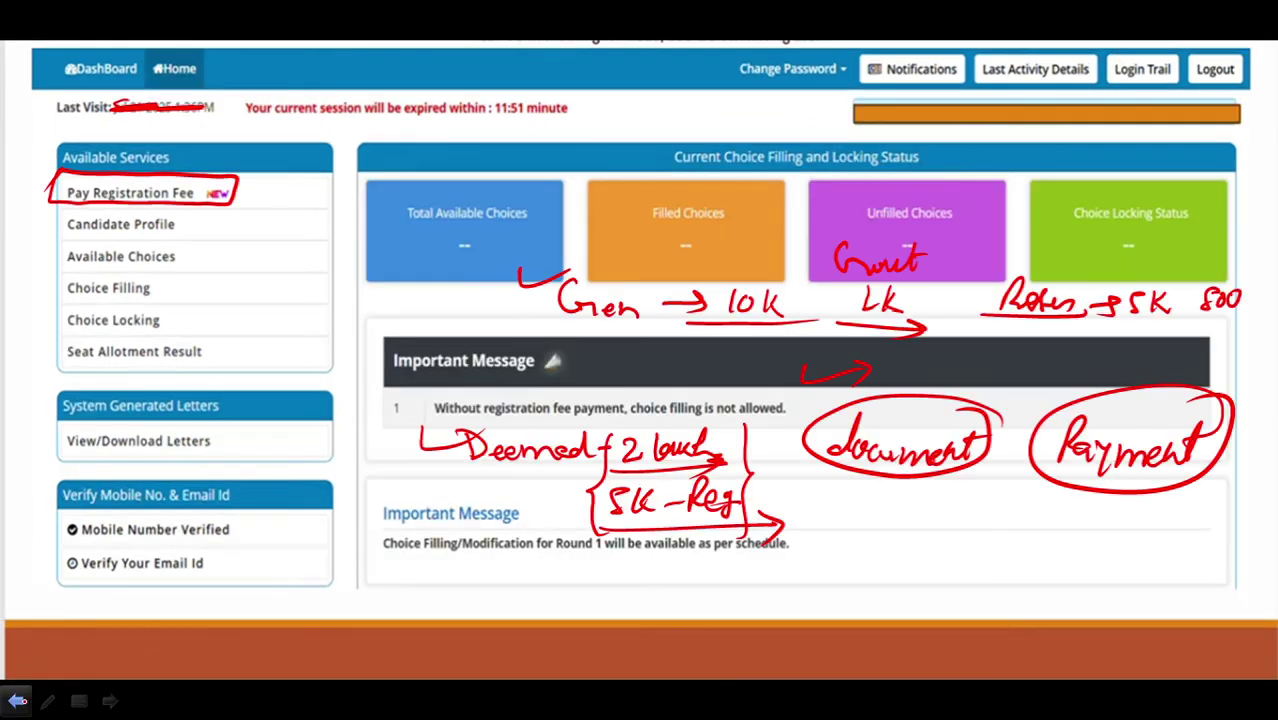
{"action": "left_click", "coordinate": [47, 701]}
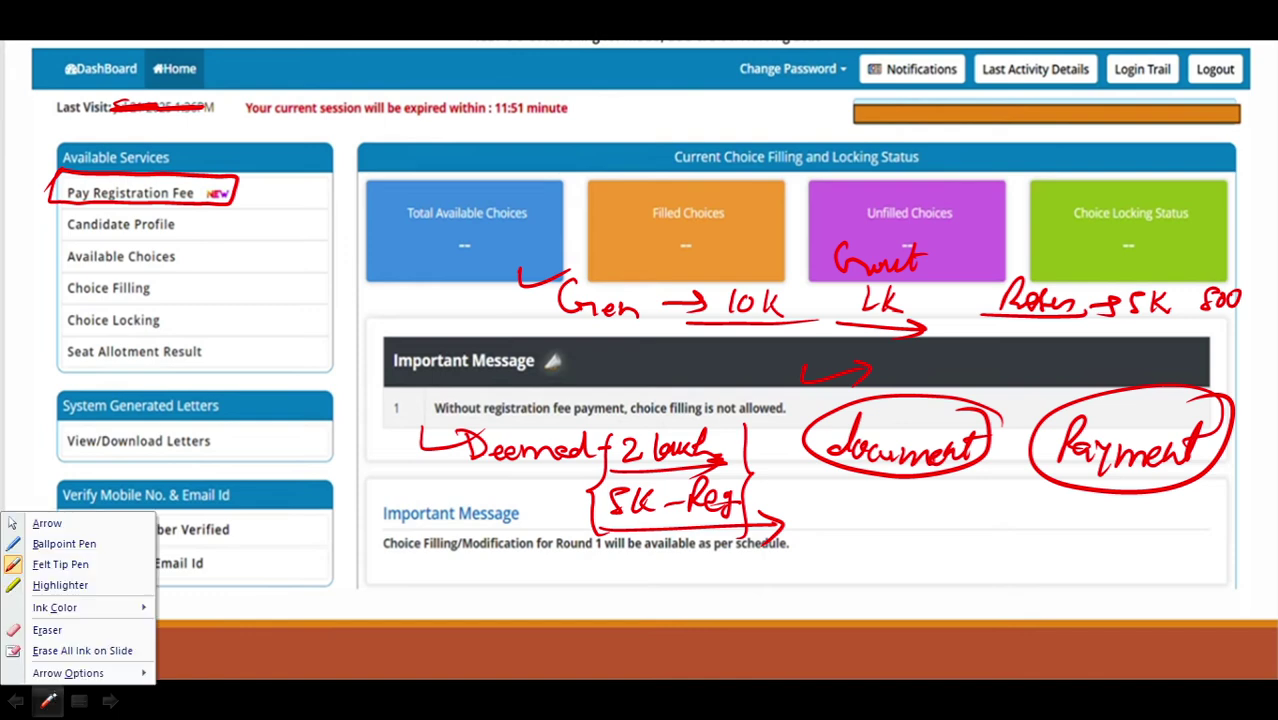
{"action": "left_click", "coordinate": [75, 651]}
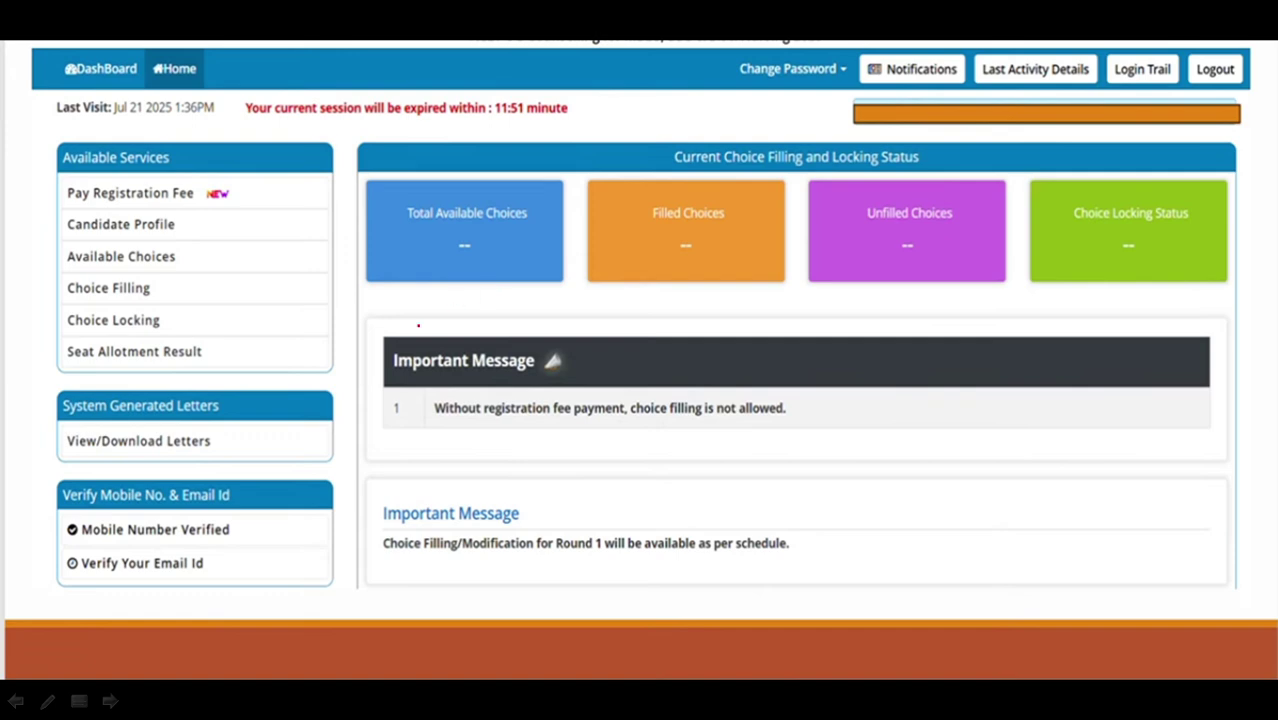
Handwrite and underline "Paid Counselling" below the status tiles, and write the bracketed contact phone number followed by an arrow beneath it
{"action": "mouse_move", "coordinate": [423, 302]}
{"action": "left_mouse_down"}
{"action": "mouse_move", "coordinate": [416, 318]}
{"action": "mouse_move", "coordinate": [426, 302]}
{"action": "mouse_move", "coordinate": [652, 302]}
{"action": "mouse_move", "coordinate": [688, 322]}
{"action": "mouse_move", "coordinate": [718, 306]}
{"action": "left_mouse_up"}
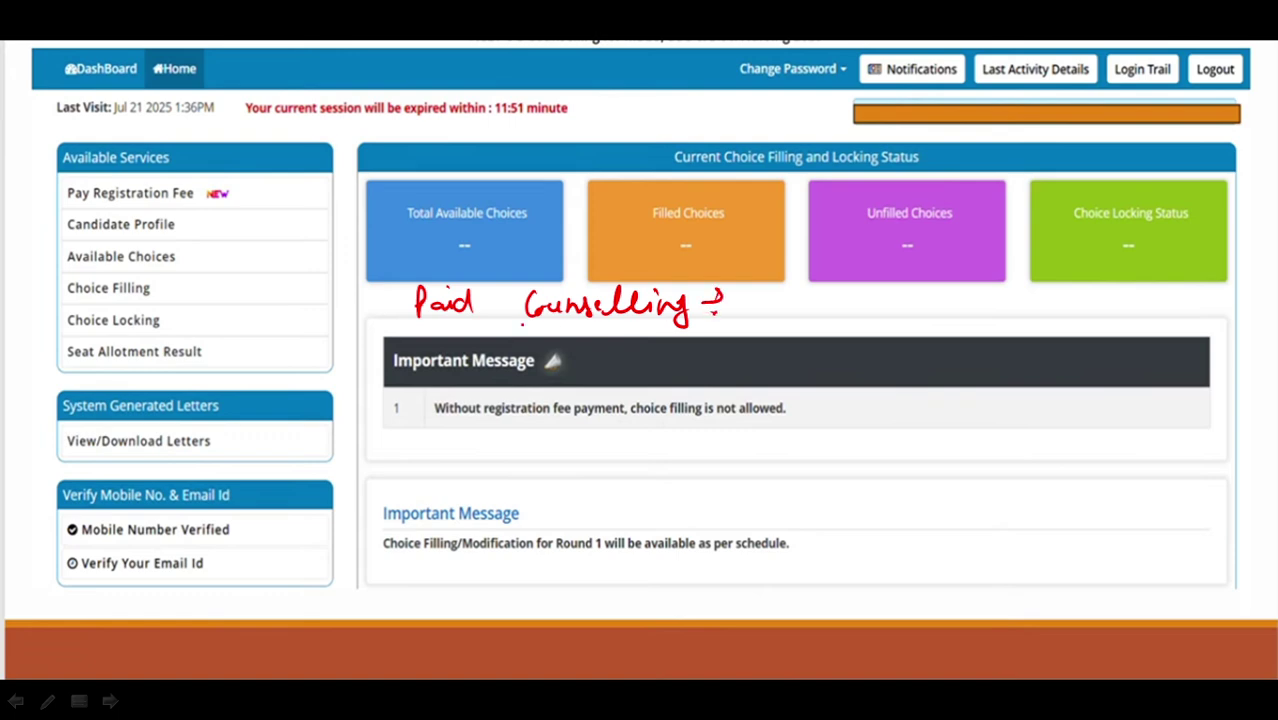
{"action": "left_click_drag", "start_coordinate": [414, 318], "coordinate": [628, 318]}
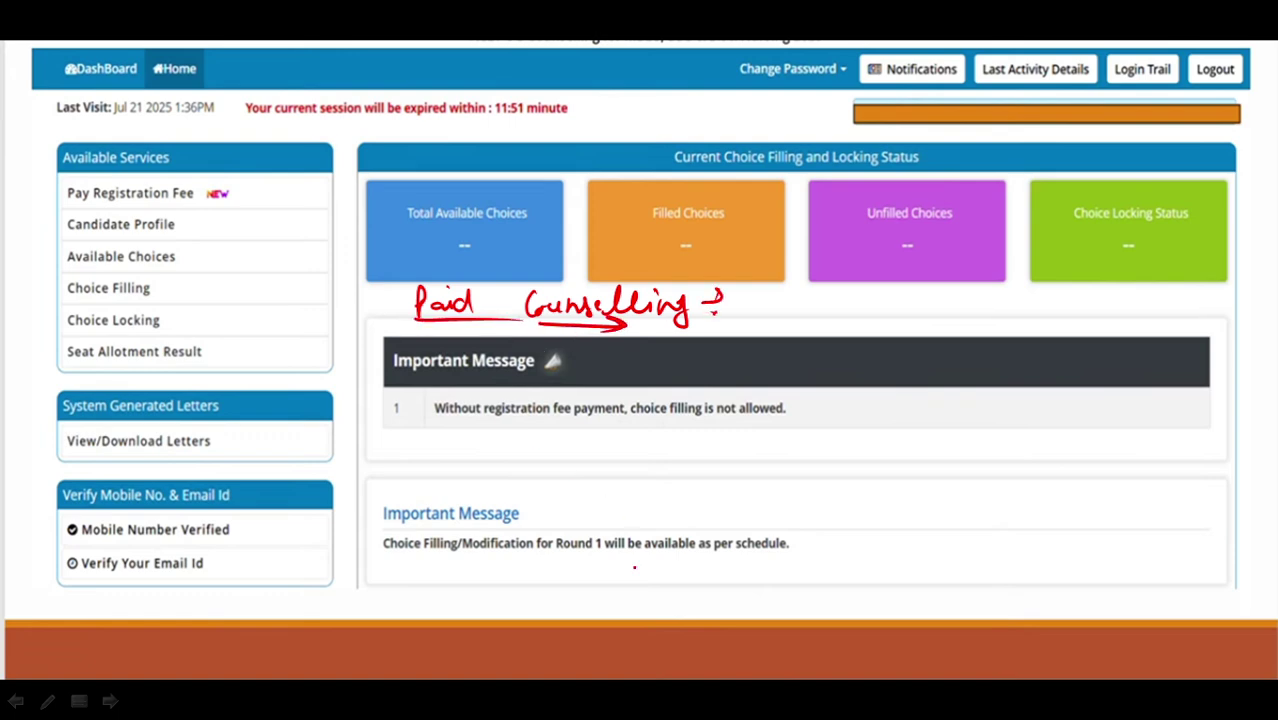
{"action": "mouse_move", "coordinate": [676, 456]}
{"action": "left_mouse_down"}
{"action": "mouse_move", "coordinate": [690, 436]}
{"action": "mouse_move", "coordinate": [686, 458]}
{"action": "mouse_move", "coordinate": [732, 456]}
{"action": "mouse_move", "coordinate": [756, 430]}
{"action": "mouse_move", "coordinate": [770, 456]}
{"action": "mouse_move", "coordinate": [808, 432]}
{"action": "mouse_move", "coordinate": [814, 458]}
{"action": "mouse_move", "coordinate": [850, 438]}
{"action": "mouse_move", "coordinate": [882, 458]}
{"action": "mouse_move", "coordinate": [898, 444]}
{"action": "left_mouse_up"}
{"action": "mouse_move", "coordinate": [904, 430]}
{"action": "left_mouse_down"}
{"action": "mouse_move", "coordinate": [912, 458]}
{"action": "mouse_move", "coordinate": [944, 444]}
{"action": "mouse_move", "coordinate": [934, 456]}
{"action": "left_mouse_up"}
{"action": "left_click_drag", "start_coordinate": [966, 404], "coordinate": [952, 480]}
{"action": "left_click_drag", "start_coordinate": [662, 404], "coordinate": [688, 494]}
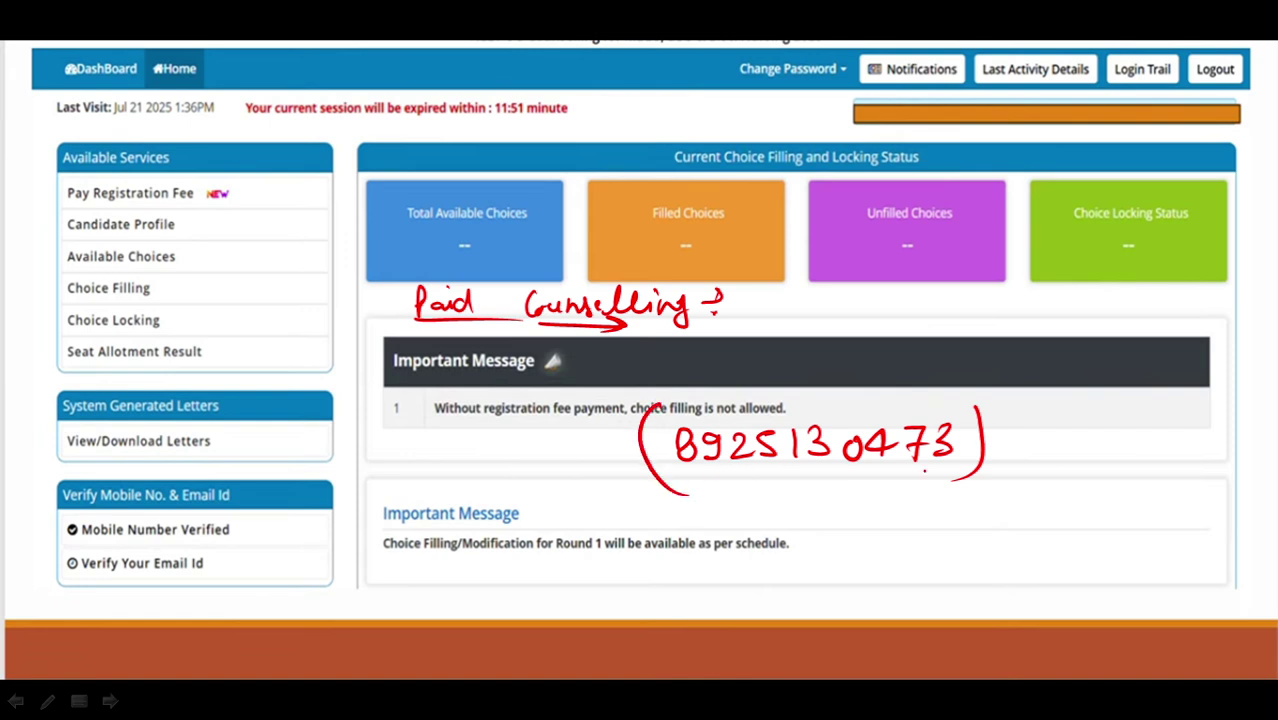
{"action": "mouse_move", "coordinate": [994, 441]}
{"action": "left_mouse_down"}
{"action": "mouse_move", "coordinate": [1092, 440]}
{"action": "mouse_move", "coordinate": [1058, 466]}
{"action": "left_mouse_up"}
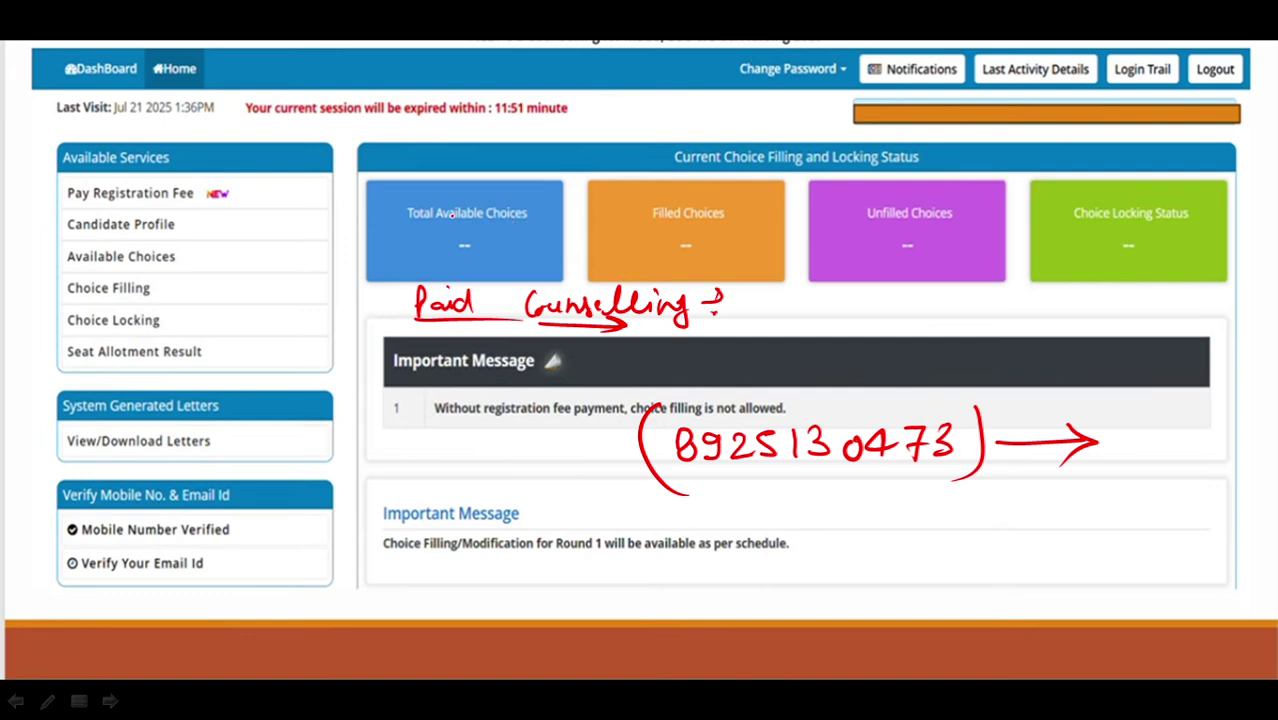
Circle the four choice status tile labels, draw an arrow on Unfilled Choices and handwrite "Locked" on Choice Locking Status
{"action": "mouse_move", "coordinate": [436, 193]}
{"action": "left_mouse_down"}
{"action": "mouse_move", "coordinate": [408, 228]}
{"action": "mouse_move", "coordinate": [538, 242]}
{"action": "mouse_move", "coordinate": [462, 181]}
{"action": "mouse_move", "coordinate": [428, 186]}
{"action": "left_mouse_up"}
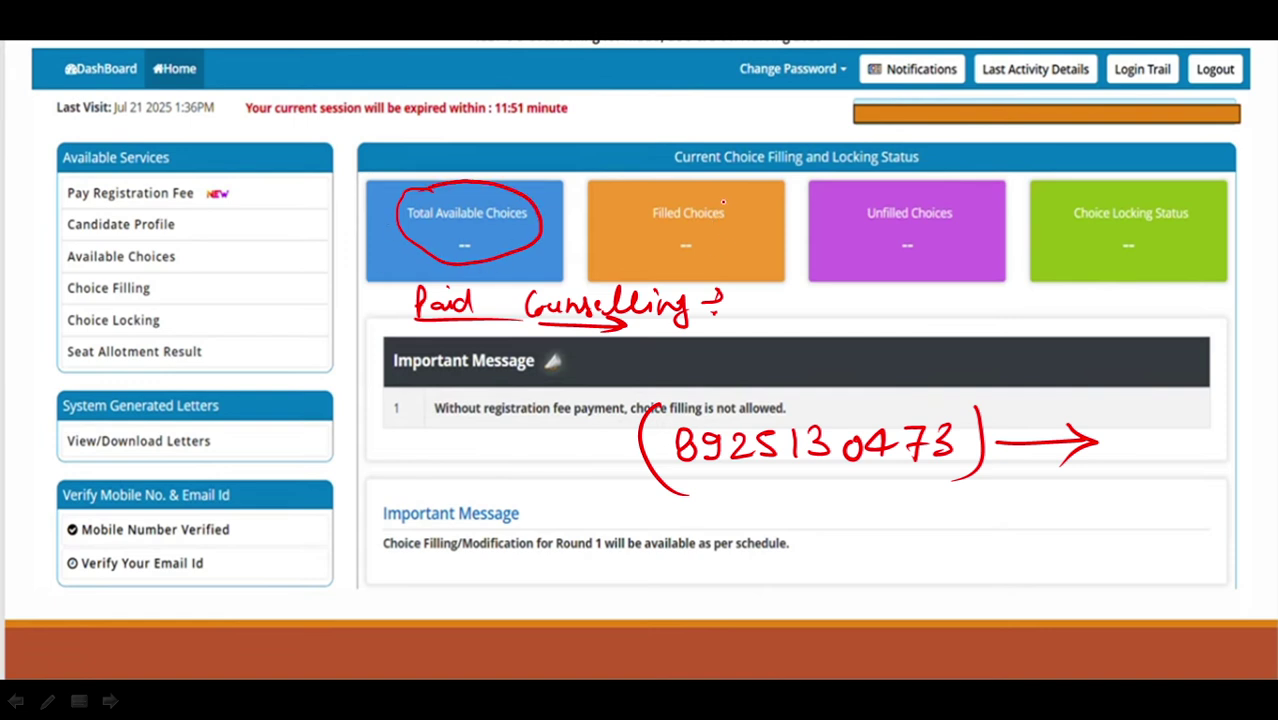
{"action": "mouse_move", "coordinate": [723, 201]}
{"action": "left_mouse_down"}
{"action": "mouse_move", "coordinate": [634, 224]}
{"action": "mouse_move", "coordinate": [733, 207]}
{"action": "mouse_move", "coordinate": [700, 196]}
{"action": "left_mouse_up"}
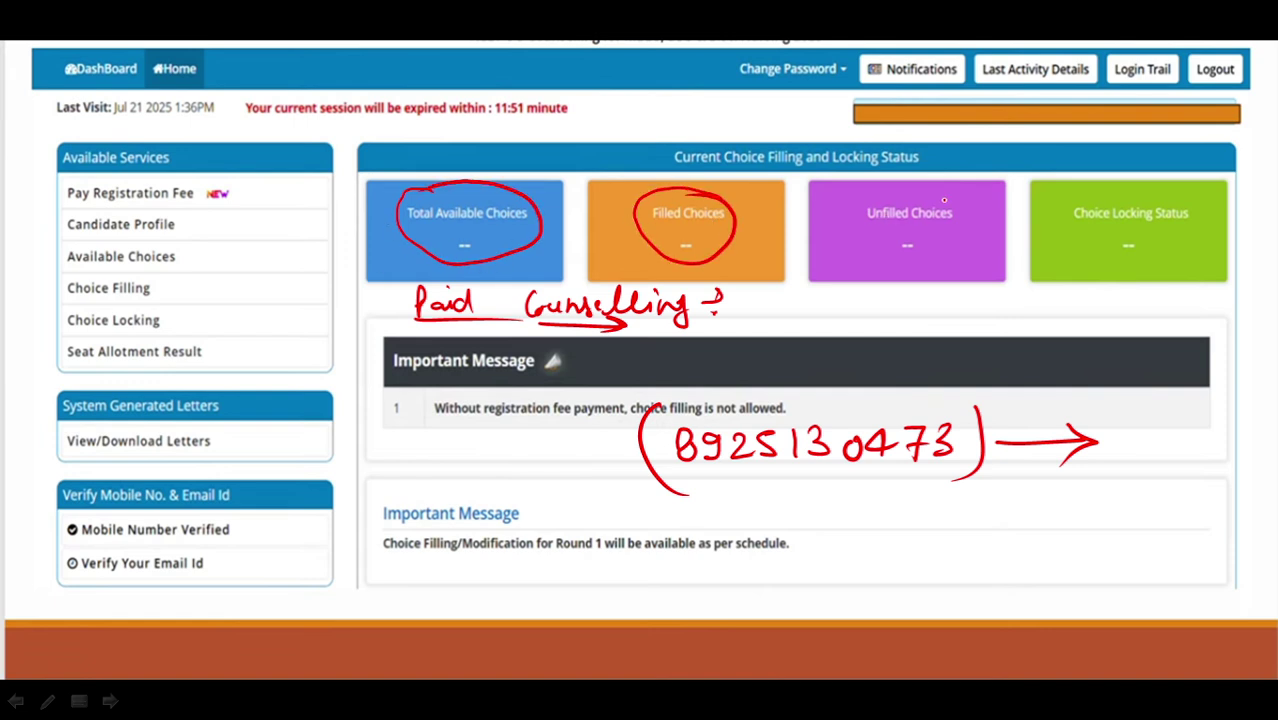
{"action": "mouse_move", "coordinate": [943, 200]}
{"action": "left_mouse_down"}
{"action": "mouse_move", "coordinate": [855, 235]}
{"action": "mouse_move", "coordinate": [952, 195]}
{"action": "mouse_move", "coordinate": [900, 177]}
{"action": "left_mouse_up"}
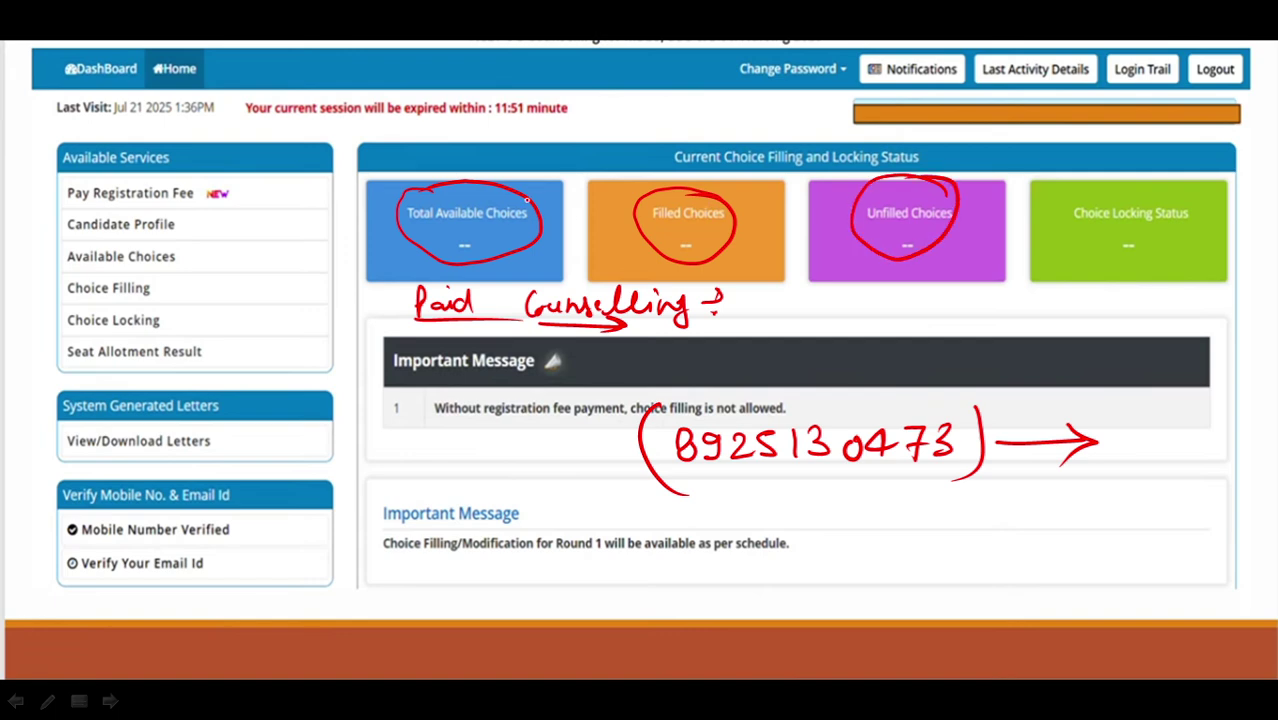
{"action": "mouse_move", "coordinate": [816, 248]}
{"action": "left_mouse_down"}
{"action": "mouse_move", "coordinate": [908, 244]}
{"action": "mouse_move", "coordinate": [884, 256]}
{"action": "left_mouse_up"}
{"action": "mouse_move", "coordinate": [1196, 206]}
{"action": "left_mouse_down"}
{"action": "mouse_move", "coordinate": [1058, 232]}
{"action": "mouse_move", "coordinate": [1185, 192]}
{"action": "left_mouse_up"}
{"action": "mouse_move", "coordinate": [1126, 230]}
{"action": "left_mouse_down"}
{"action": "mouse_move", "coordinate": [1136, 248]}
{"action": "mouse_move", "coordinate": [1156, 236]}
{"action": "mouse_move", "coordinate": [1180, 246]}
{"action": "mouse_move", "coordinate": [1216, 214]}
{"action": "left_mouse_up"}
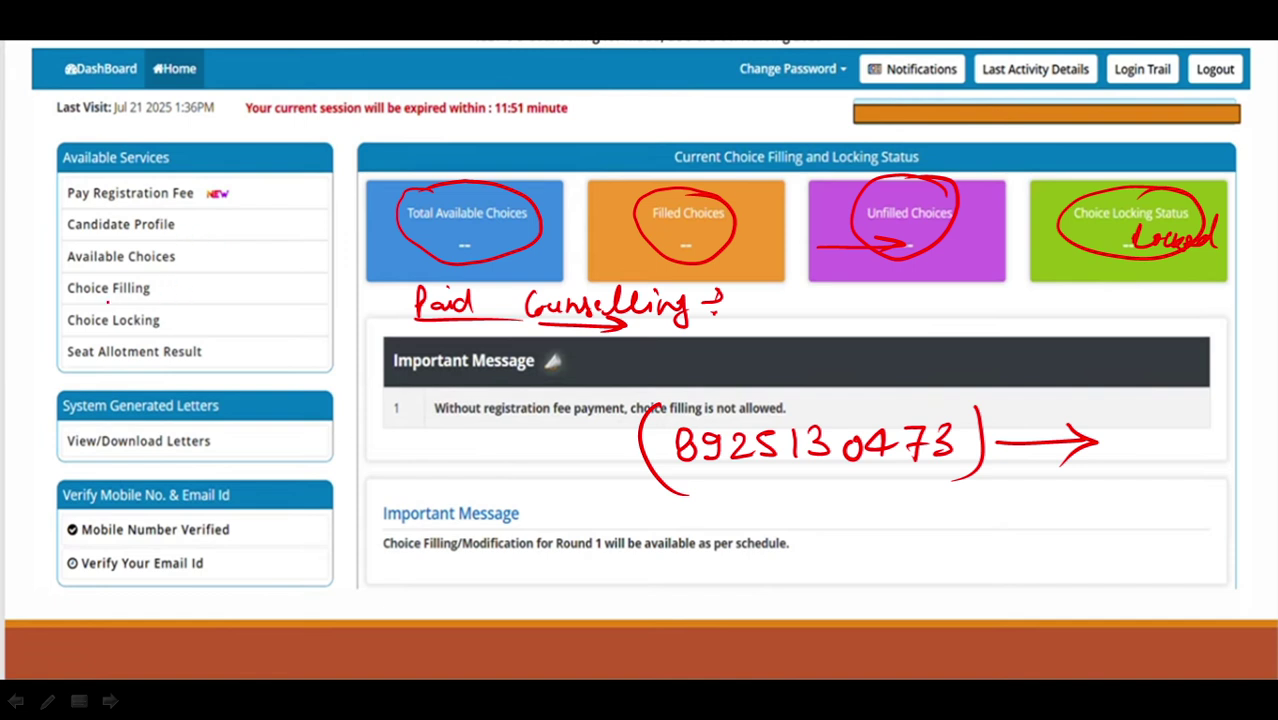
Box Choice Filling in the available services and handwrite "RML", "BSA" and bracketed "AIIMS Gorakhpur" below the phone number
{"action": "mouse_move", "coordinate": [59, 302]}
{"action": "left_mouse_down"}
{"action": "mouse_move", "coordinate": [154, 272]}
{"action": "mouse_move", "coordinate": [48, 276]}
{"action": "mouse_move", "coordinate": [80, 307]}
{"action": "left_mouse_up"}
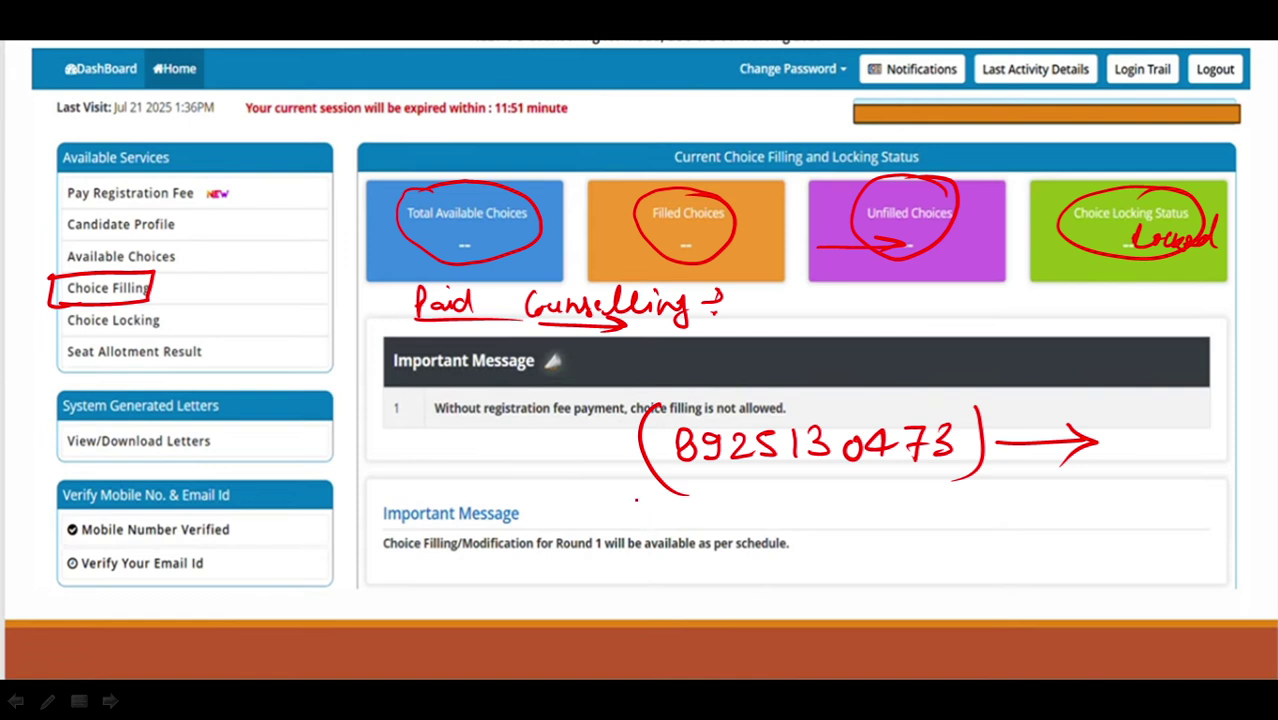
{"action": "mouse_move", "coordinate": [637, 505]}
{"action": "left_mouse_down"}
{"action": "mouse_move", "coordinate": [640, 490]}
{"action": "mouse_move", "coordinate": [660, 515]}
{"action": "mouse_move", "coordinate": [694, 516]}
{"action": "left_mouse_up"}
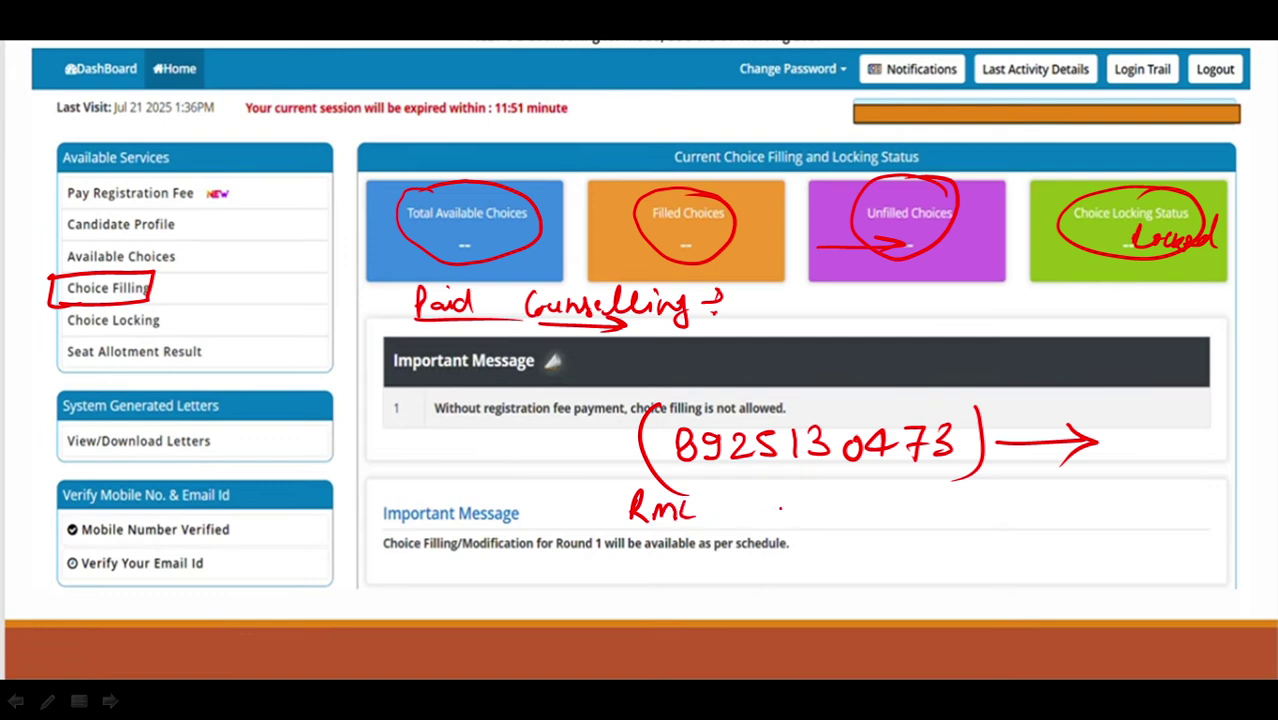
{"action": "mouse_move", "coordinate": [778, 499]}
{"action": "left_mouse_down"}
{"action": "mouse_move", "coordinate": [794, 520]}
{"action": "mouse_move", "coordinate": [834, 496]}
{"action": "mouse_move", "coordinate": [842, 520]}
{"action": "left_mouse_up"}
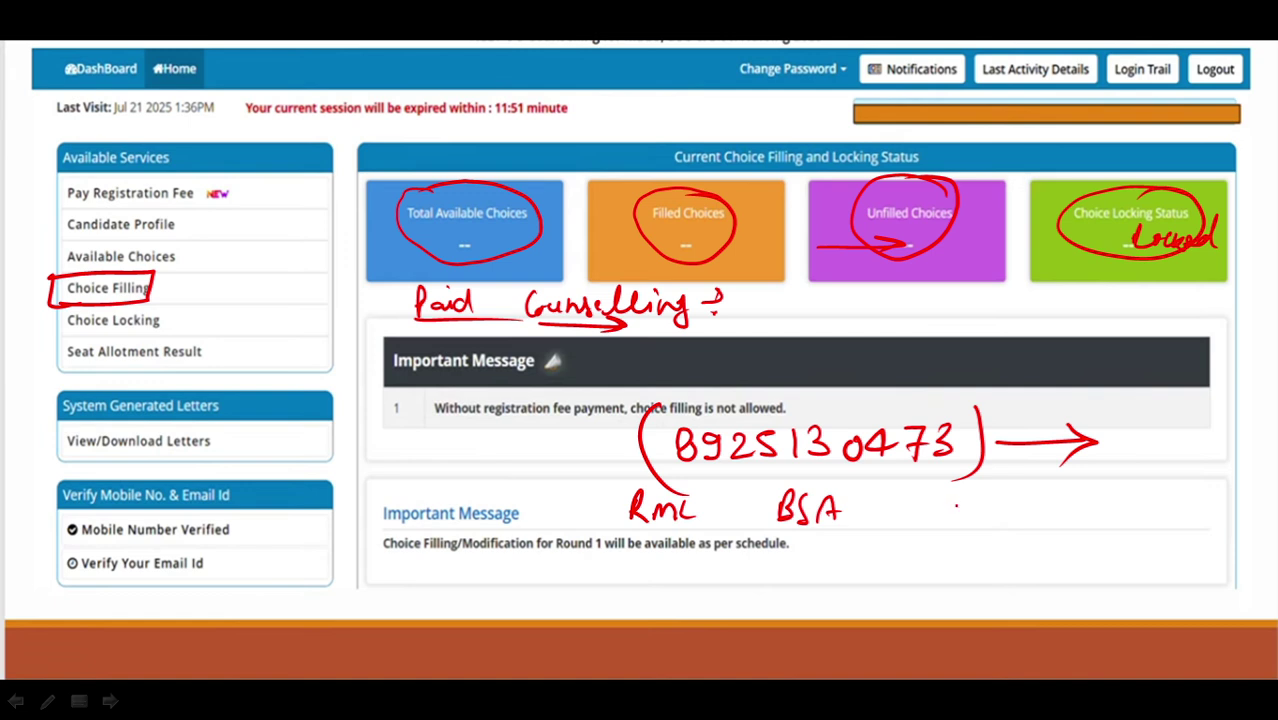
{"action": "mouse_move", "coordinate": [957, 507]}
{"action": "left_mouse_down"}
{"action": "mouse_move", "coordinate": [1202, 508]}
{"action": "mouse_move", "coordinate": [1186, 544]}
{"action": "left_mouse_up"}
{"action": "mouse_move", "coordinate": [944, 466]}
{"action": "left_mouse_down"}
{"action": "mouse_move", "coordinate": [938, 500]}
{"action": "mouse_move", "coordinate": [962, 522]}
{"action": "left_mouse_up"}
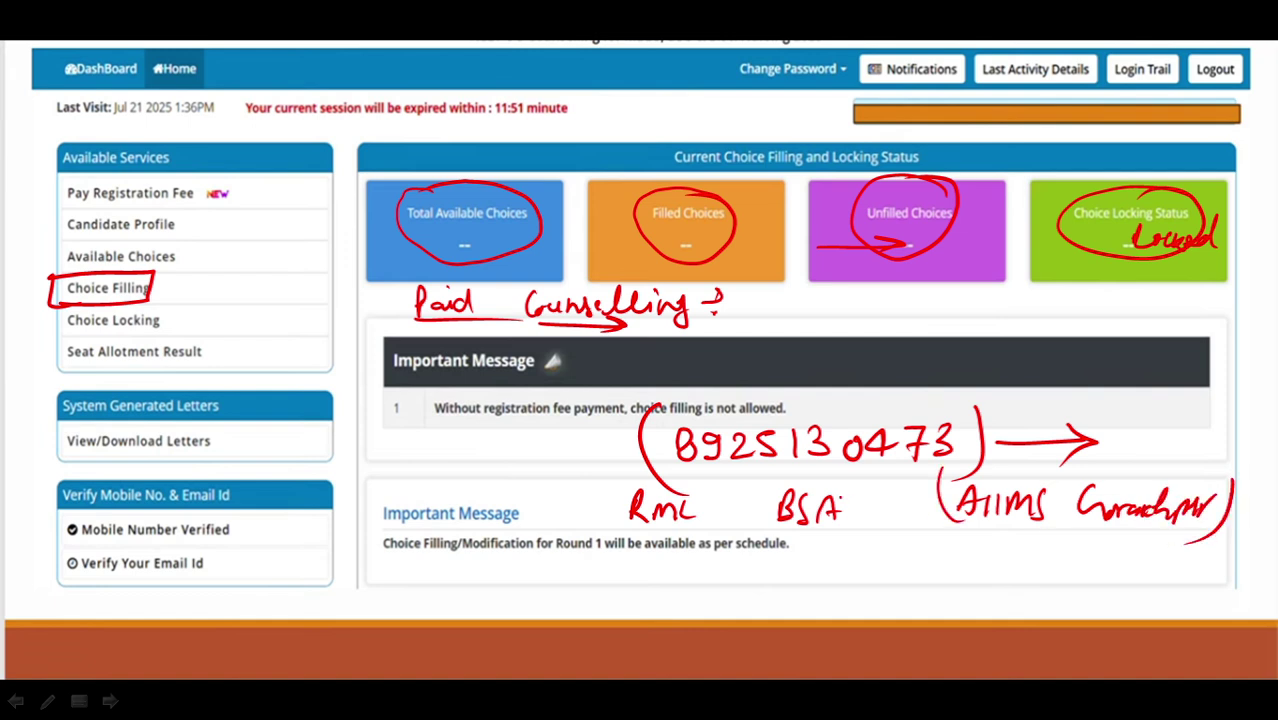
Bracket the handwritten "BSA" and "RML" and underline "AIIMS", "BSA" and "RML"
{"action": "left_click_drag", "start_coordinate": [850, 470], "coordinate": [808, 522]}
{"action": "left_click_drag", "start_coordinate": [778, 472], "coordinate": [778, 533]}
{"action": "left_click_drag", "start_coordinate": [712, 480], "coordinate": [700, 530]}
{"action": "left_click_drag", "start_coordinate": [614, 470], "coordinate": [630, 535]}
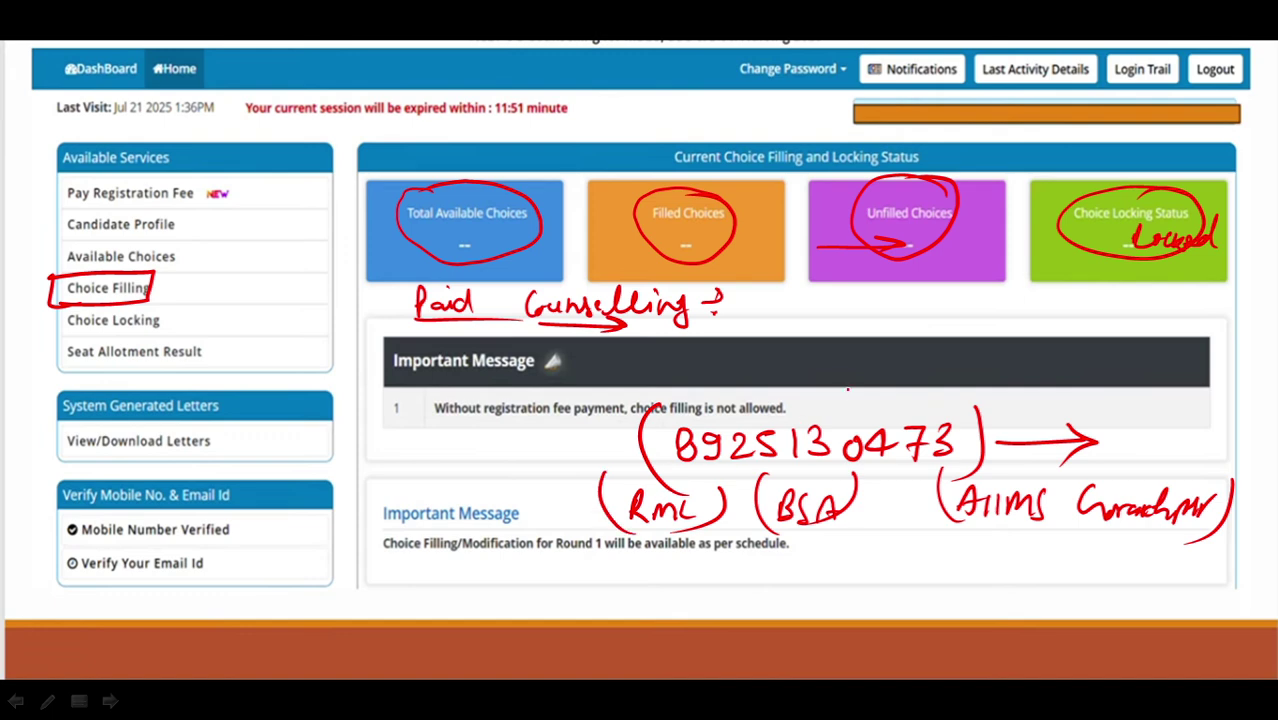
{"action": "mouse_move", "coordinate": [954, 534]}
{"action": "left_mouse_down"}
{"action": "mouse_move", "coordinate": [1046, 533]}
{"action": "mouse_move", "coordinate": [985, 546]}
{"action": "left_mouse_up"}
{"action": "left_click_drag", "start_coordinate": [775, 531], "coordinate": [844, 527]}
{"action": "left_click_drag", "start_coordinate": [597, 526], "coordinate": [705, 515]}
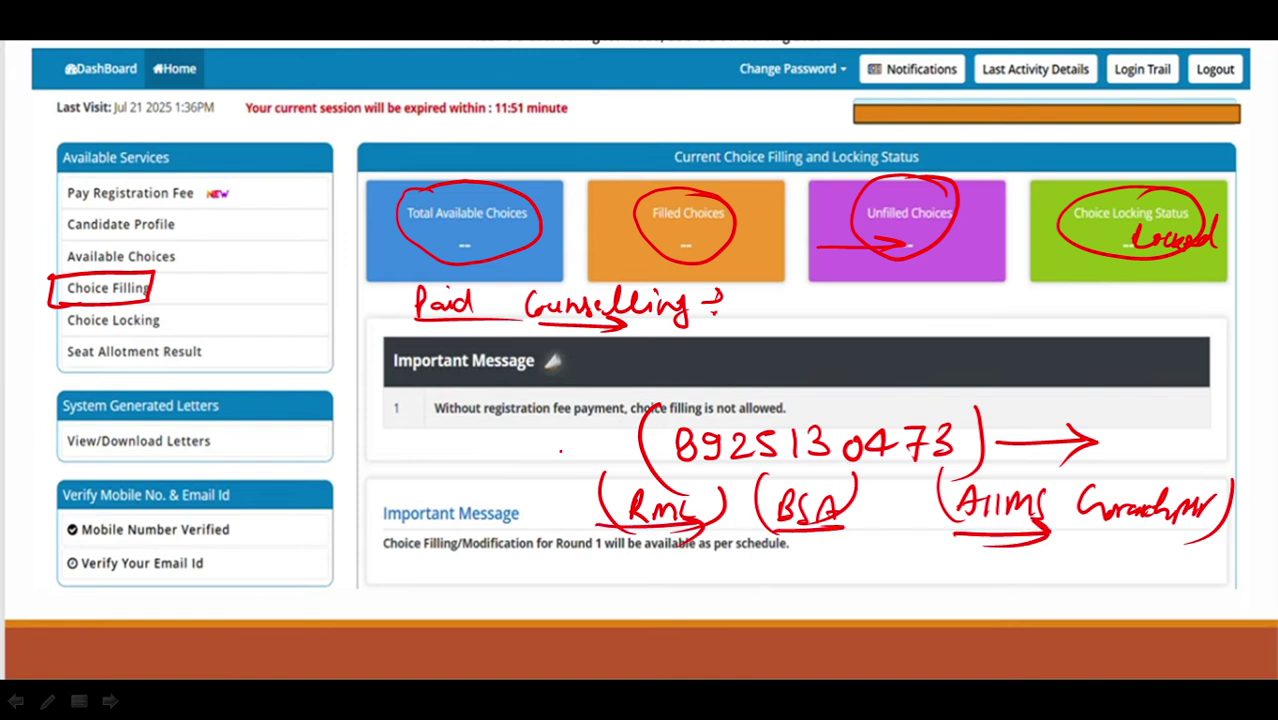
Handwrite "4-5 Colleges" in brackets before the phone number
{"action": "mouse_move", "coordinate": [463, 431]}
{"action": "left_mouse_down"}
{"action": "mouse_move", "coordinate": [449, 448]}
{"action": "mouse_move", "coordinate": [463, 456]}
{"action": "mouse_move", "coordinate": [498, 445]}
{"action": "left_mouse_up"}
{"action": "mouse_move", "coordinate": [506, 432]}
{"action": "left_mouse_down"}
{"action": "mouse_move", "coordinate": [494, 460]}
{"action": "mouse_move", "coordinate": [514, 434]}
{"action": "left_mouse_up"}
{"action": "mouse_move", "coordinate": [532, 432]}
{"action": "left_mouse_down"}
{"action": "mouse_move", "coordinate": [526, 462]}
{"action": "mouse_move", "coordinate": [558, 448]}
{"action": "mouse_move", "coordinate": [594, 470]}
{"action": "mouse_move", "coordinate": [618, 452]}
{"action": "mouse_move", "coordinate": [628, 470]}
{"action": "left_mouse_up"}
{"action": "mouse_move", "coordinate": [446, 424]}
{"action": "left_mouse_down"}
{"action": "mouse_move", "coordinate": [448, 486]}
{"action": "mouse_move", "coordinate": [476, 494]}
{"action": "left_mouse_up"}
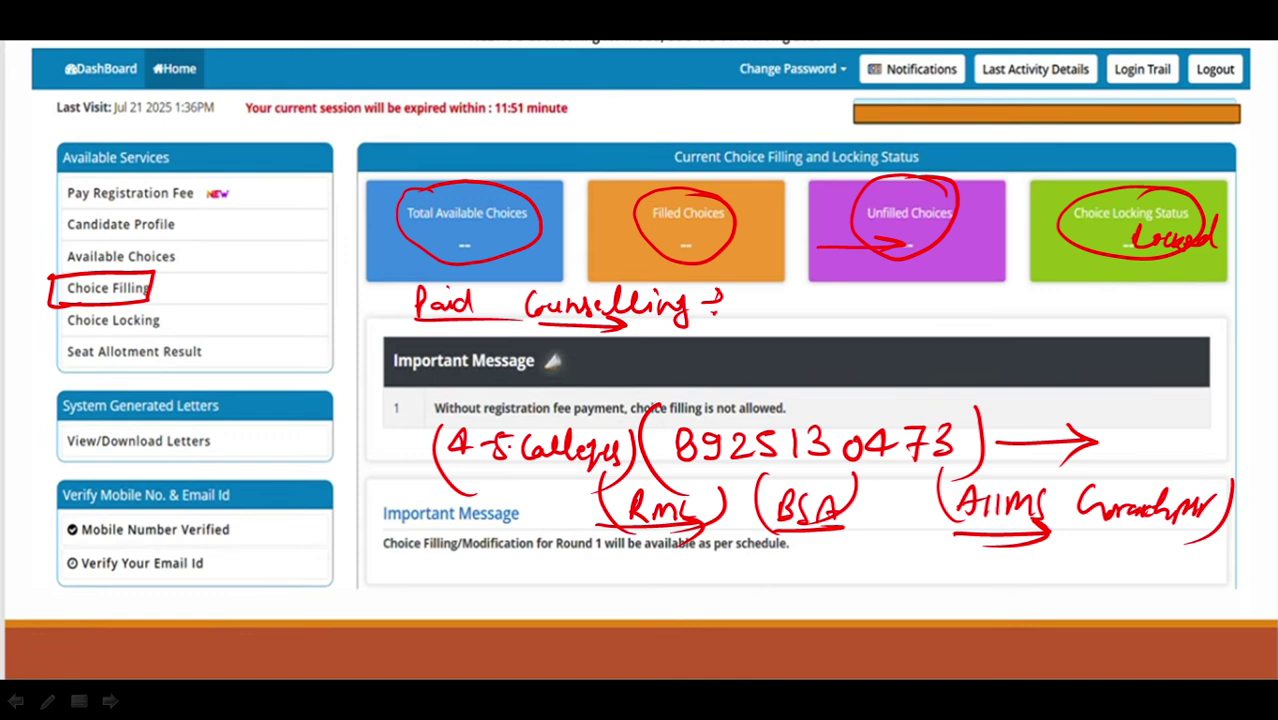
Handwrite circled "3, 4" and "1, 2" below Choice Locking Status and draw small arrows around the arrow after the phone number
{"action": "mouse_move", "coordinate": [1040, 442]}
{"action": "left_mouse_down"}
{"action": "mouse_move", "coordinate": [1042, 470]}
{"action": "mouse_move", "coordinate": [1054, 454]}
{"action": "left_mouse_up"}
{"action": "mouse_move", "coordinate": [1044, 300]}
{"action": "left_mouse_down"}
{"action": "mouse_move", "coordinate": [1040, 326]}
{"action": "mouse_move", "coordinate": [1052, 320]}
{"action": "mouse_move", "coordinate": [1058, 336]}
{"action": "left_mouse_up"}
{"action": "mouse_move", "coordinate": [1098, 302]}
{"action": "left_mouse_down"}
{"action": "mouse_move", "coordinate": [1090, 316]}
{"action": "mouse_move", "coordinate": [1116, 312]}
{"action": "left_mouse_up"}
{"action": "mouse_move", "coordinate": [1018, 300]}
{"action": "left_mouse_down"}
{"action": "mouse_move", "coordinate": [1122, 288]}
{"action": "mouse_move", "coordinate": [1143, 327]}
{"action": "mouse_move", "coordinate": [1196, 318]}
{"action": "mouse_move", "coordinate": [1186, 291]}
{"action": "left_mouse_up"}
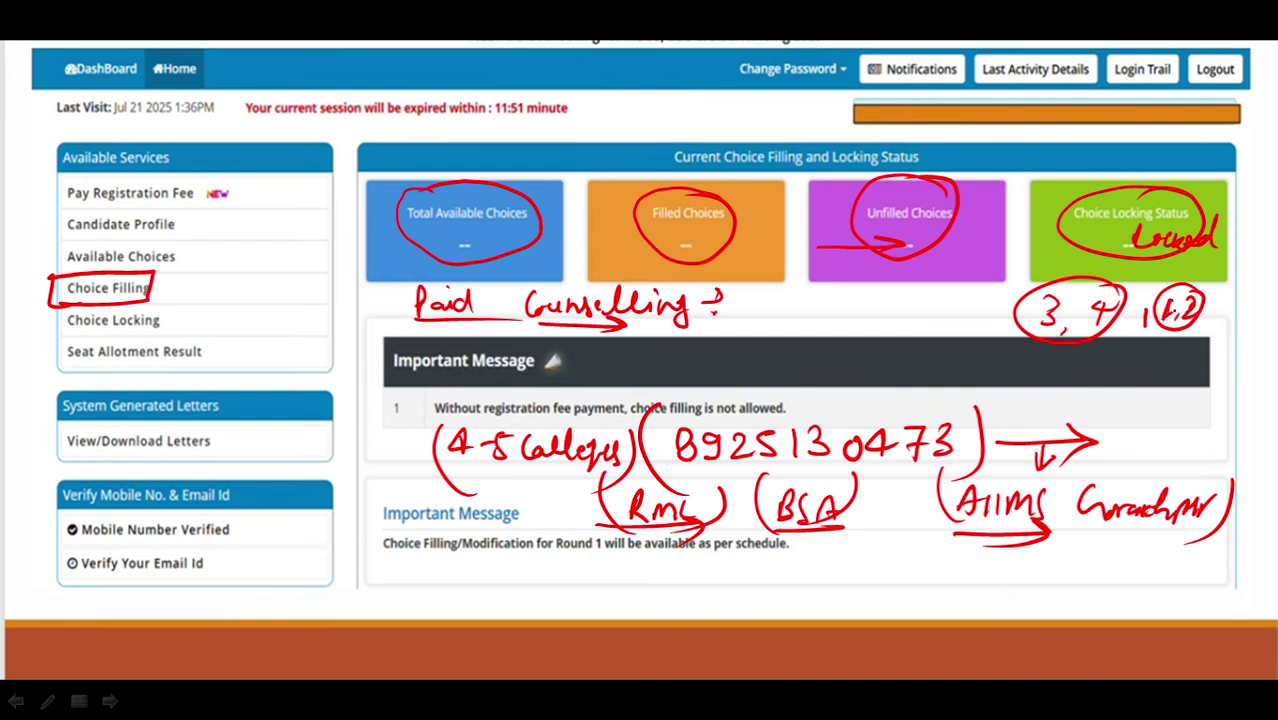
{"action": "left_click_drag", "start_coordinate": [1148, 448], "coordinate": [1080, 476]}
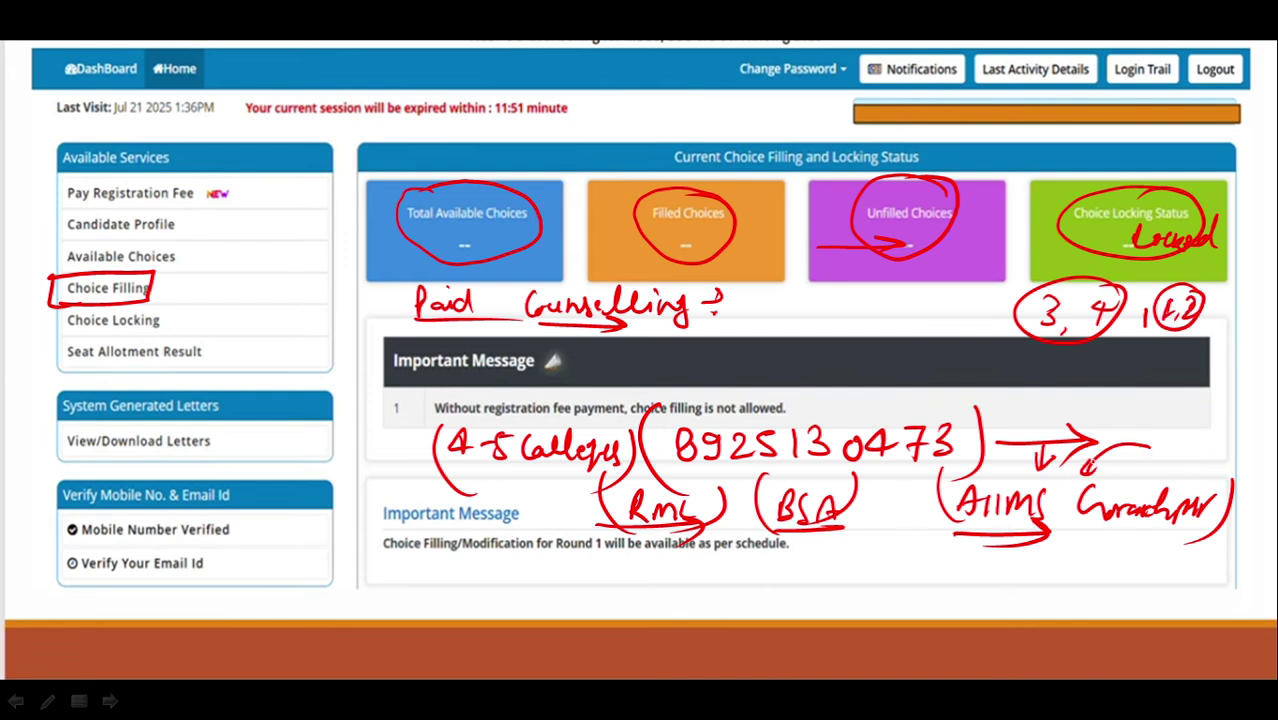